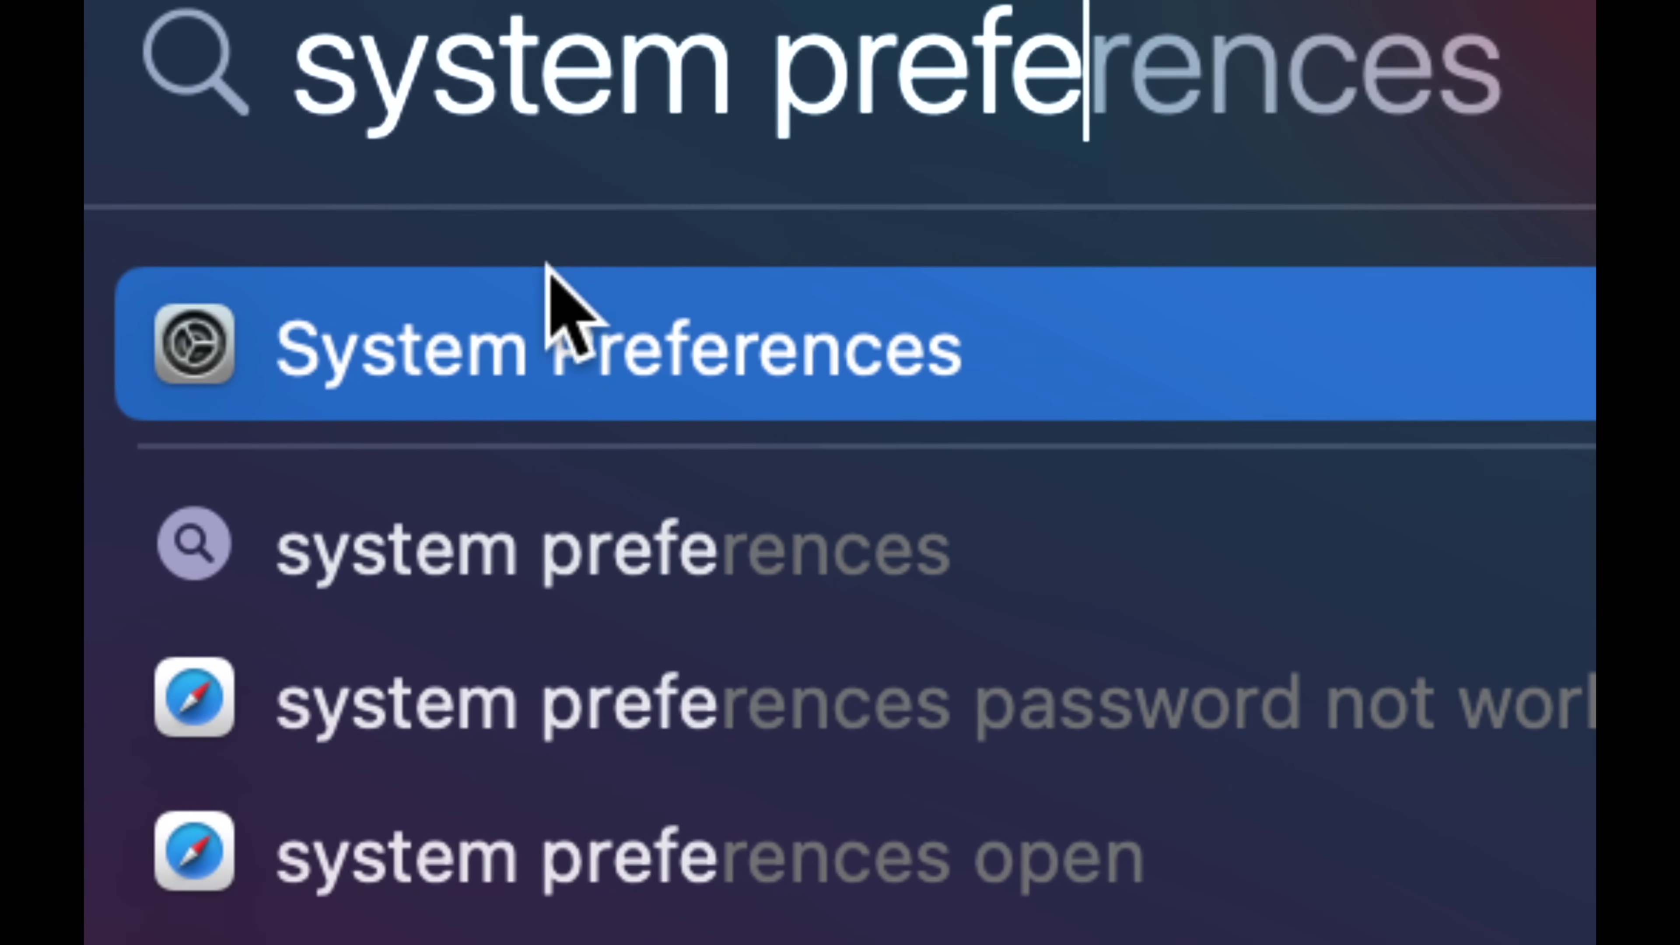
Step: Open the Trackpad settings in System Preferences and enable Tap to click
left_click(461, 345)
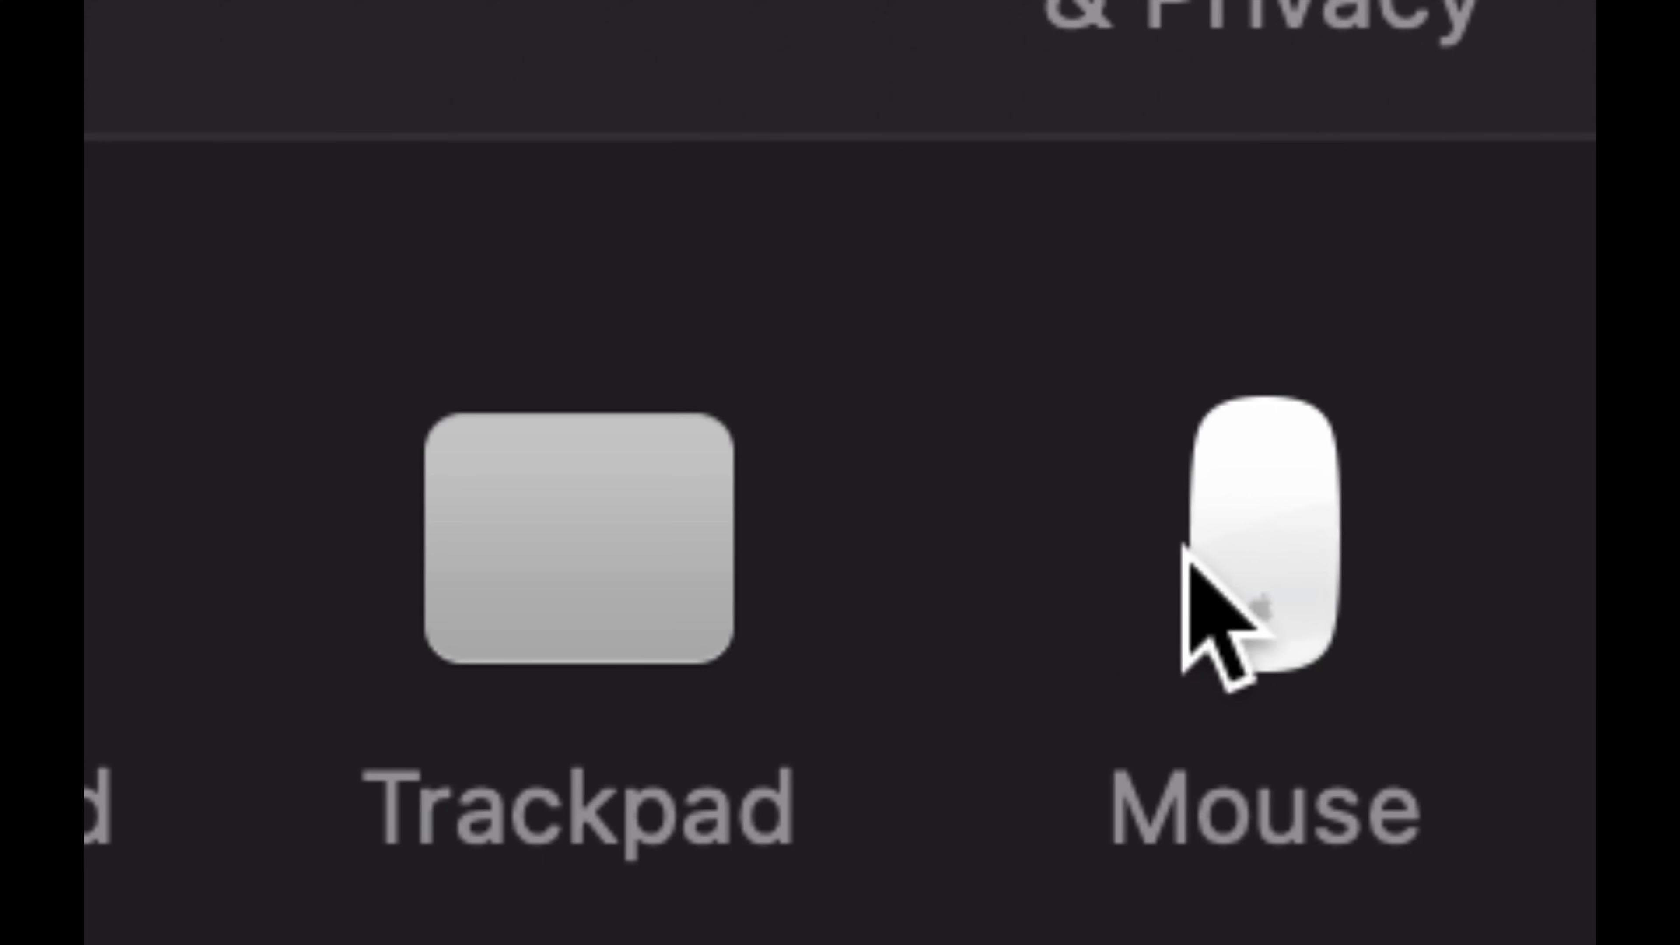
left_click(572, 503)
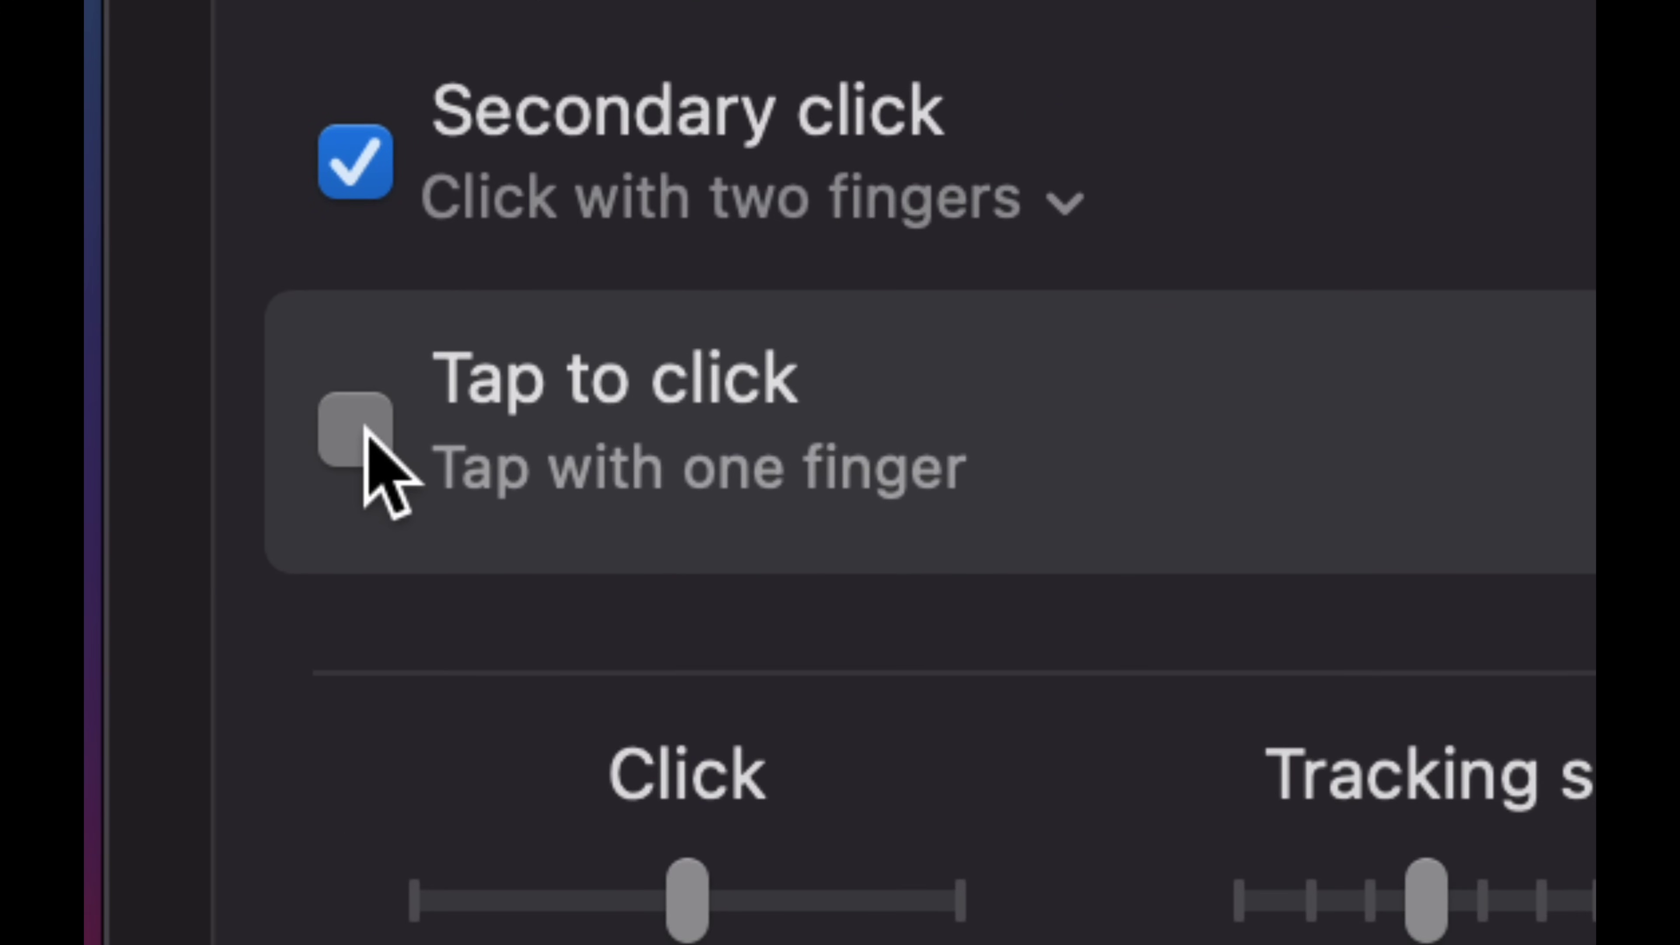
left_click(363, 429)
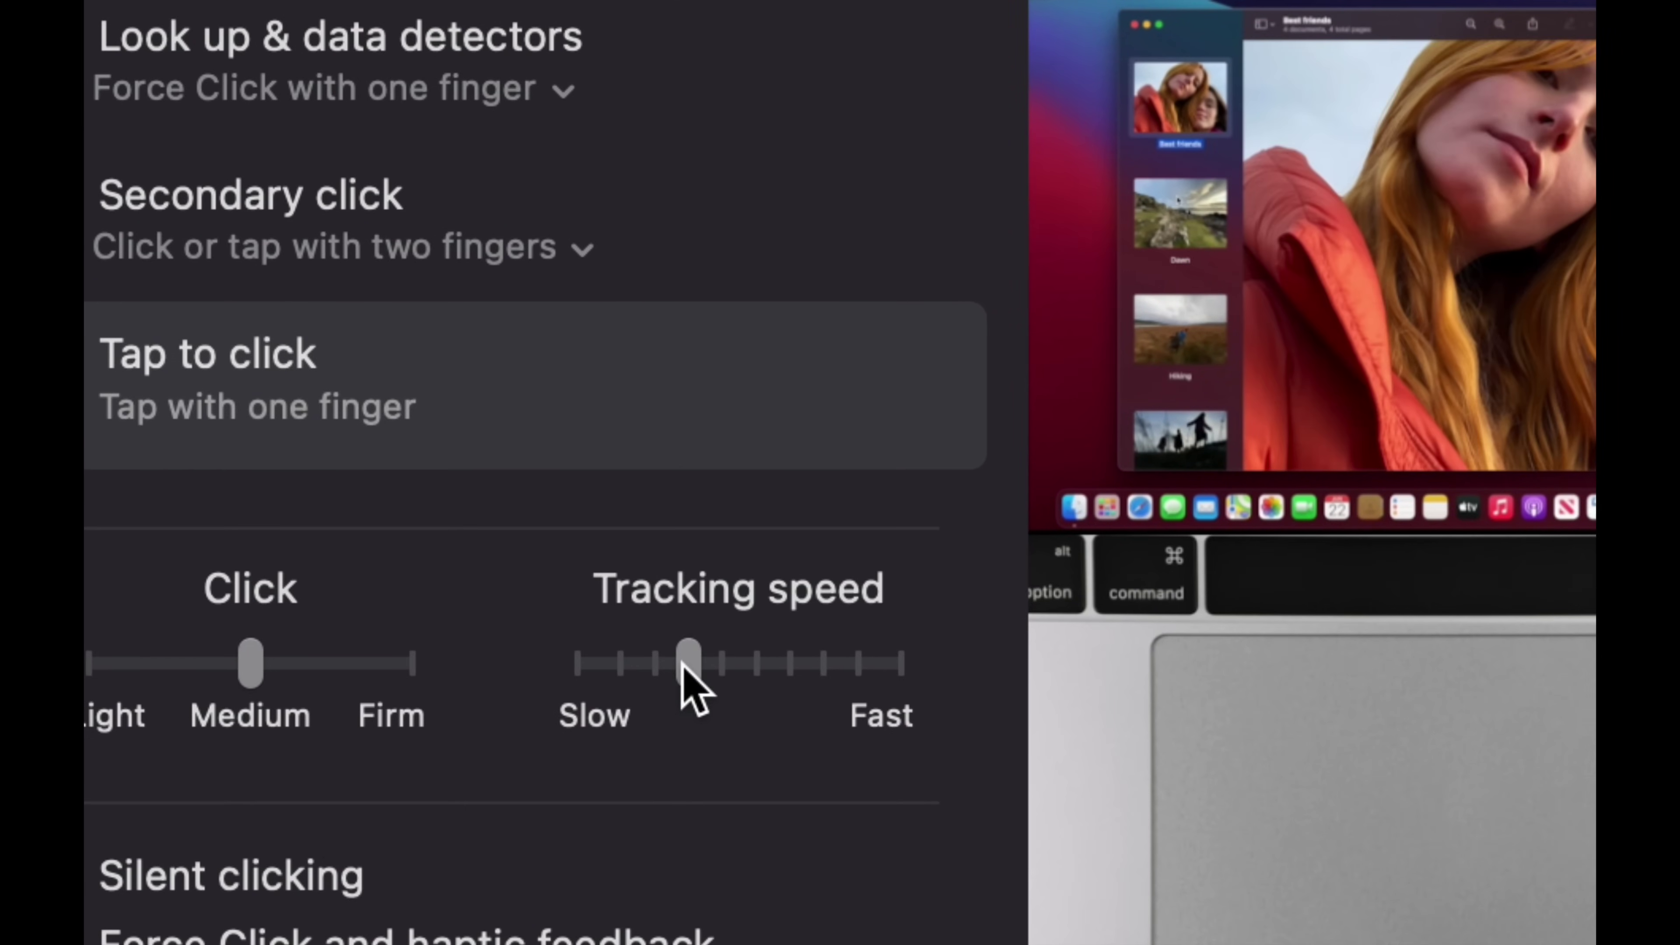
Step: Set the trackpad's tracking speed to Fast, and try the Light click pressure before setting it back to Medium
left_click_drag(714, 662, 918, 675)
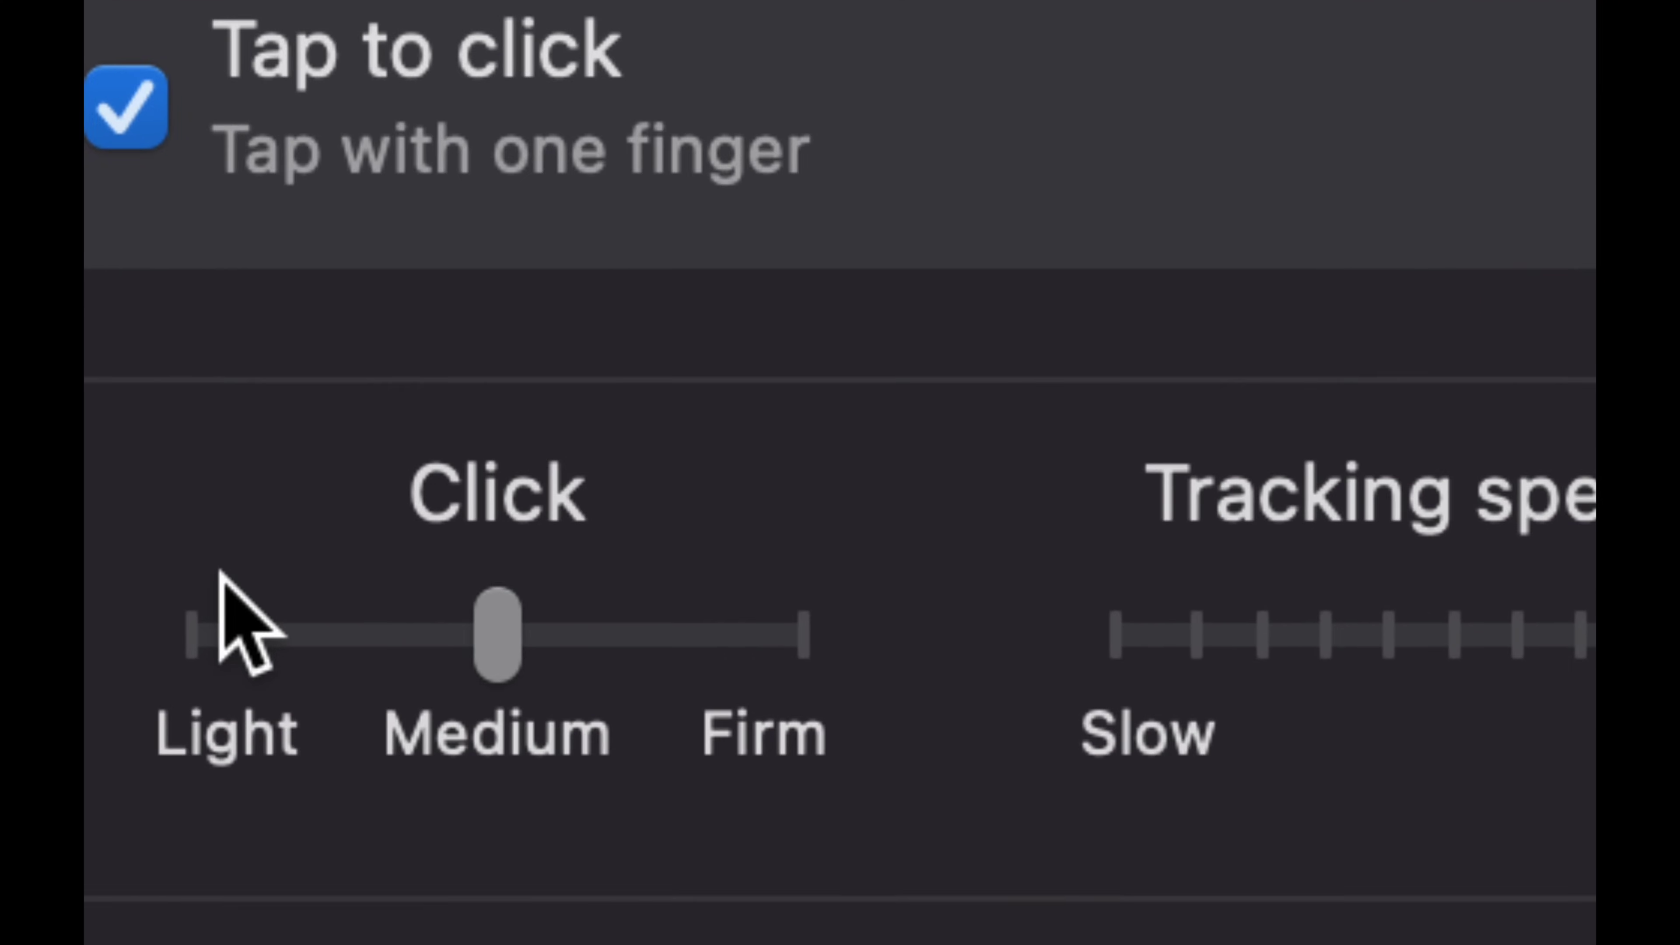
left_click_drag(500, 620, 238, 614)
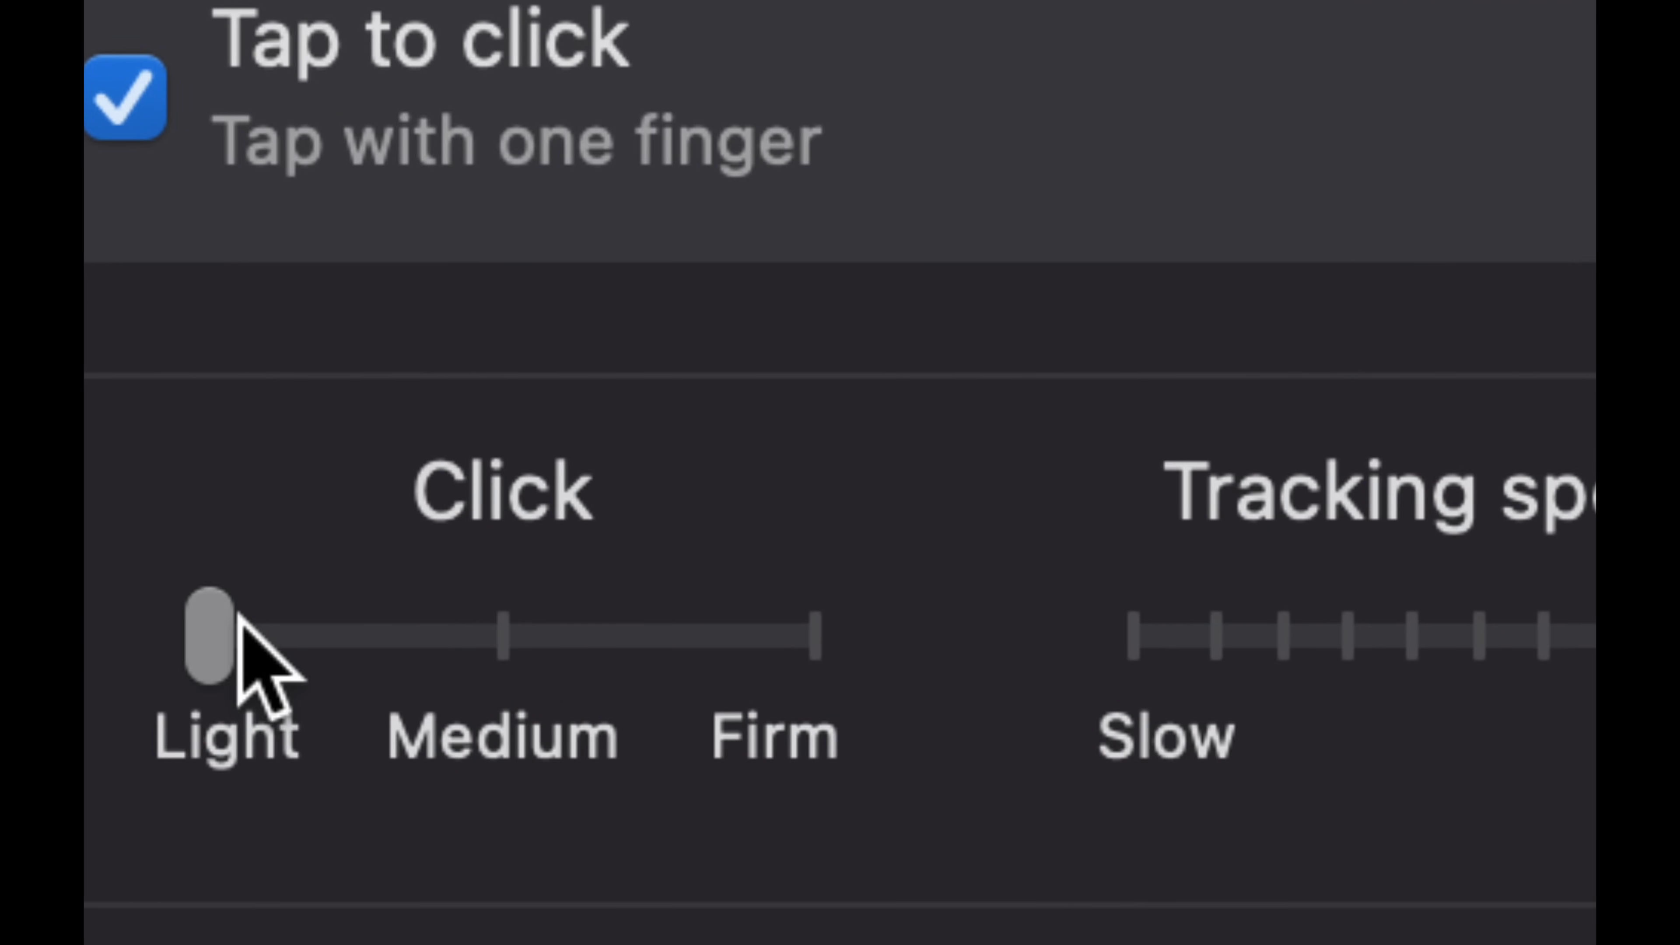
left_click(514, 638)
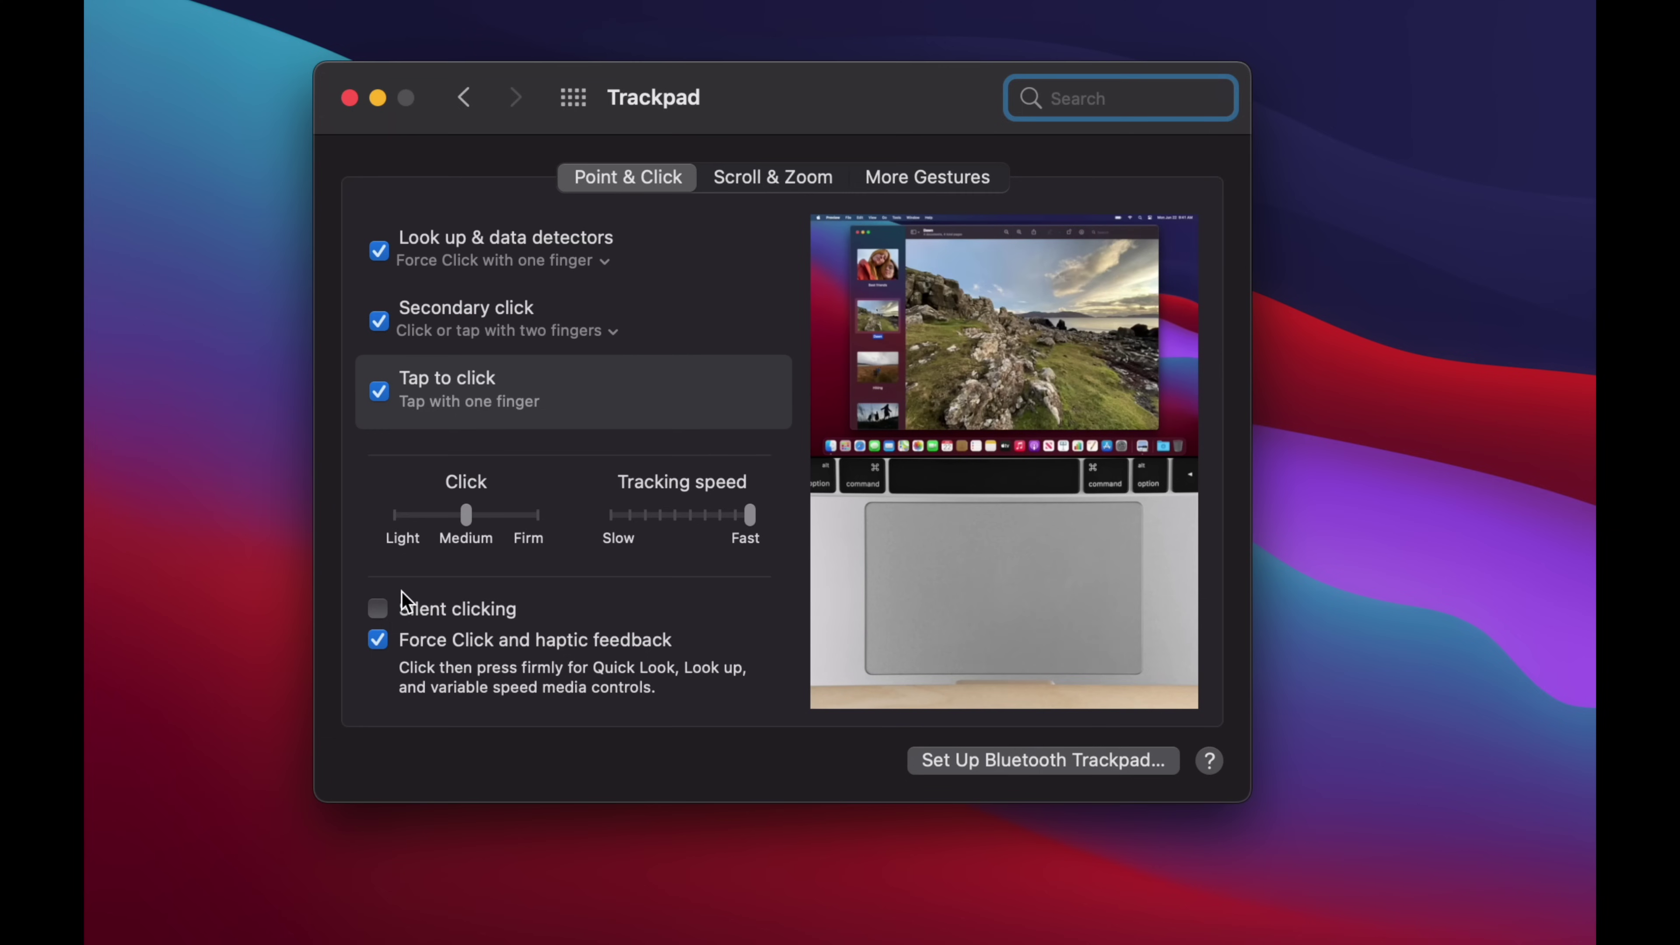
Step: Review the Scroll & Zoom gestures, and enable App Exposé among the additional trackpad gestures
left_click(820, 185)
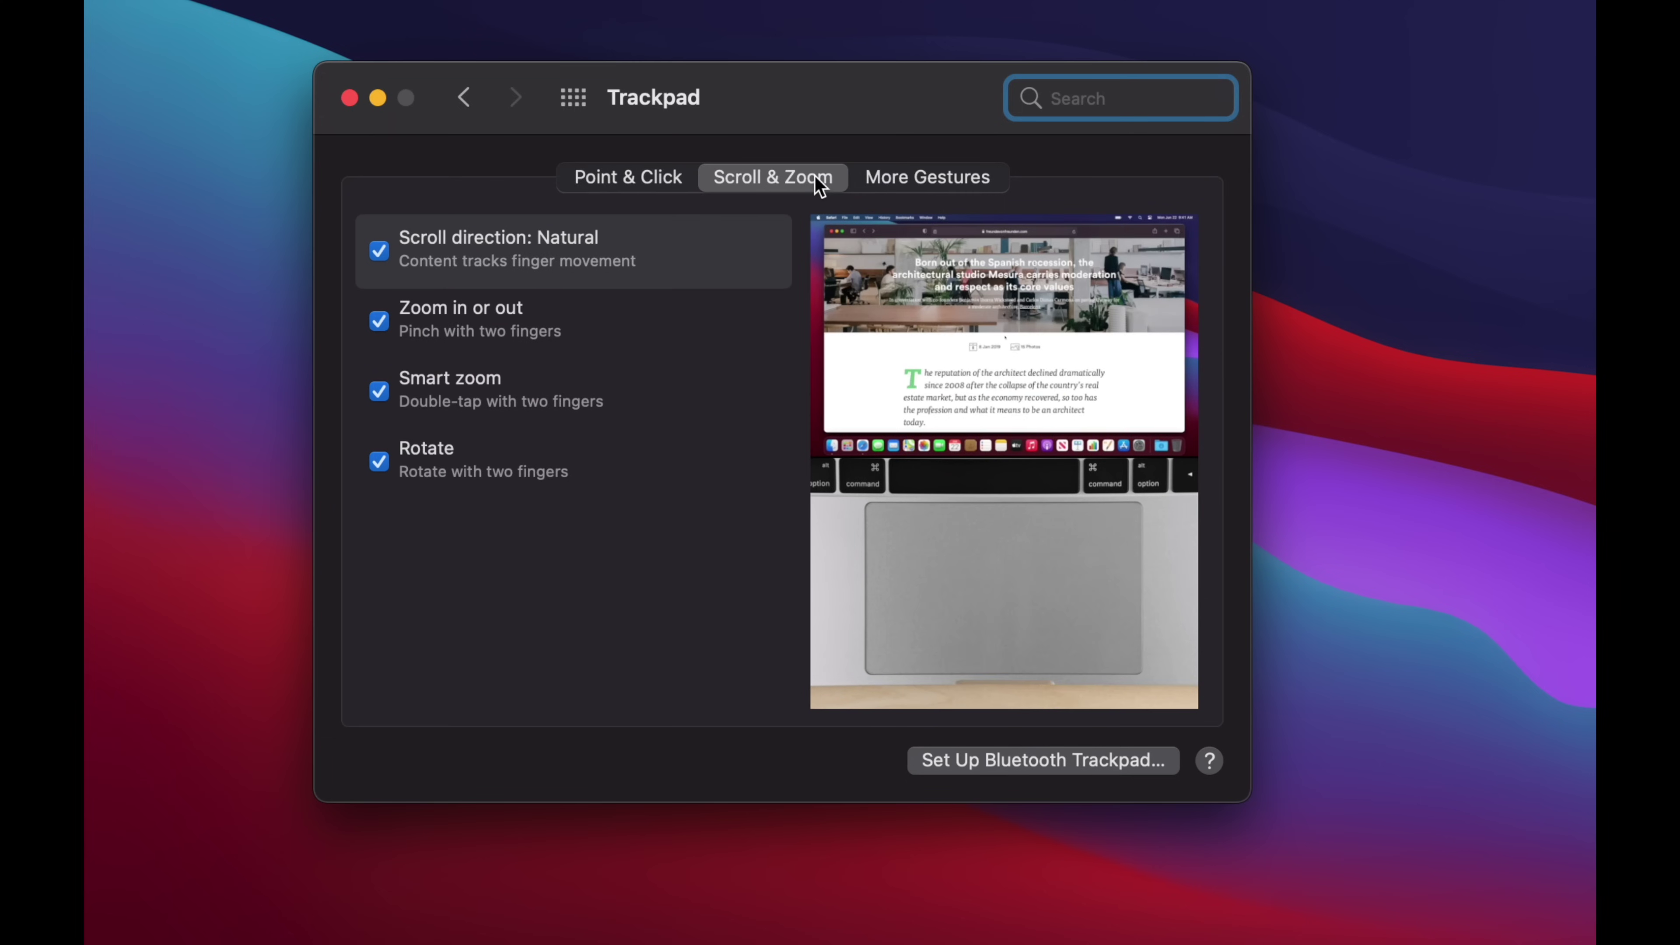
left_click(943, 177)
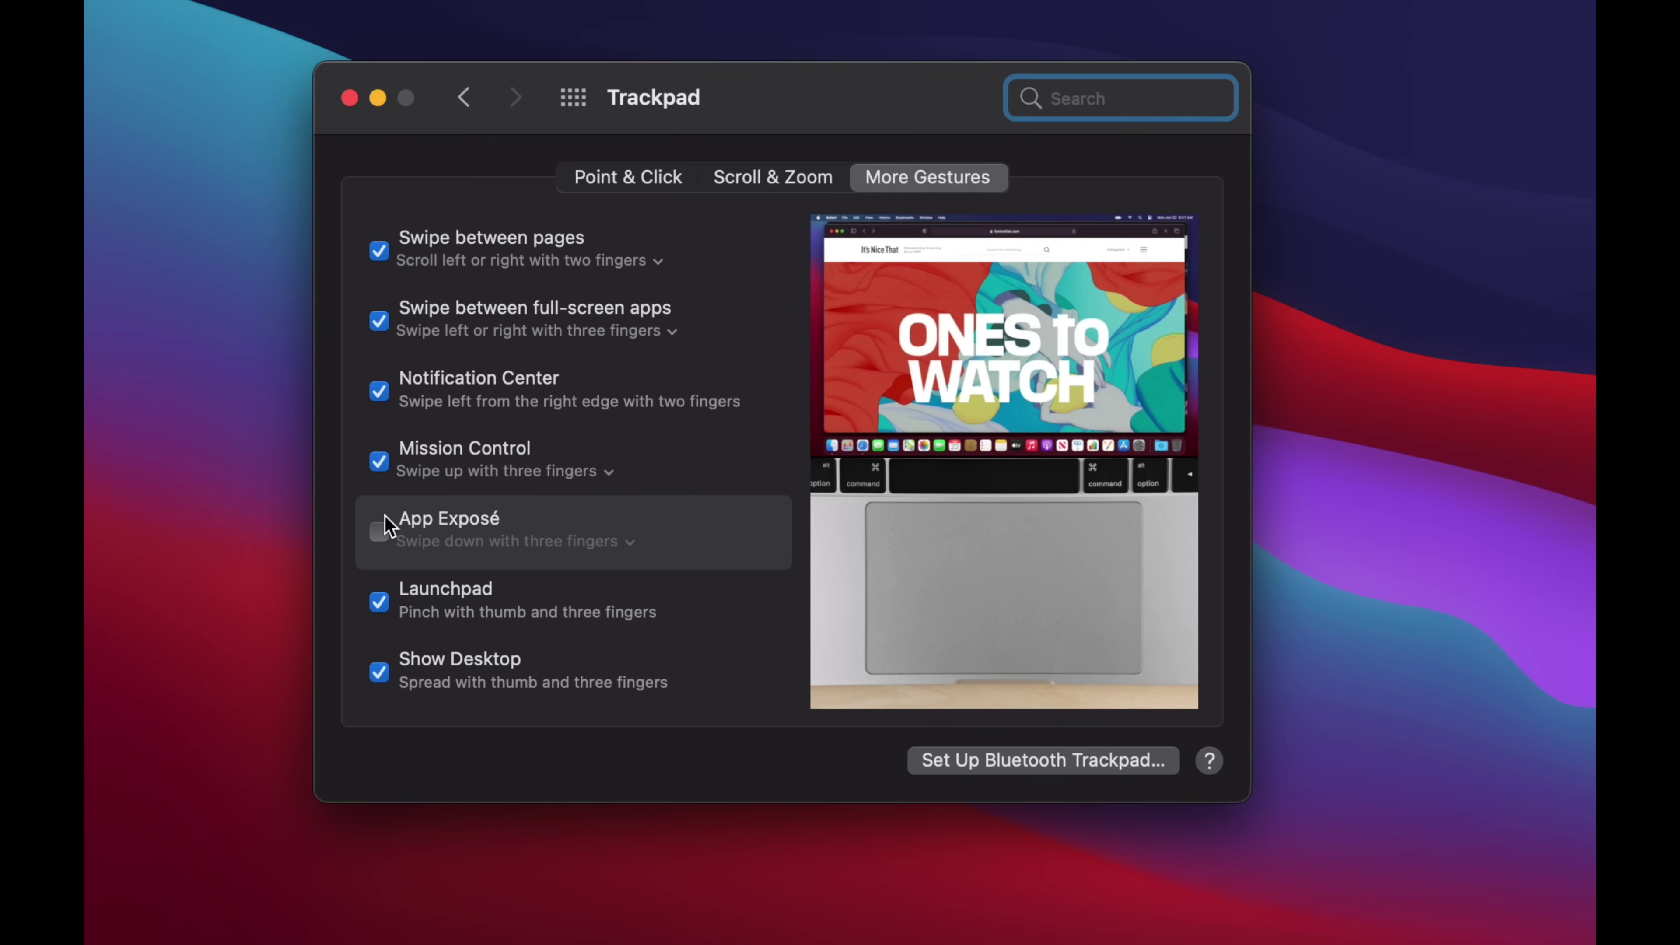
left_click(381, 530)
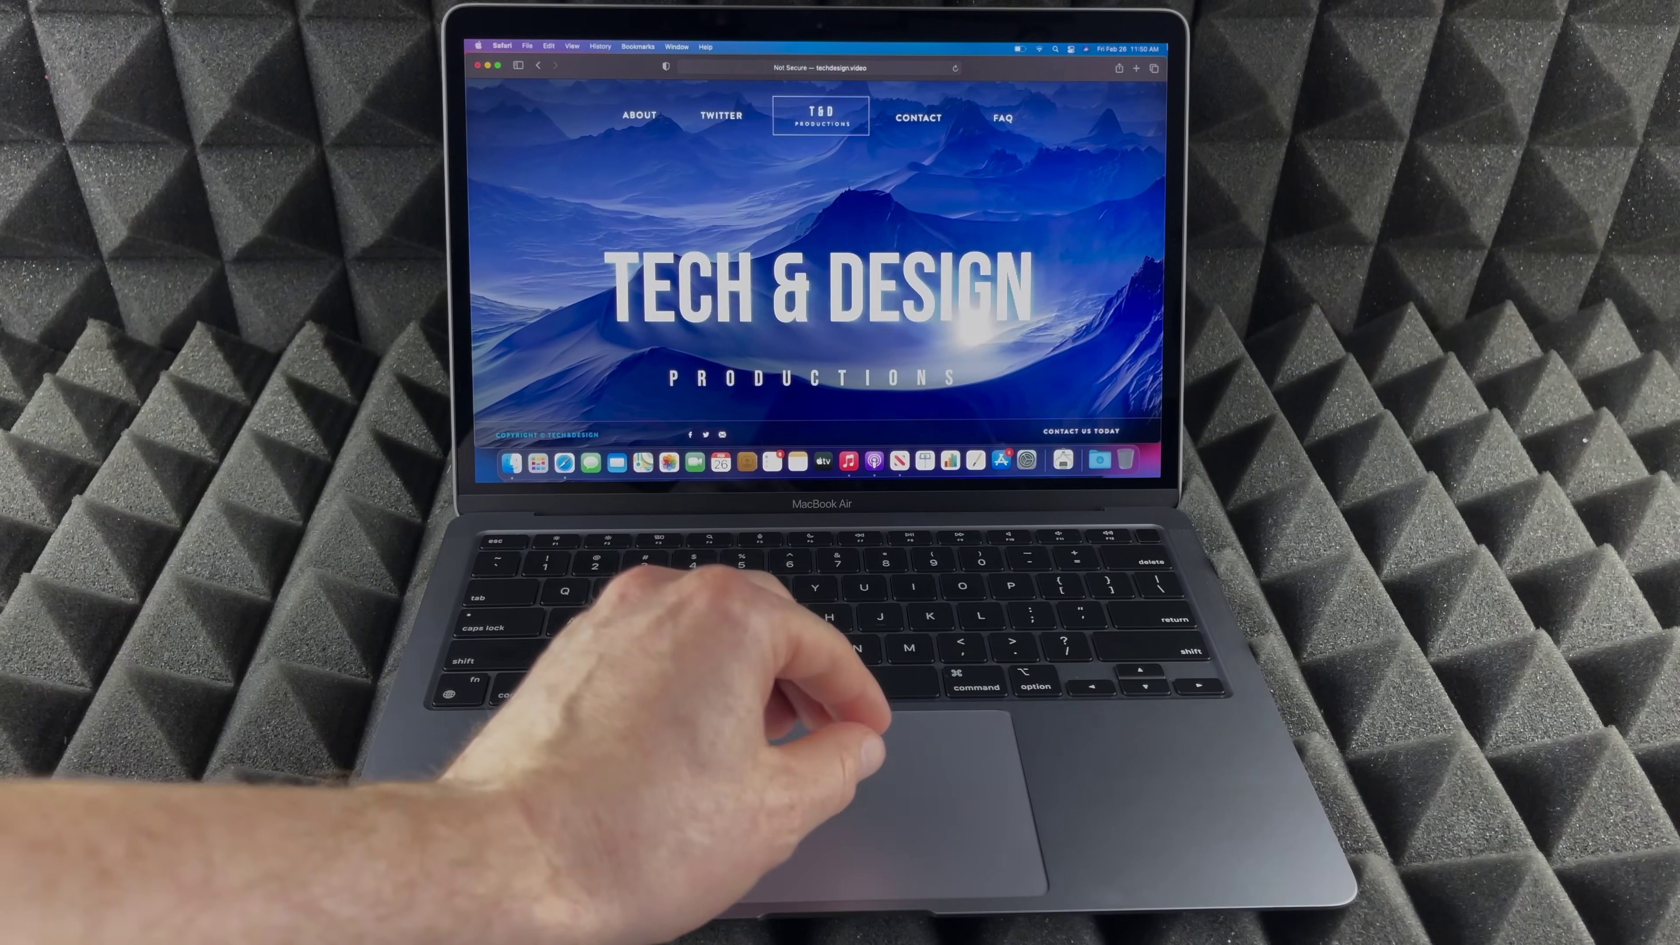
Step: Switch to Safari, move all windows aside to show the desktop, and bring them back, repeating this once more
key("F11")
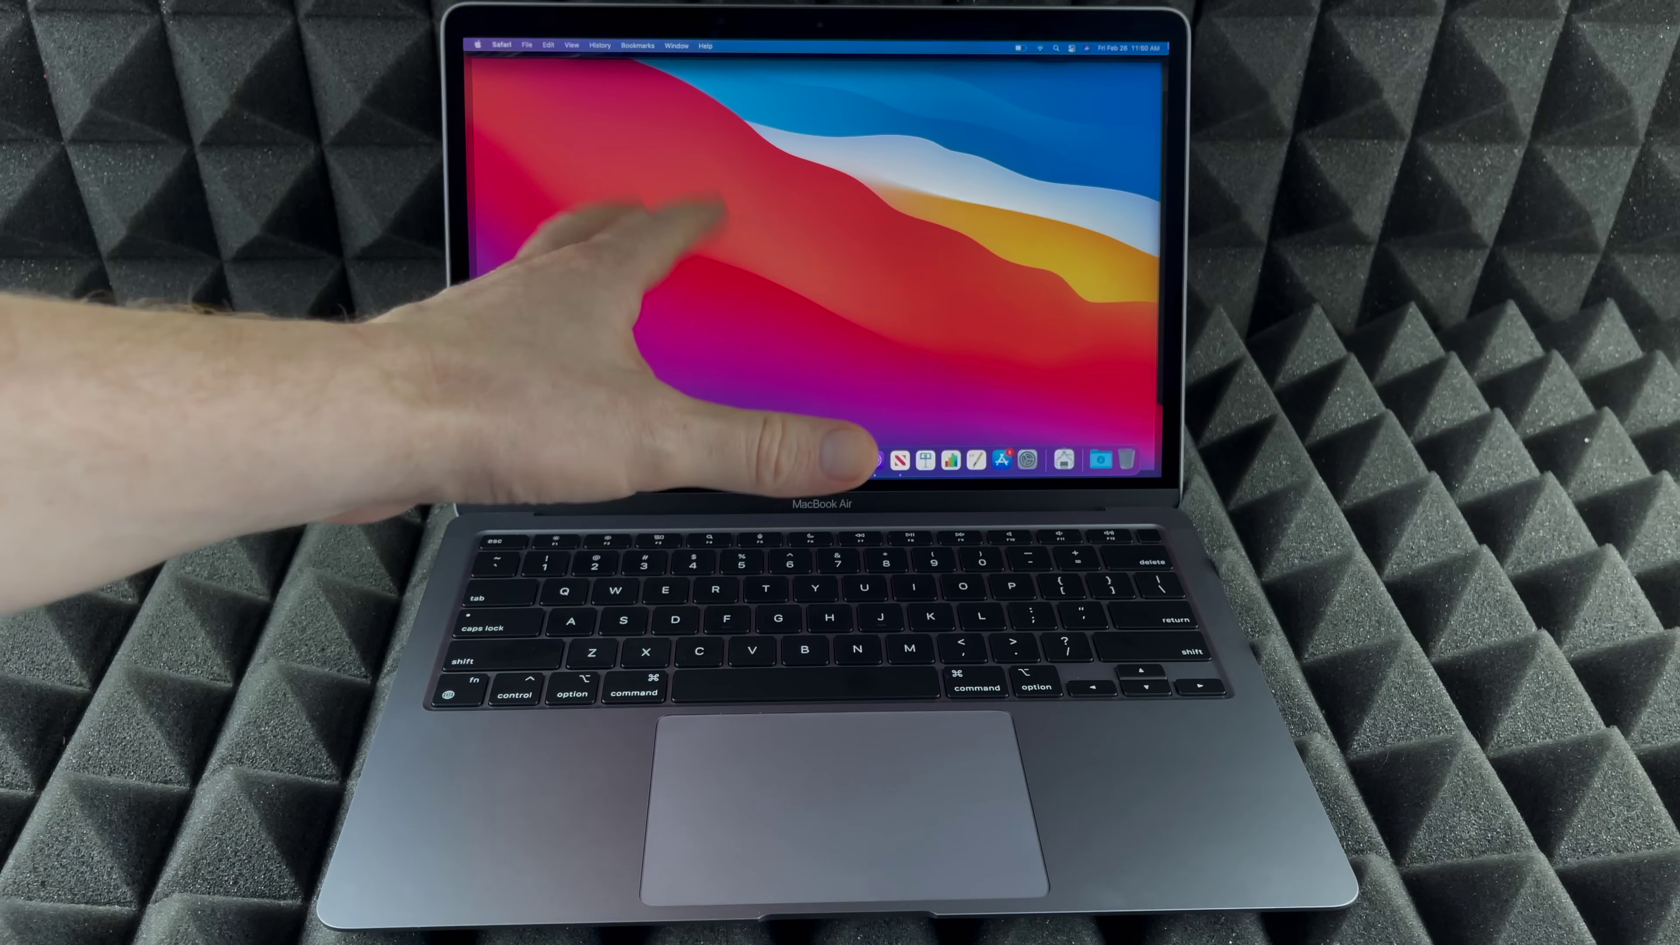
key("F11")
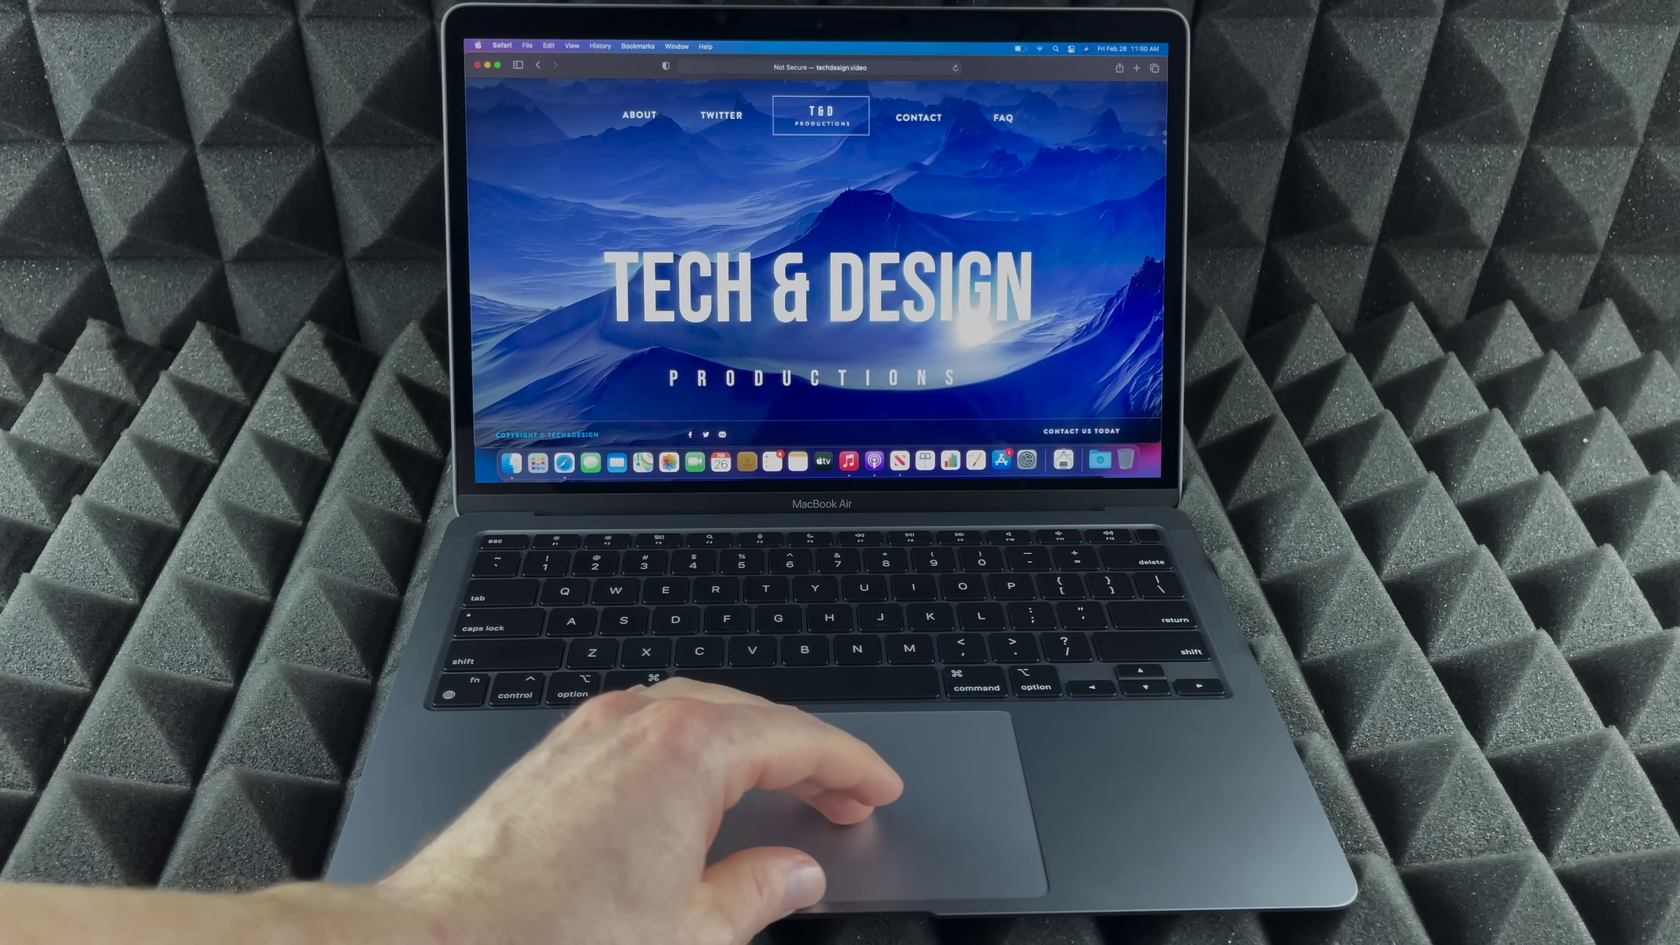
key("ctrl+Up")
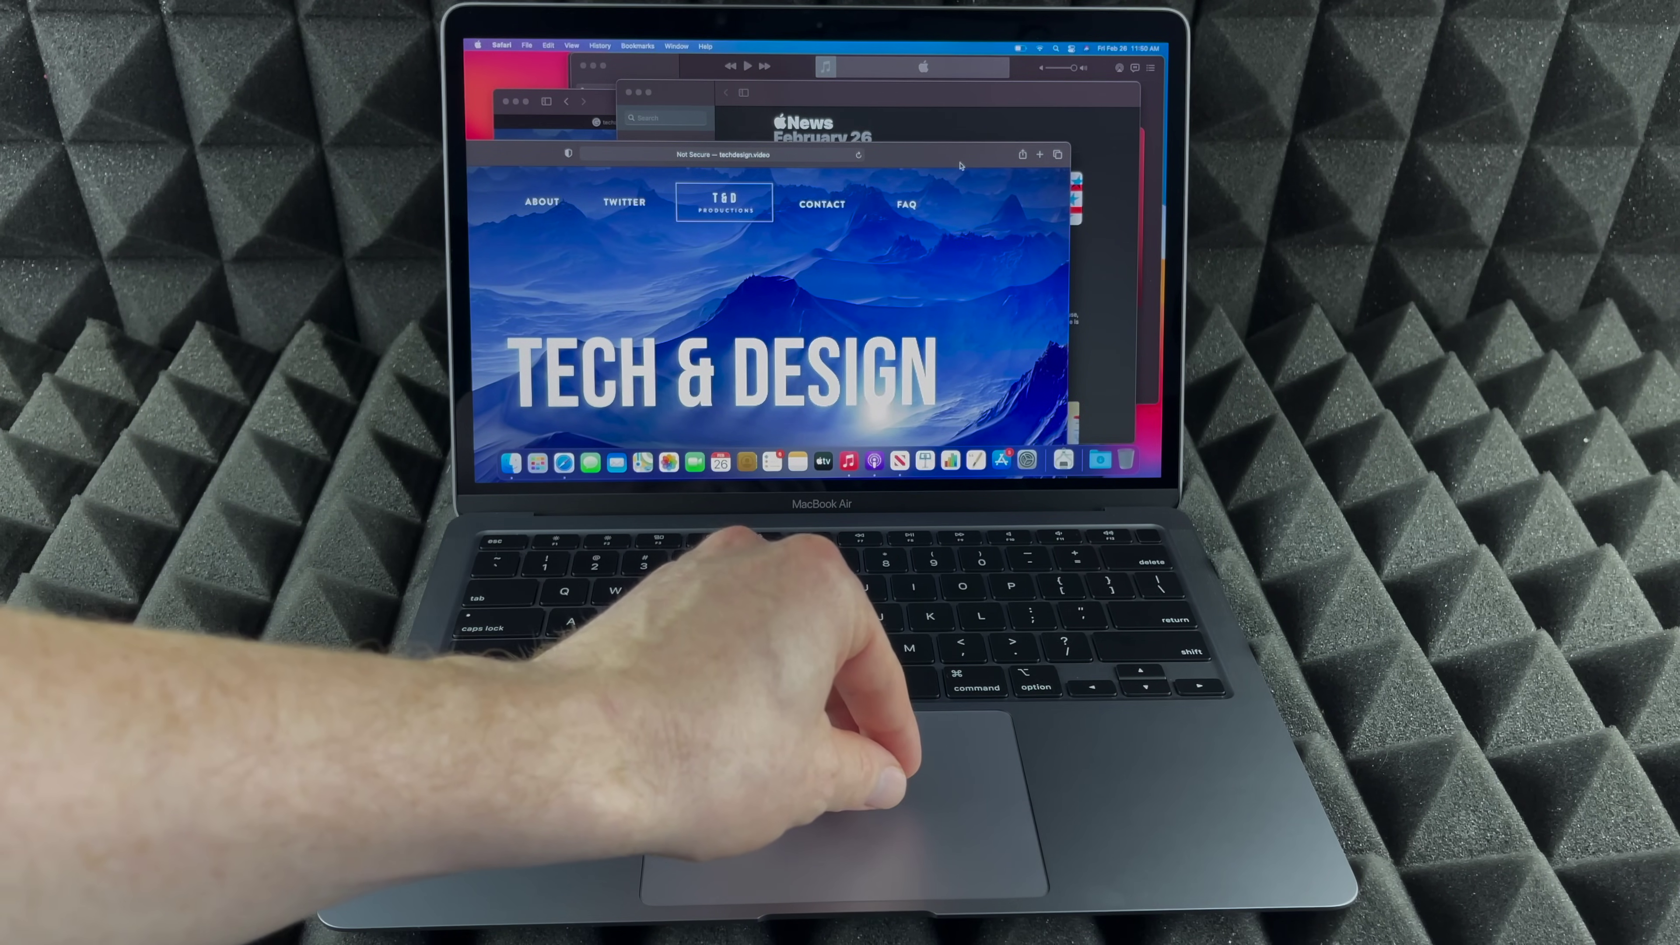
key("F11")
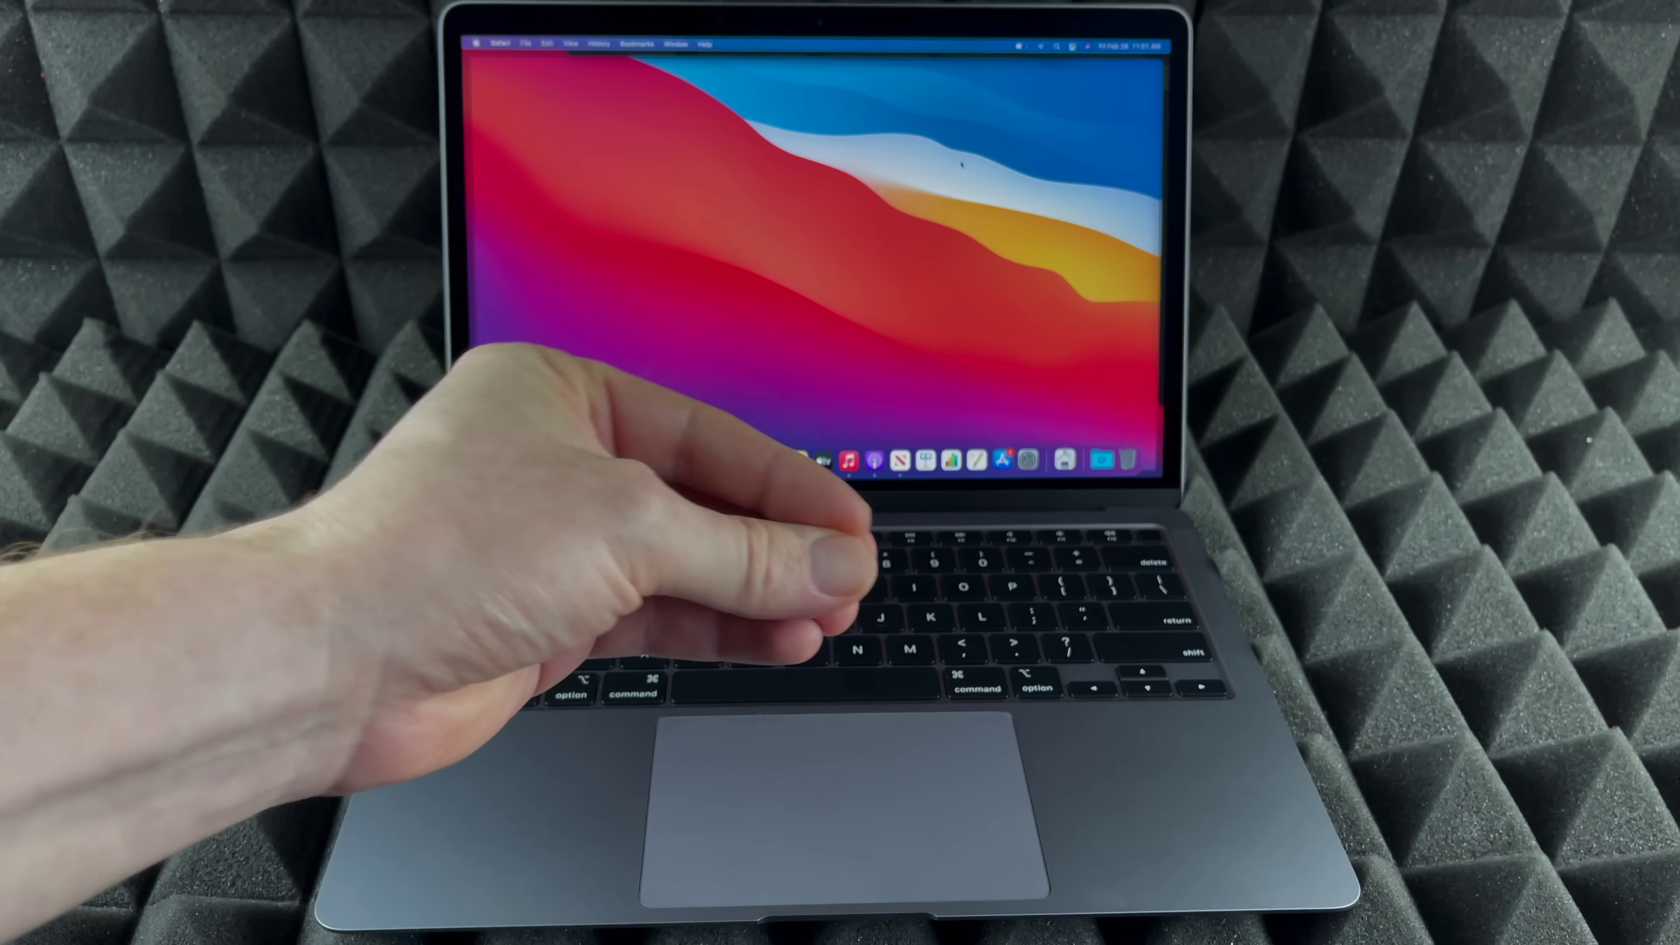
key("F11")
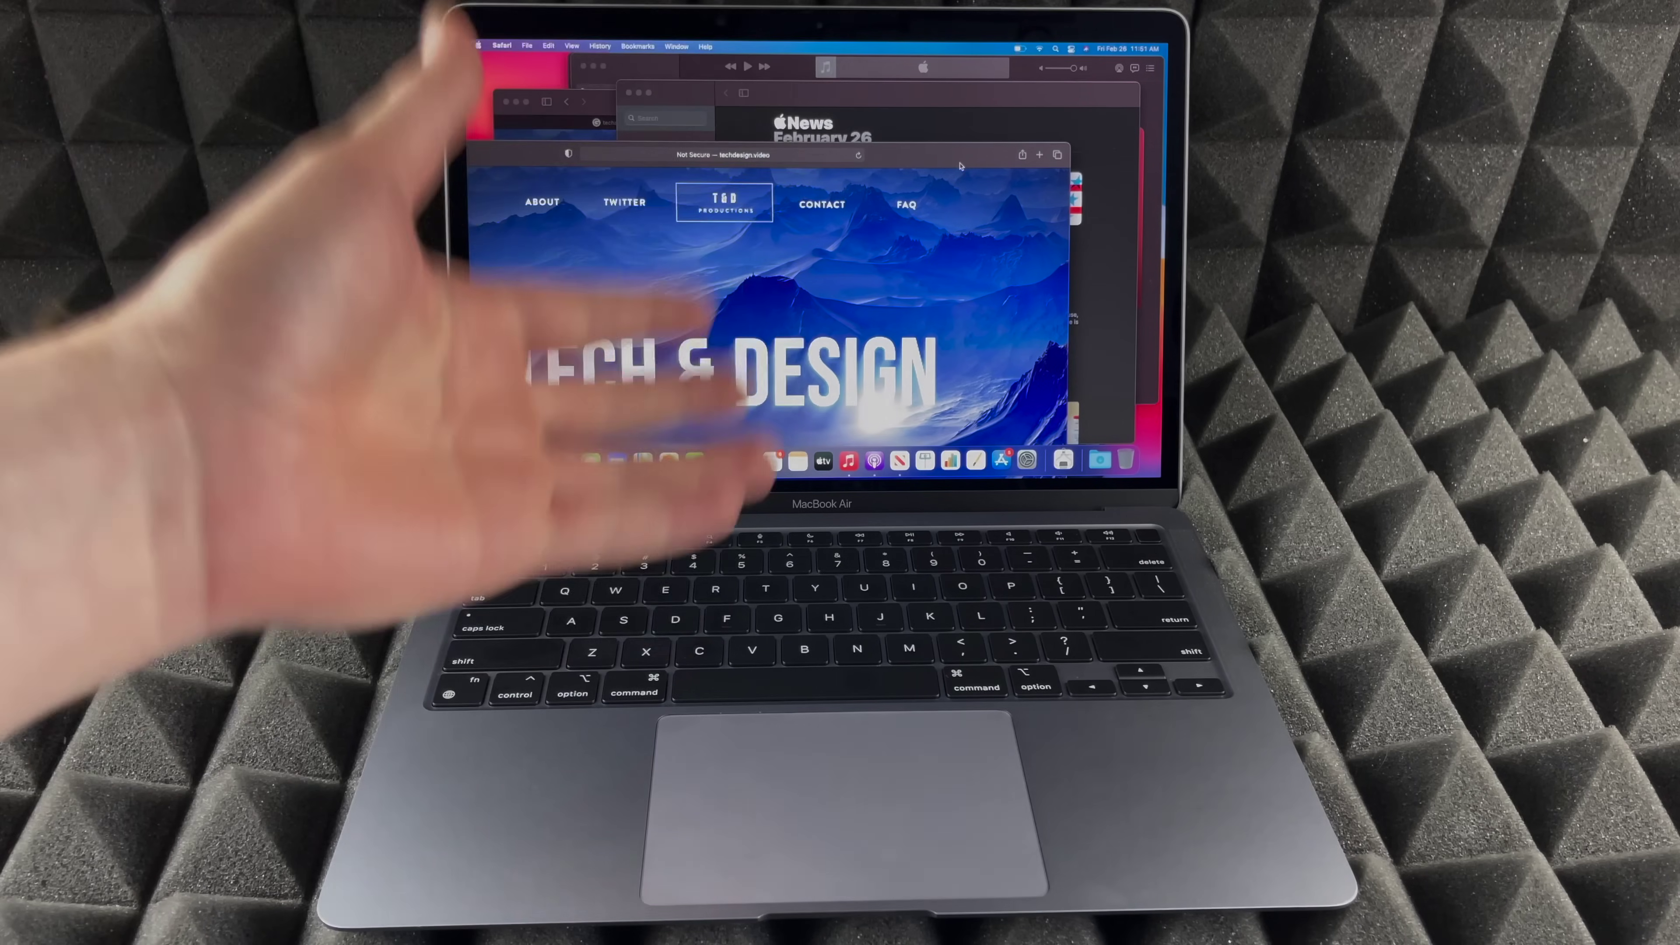
Step: Use Mission Control to bring the single-tab Safari window to the front, and after it the Music window
key("ctrl+Up")
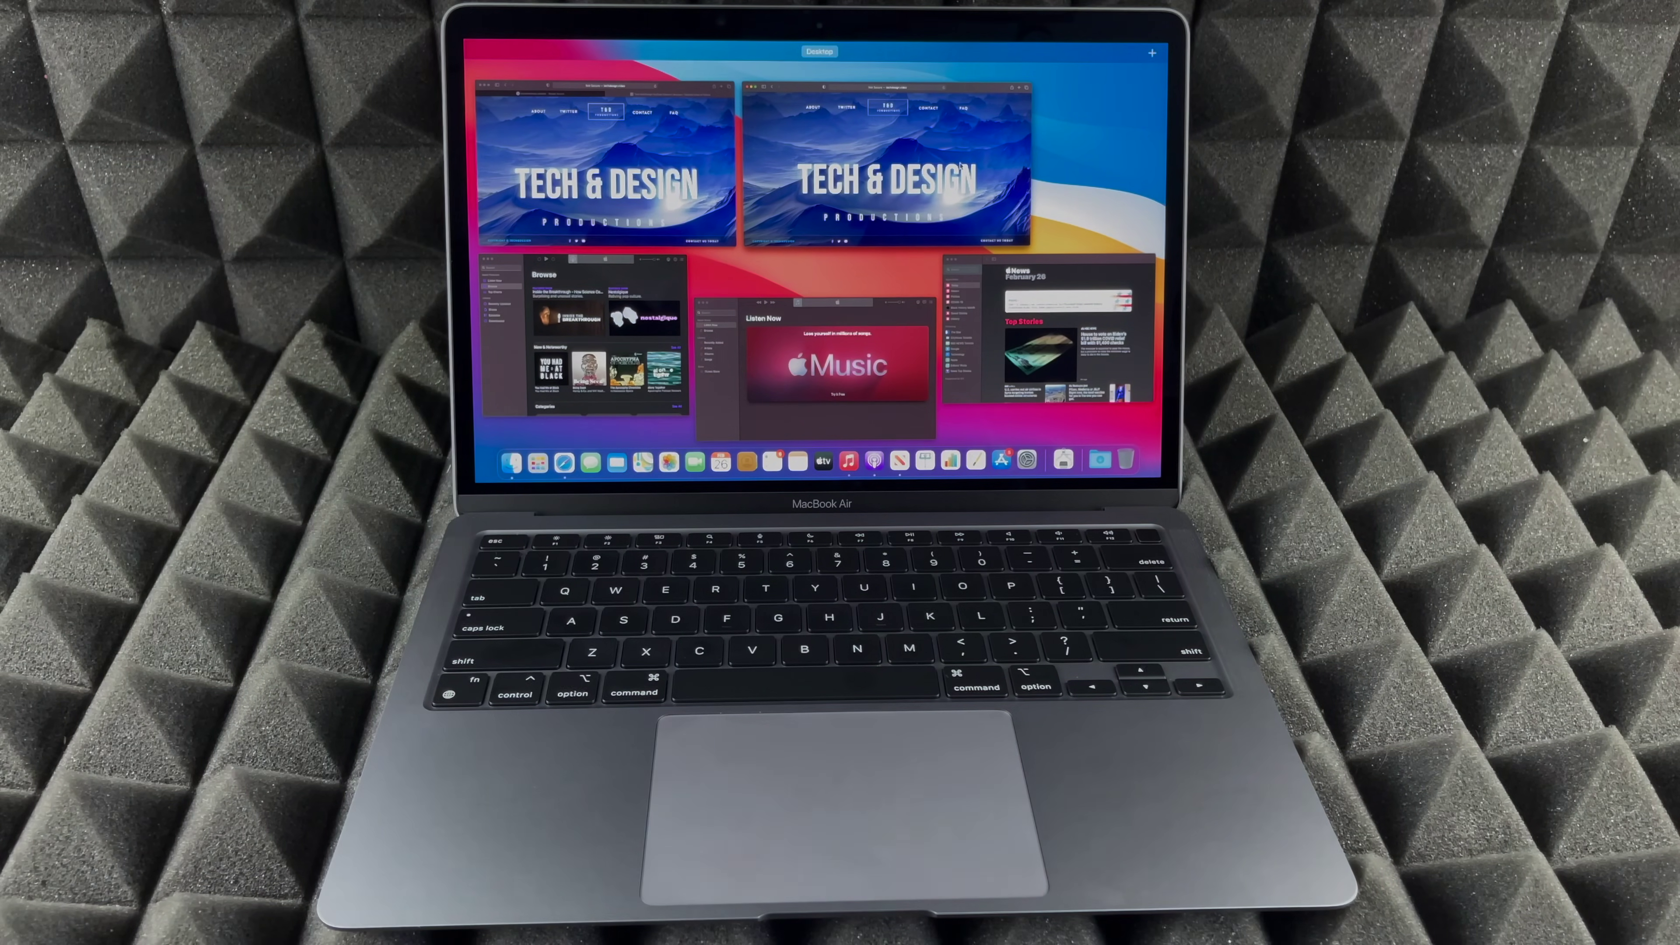
left_click(960, 165)
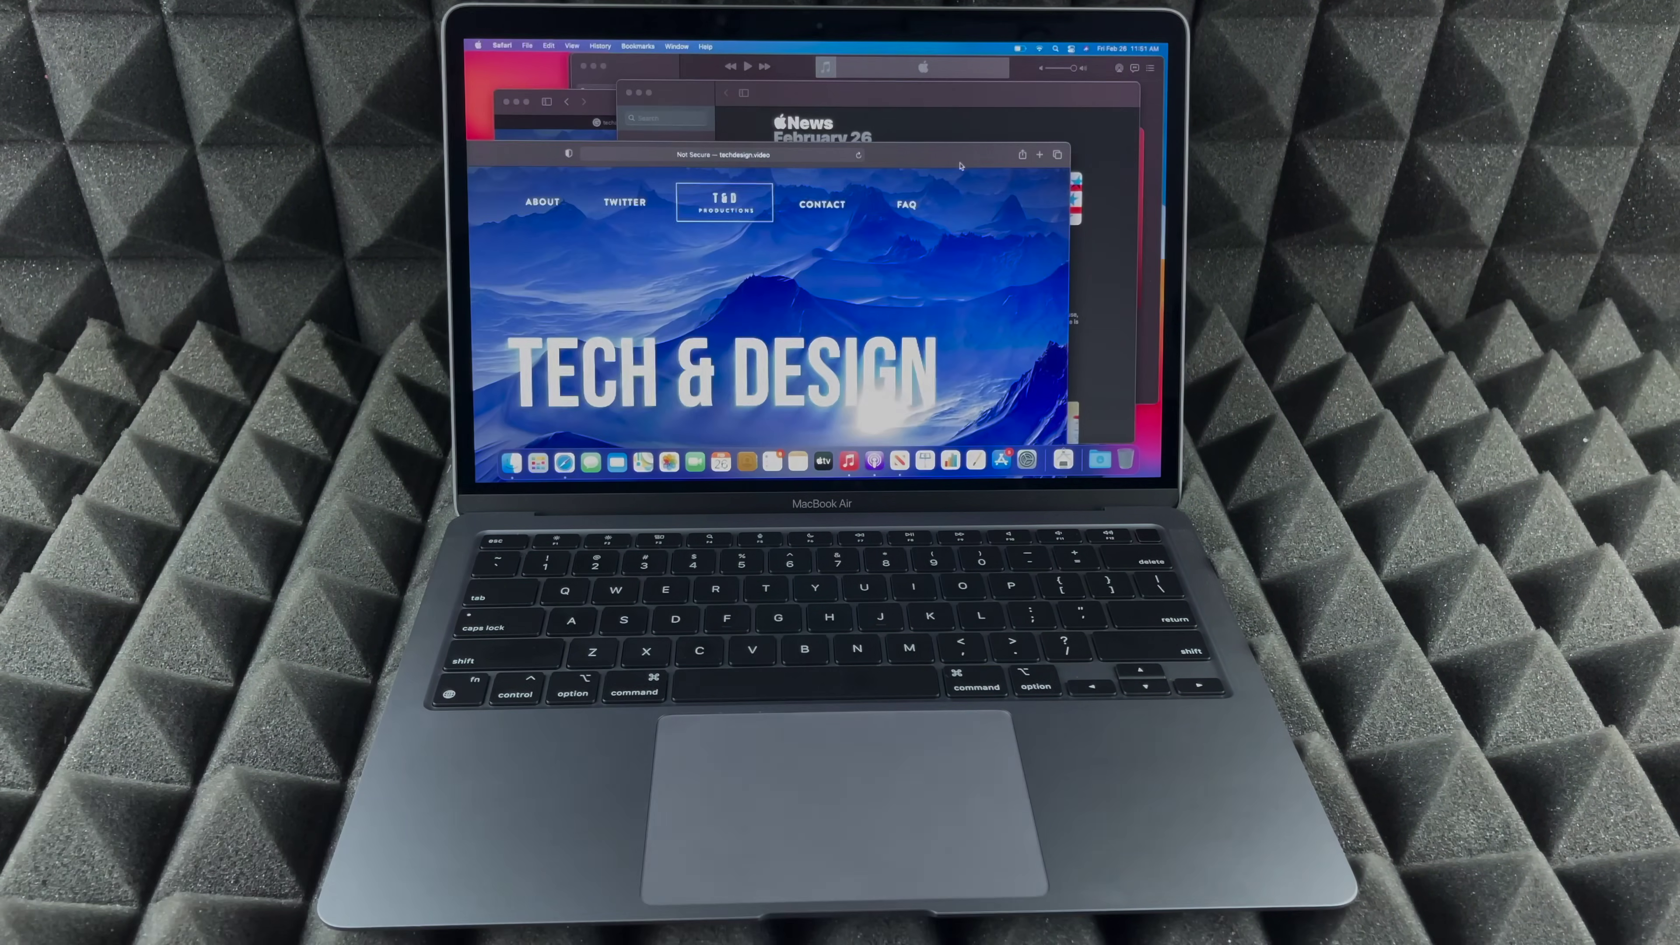
key("ctrl+Up")
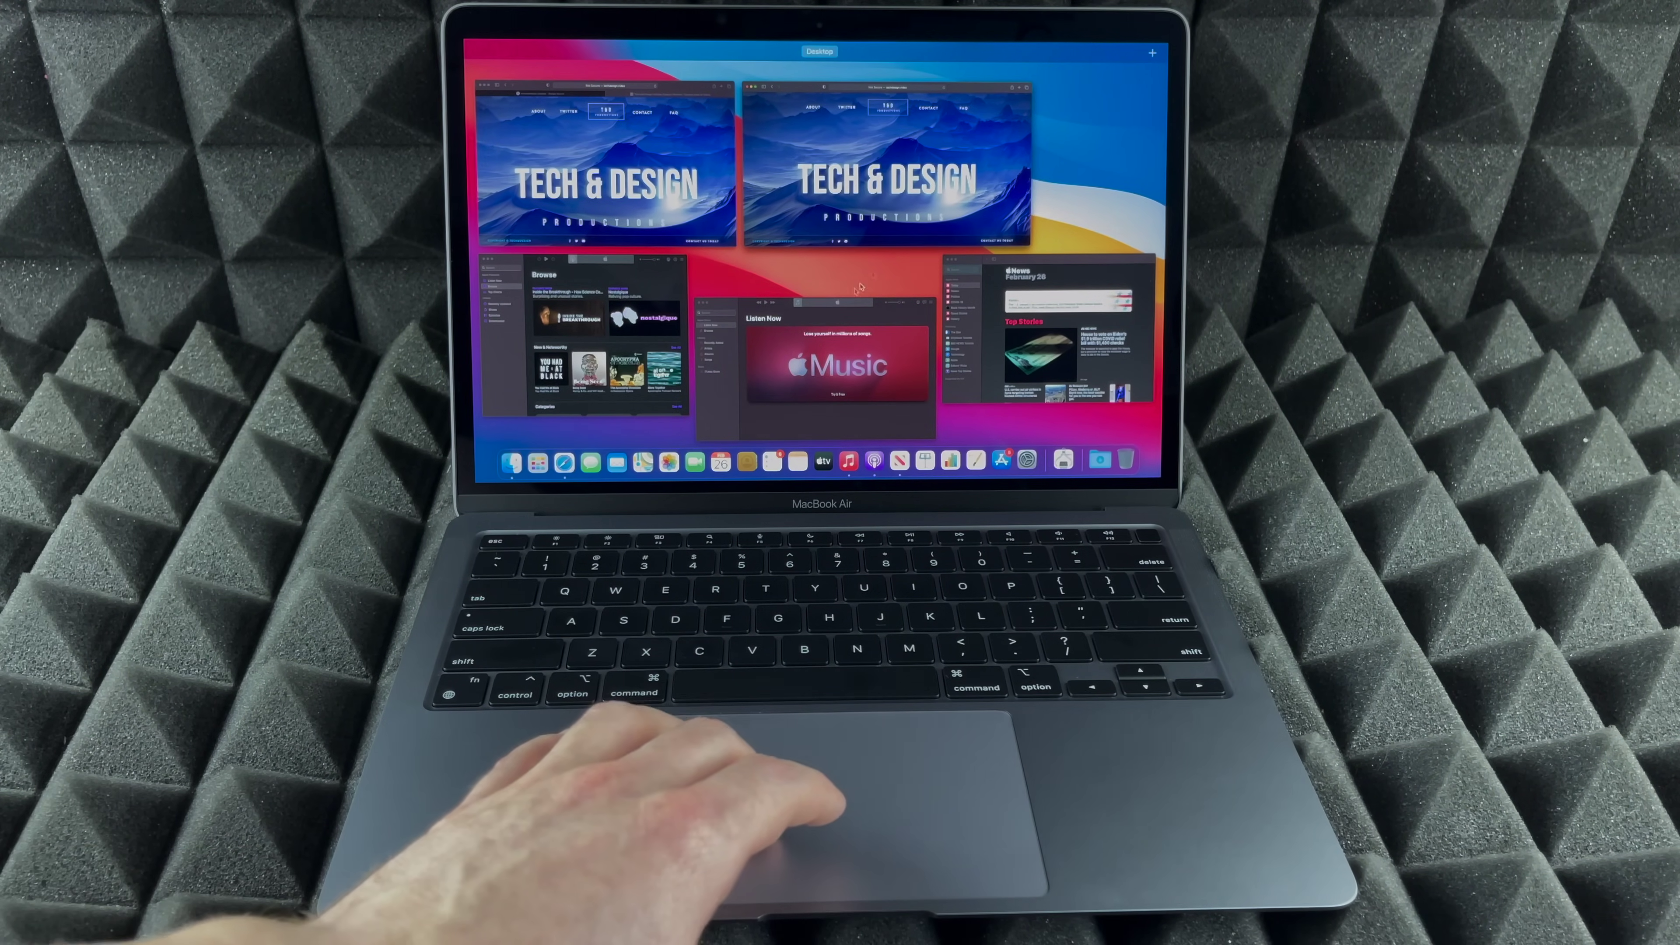
left_click(831, 325)
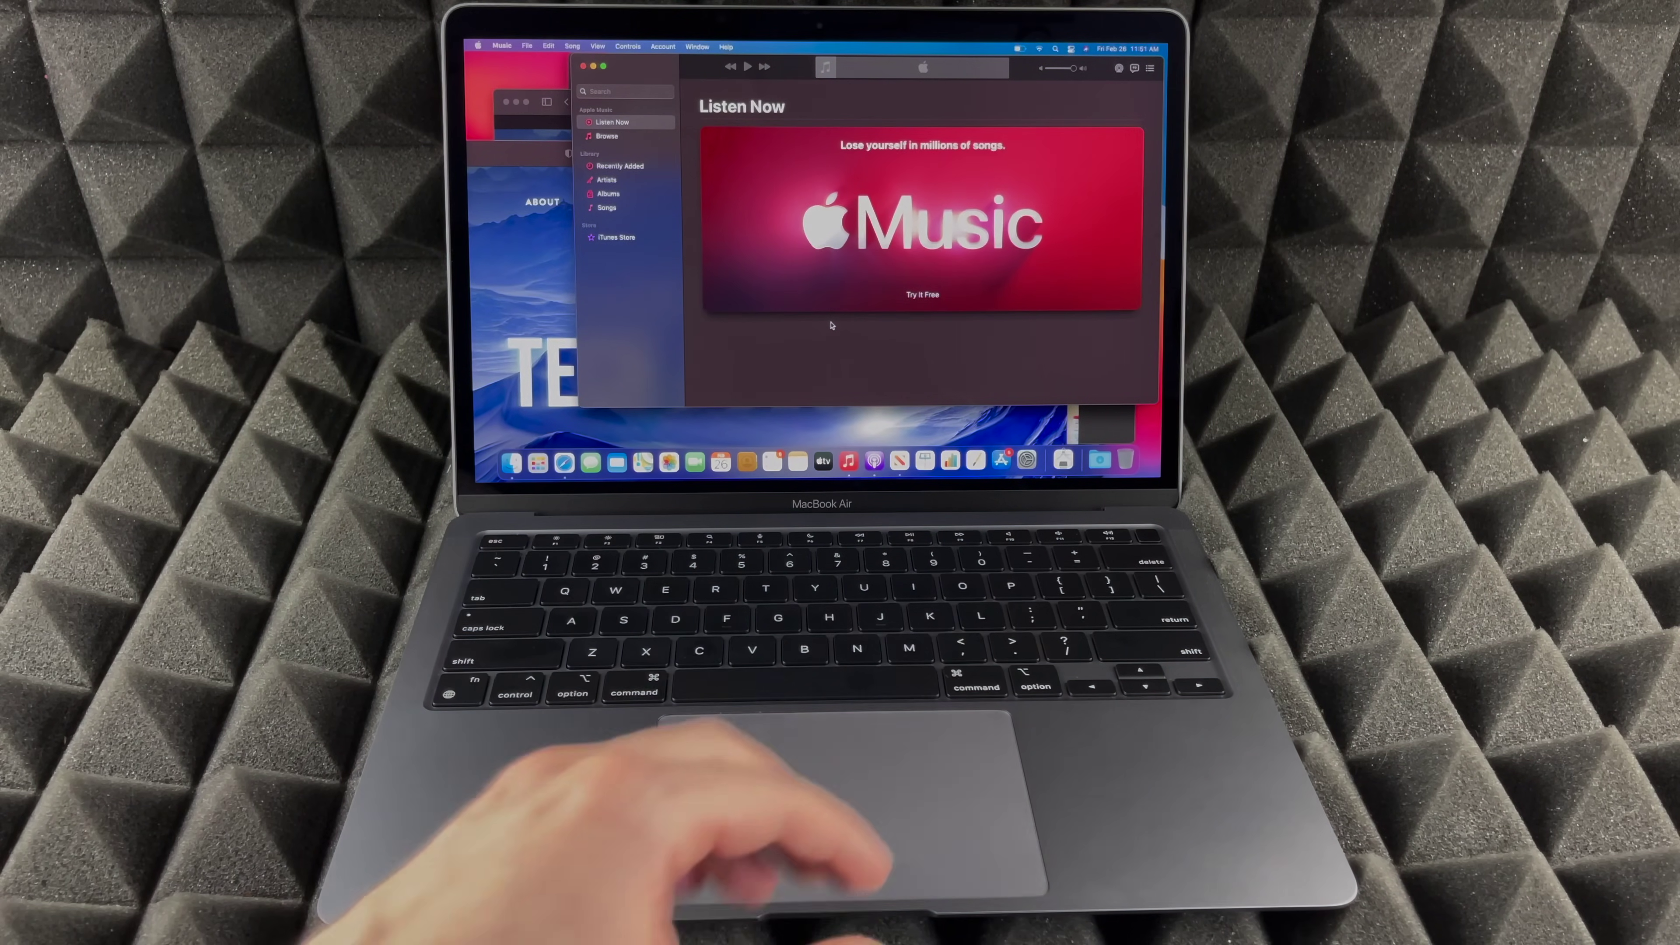
Step: Use Mission Control to bring the two-tab Safari window to the front, and repeat the selection once
key("ctrl+Up")
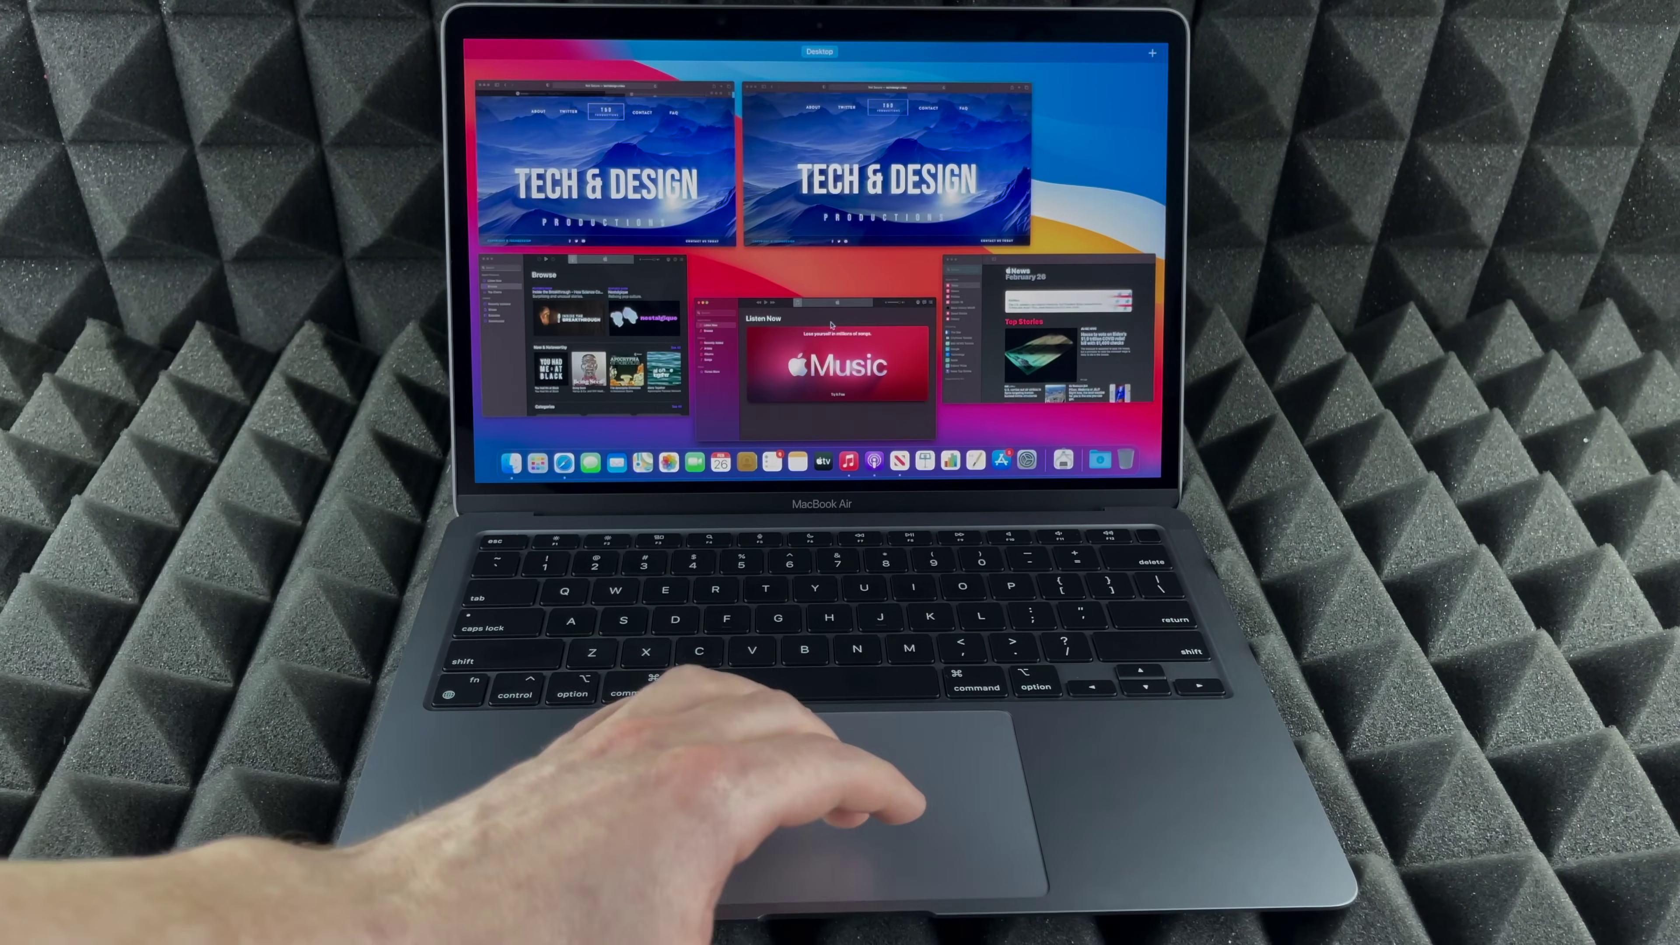
left_click(580, 160)
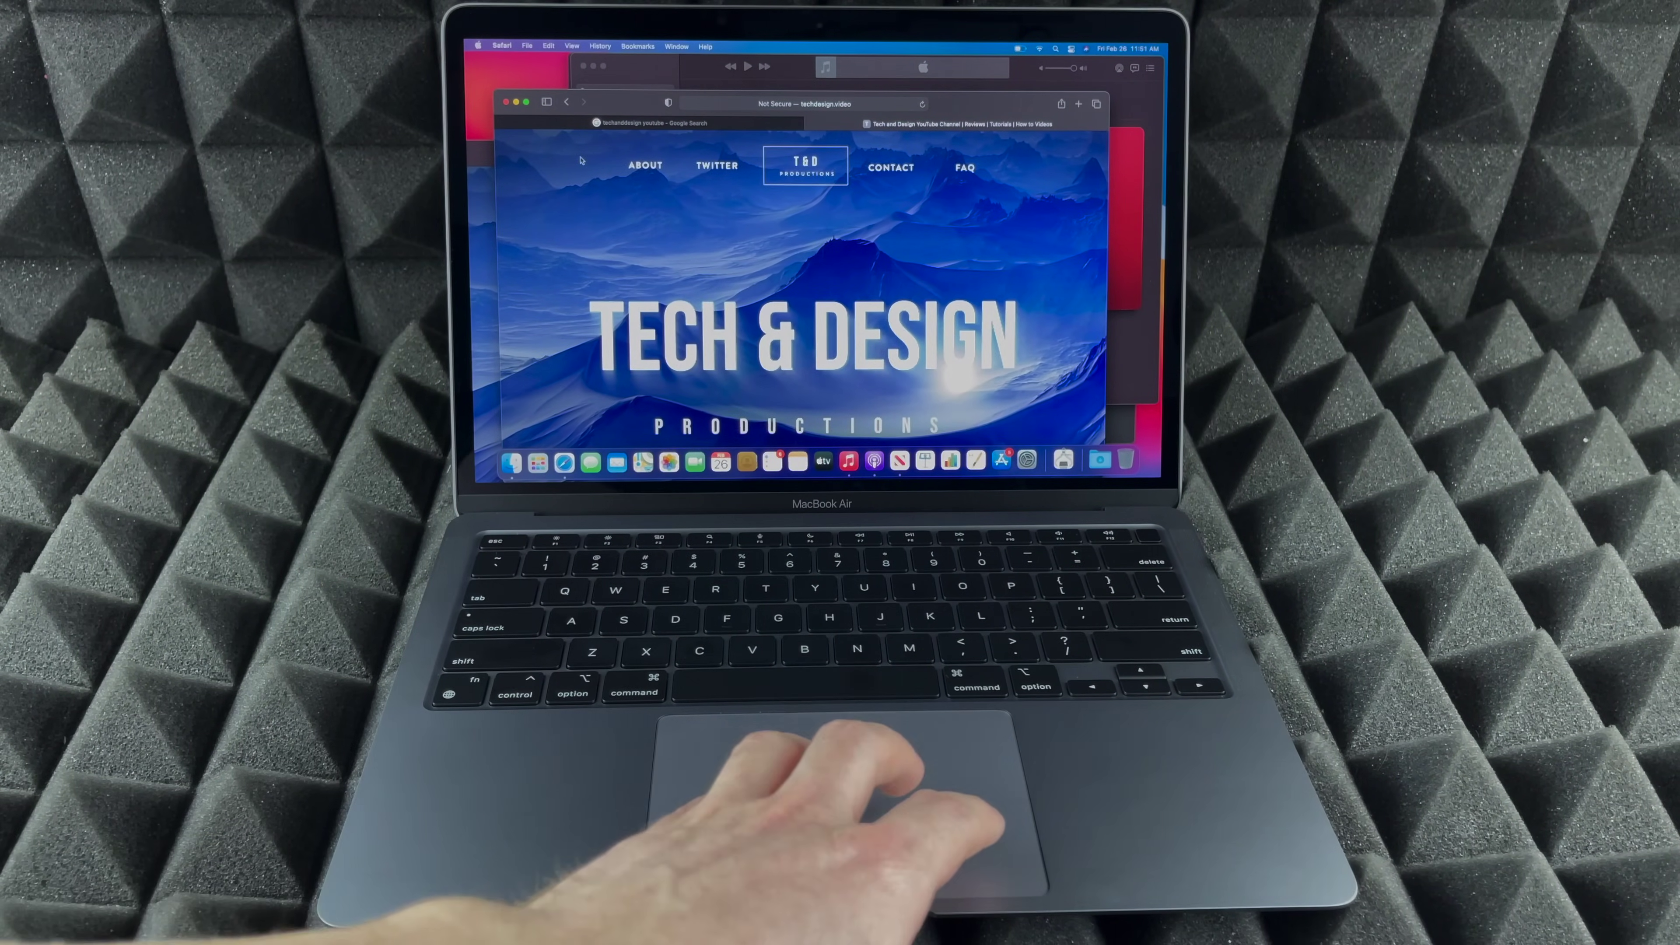
key("ctrl+Up")
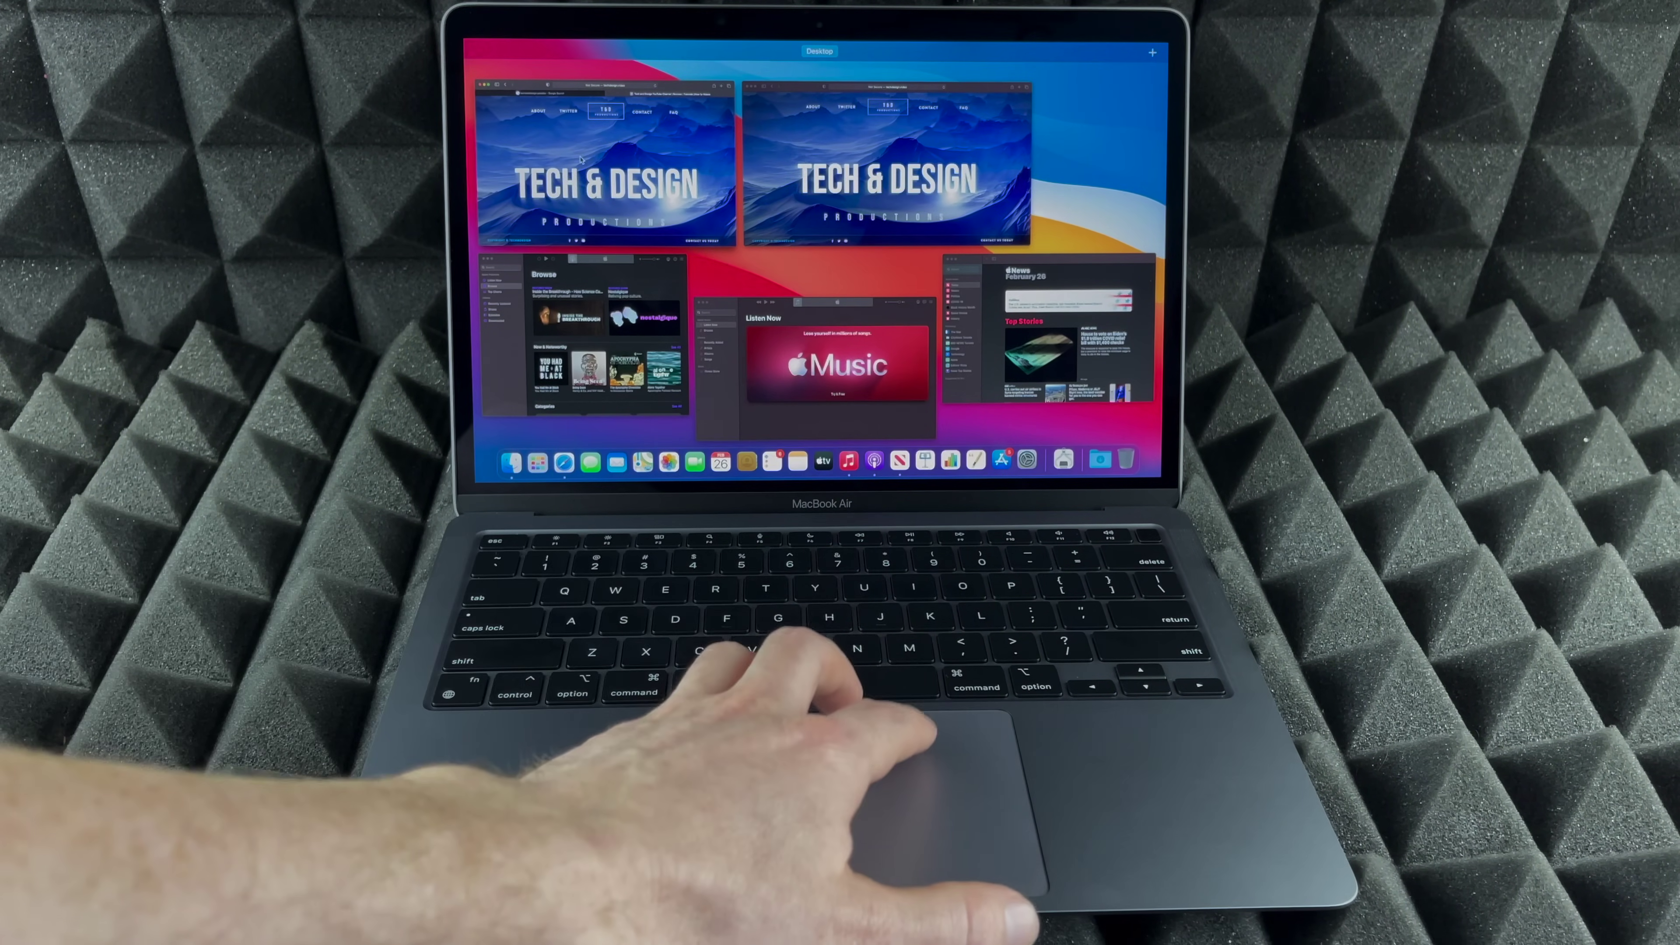
left_click(580, 159)
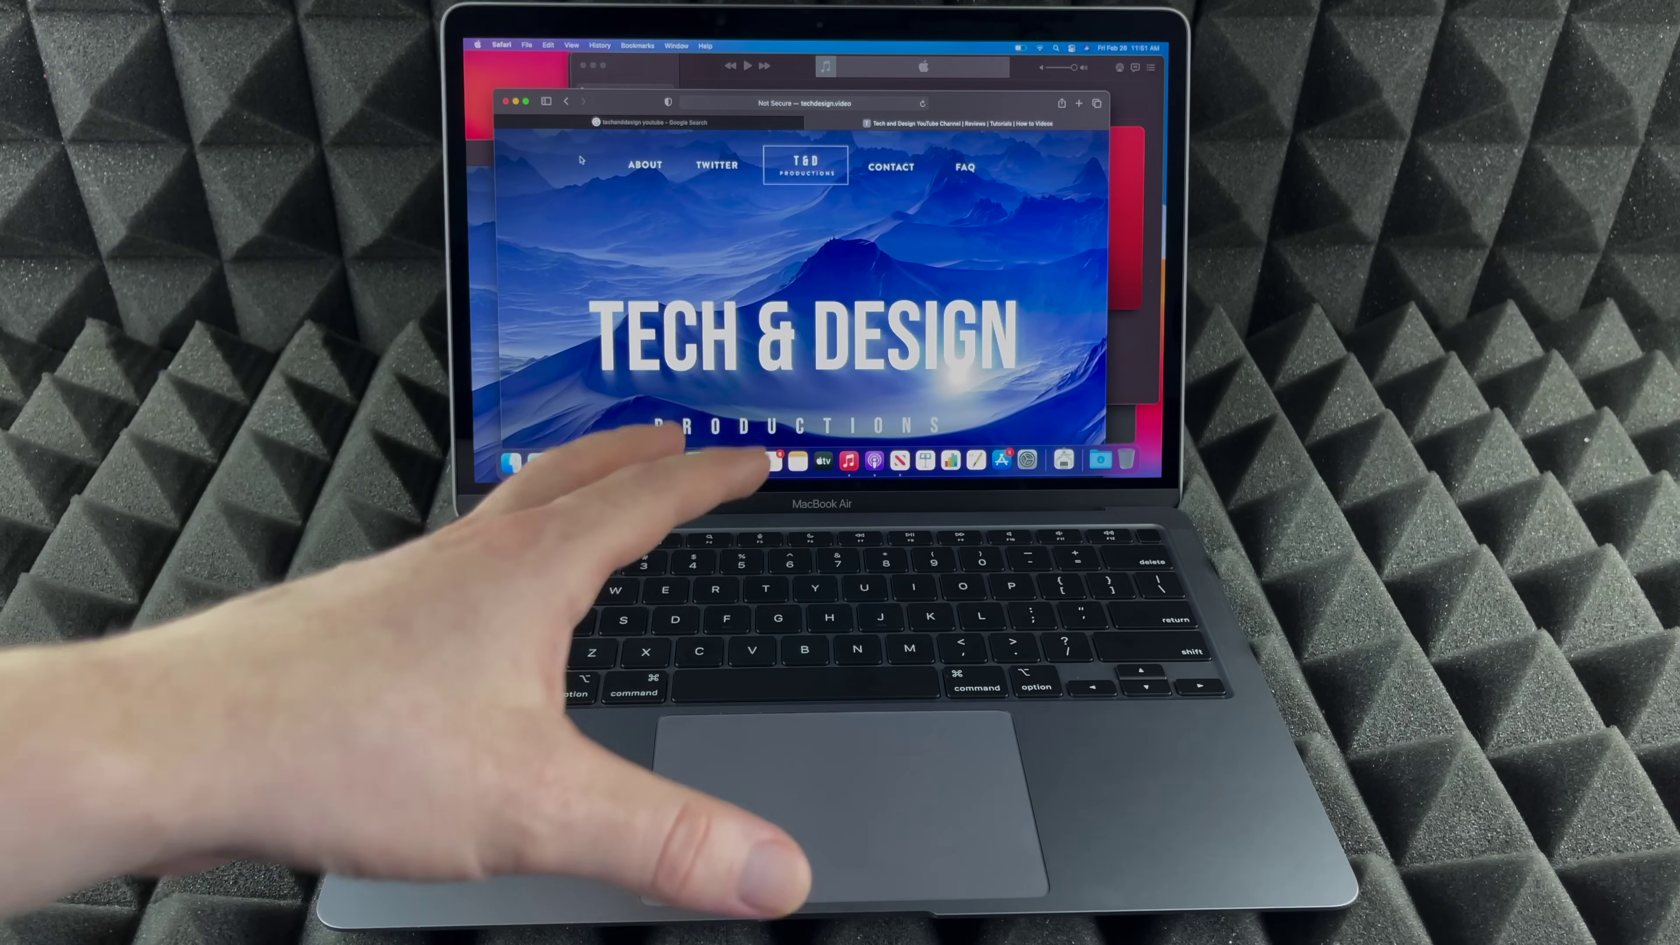
Step: Go back in Safari from the Google results for "techanddesign youtube" to the Google home page and return forward
key("super+grave")
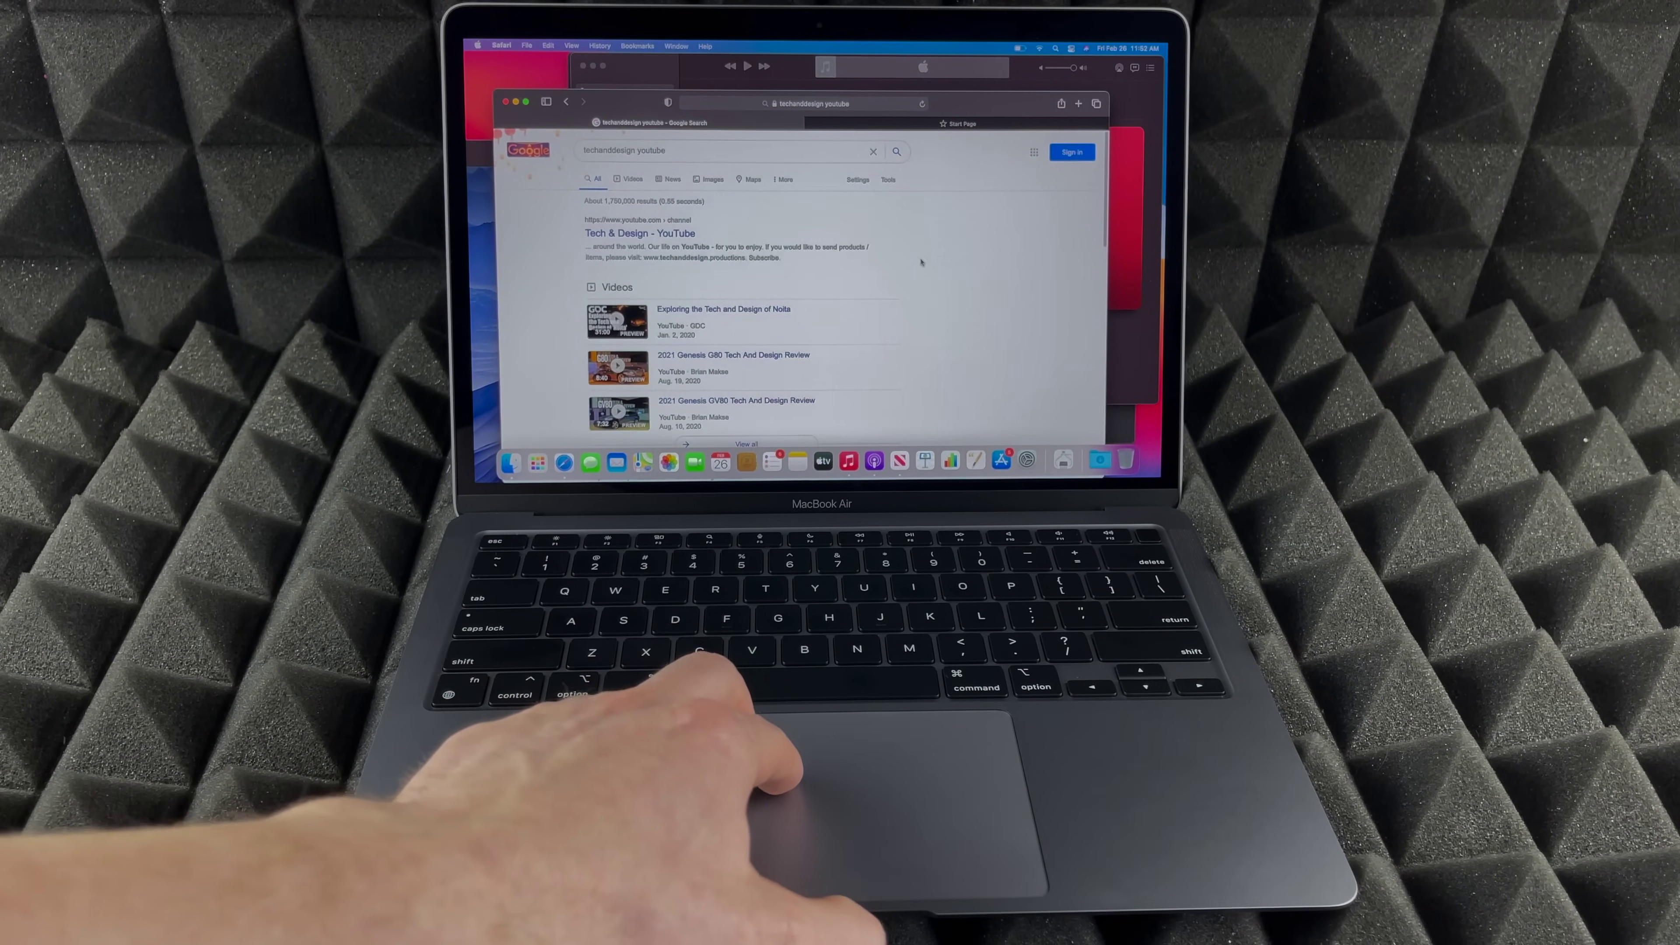
scroll(921, 262, "left", 5)
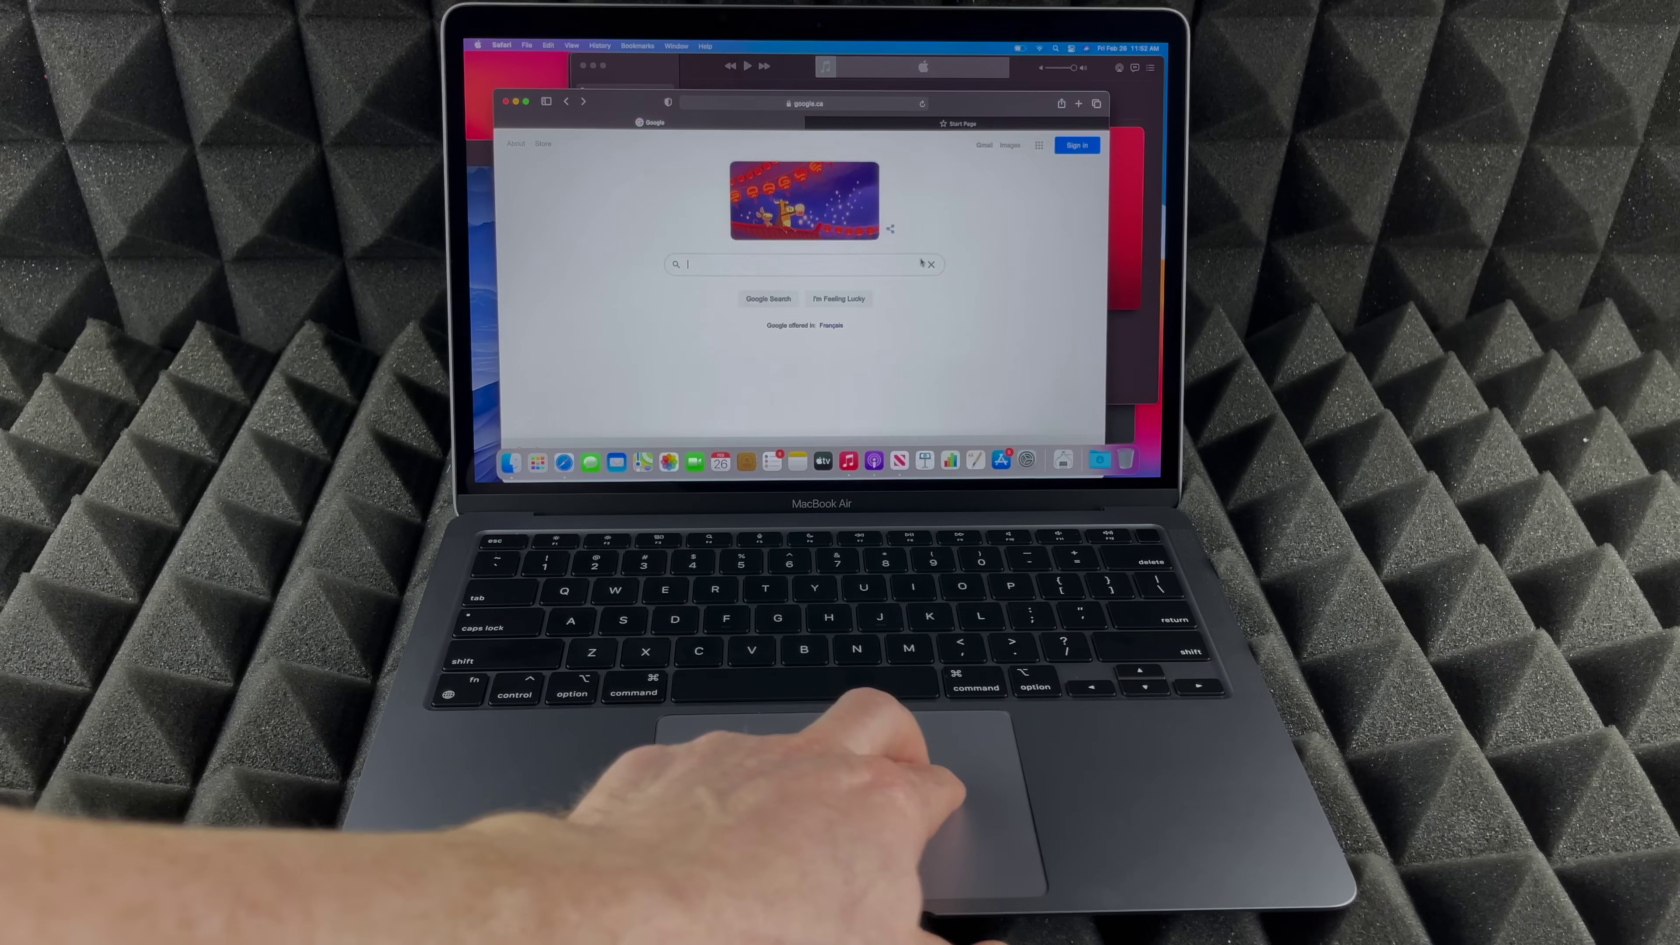
scroll(920, 262, "right", 5)
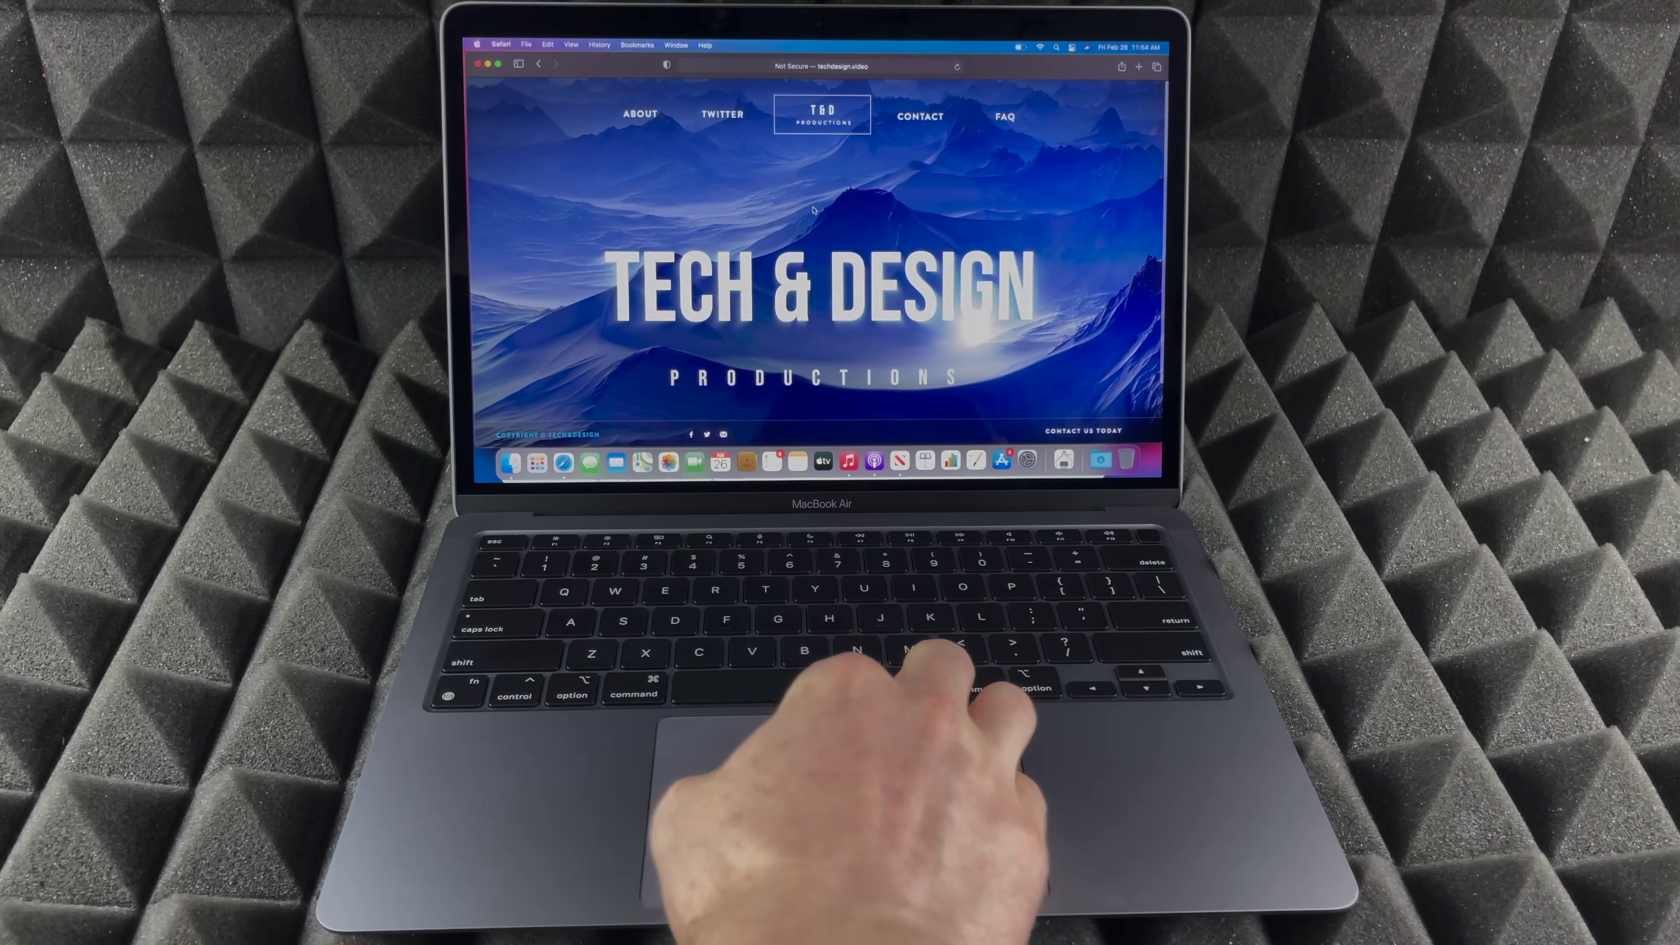
Step: Open Launchpad, browse back and forth between its two pages of apps, and close it
key("F4")
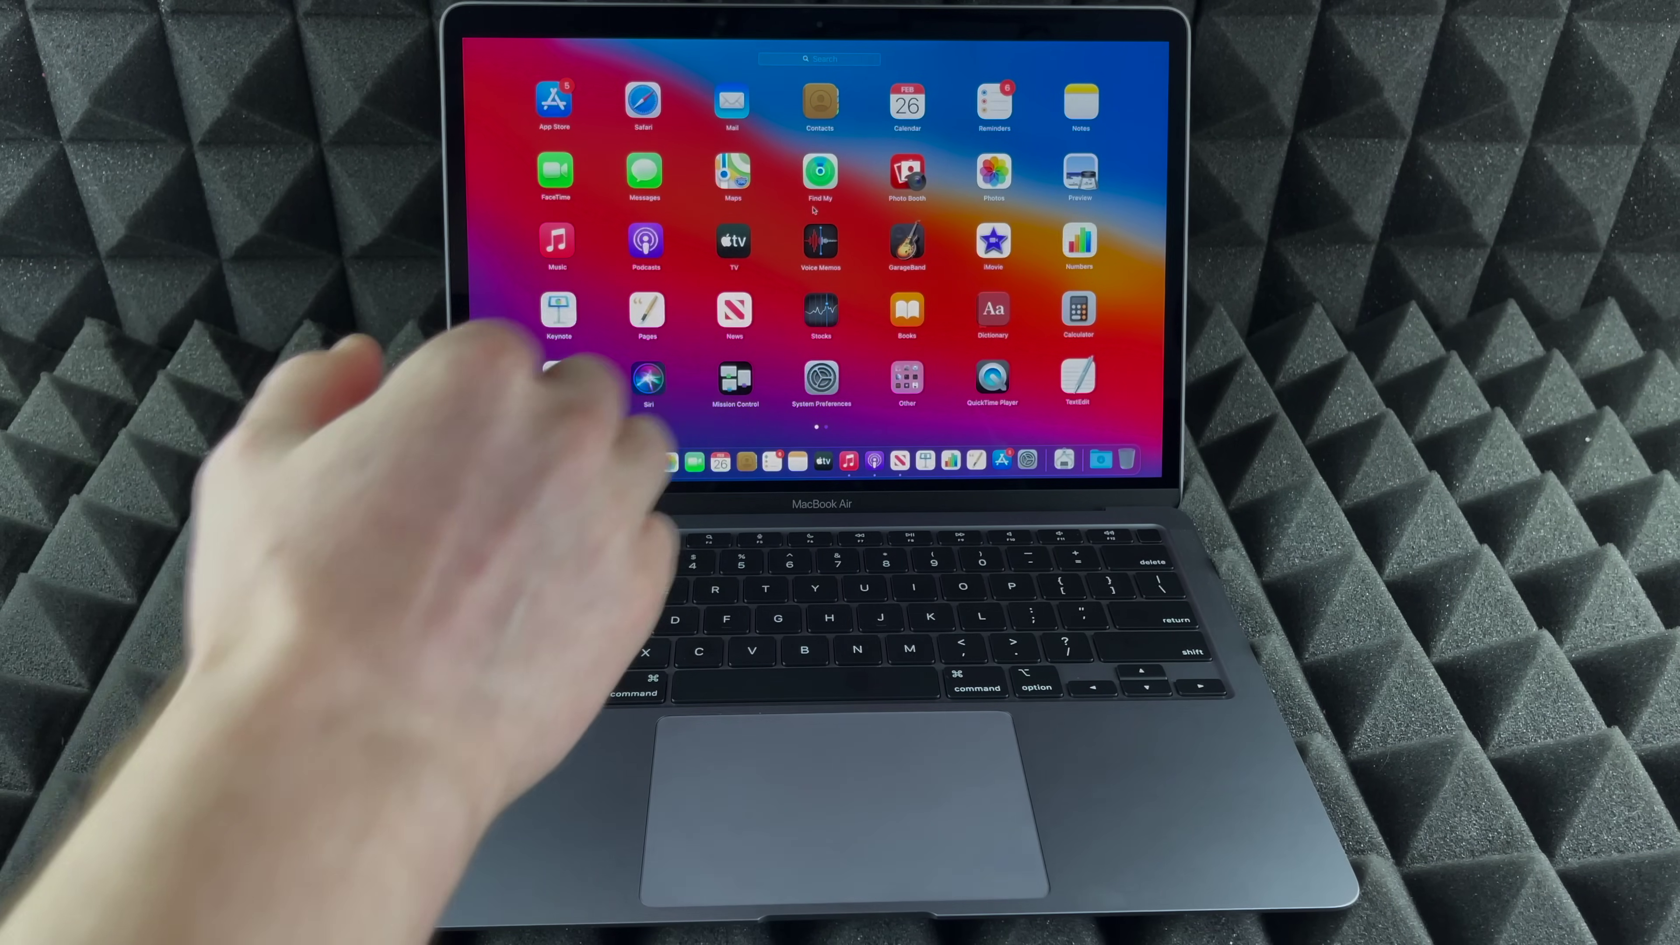
scroll(814, 210, "right", 5)
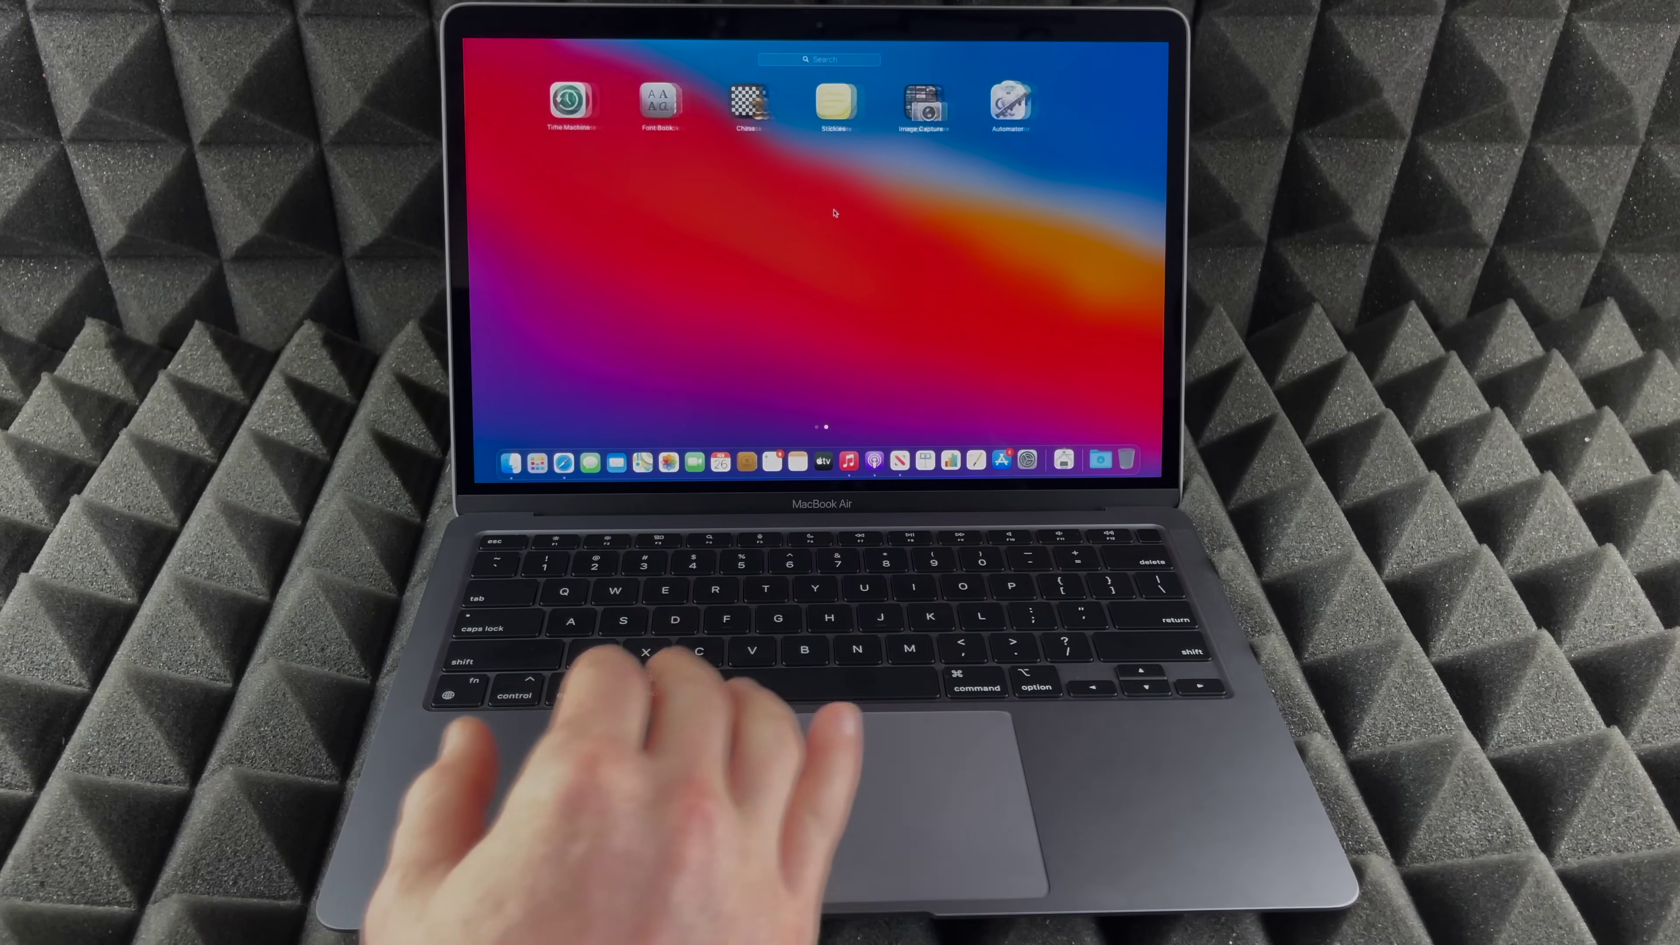
scroll(834, 211, "left", 5)
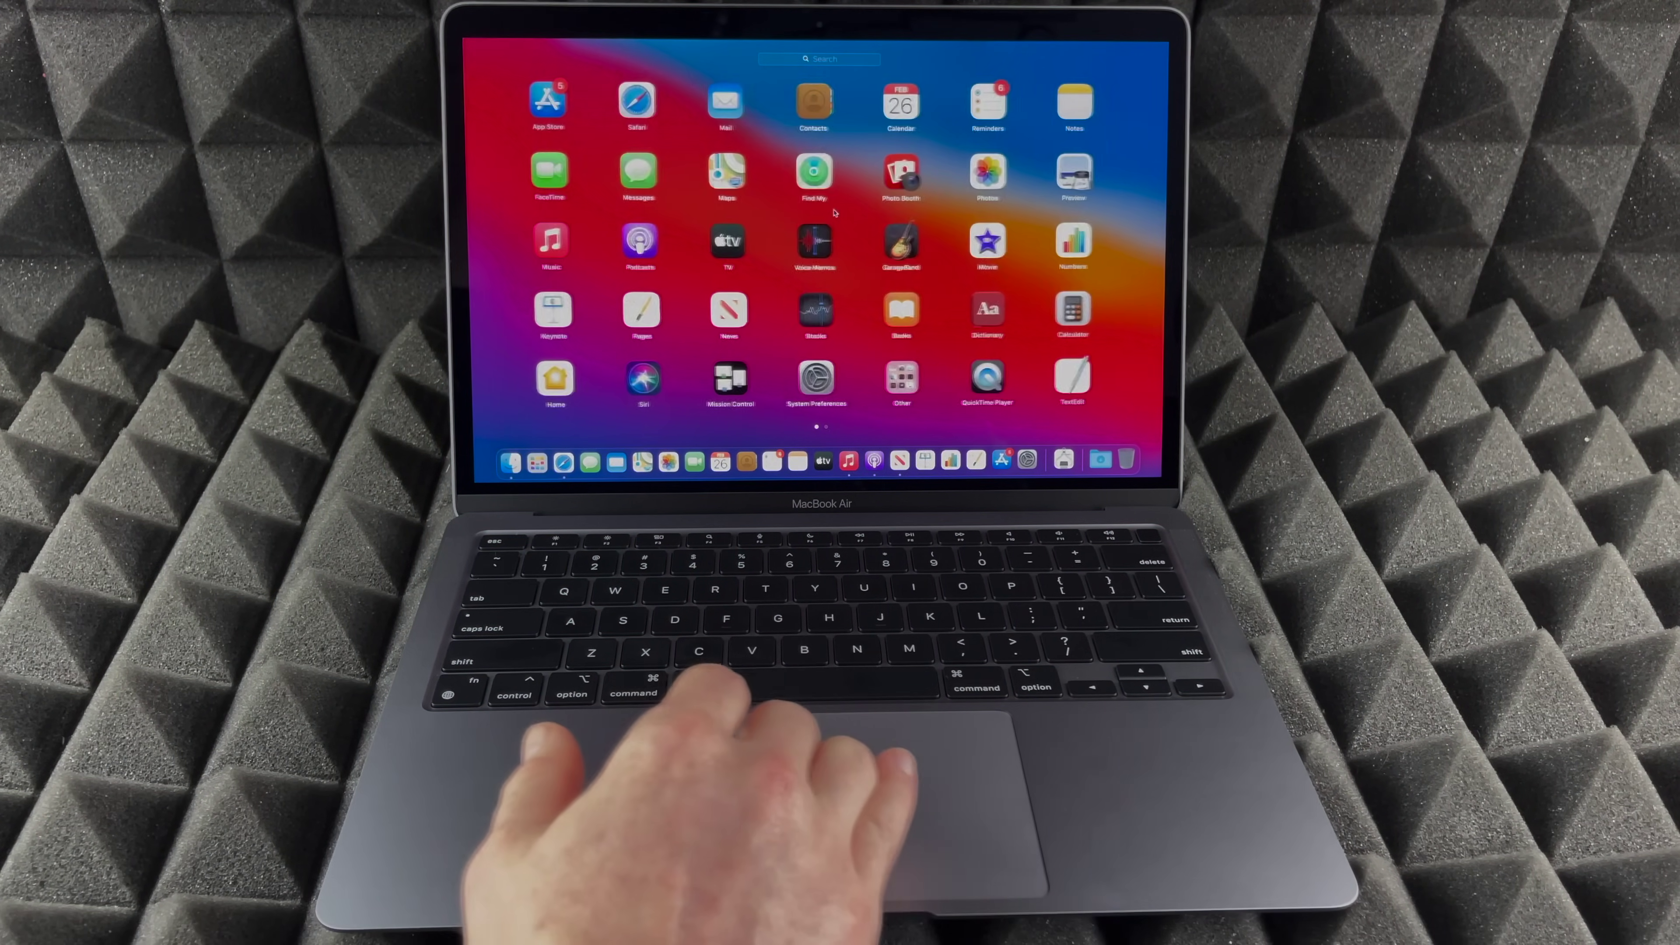
scroll(835, 212, "right", 5)
scroll(835, 212, "left", 5)
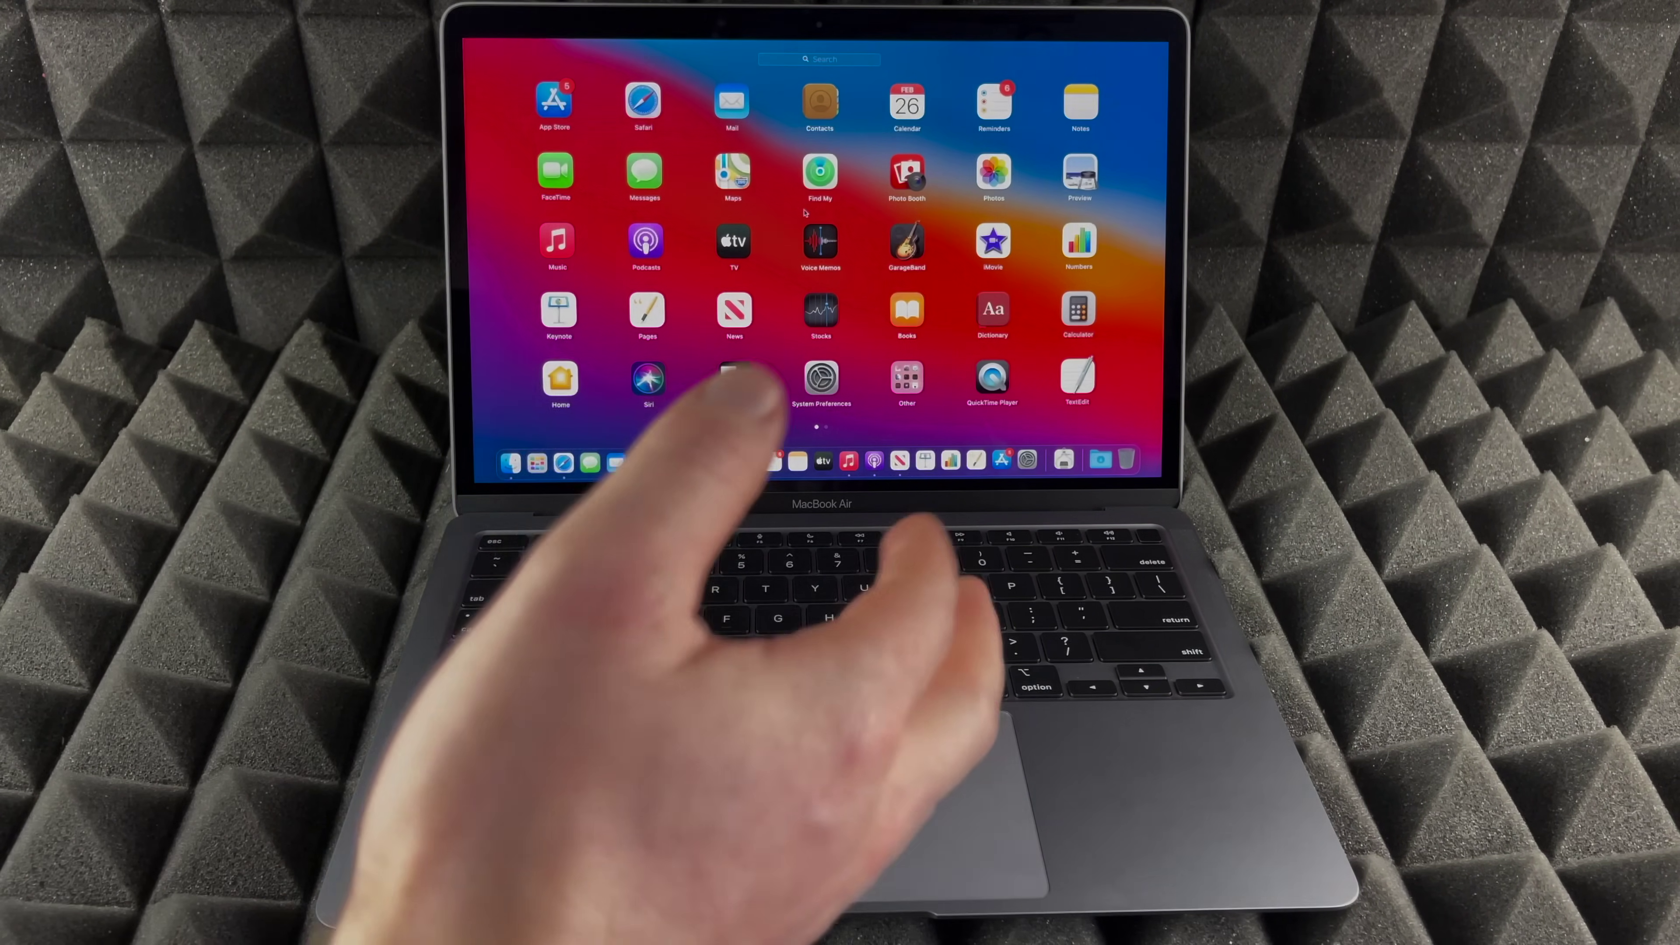
left_click(787, 215)
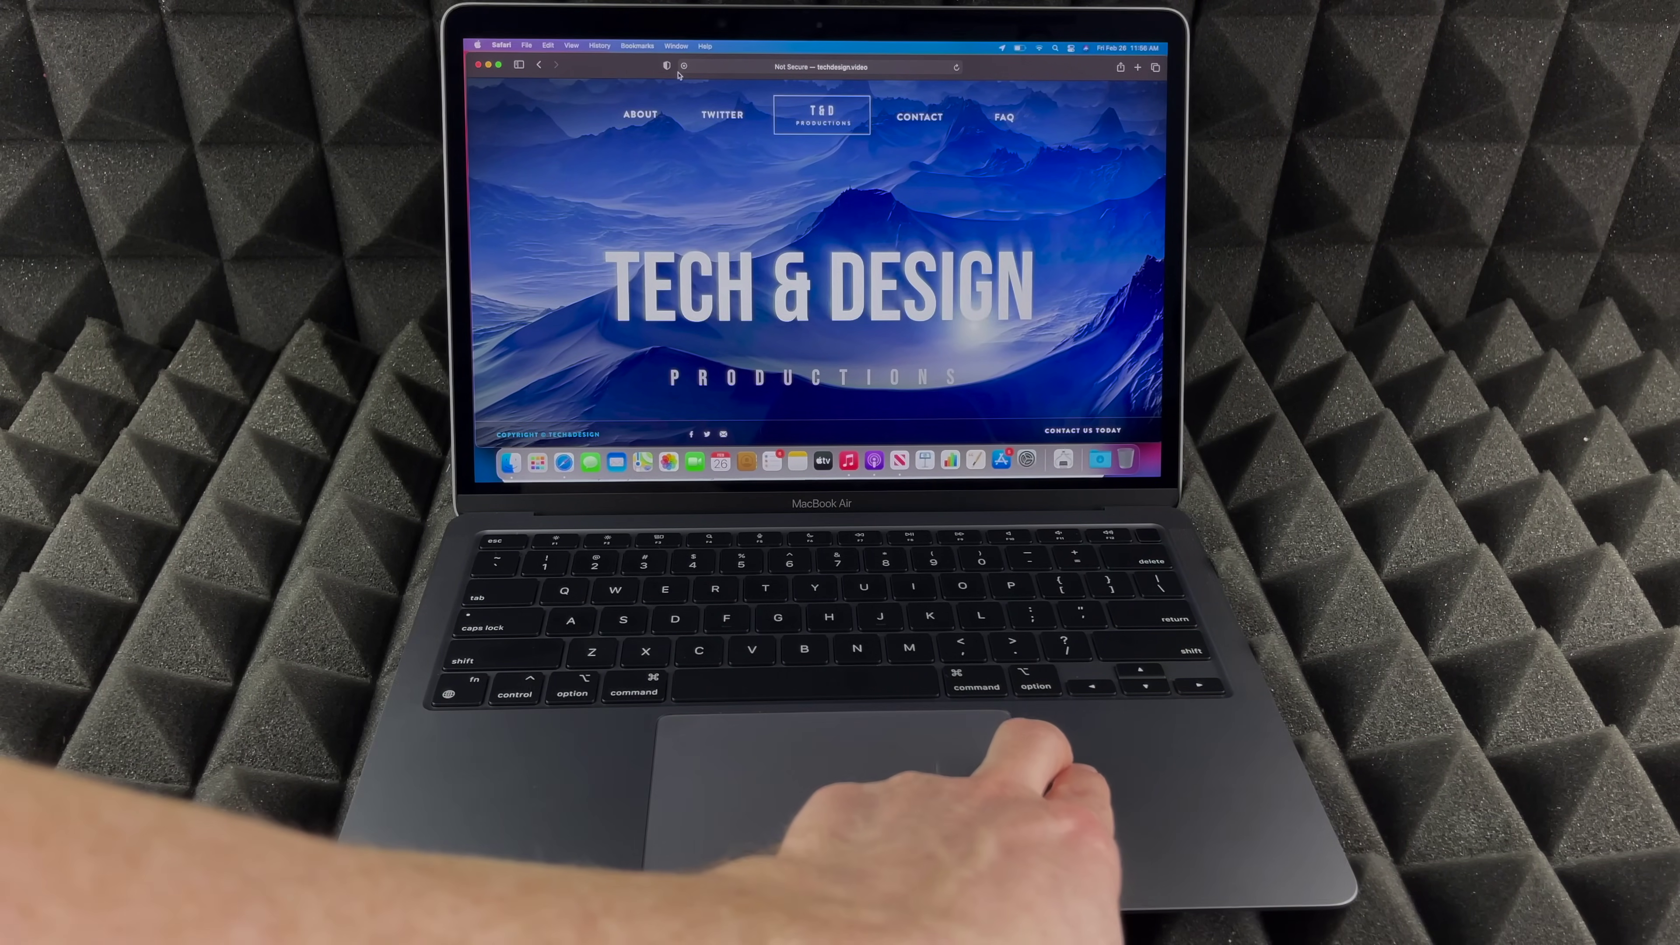
Step: Open Notification Center to view the notifications and widgets and close it, doing this twice
scroll(679, 76, "right", 5)
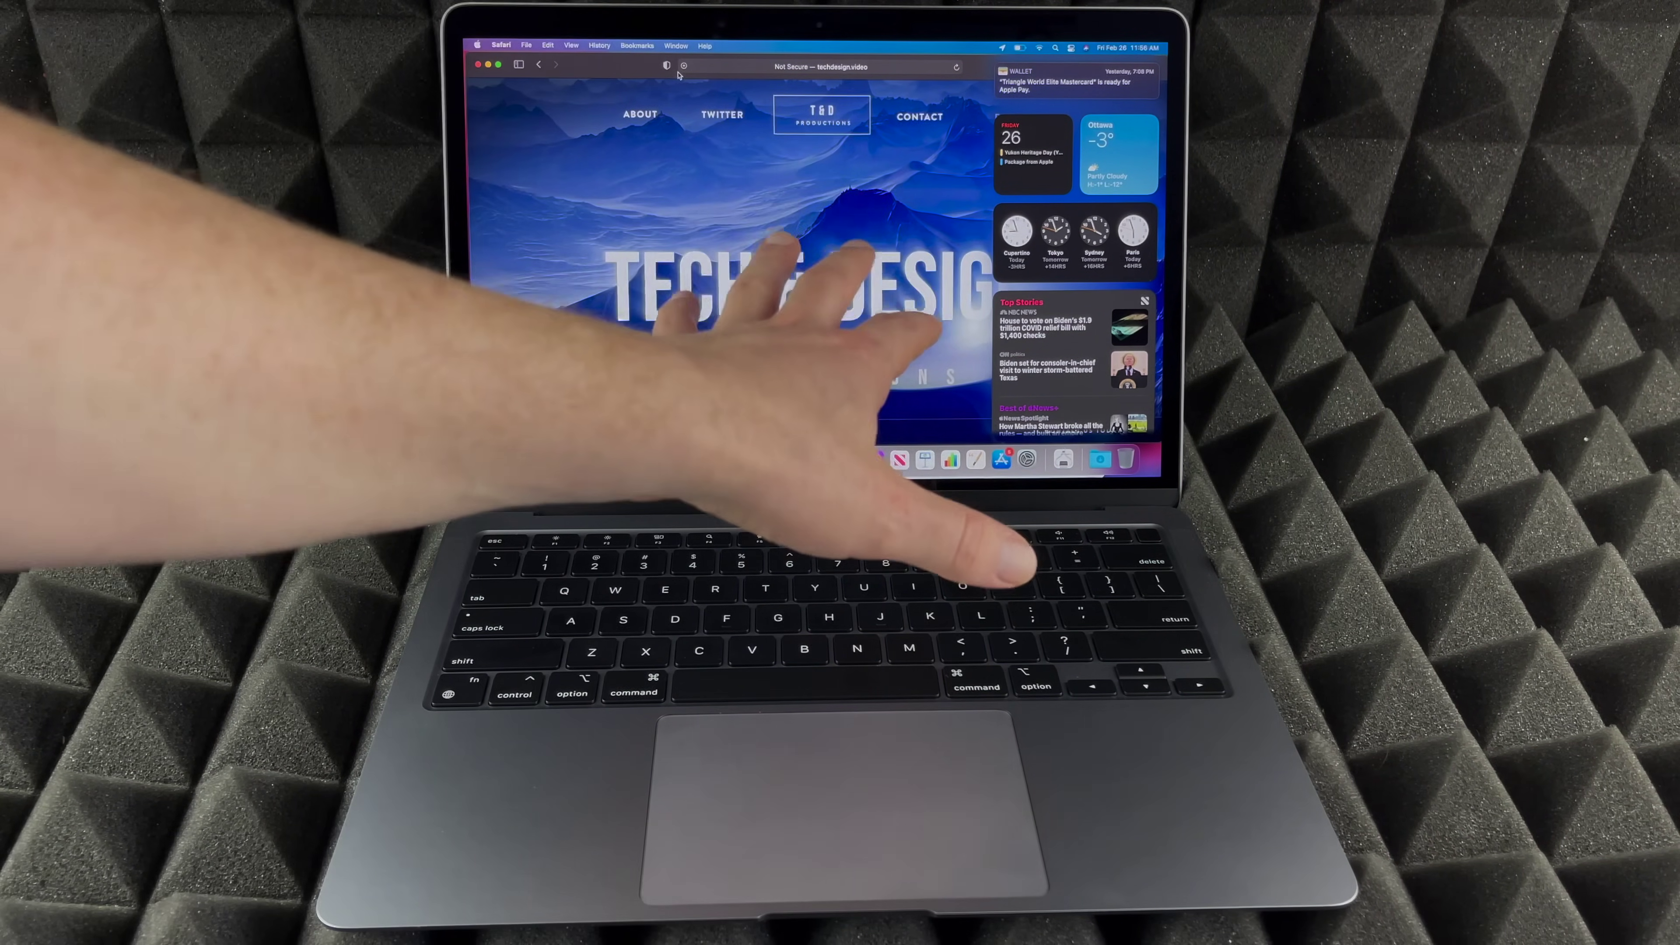
scroll(691, 71, "left", 5)
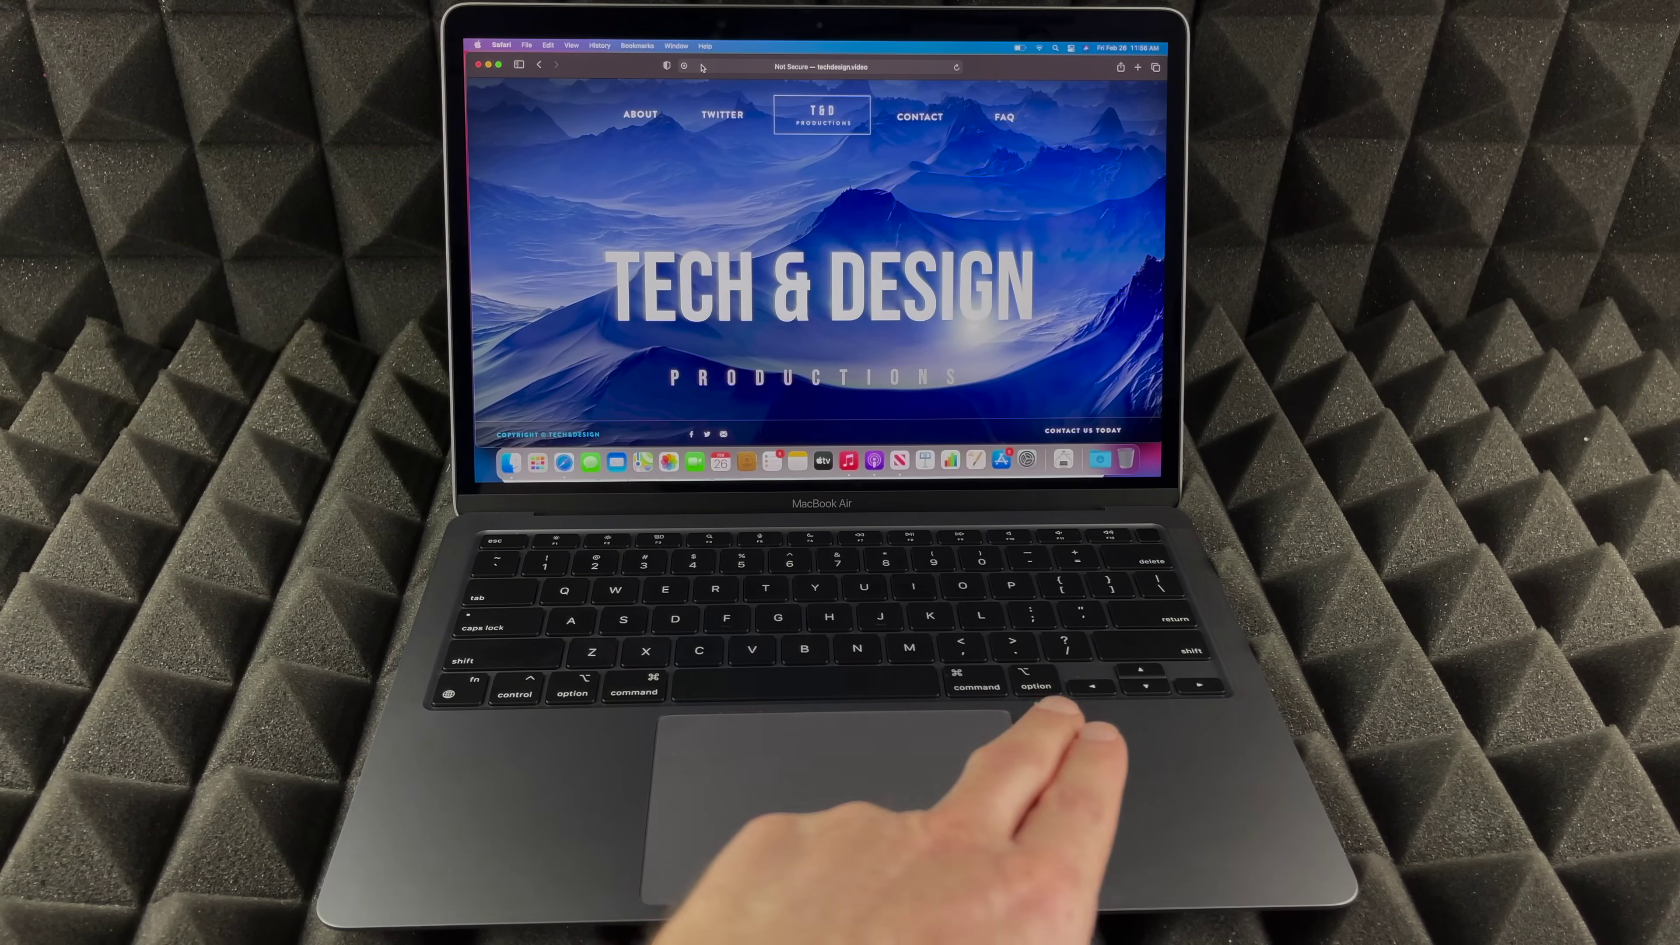
scroll(702, 67, "right", 5)
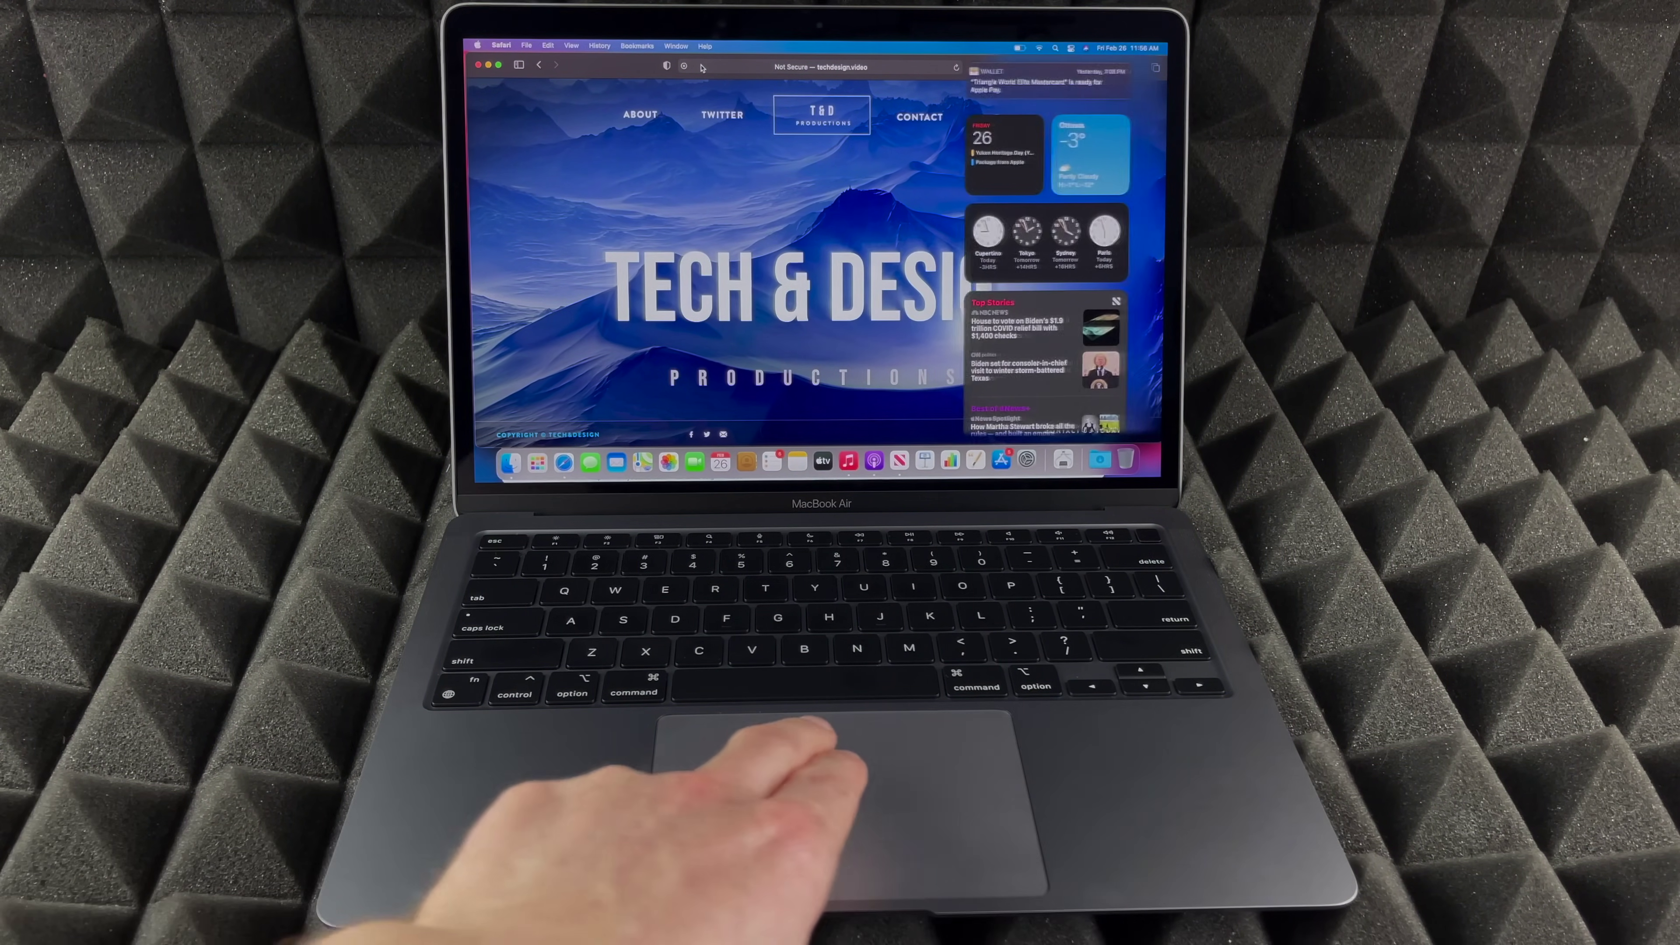
scroll(702, 67, "left", 5)
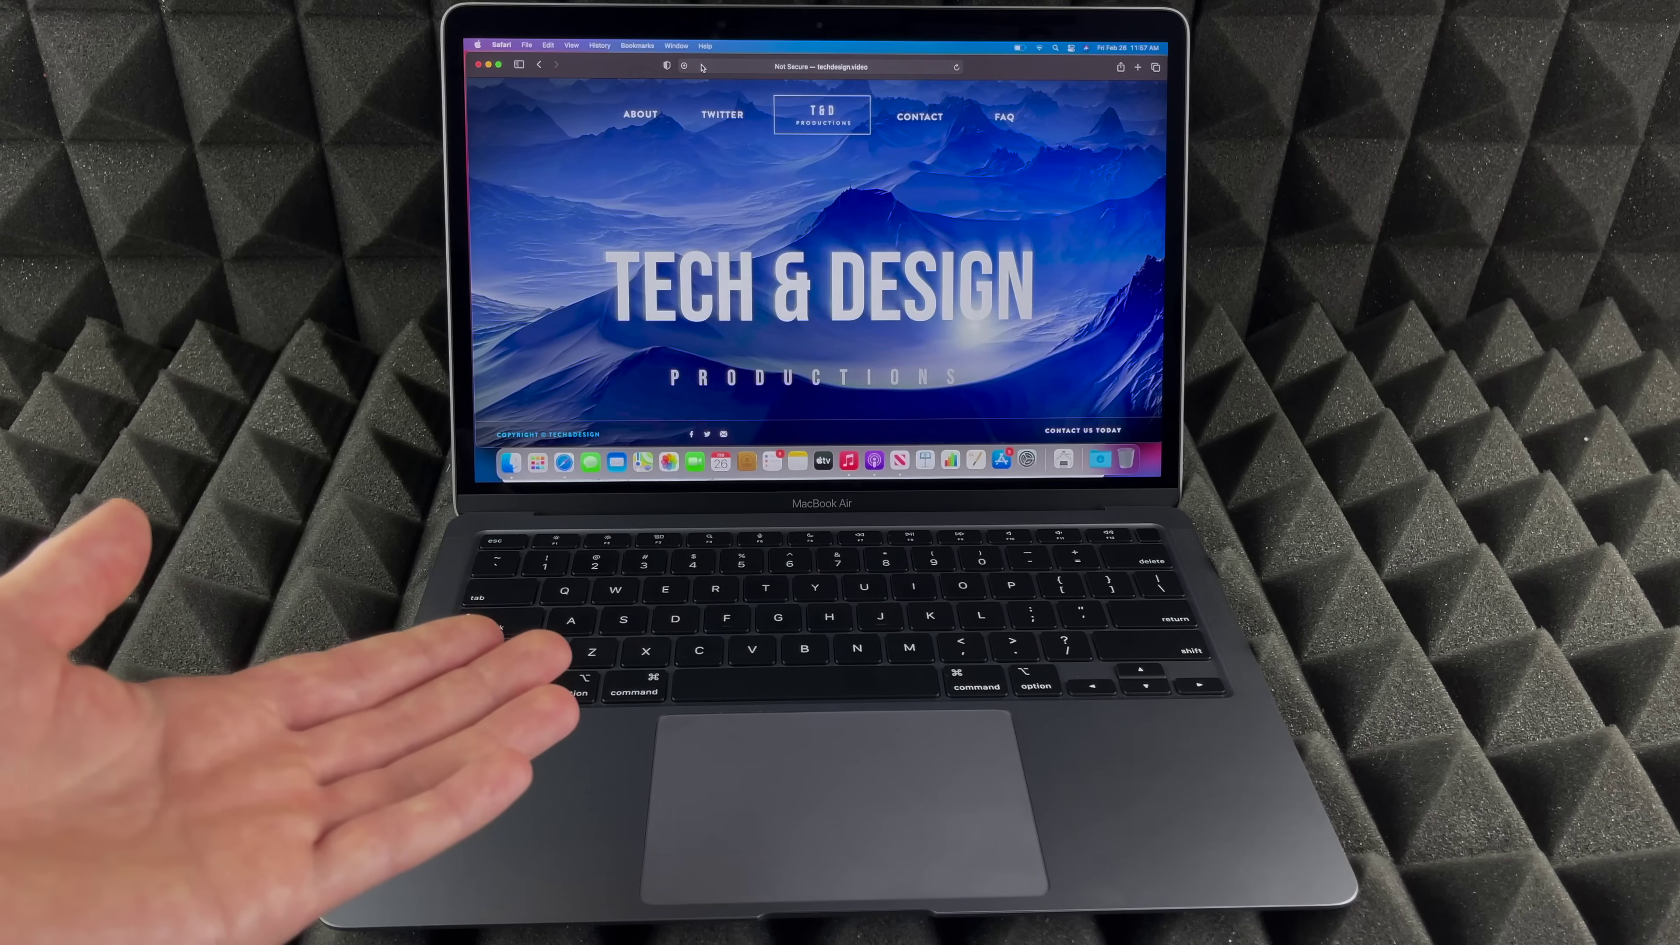
Step: Show all open Safari windows side by side with App Exposé
key("ctrl+Down")
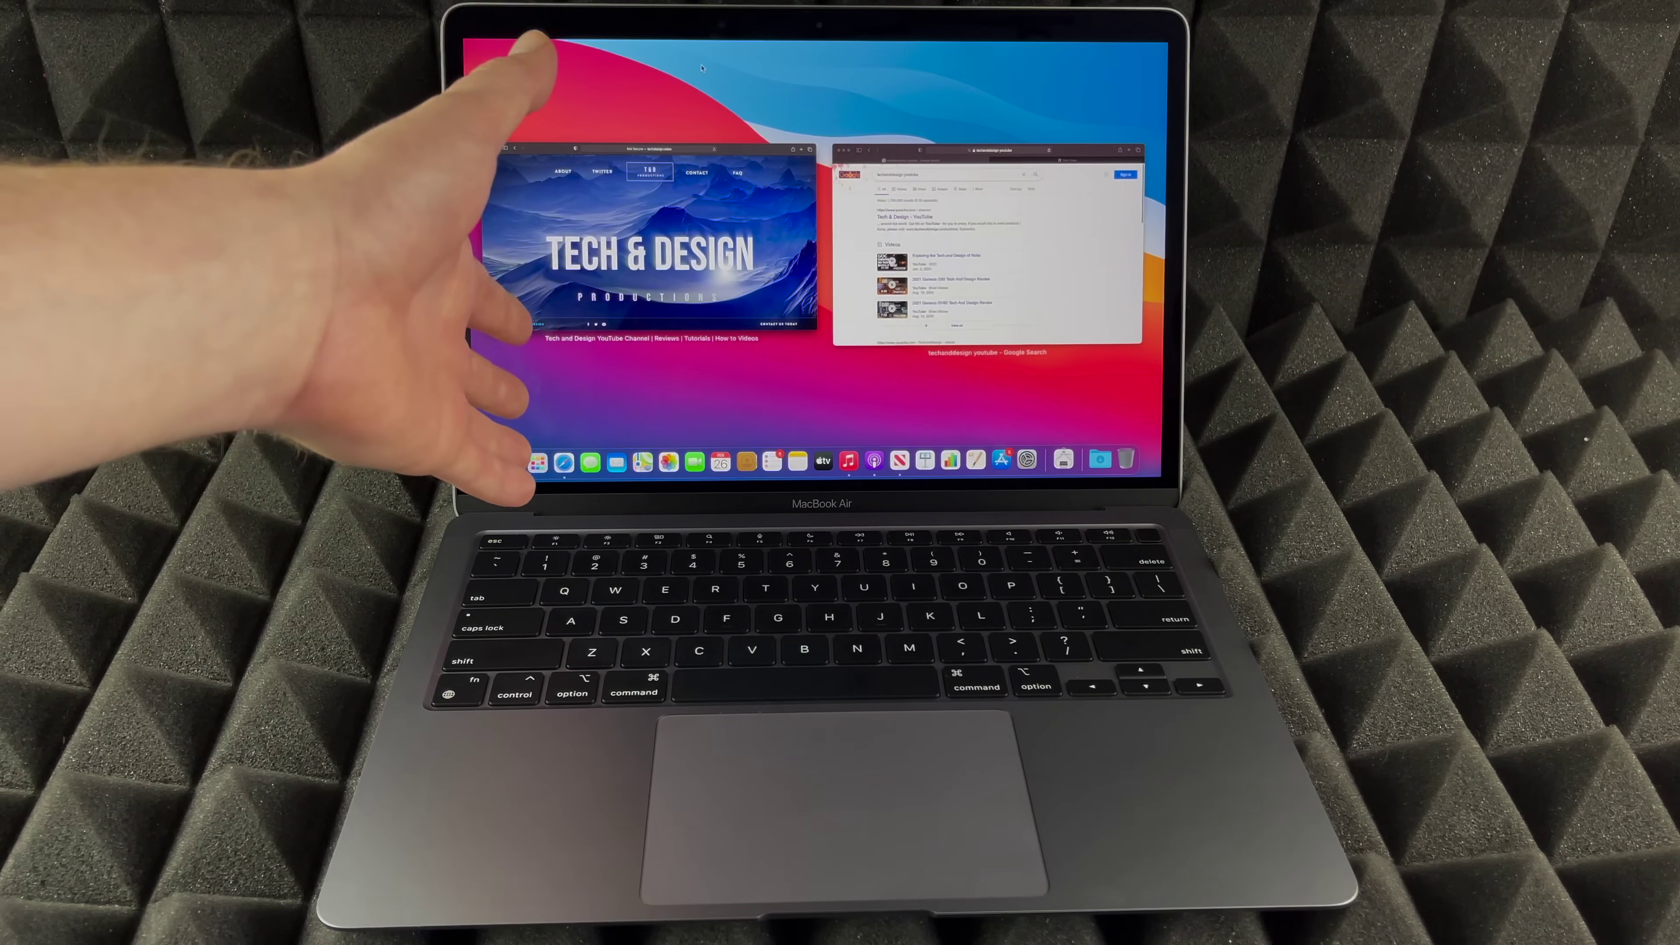
Step: Leave App Exposé, show all open windows in Mission Control, and return to the Tech & Design website window
left_click(701, 67)
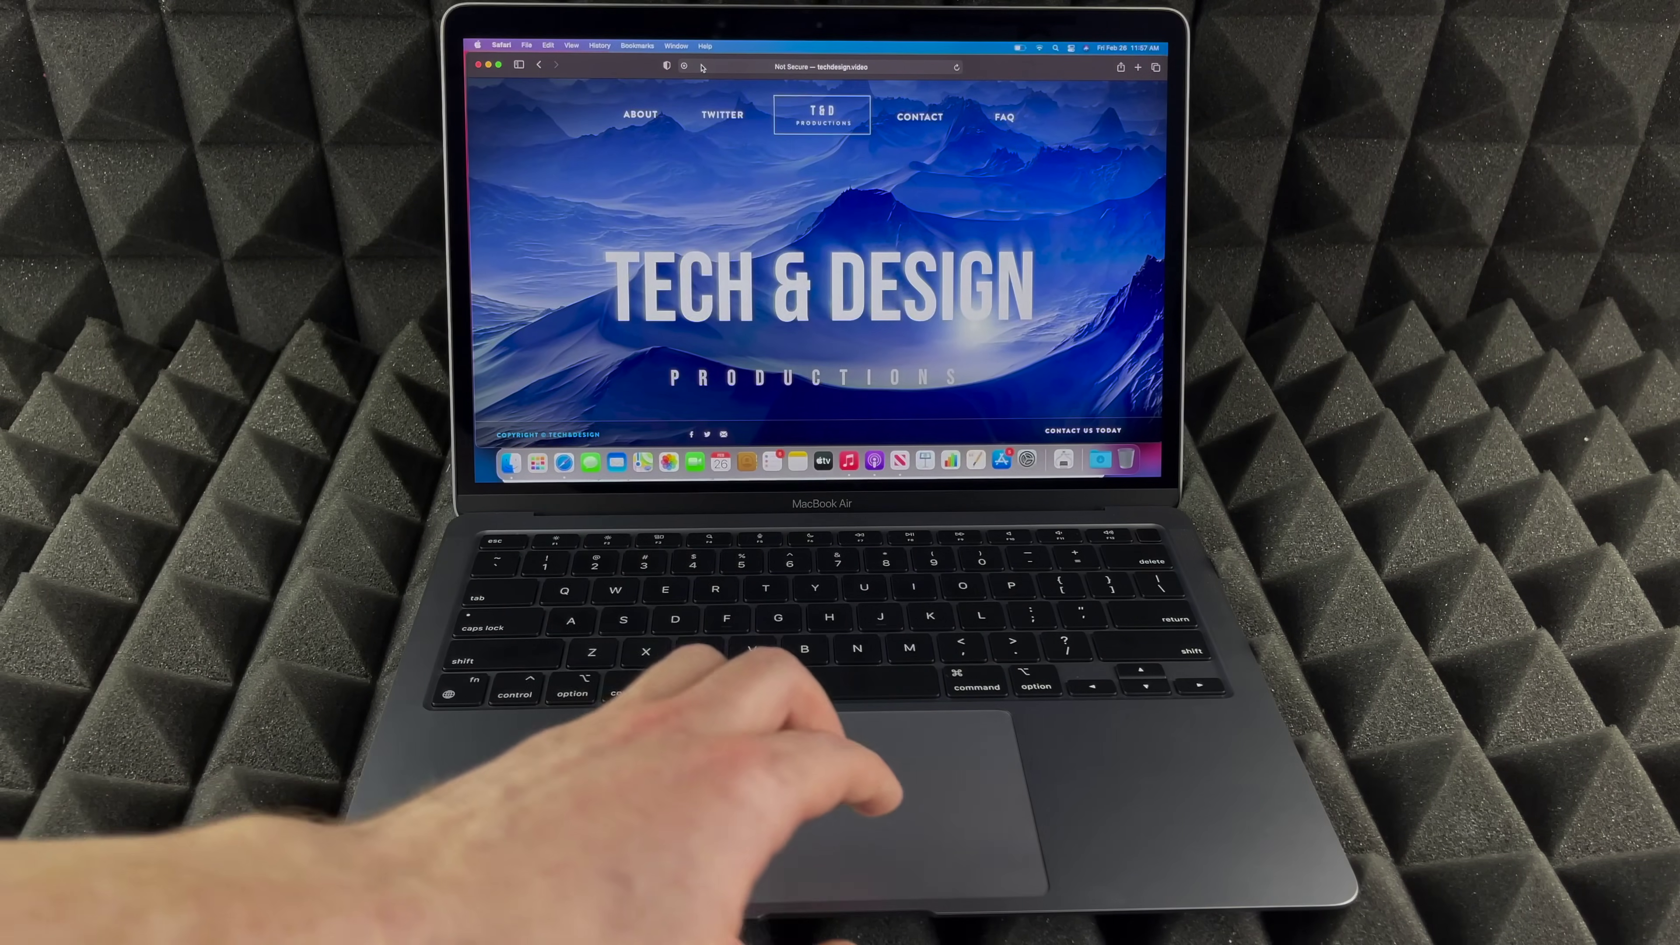
key("ctrl+Up")
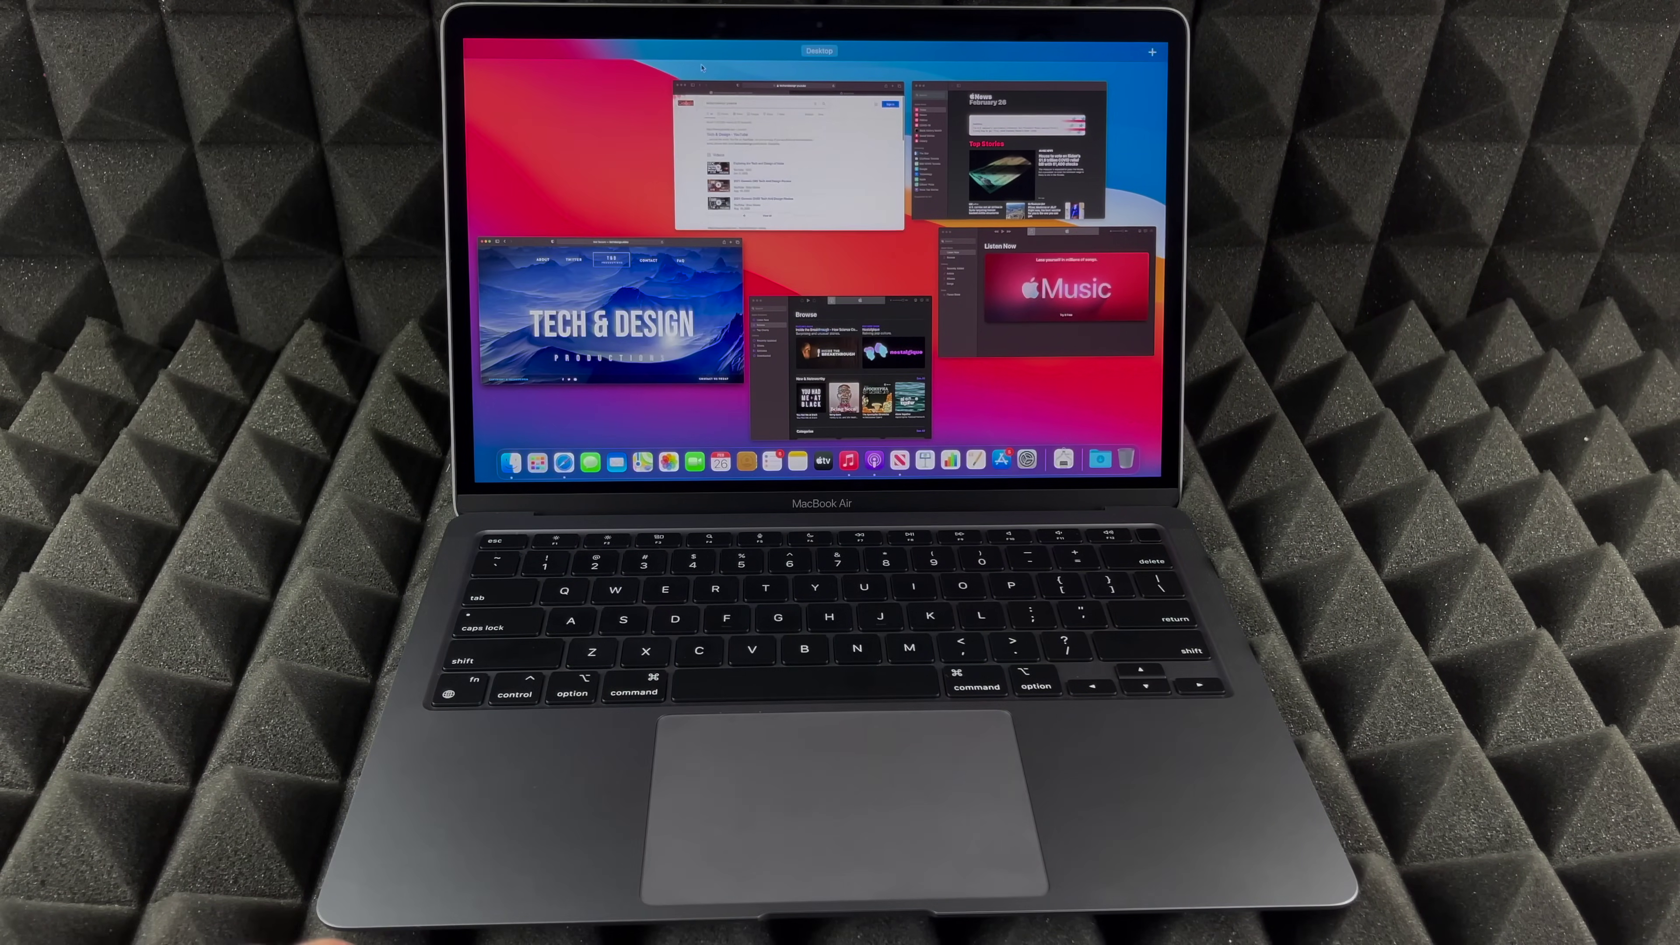
left_click(553, 213)
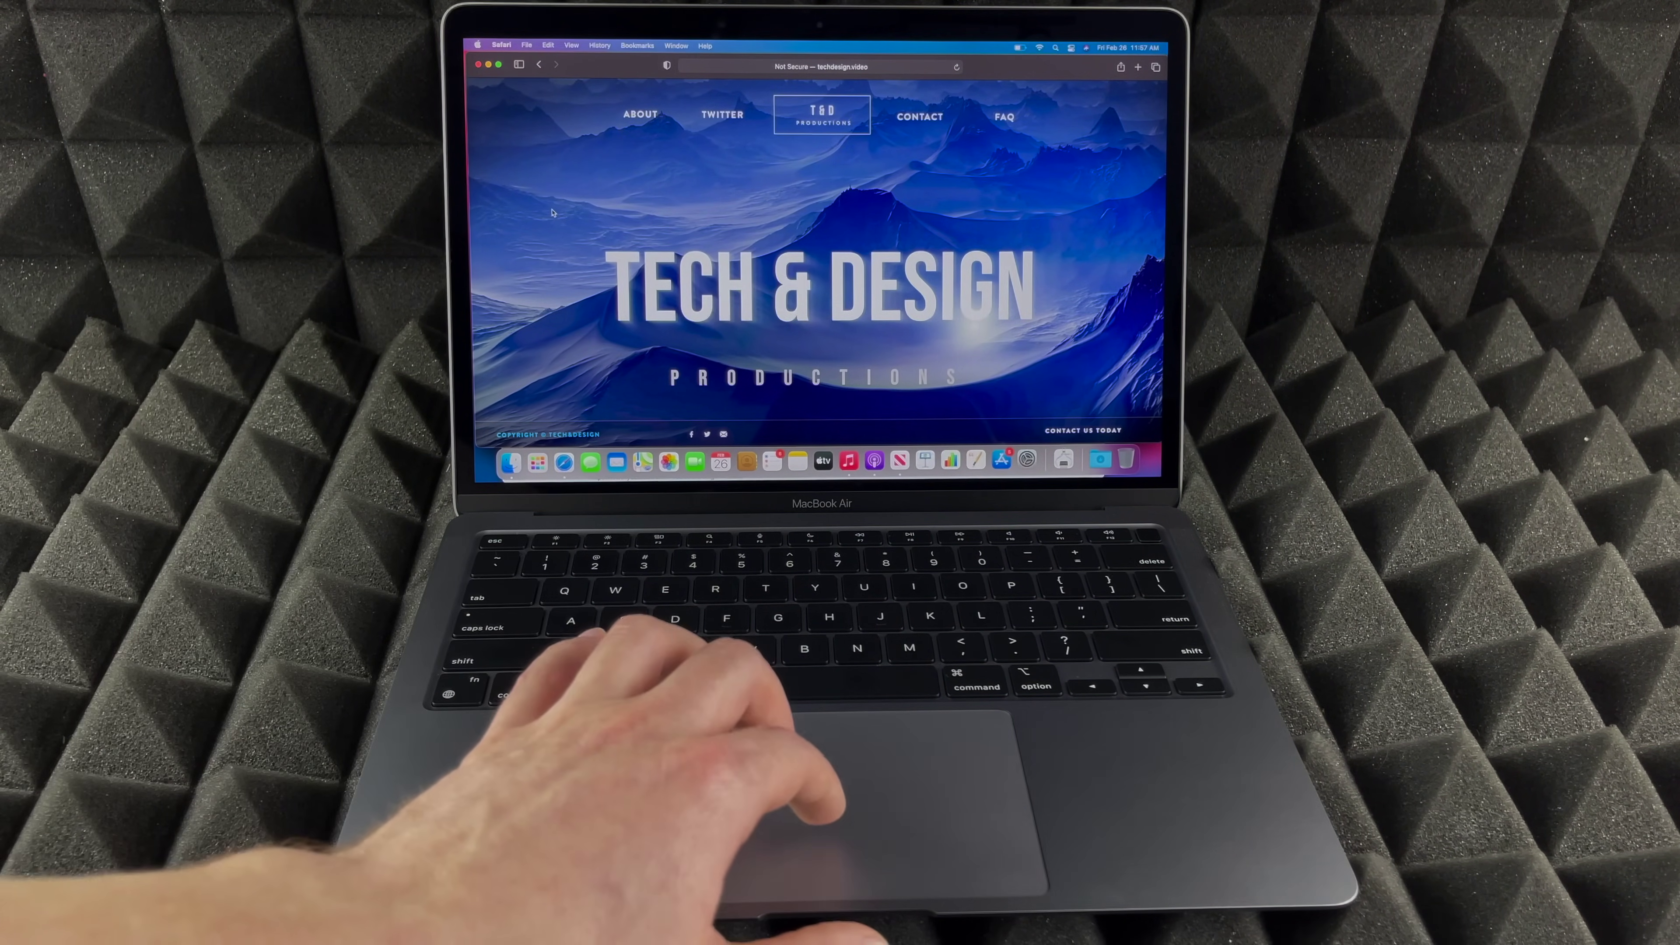
right_click(601, 156)
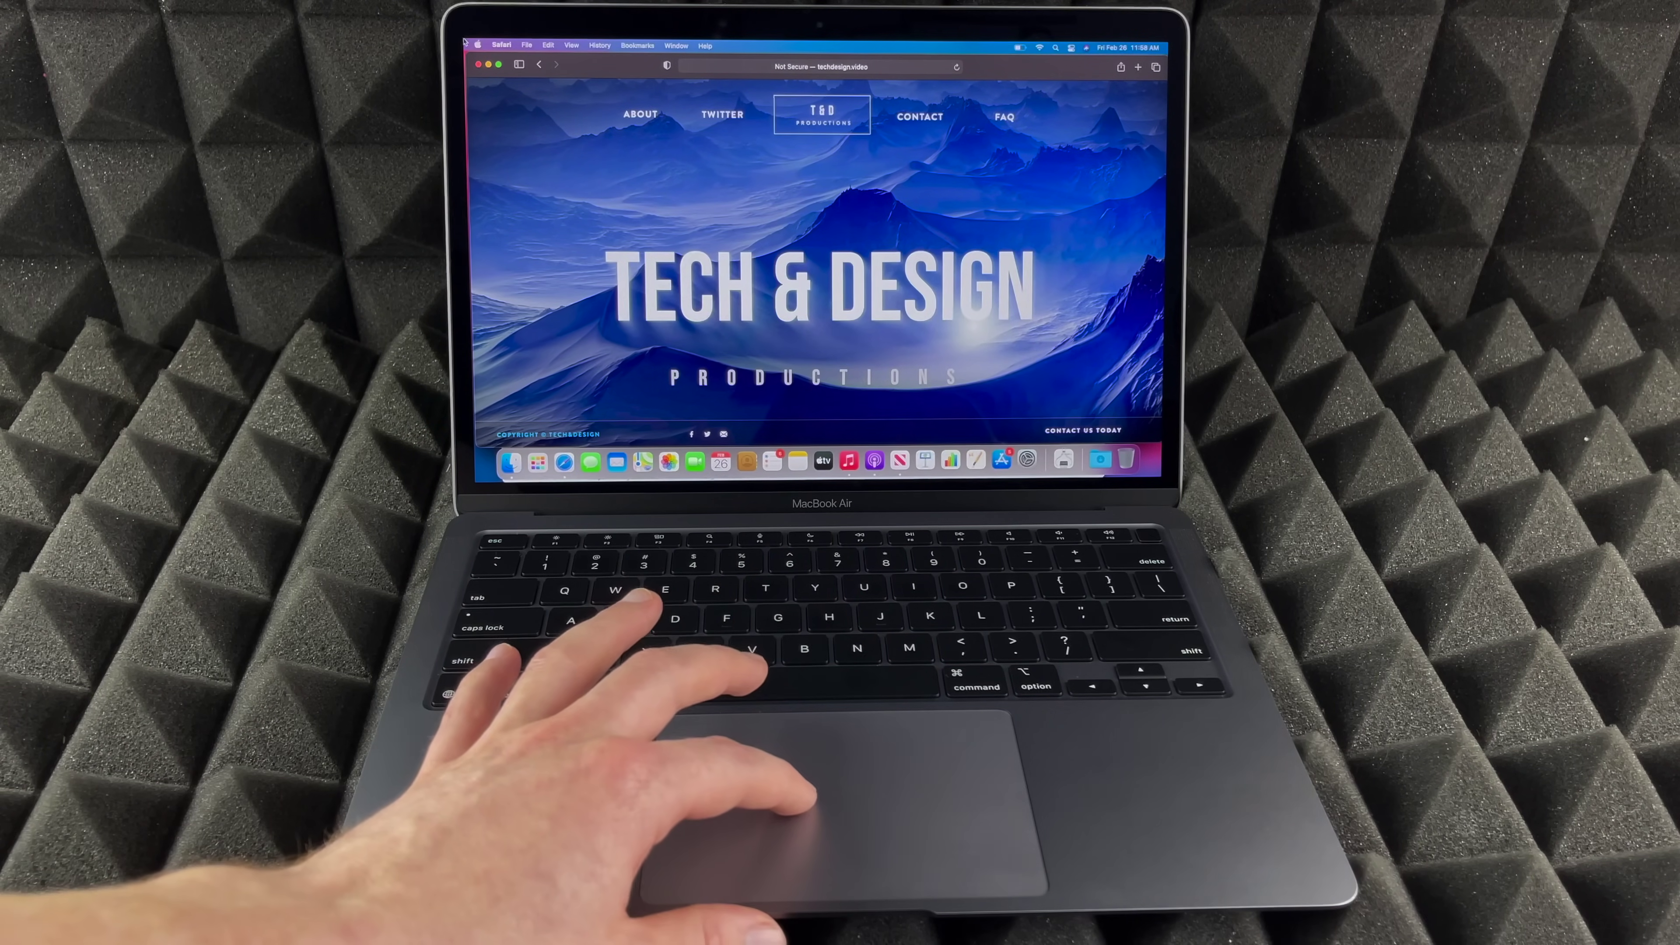
Step: Close the Tech & Design website window, the Google search results window and the Podcasts window
left_click(479, 67)
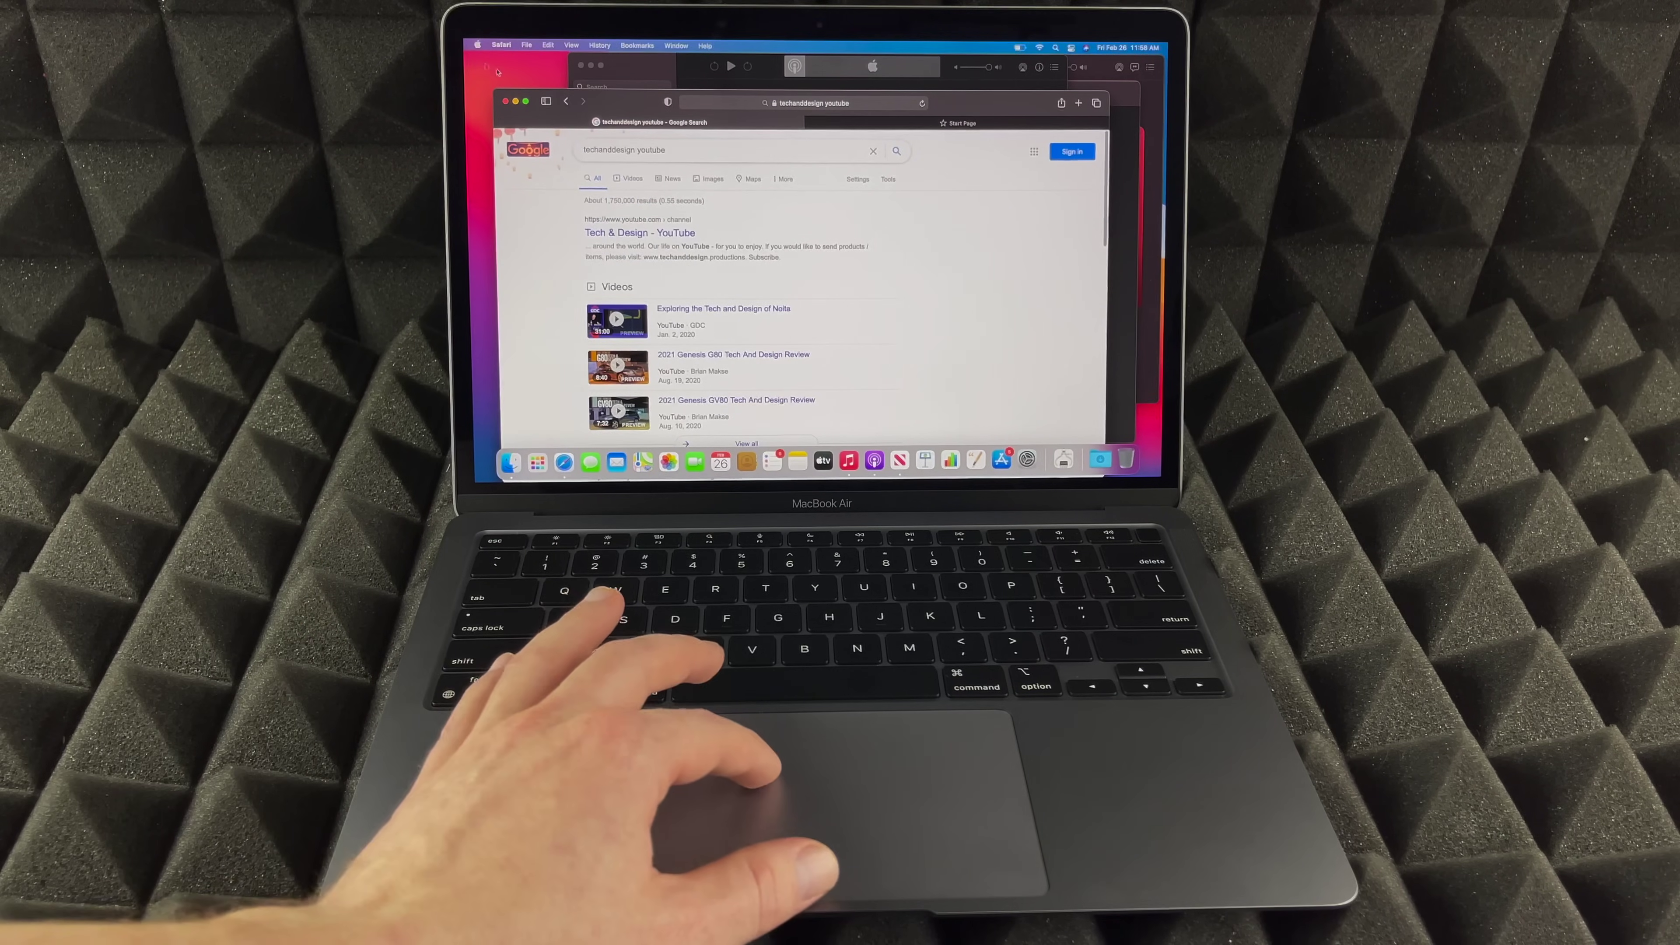
left_click_drag(627, 104, 614, 68)
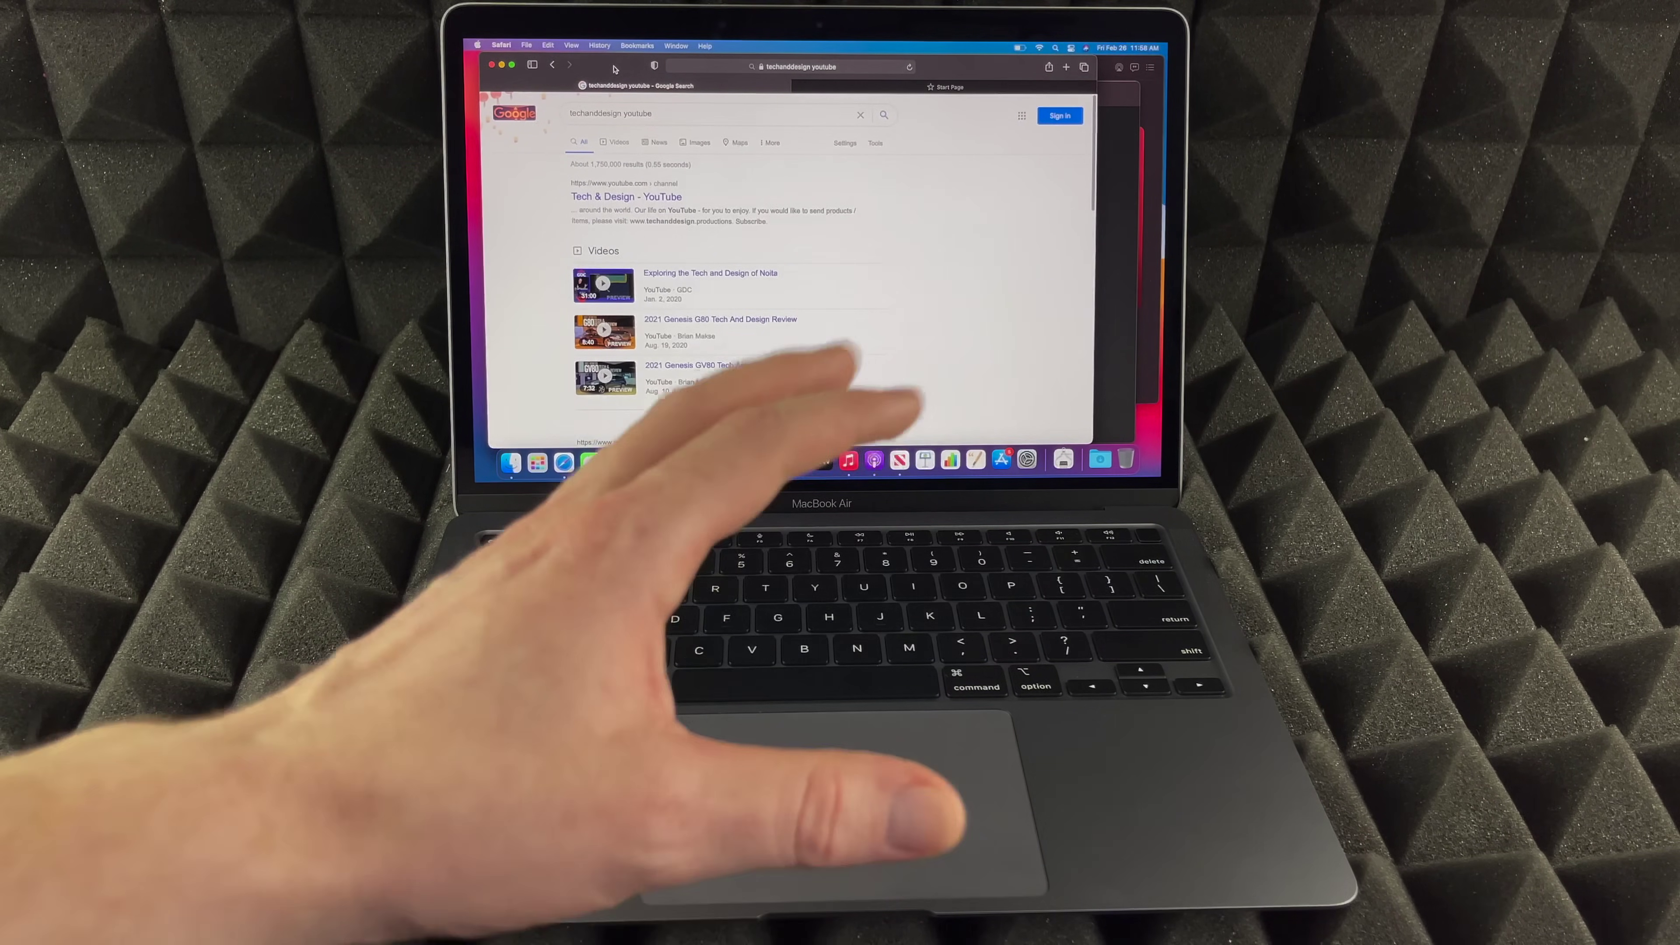
key("super+w")
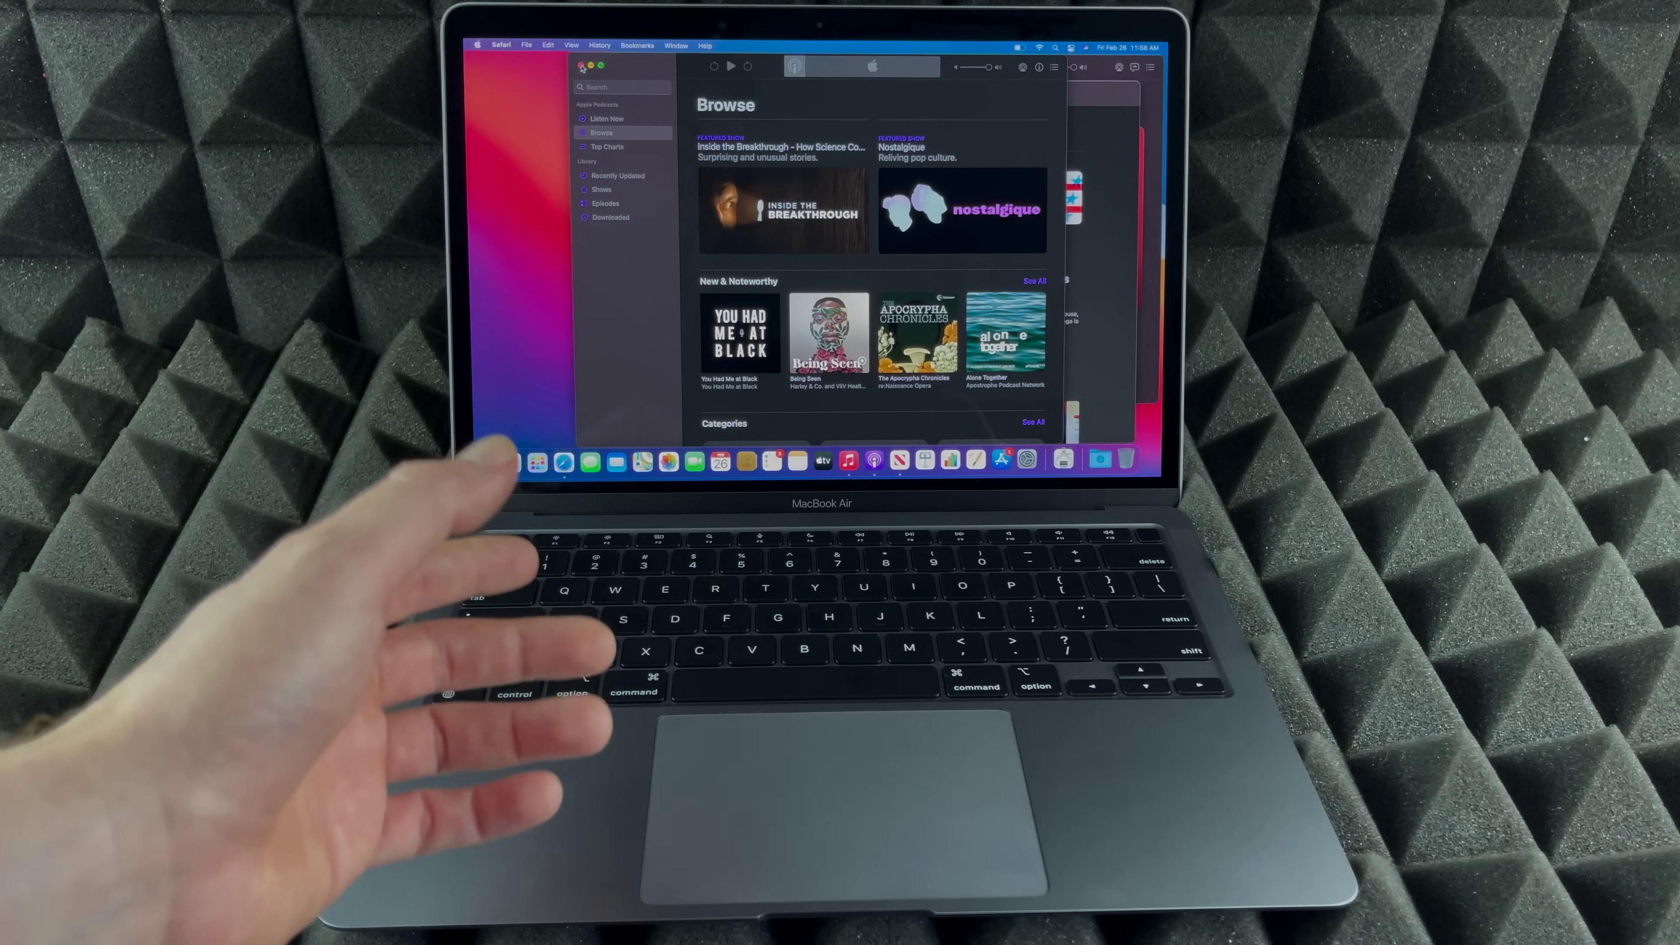
left_click(582, 66)
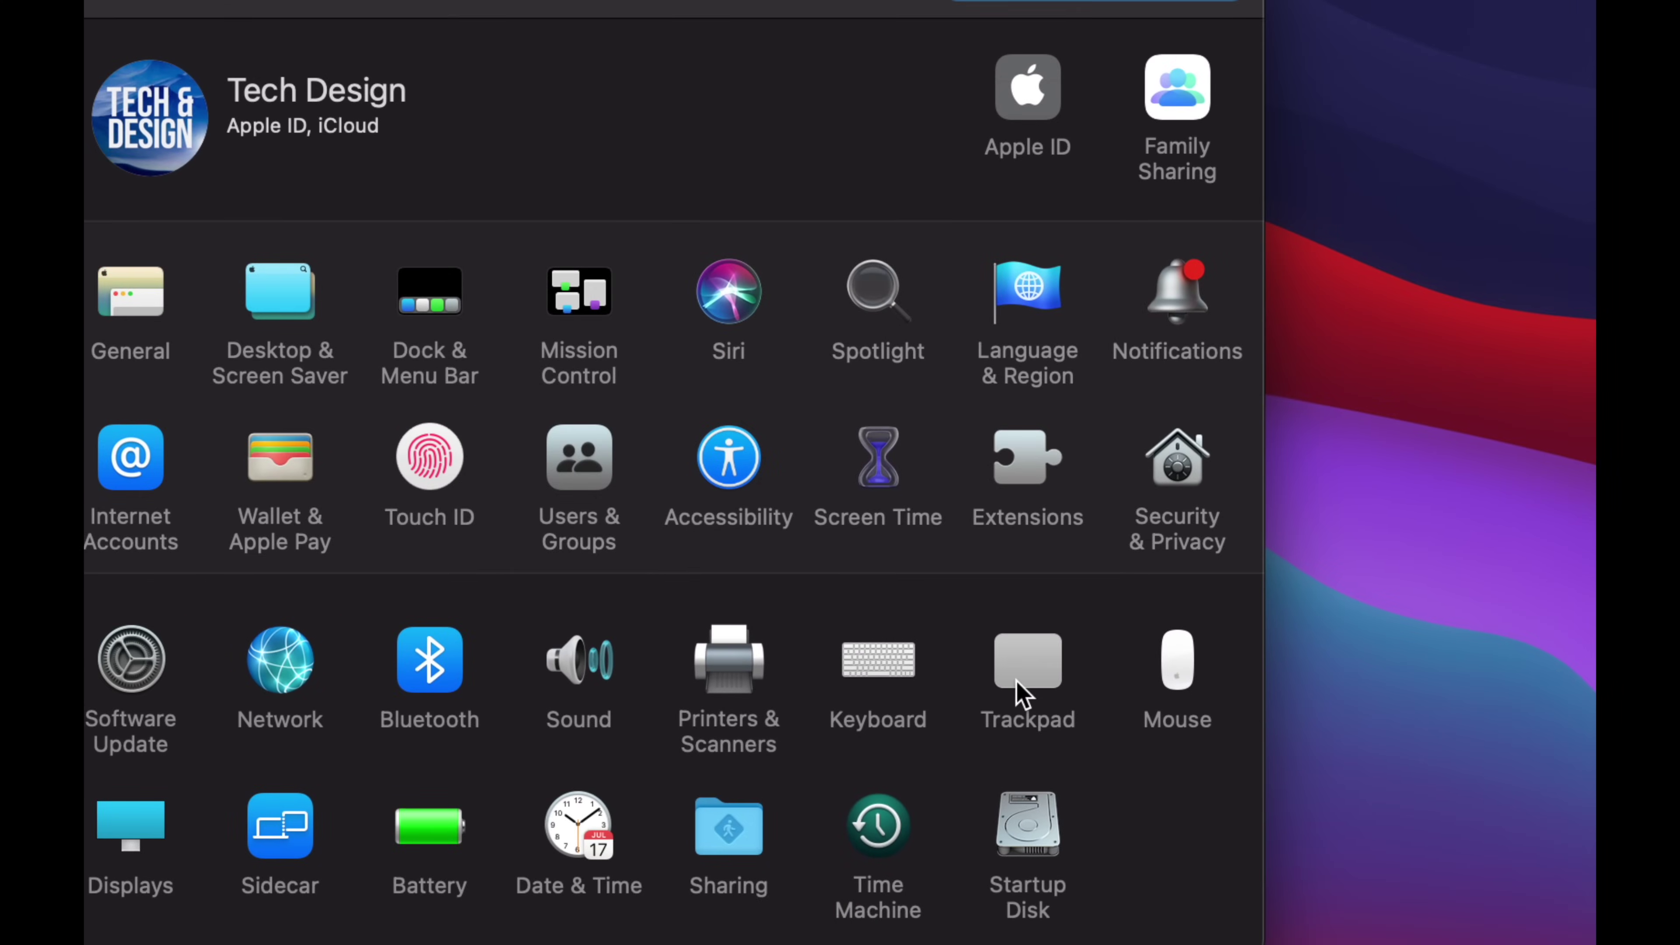
Step: Review the Point & Click settings in the Trackpad preferences and close System Preferences
left_click(1019, 695)
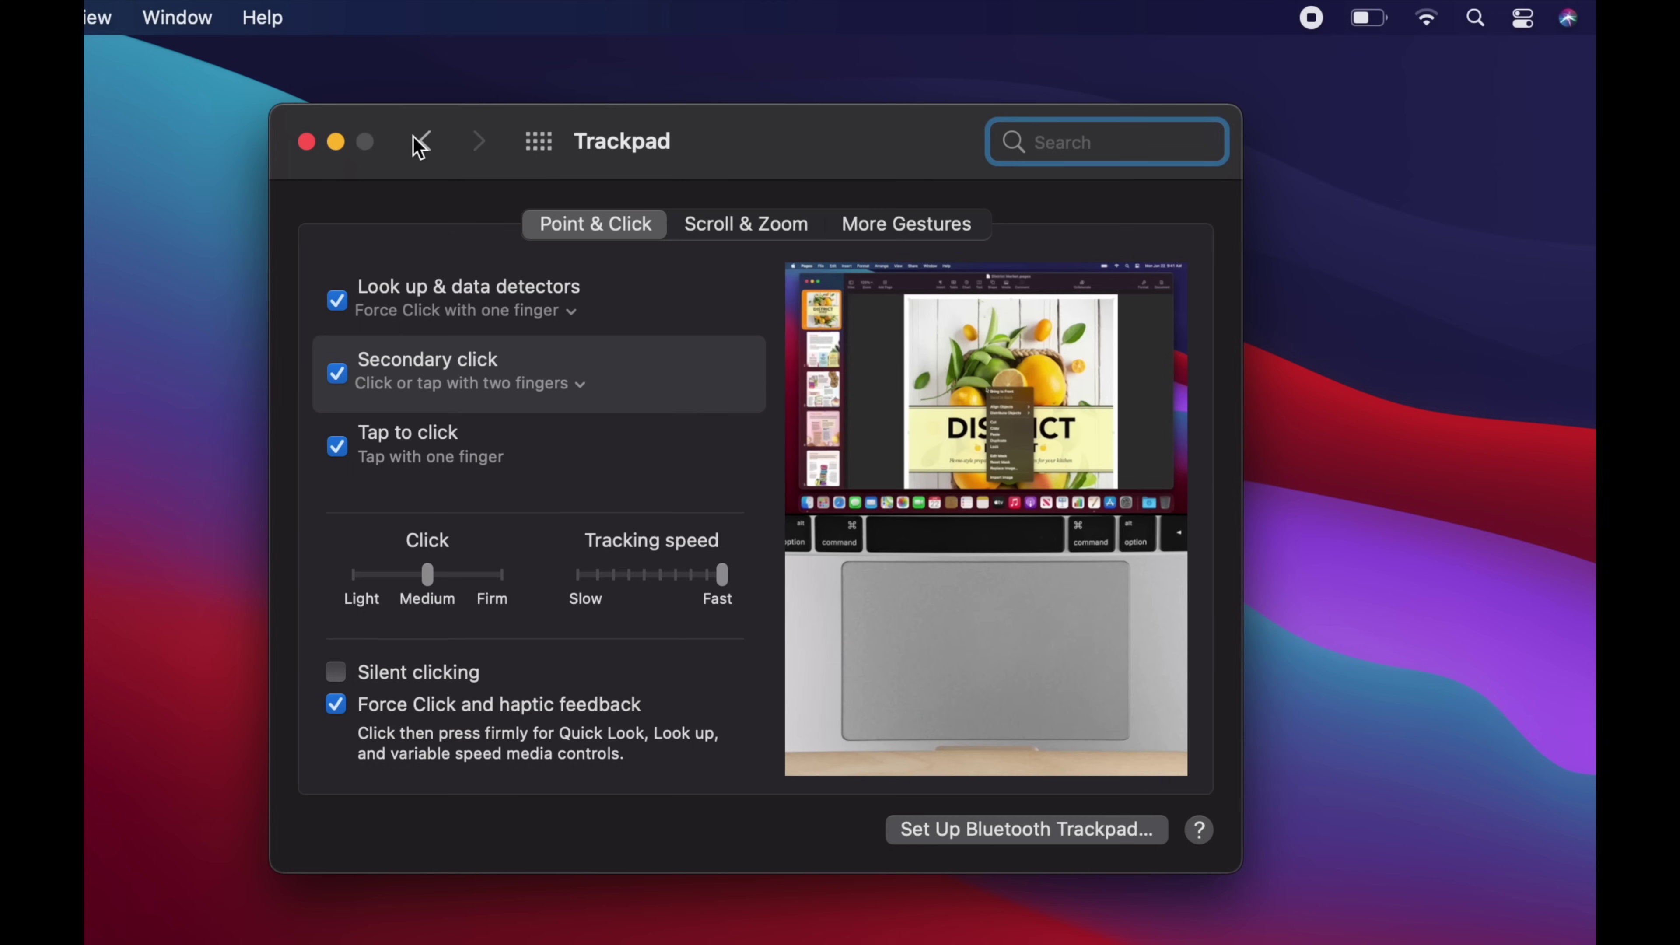
left_click(424, 142)
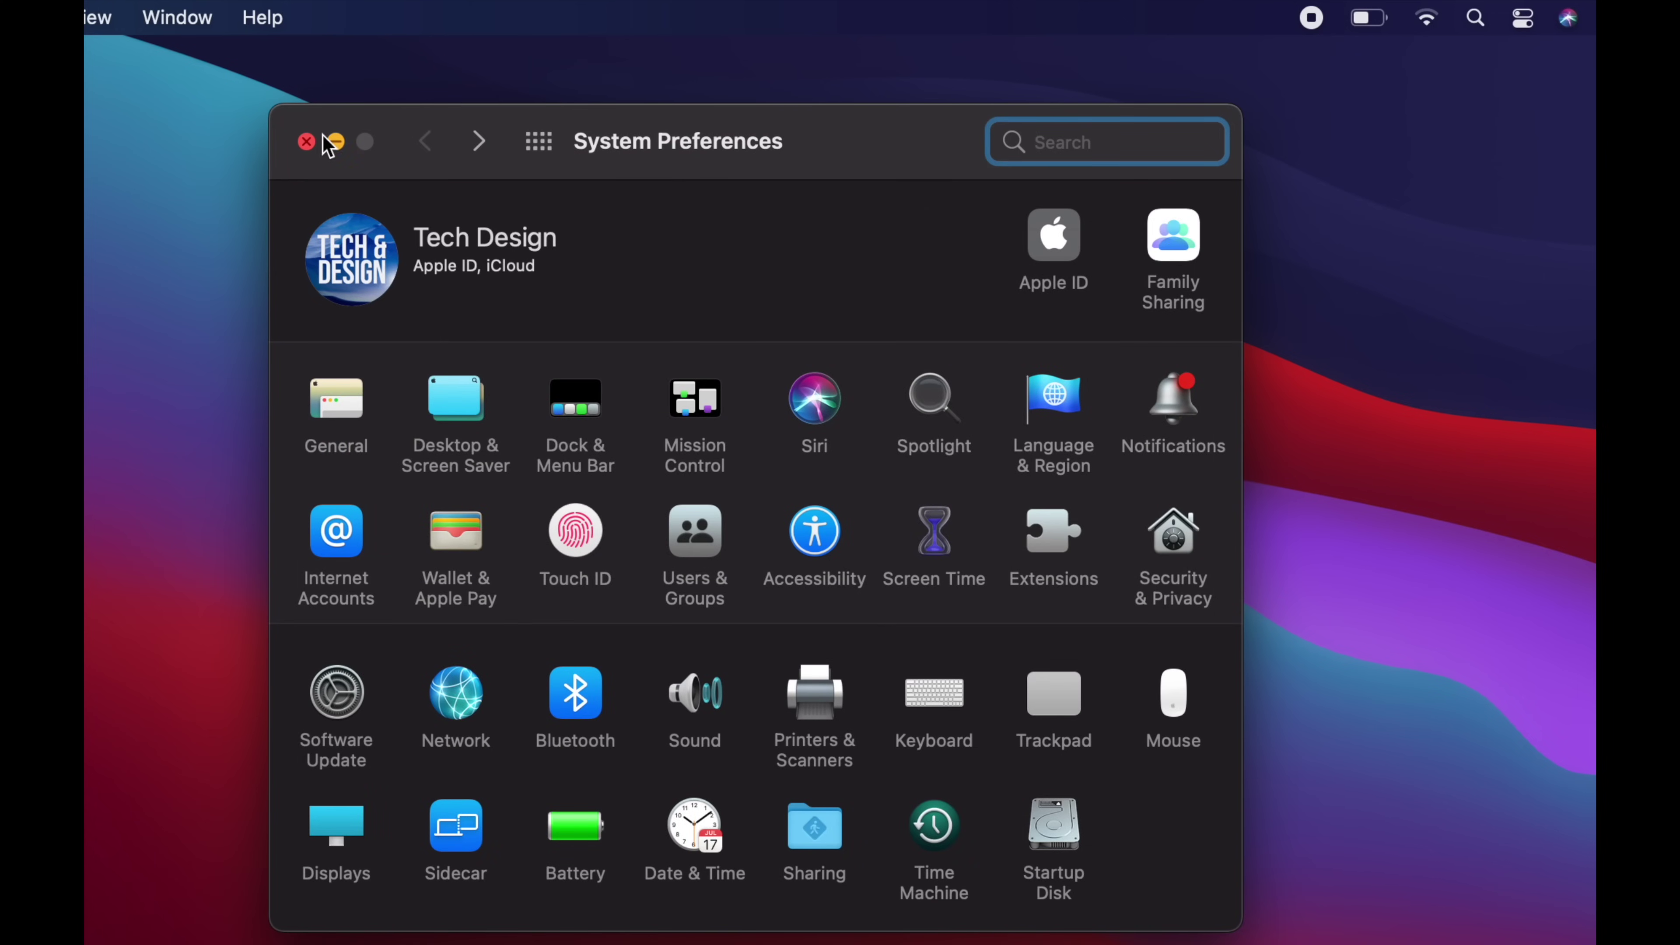
left_click(308, 143)
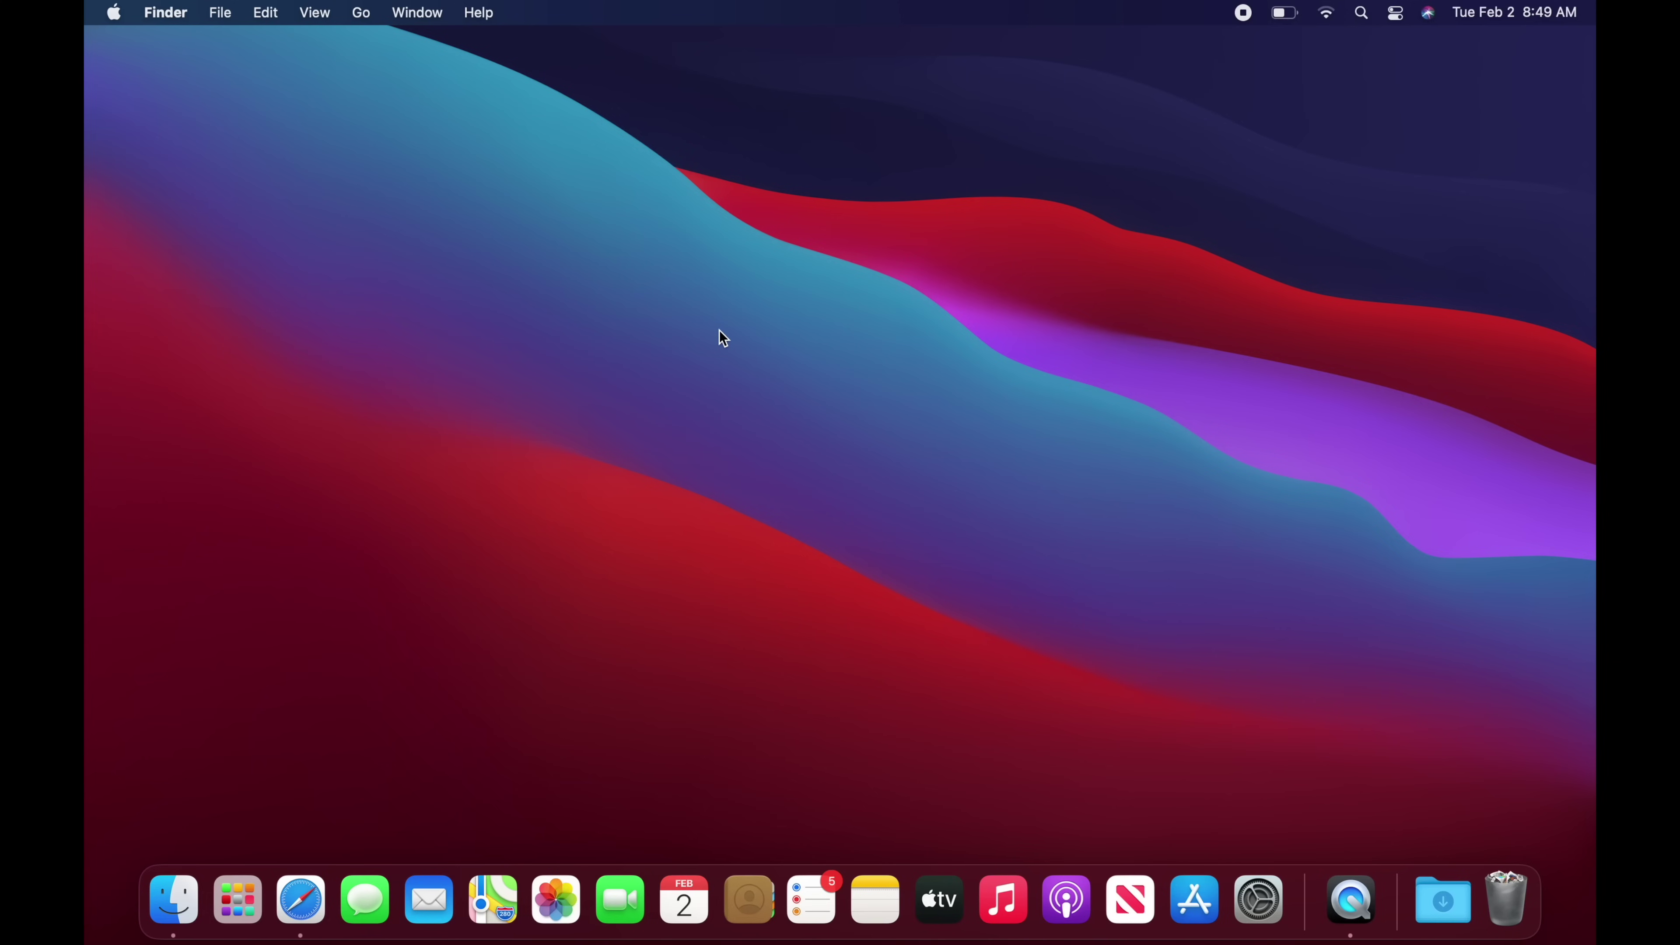
Step: Create a new folder on the desktop and move it to the desktop's upper-right corner
right_click(721, 332)
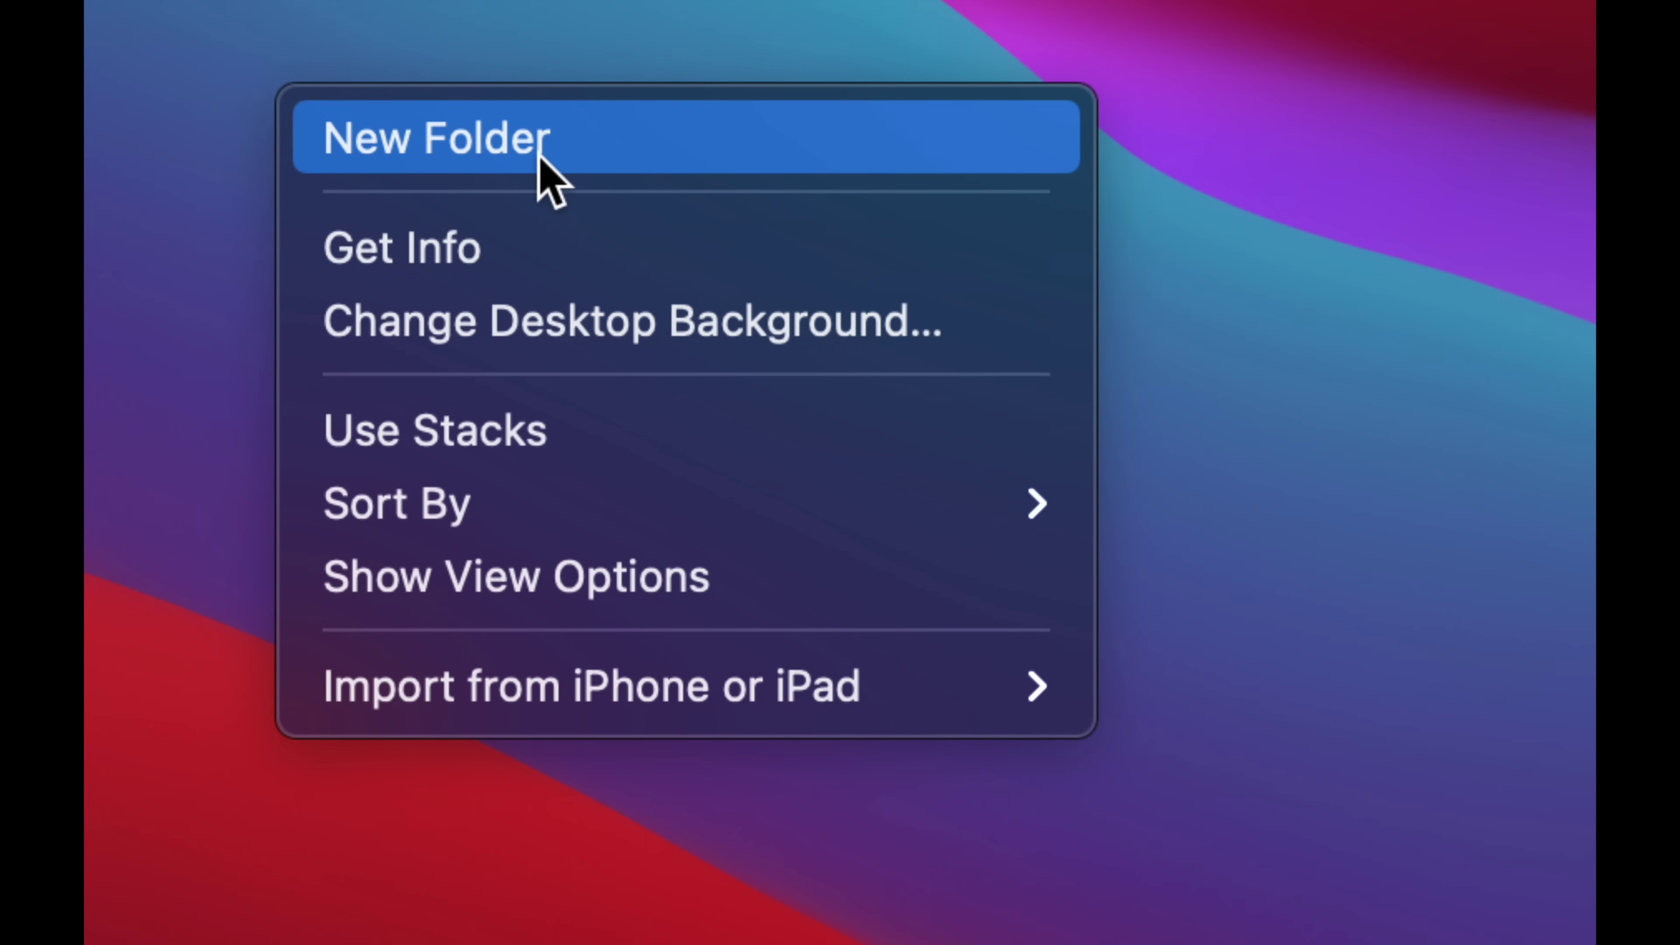
left_click(436, 141)
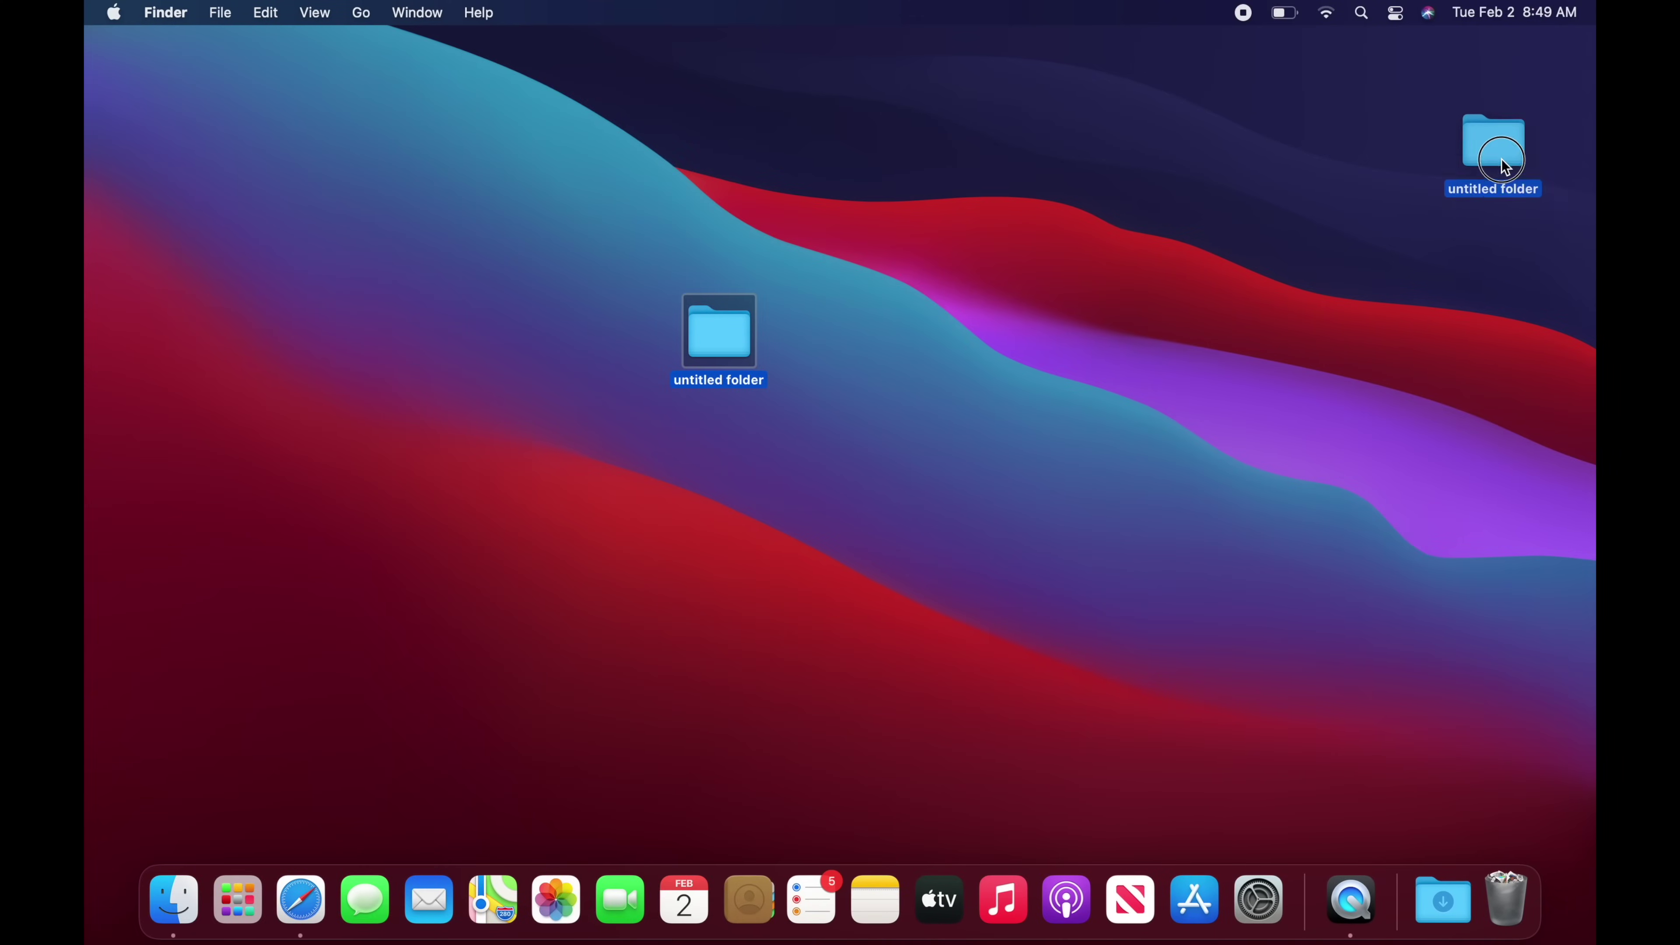
left_click_drag(1511, 113, 1511, 111)
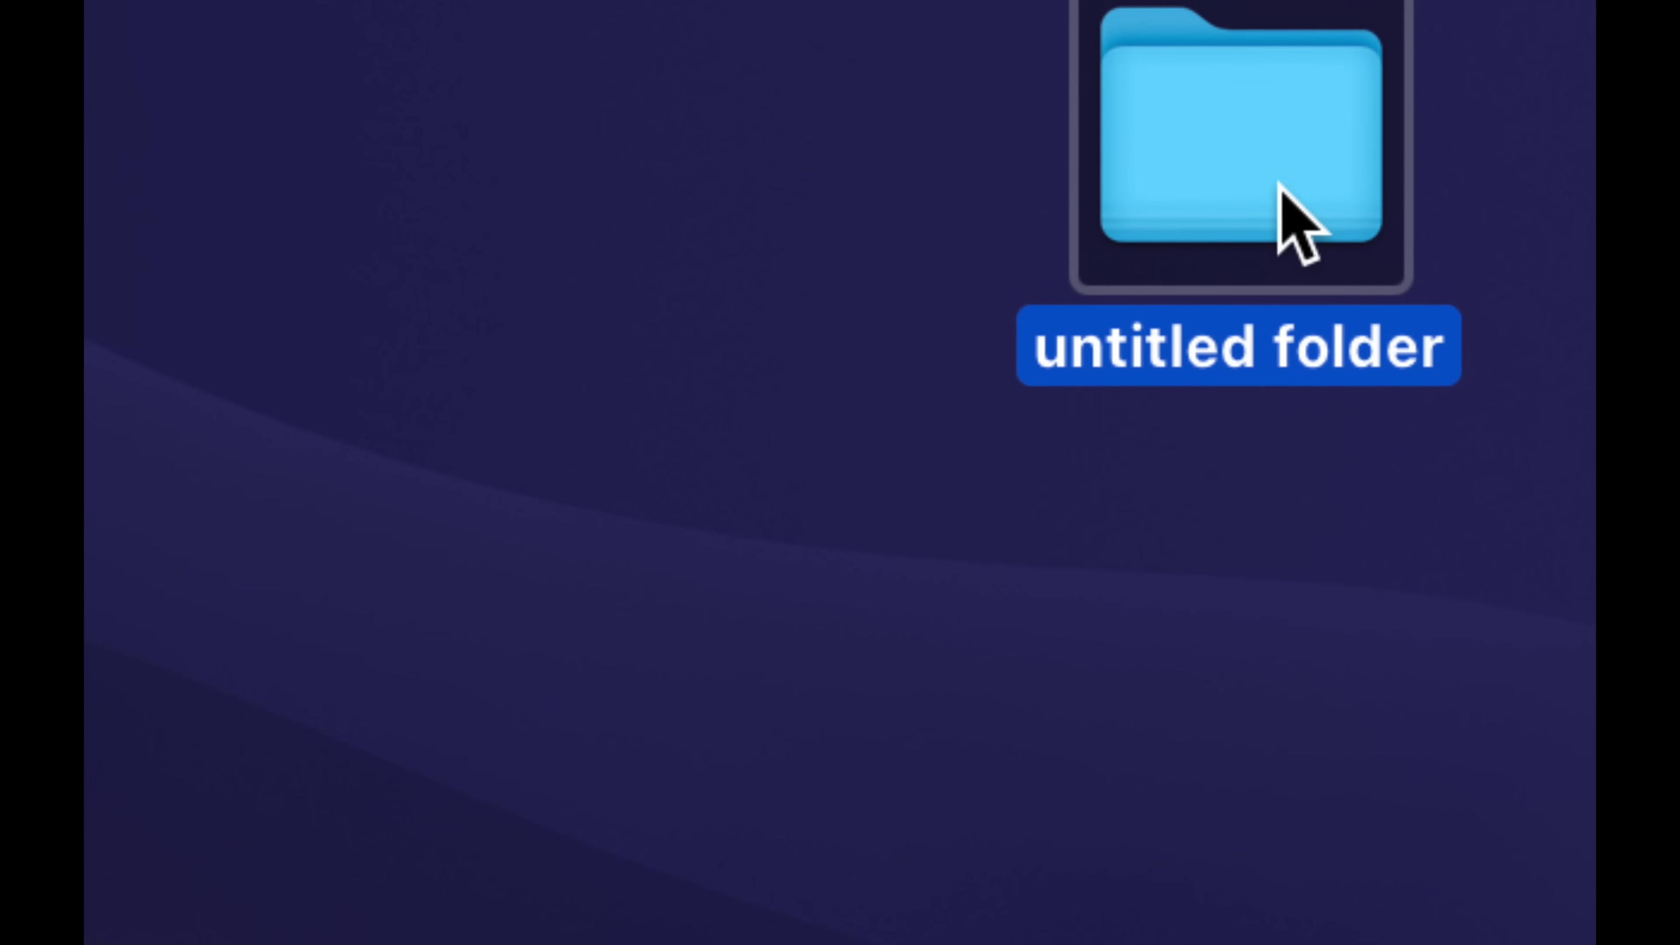
Step: Open the untitled folder on the desktop to view its contents and close its window
double_click(1279, 187)
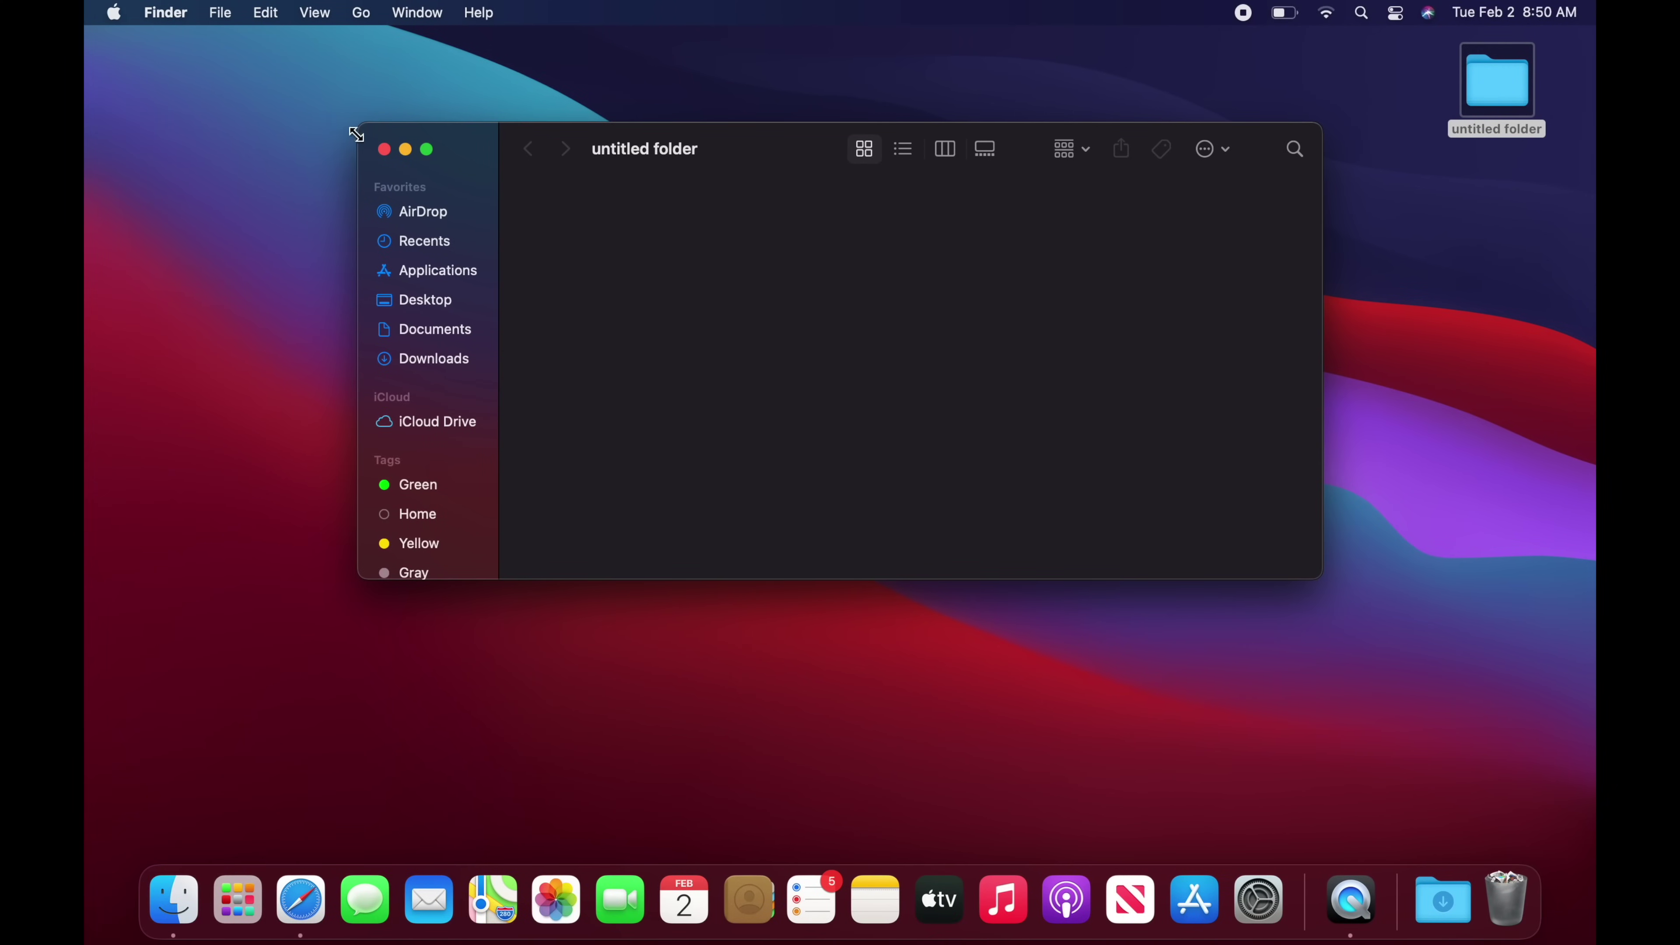
left_click(384, 149)
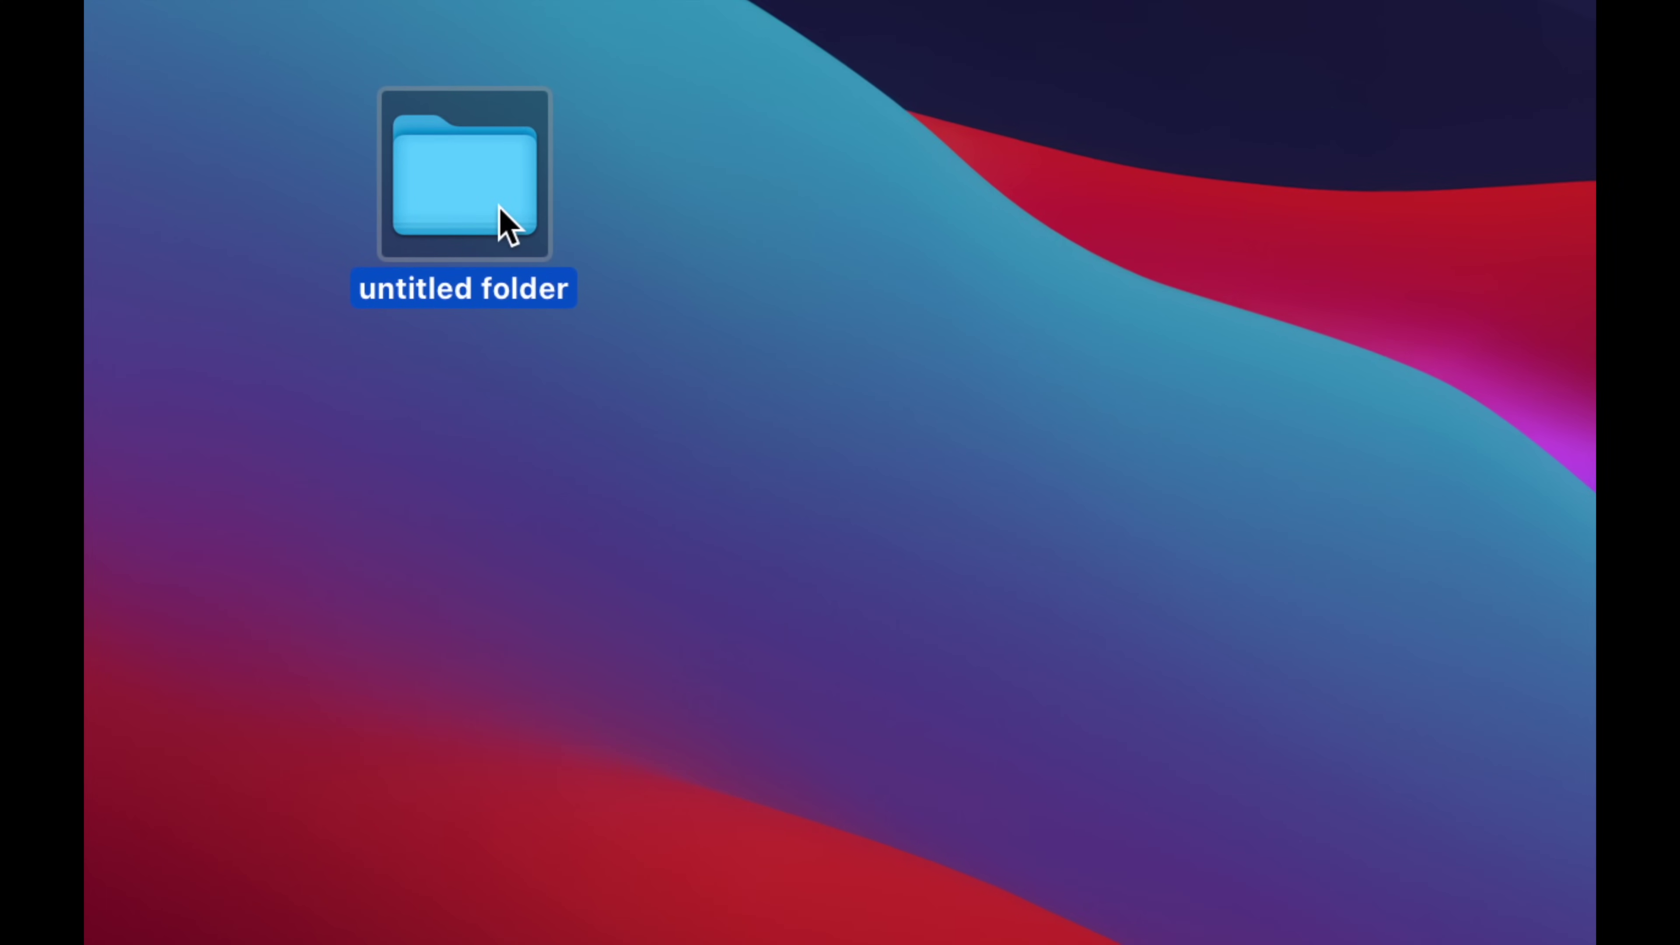
Step: Move the untitled folder from the desktop to the Trash
right_click(508, 225)
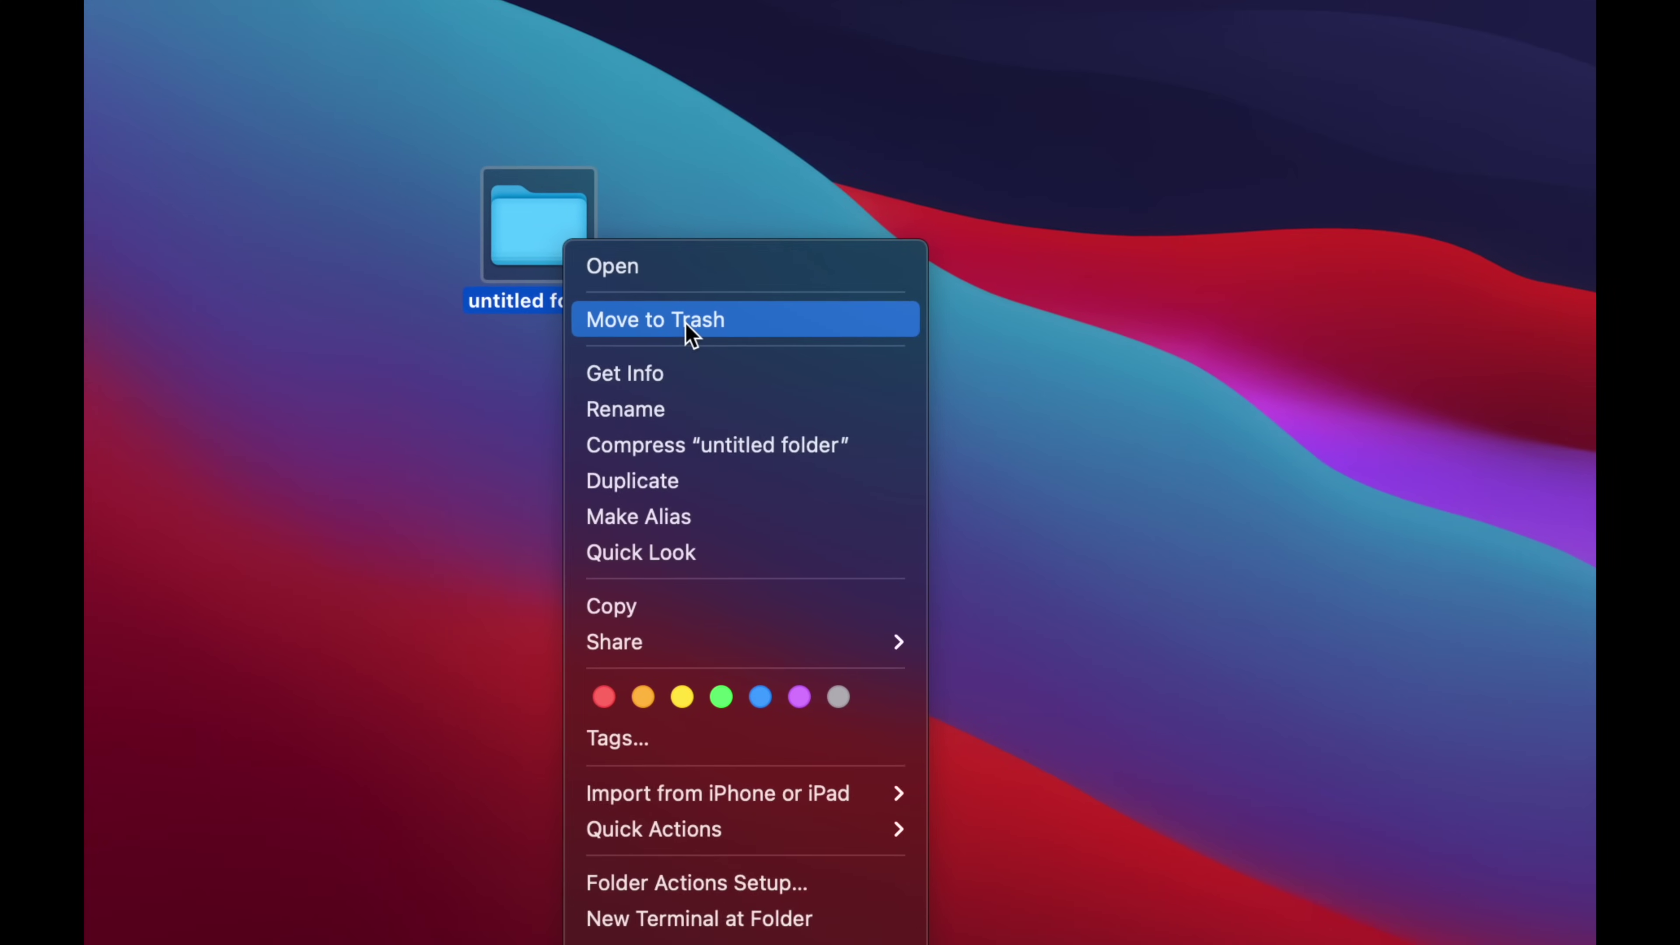
left_click(664, 191)
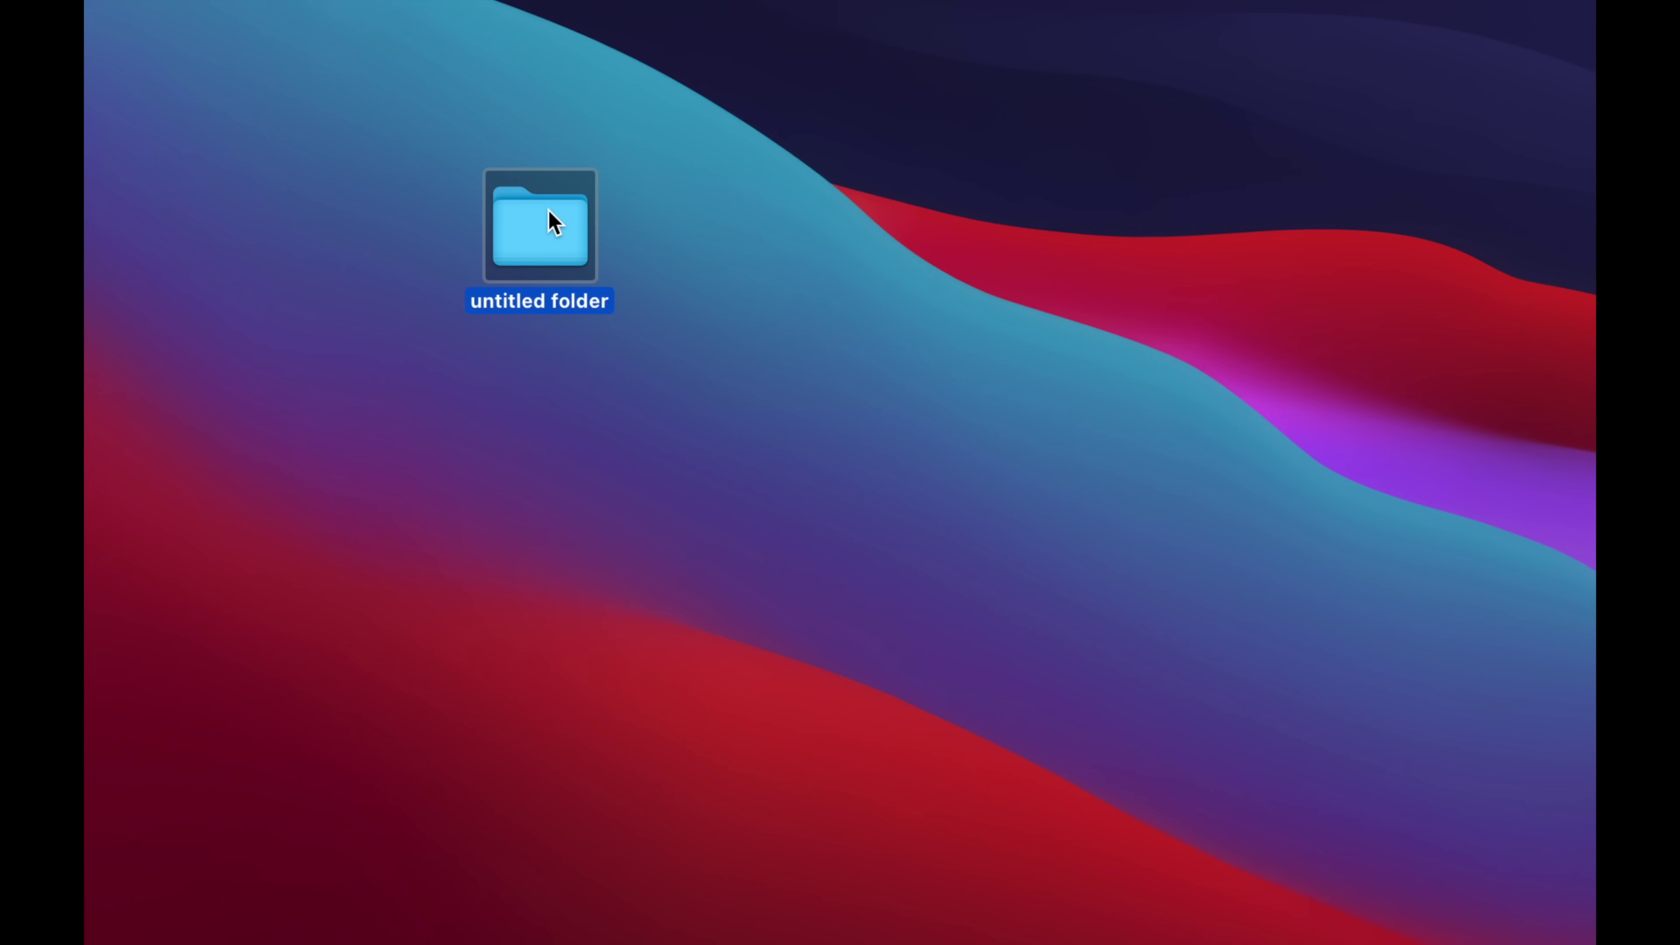
key("super+BackSpace")
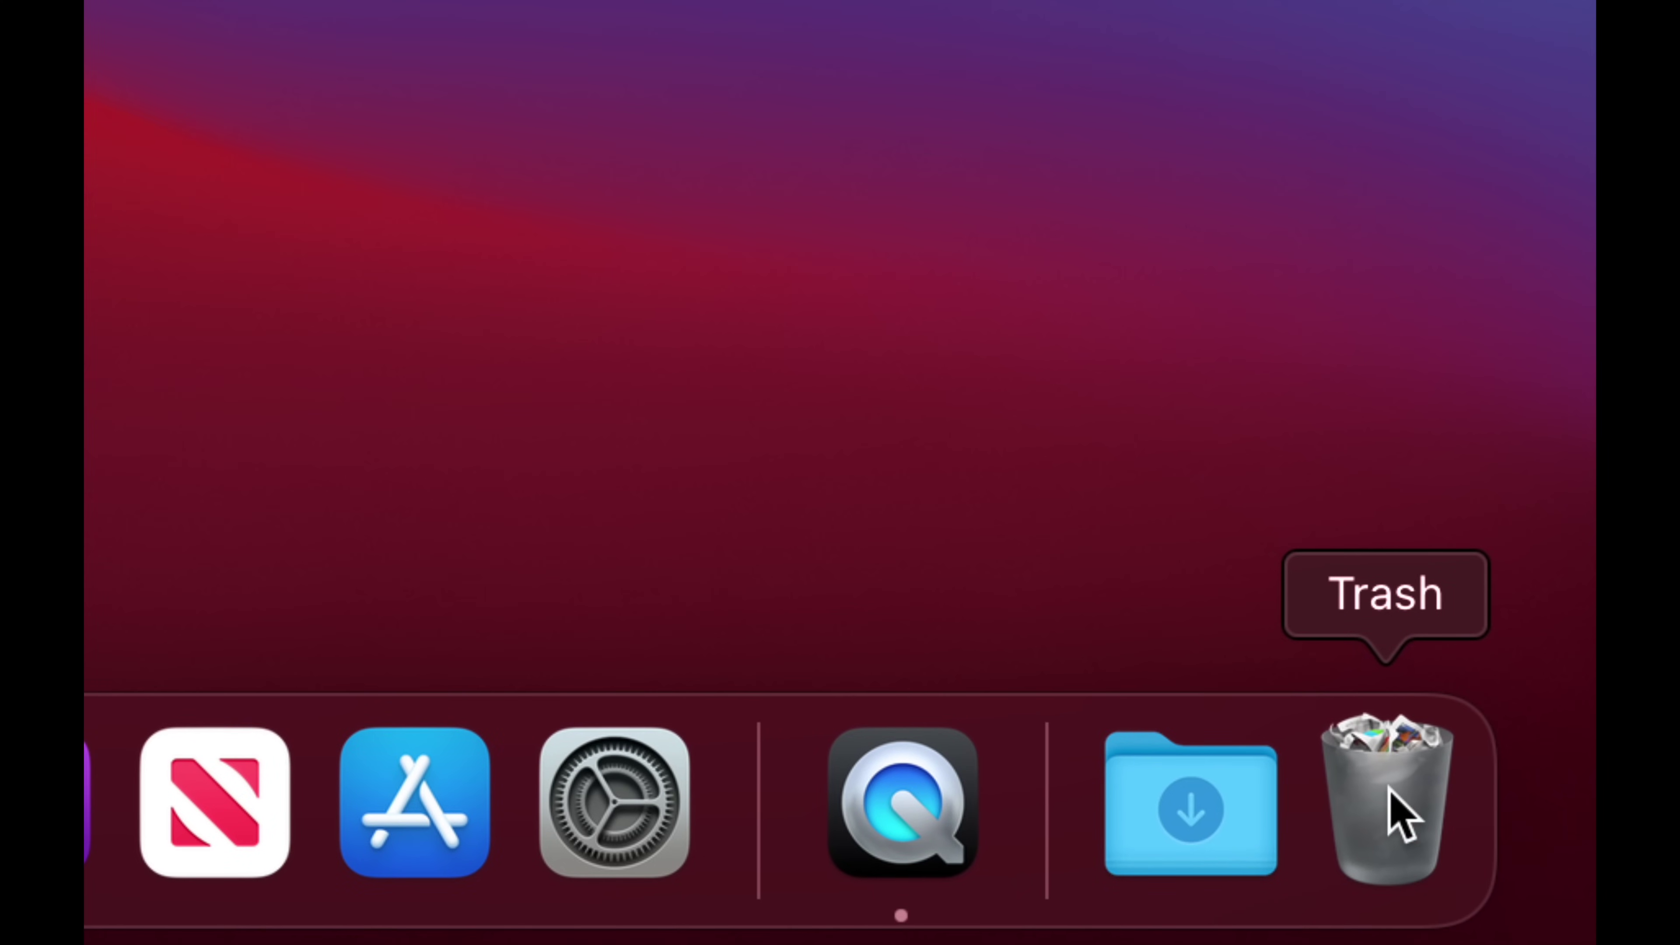
Step: Open the Trash and empty it, including the deleted untitled folder
right_click(1388, 787)
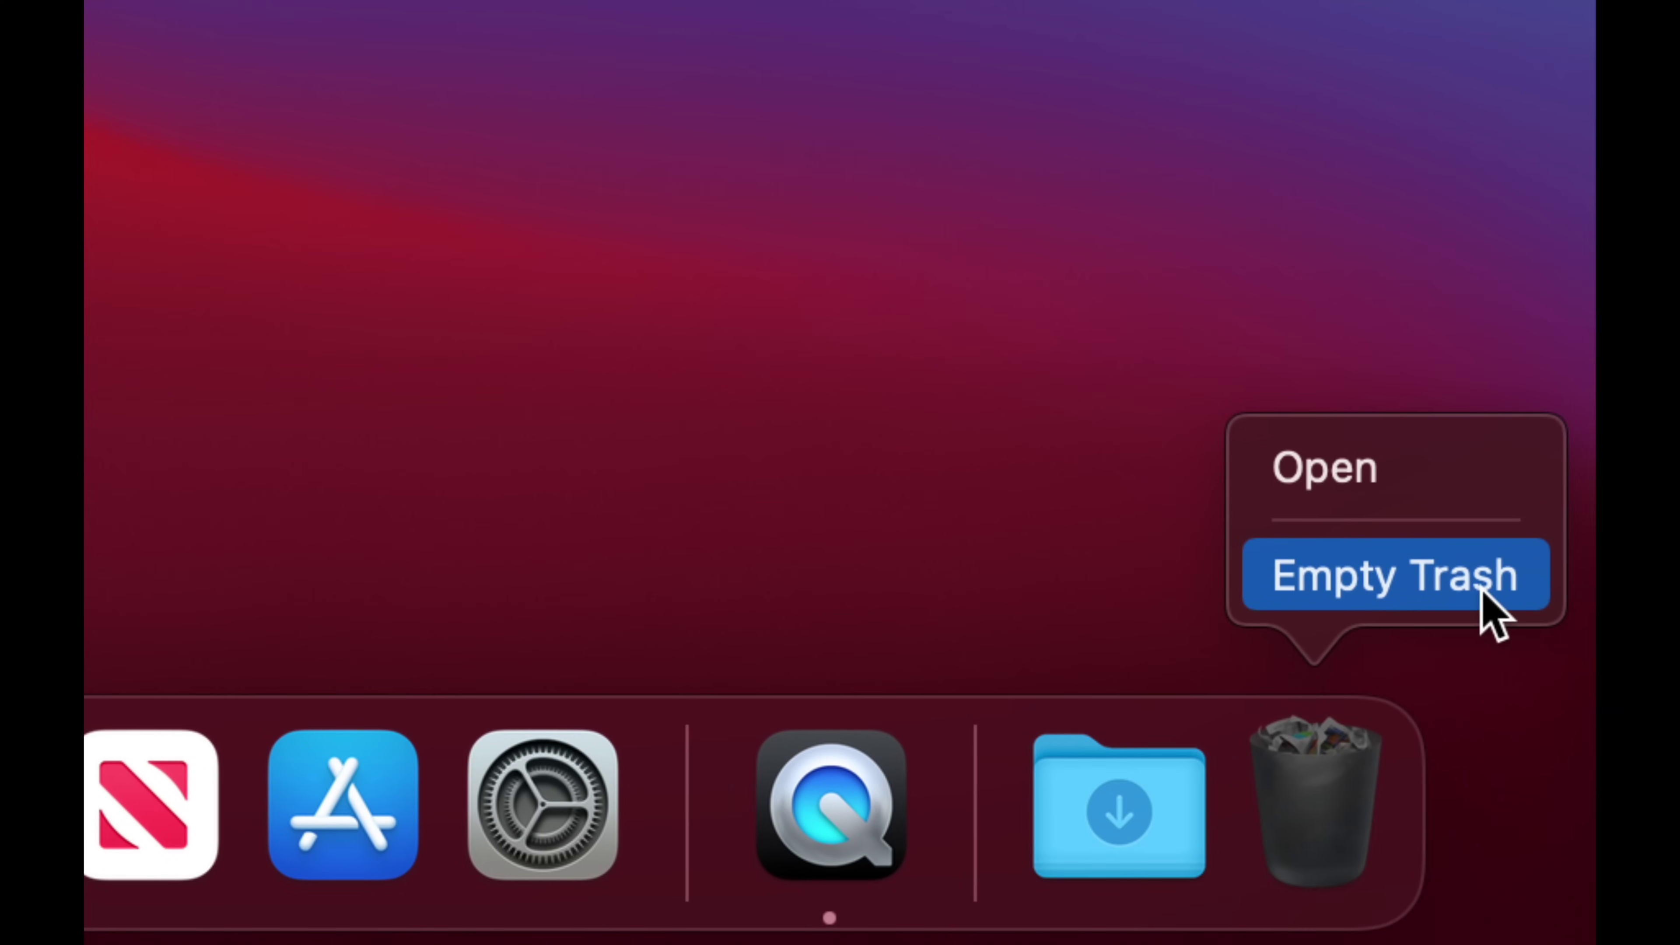
left_click(1494, 707)
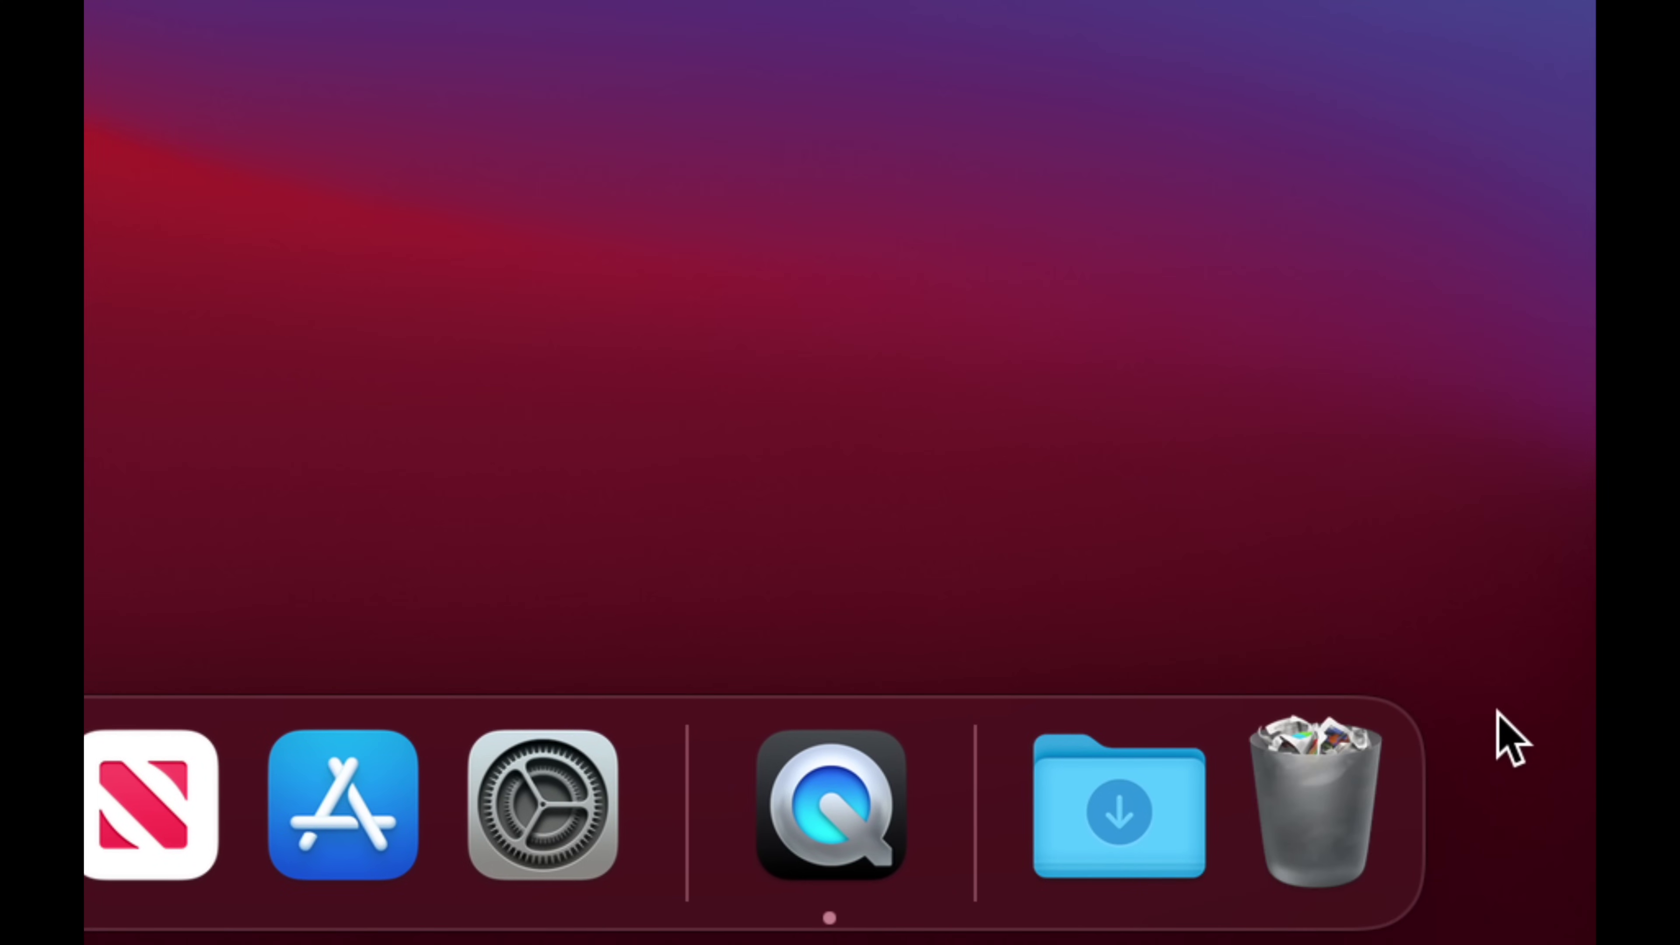
left_click(1359, 801)
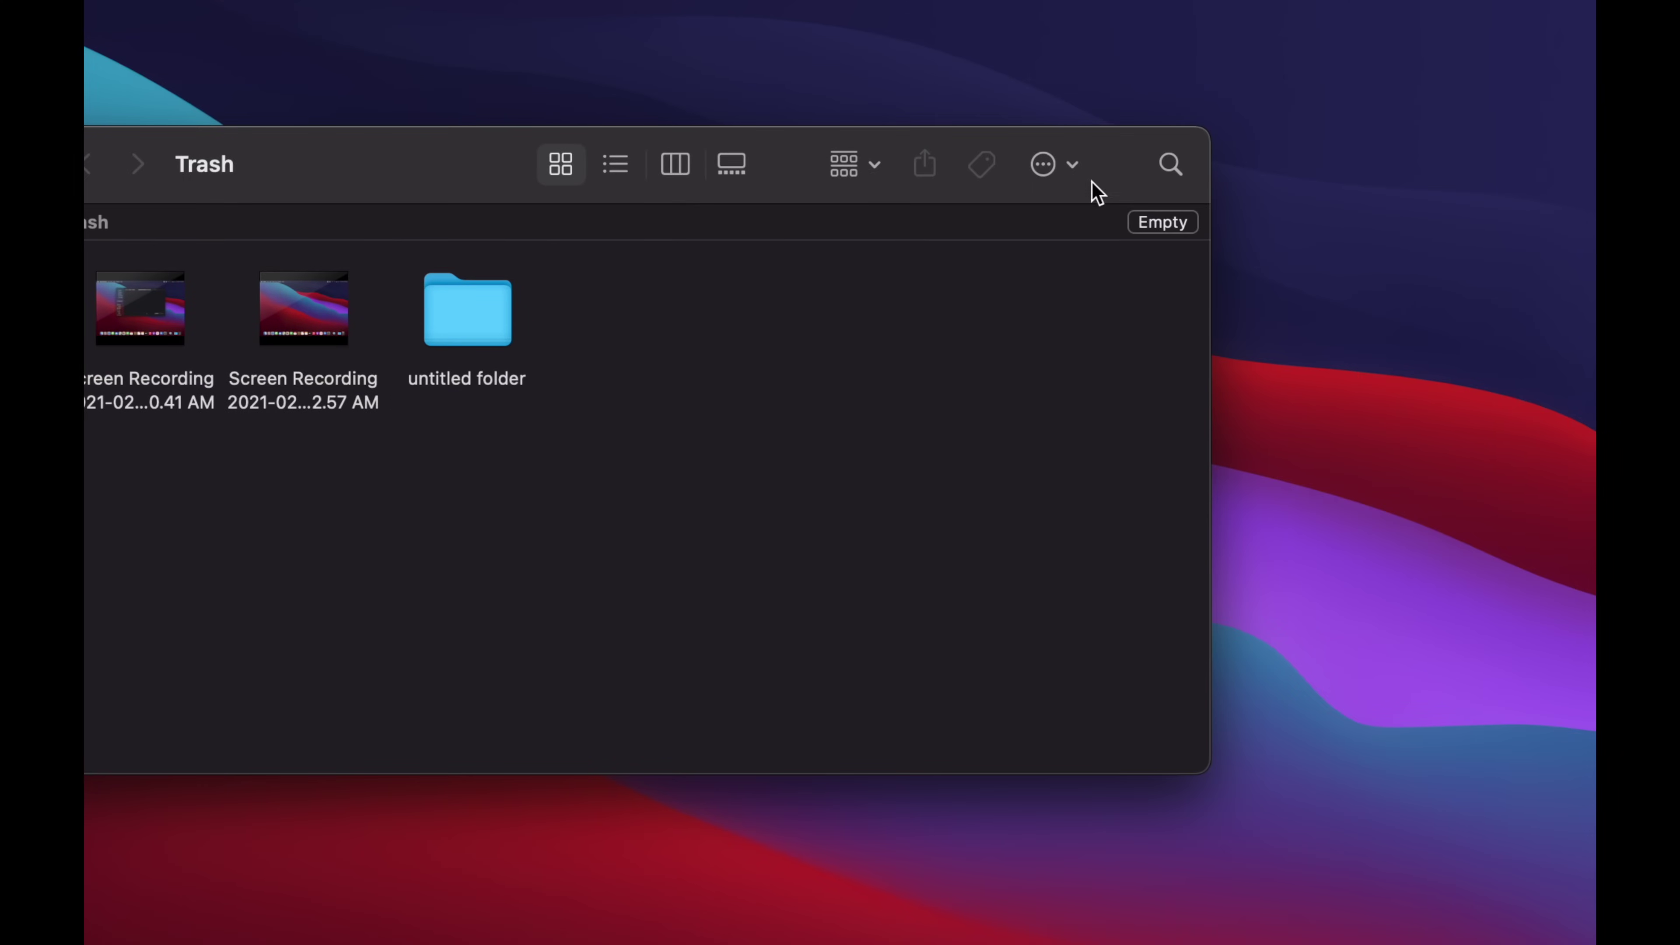
left_click(1174, 223)
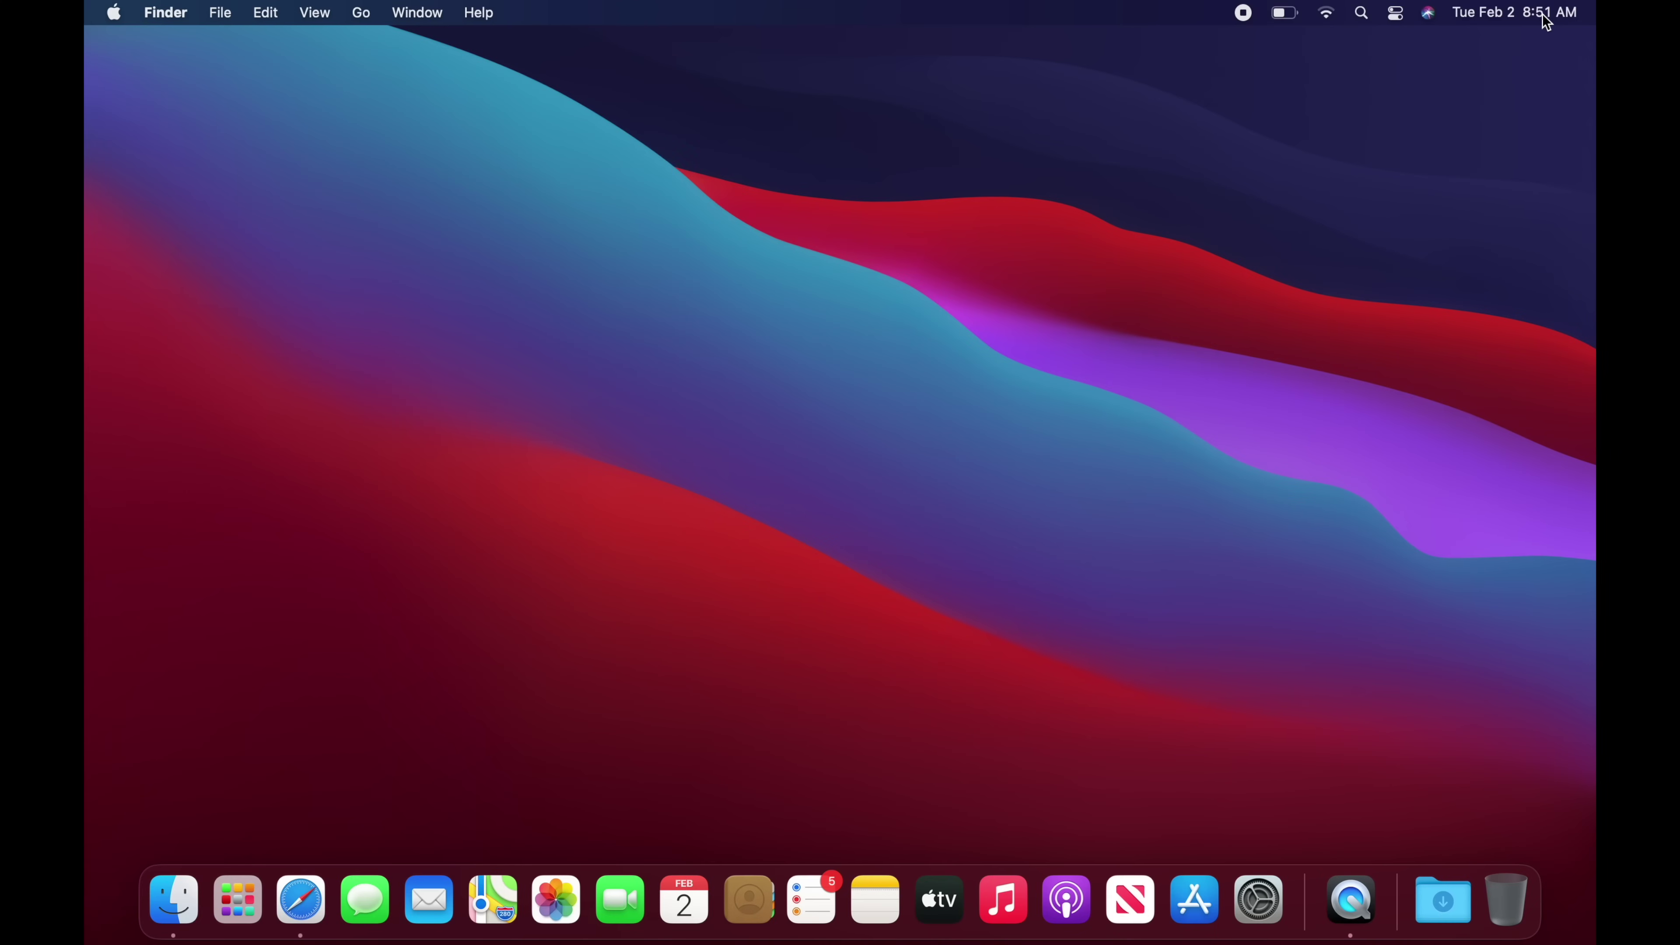
Step: Open Notification Center and look through its calendar, weather, clock and news widgets
left_click(1544, 20)
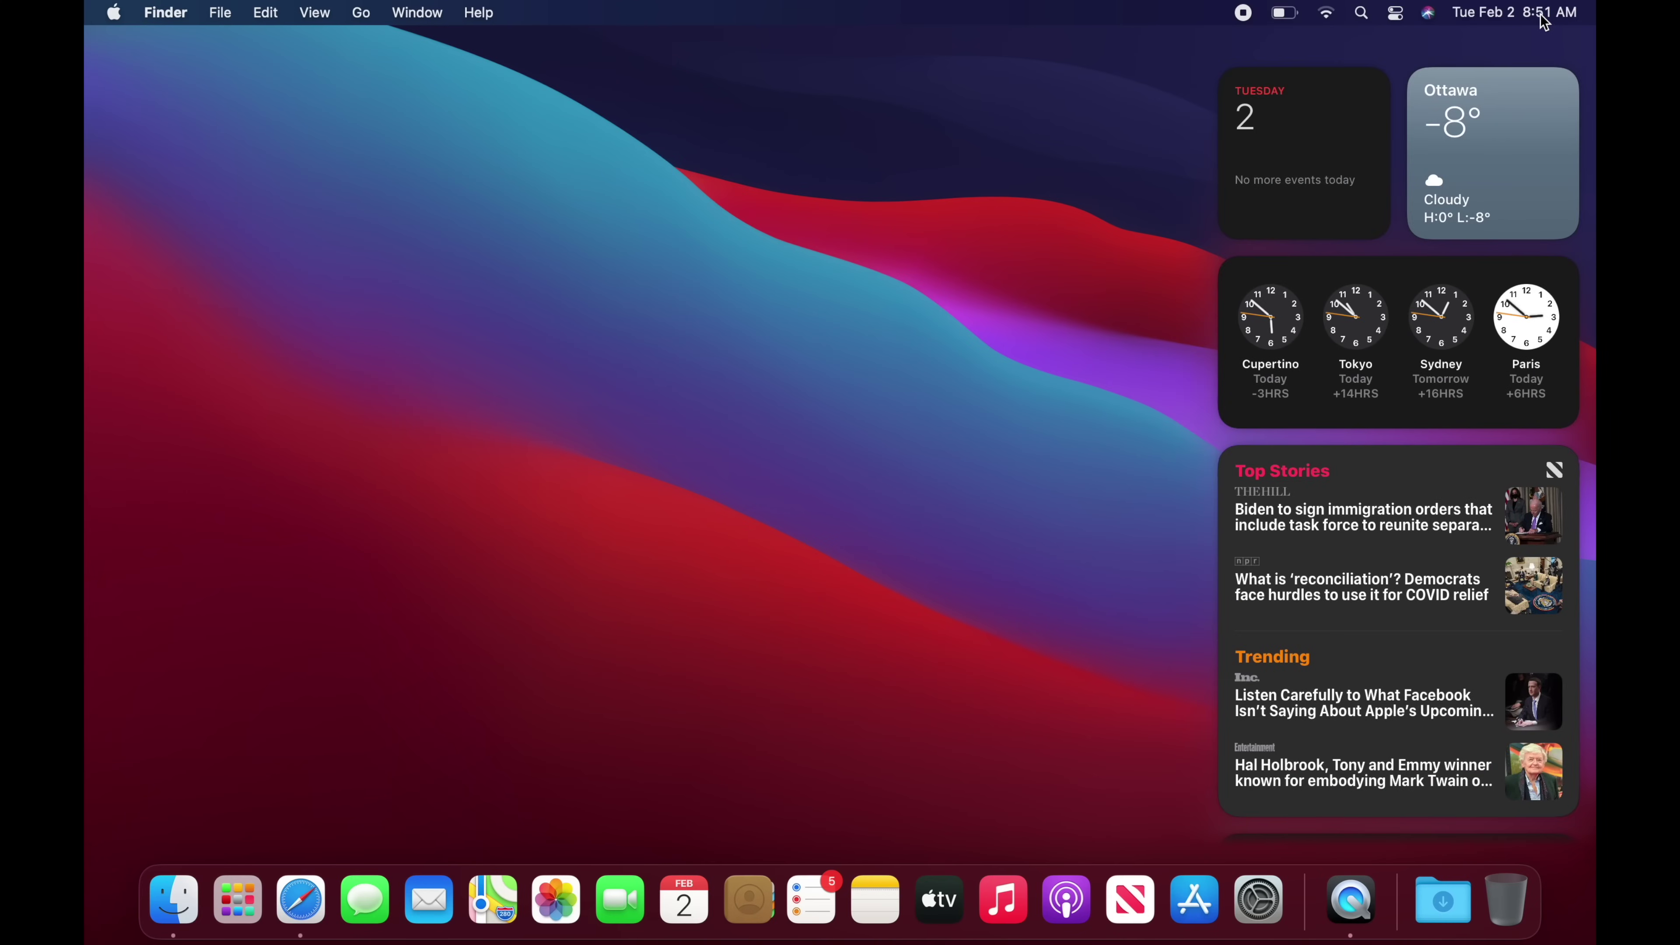
scroll(1461, 602, "down", 10)
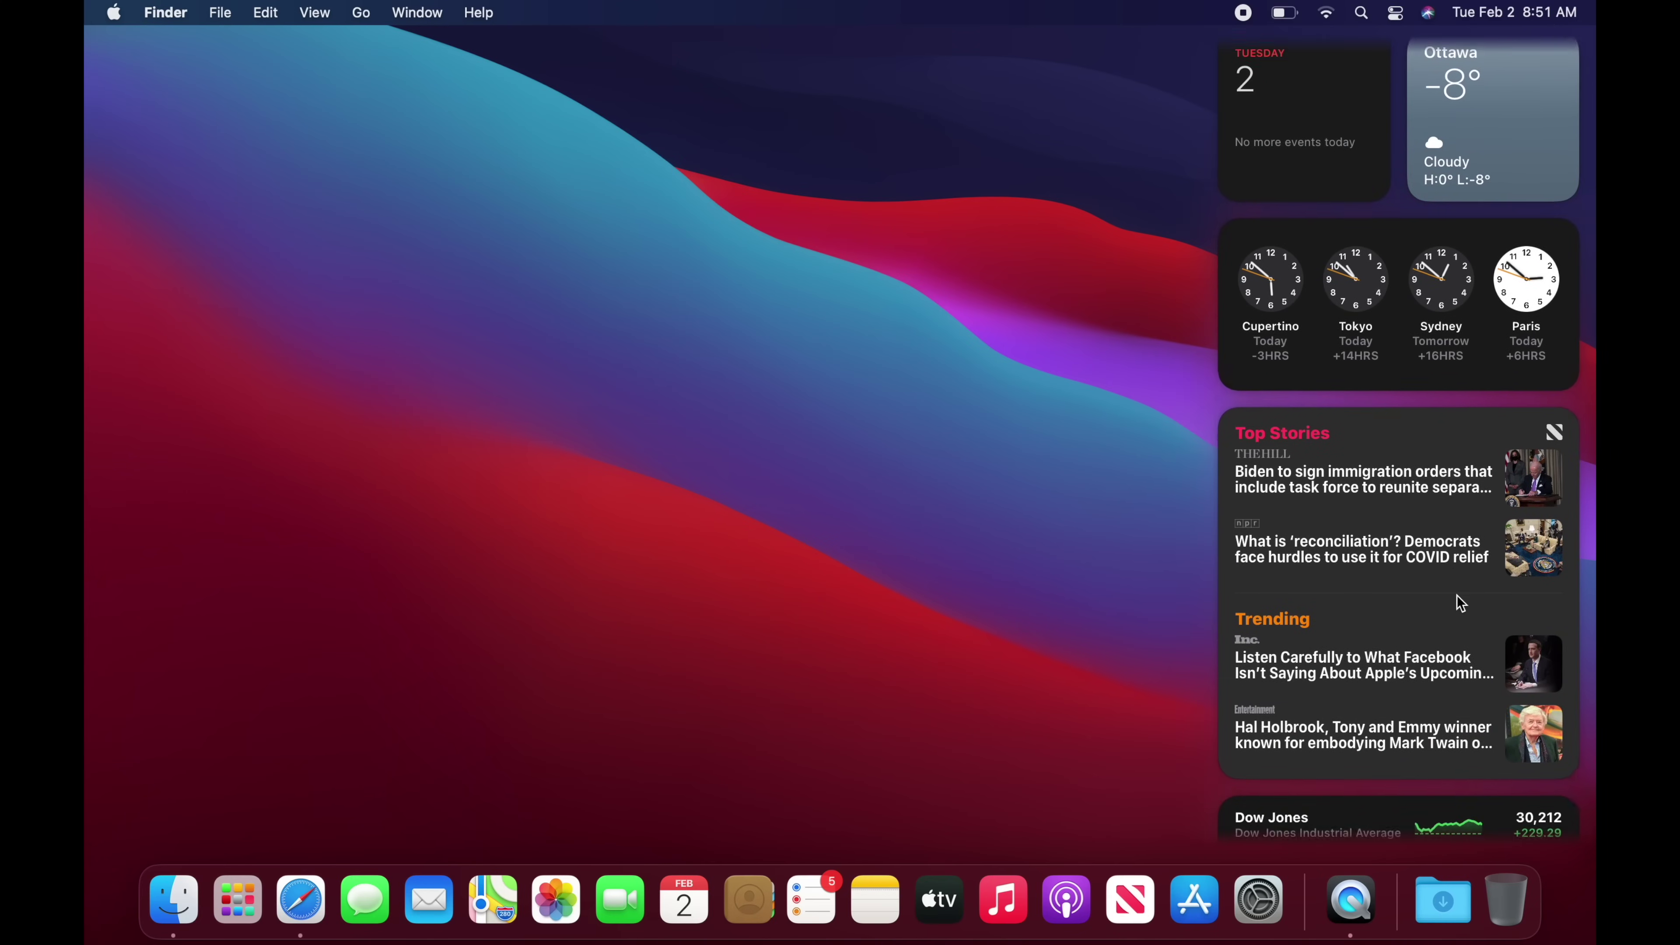
scroll(1461, 603, "up", 10)
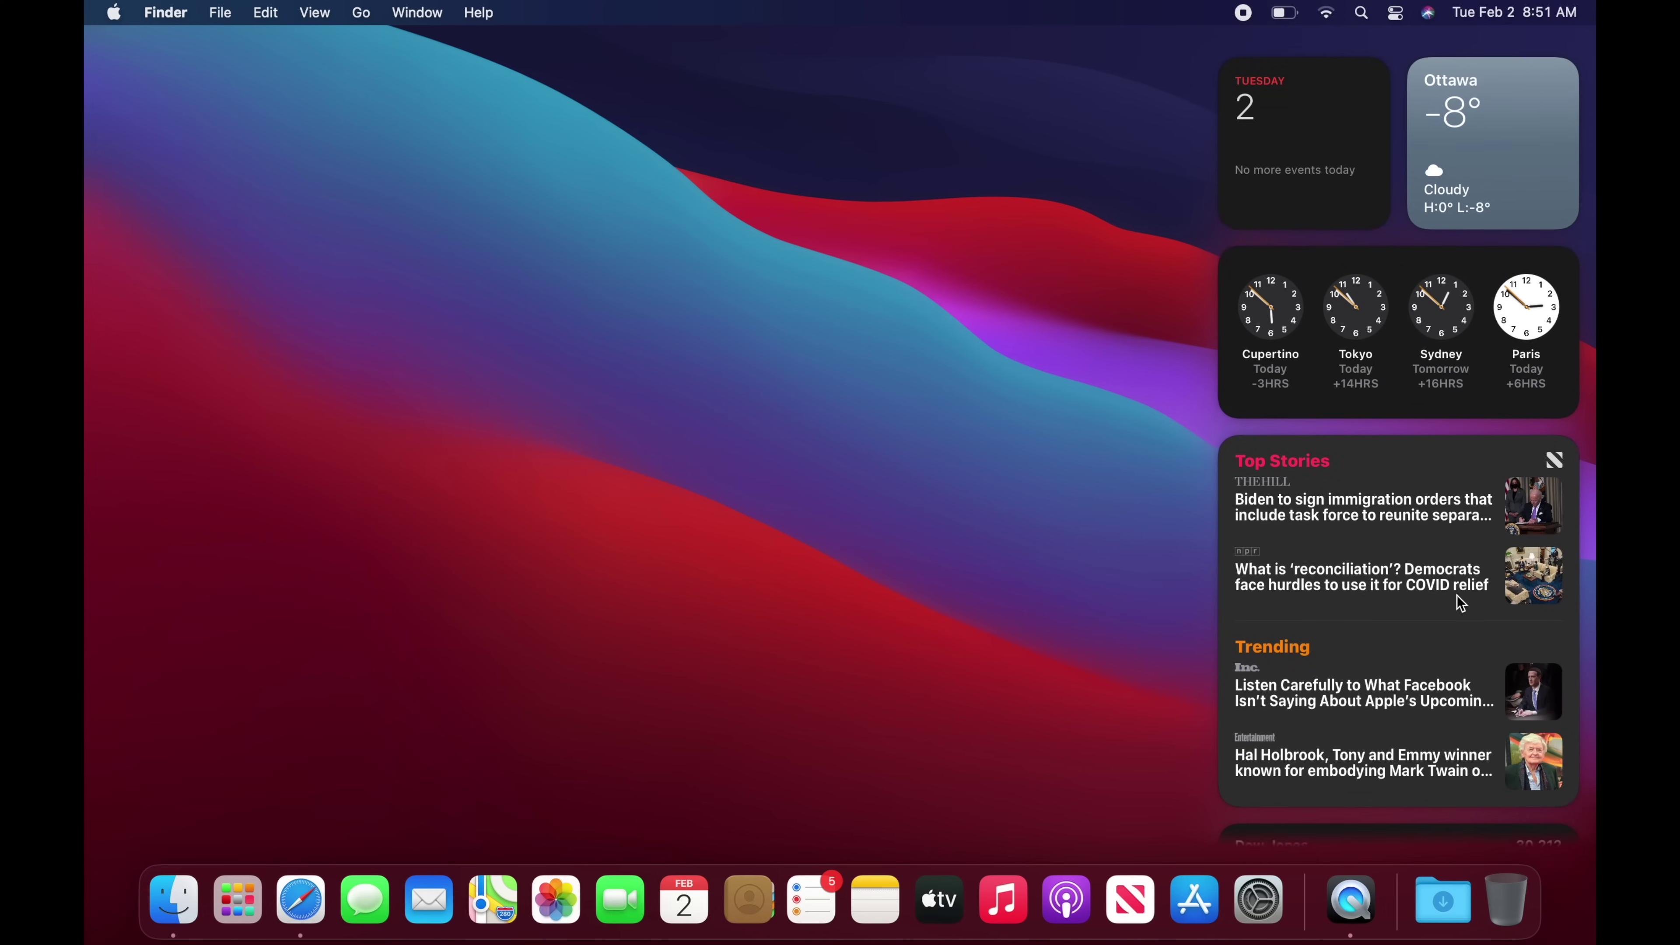
Step: Start editing the Notification Center widgets and remove the Top Stories news widget
scroll(1457, 595, "down", 10)
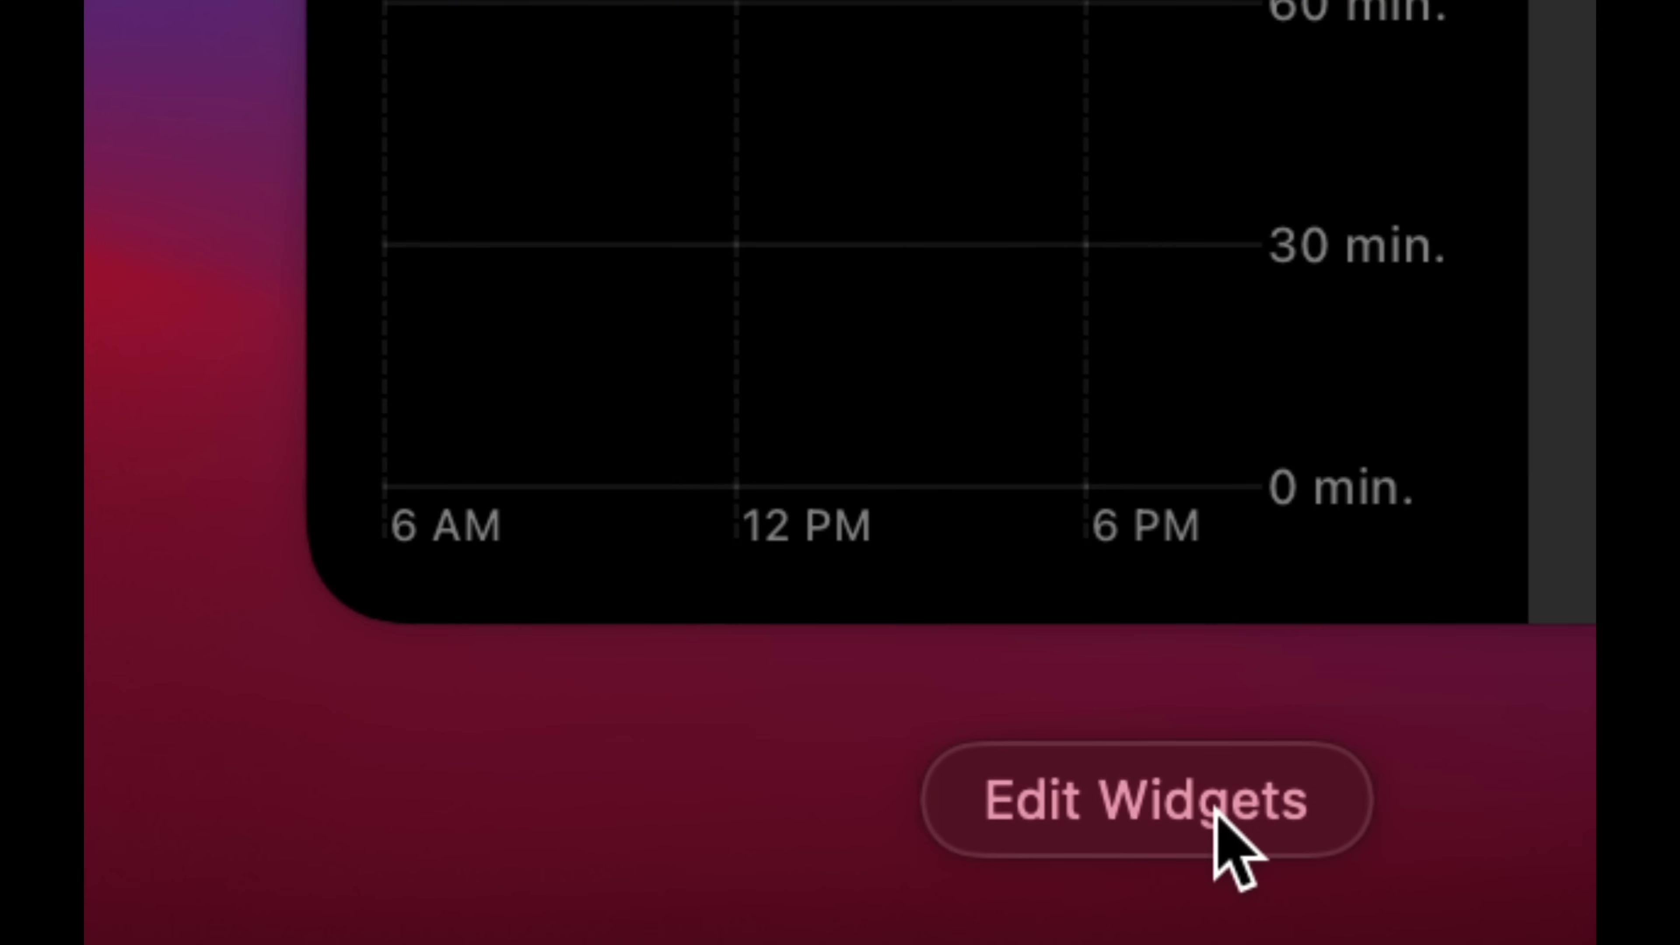
left_click(1215, 812)
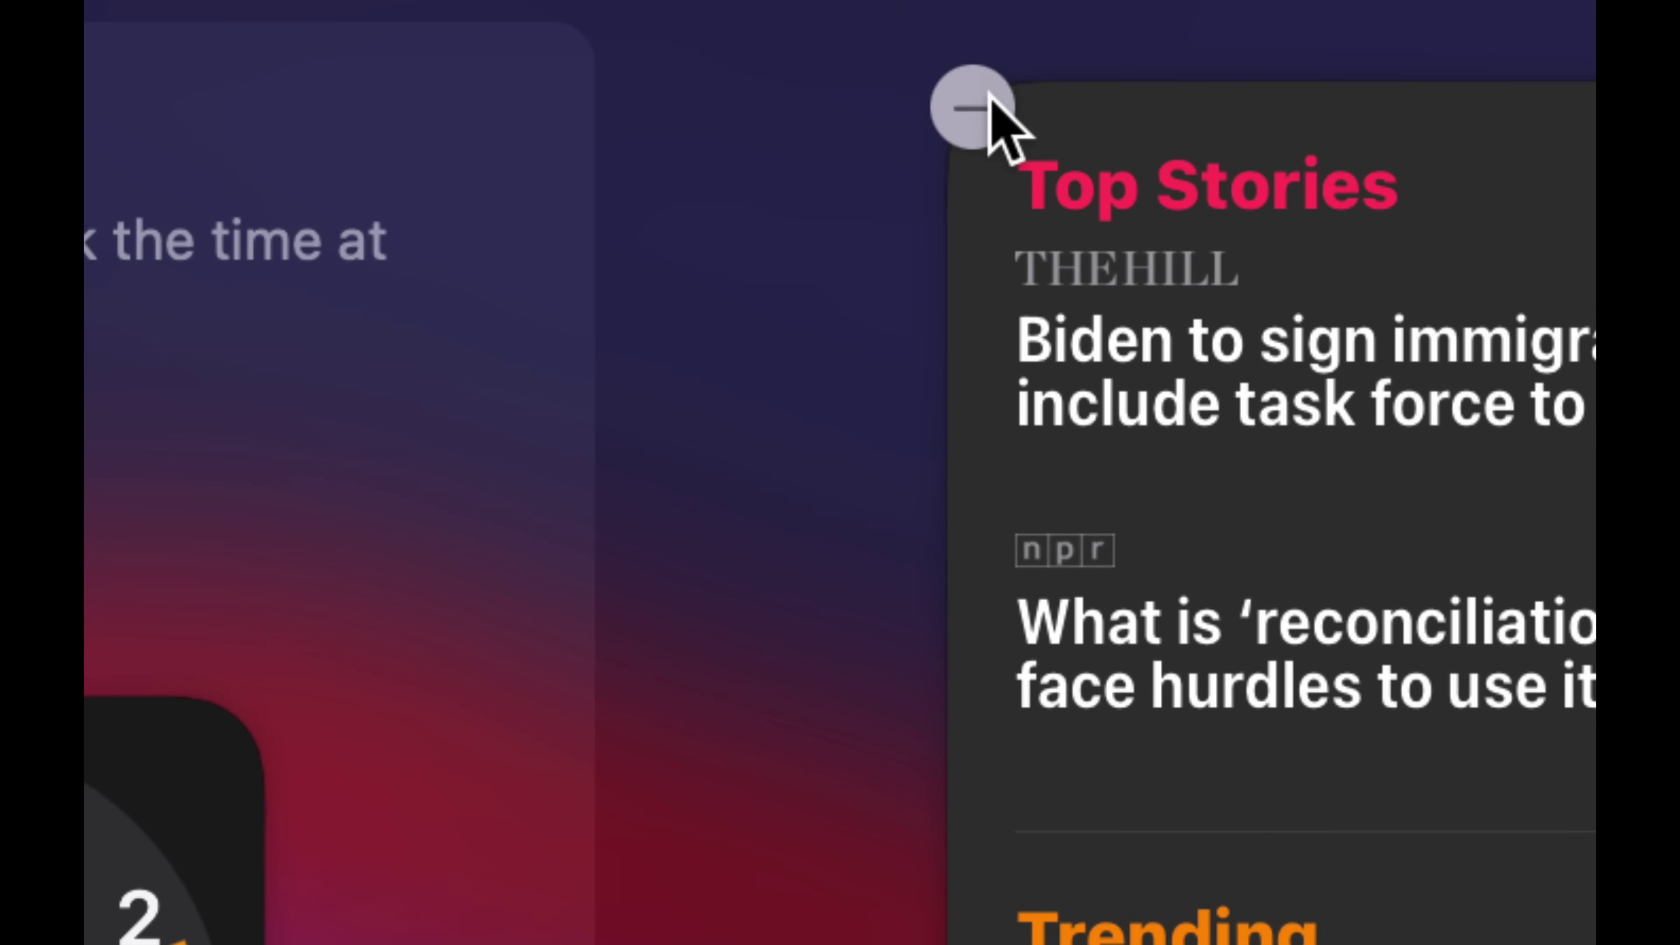
left_click(1203, 80)
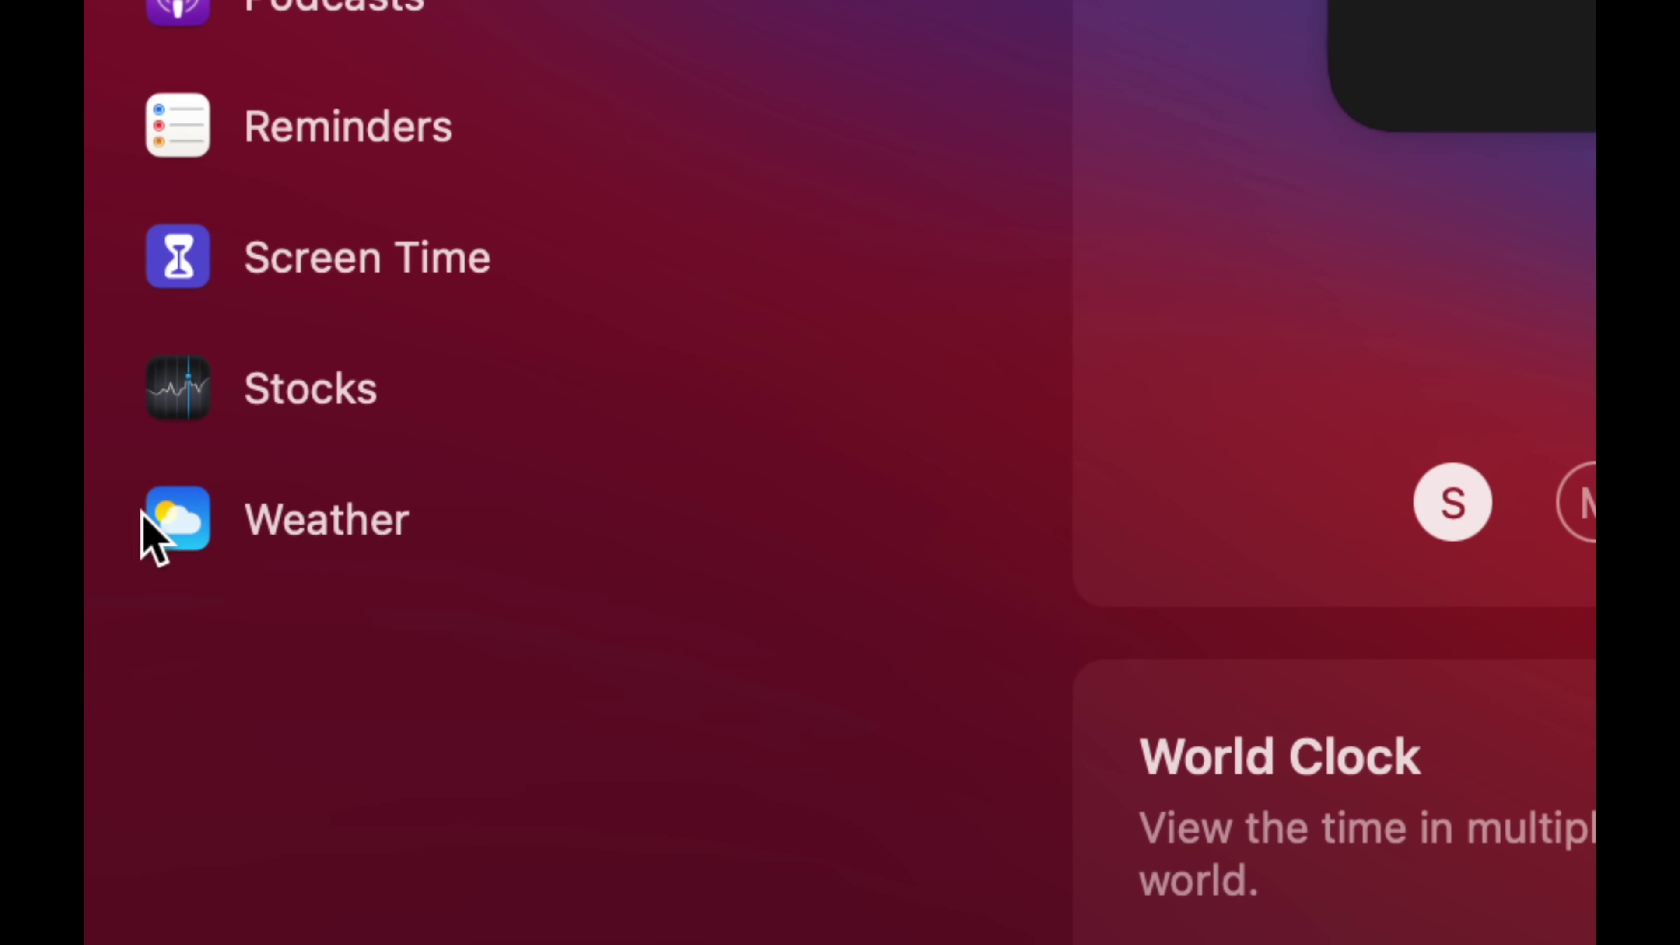
Step: Add the large Weather Forecast widget for Toronto to Notification Center, finish editing, and look over the widgets
left_click(171, 516)
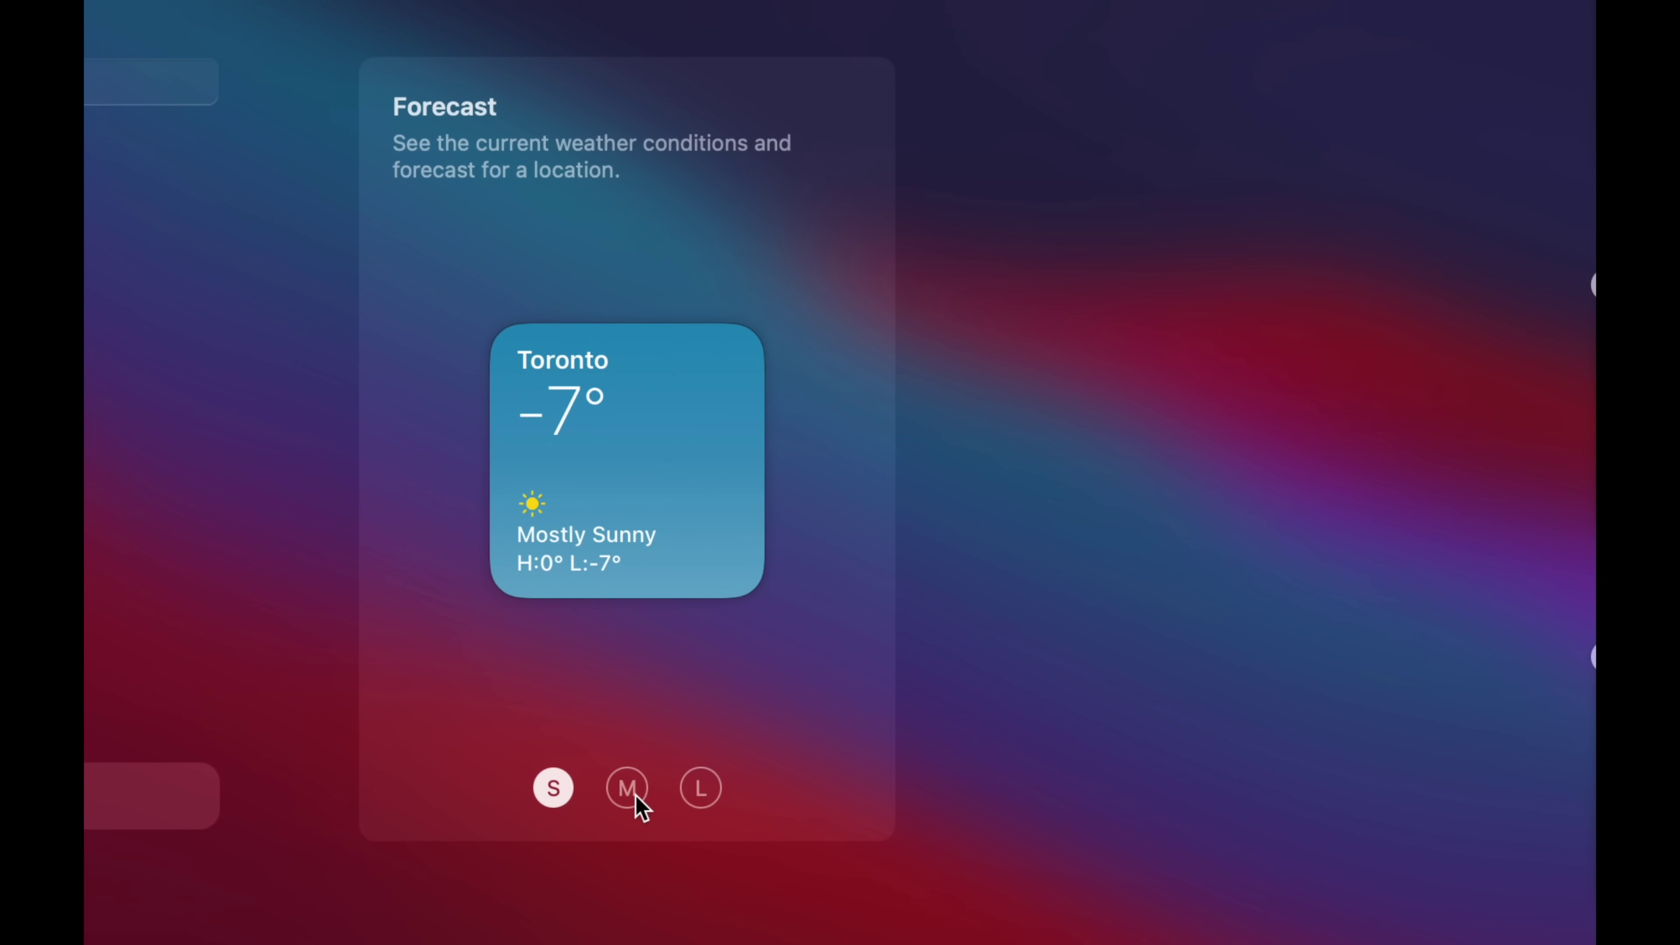
left_click(636, 796)
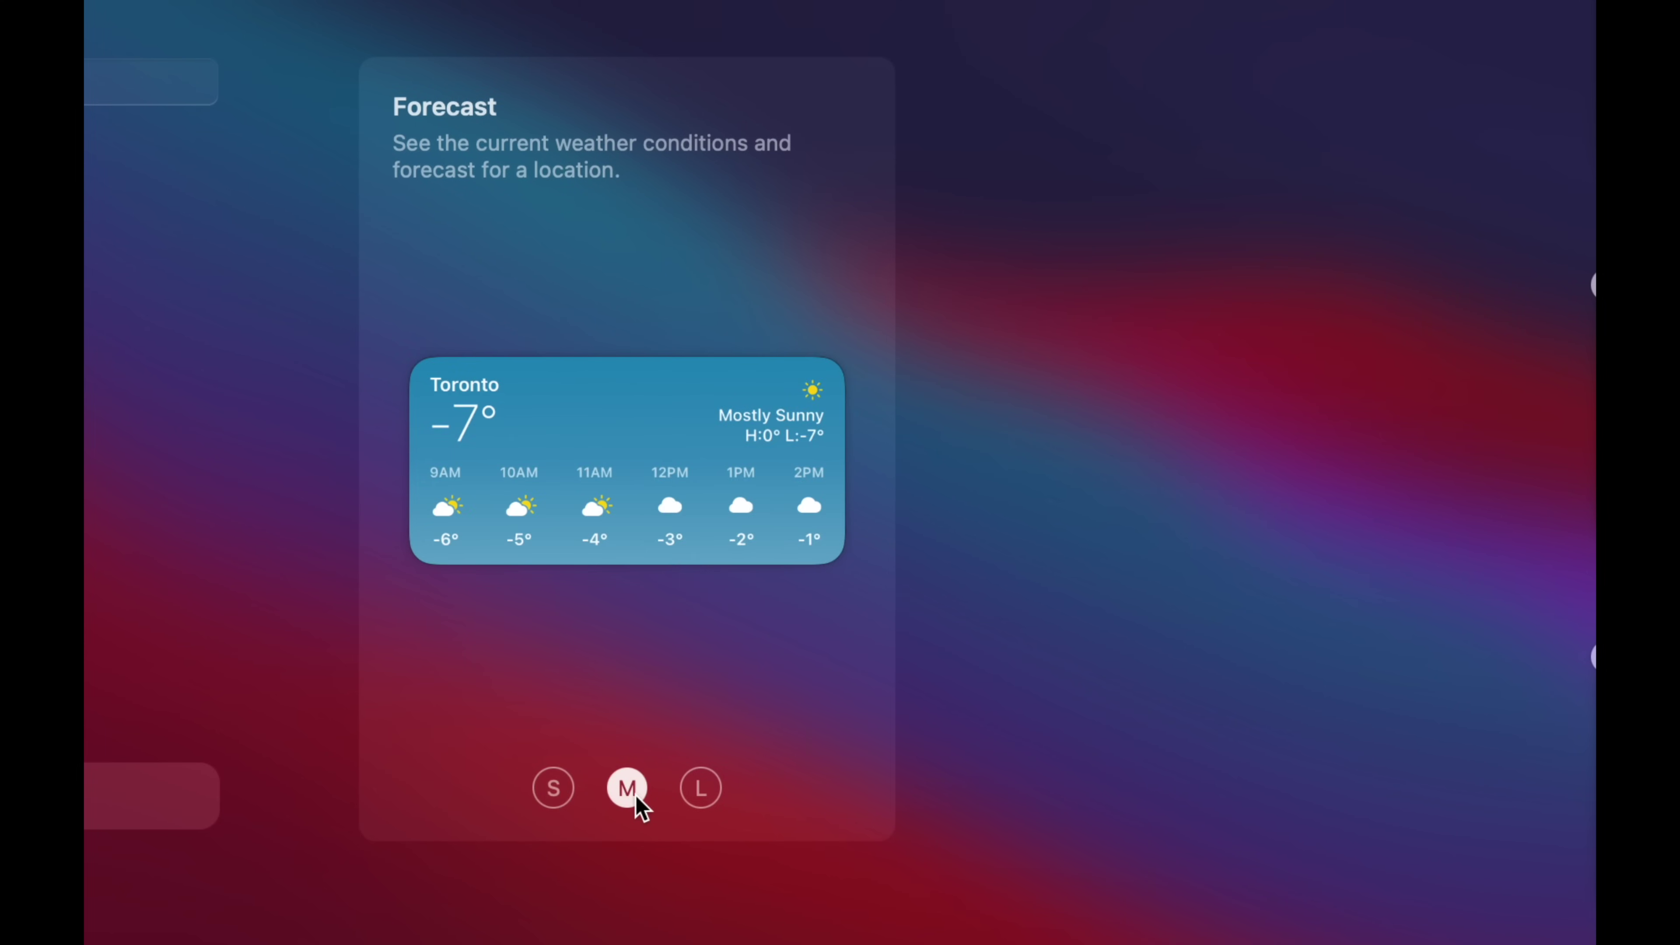
left_click(693, 793)
mouse_move(656, 420)
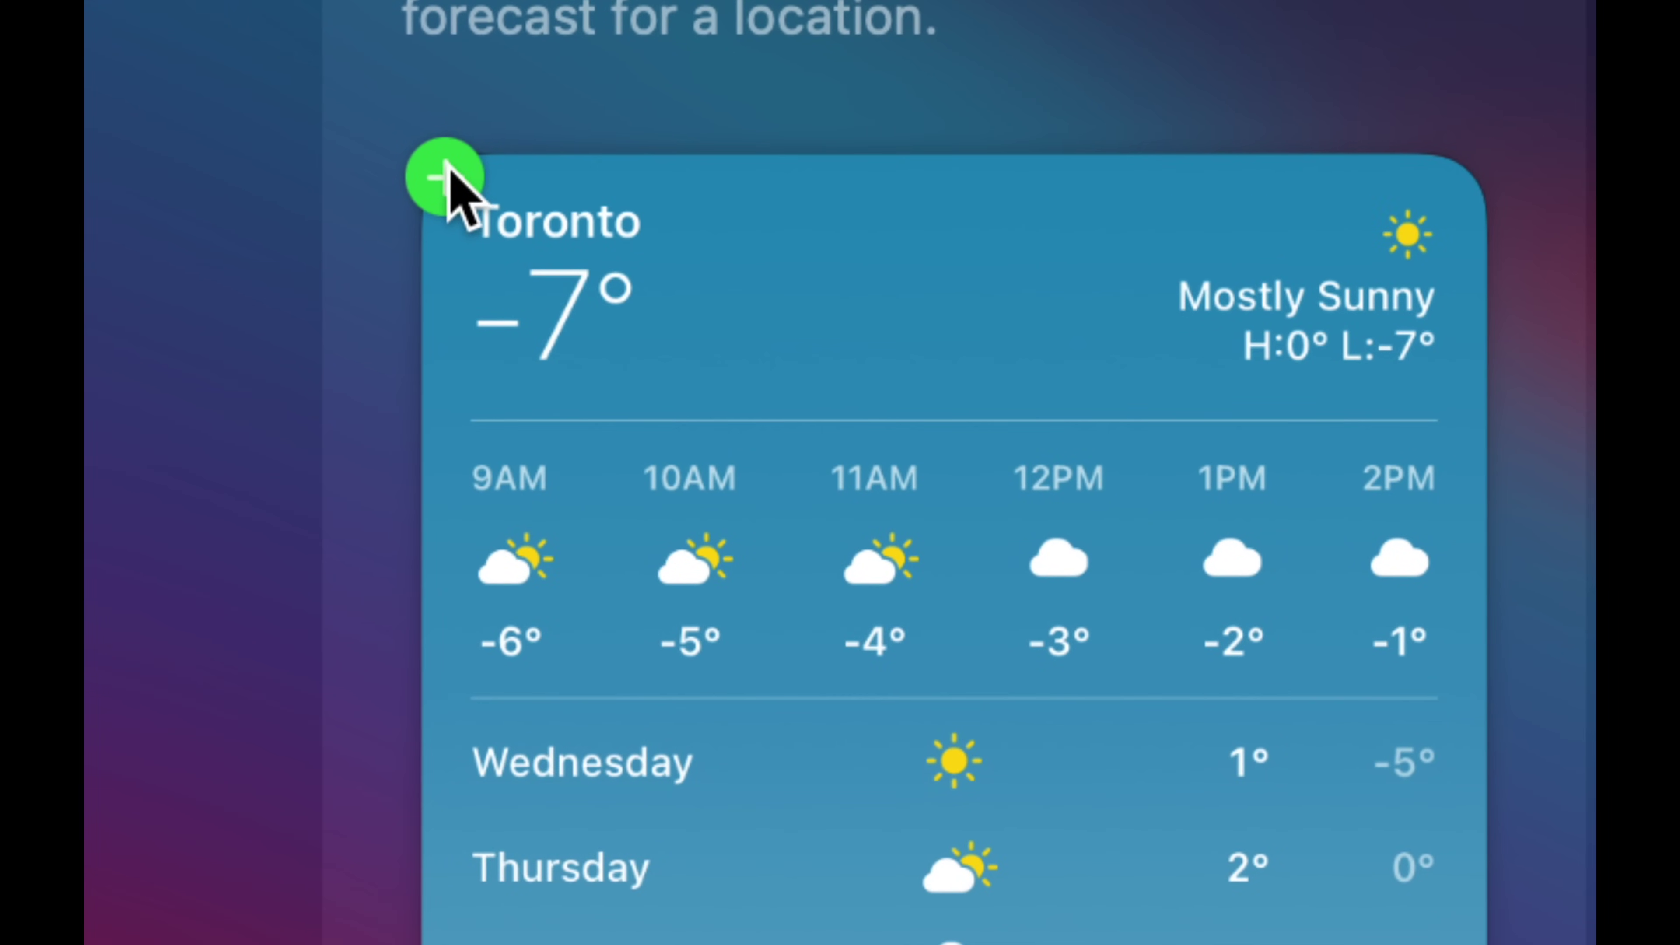
left_click(447, 173)
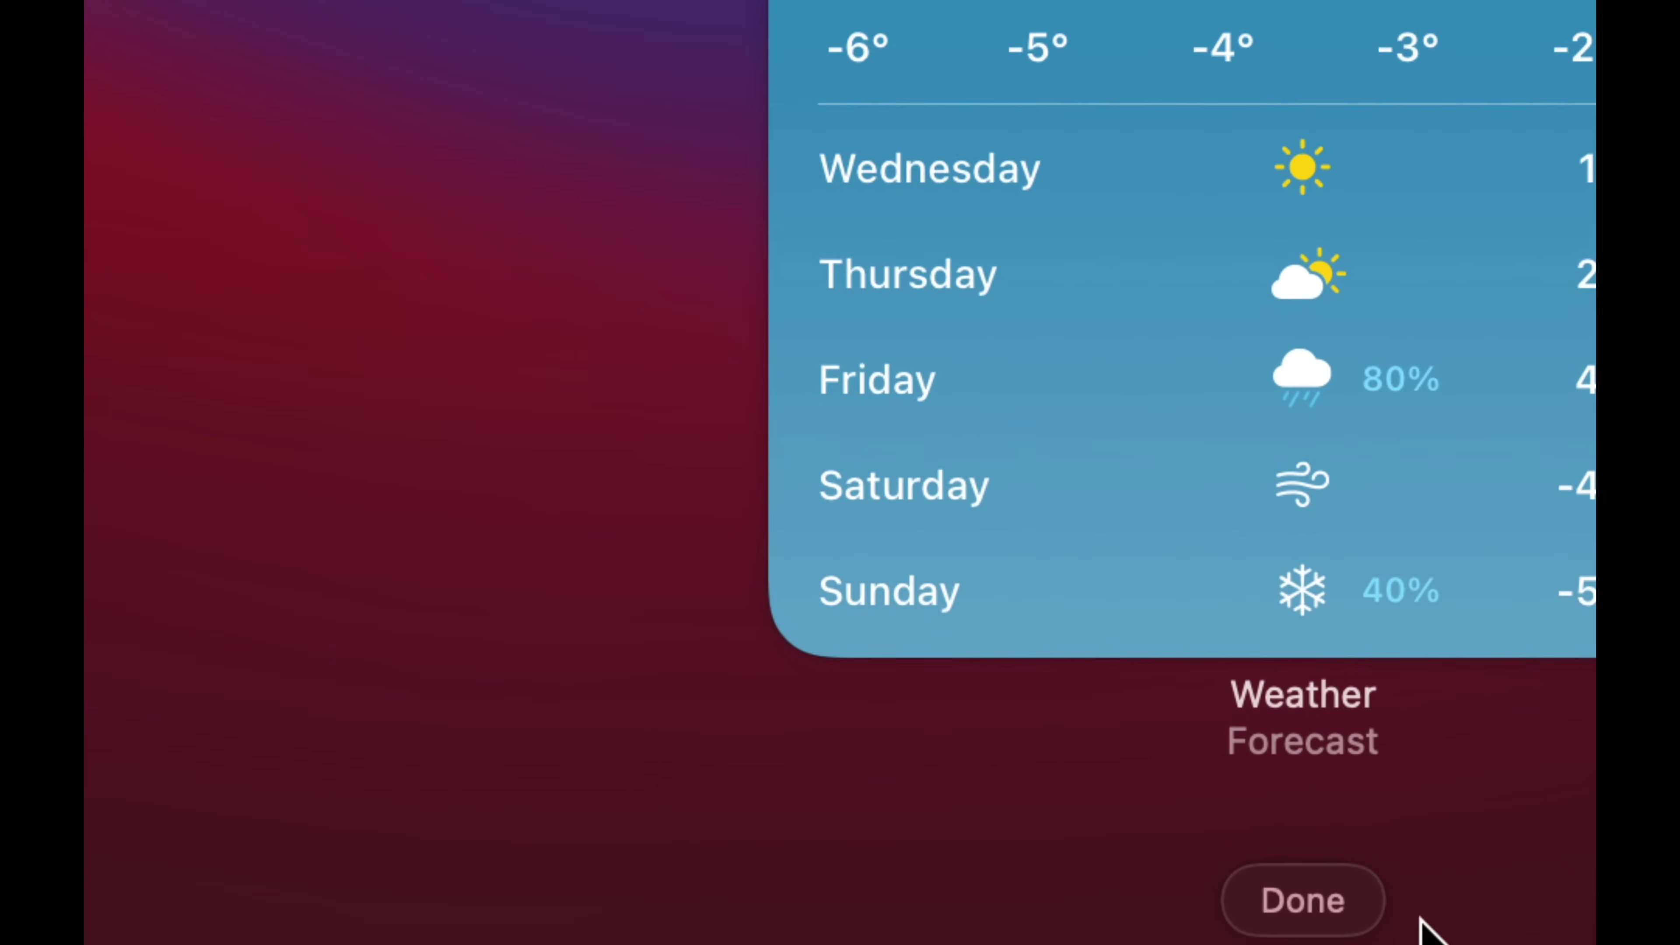
left_click(1394, 920)
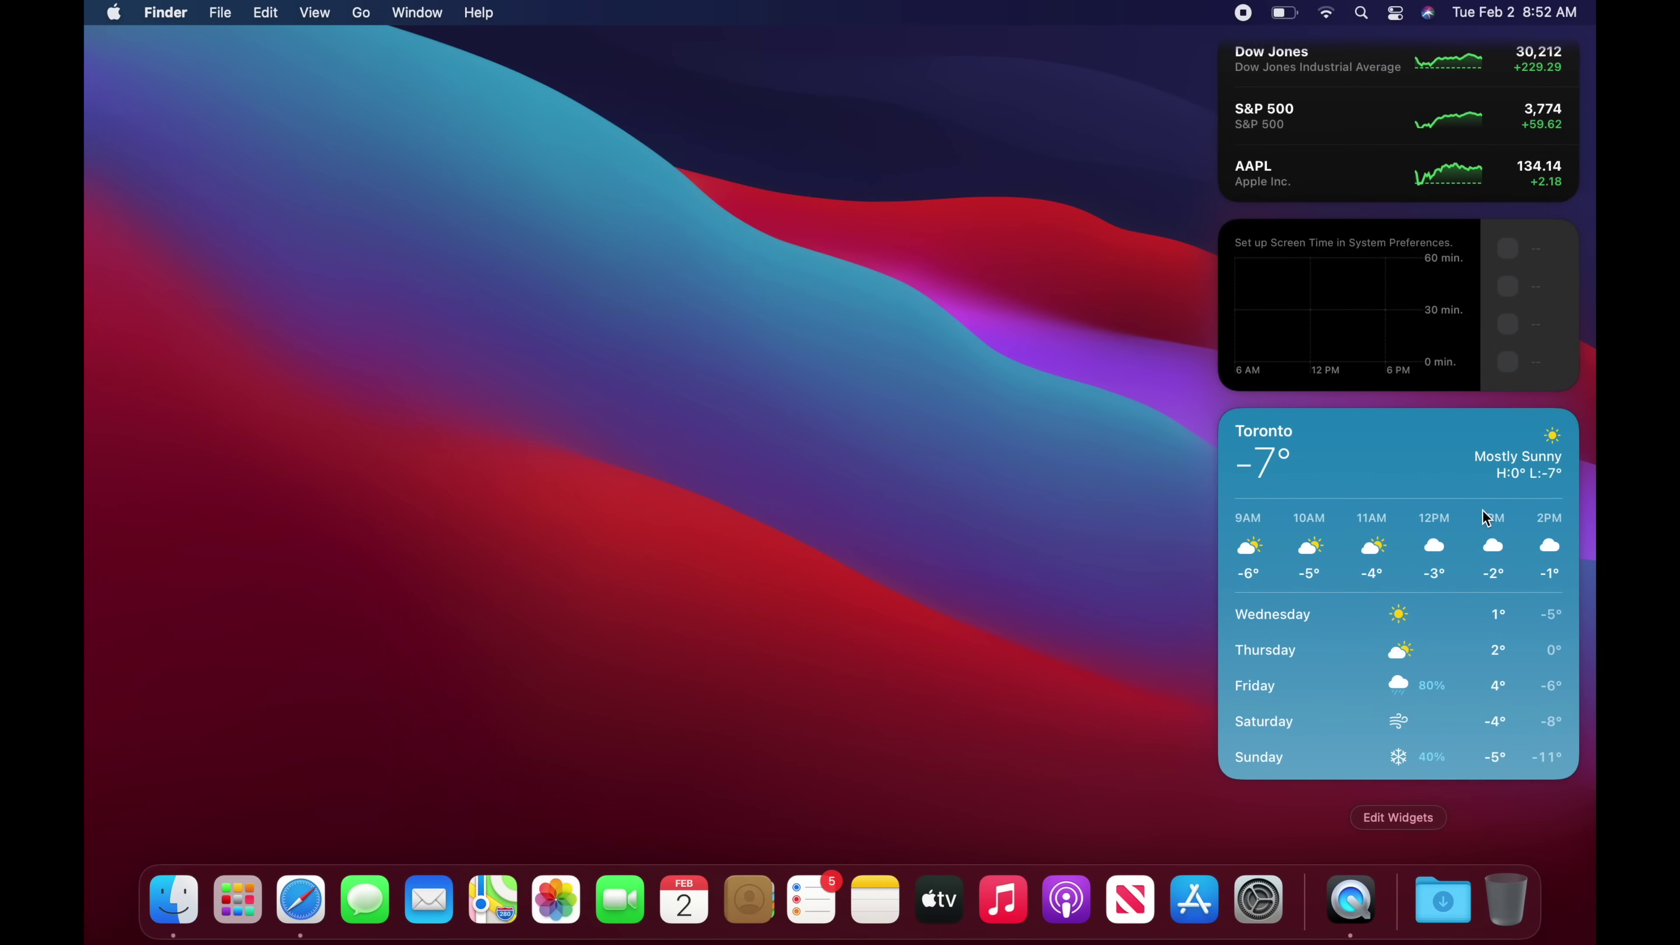
scroll(1488, 523, "up", 6)
scroll(1487, 519, "down", 6)
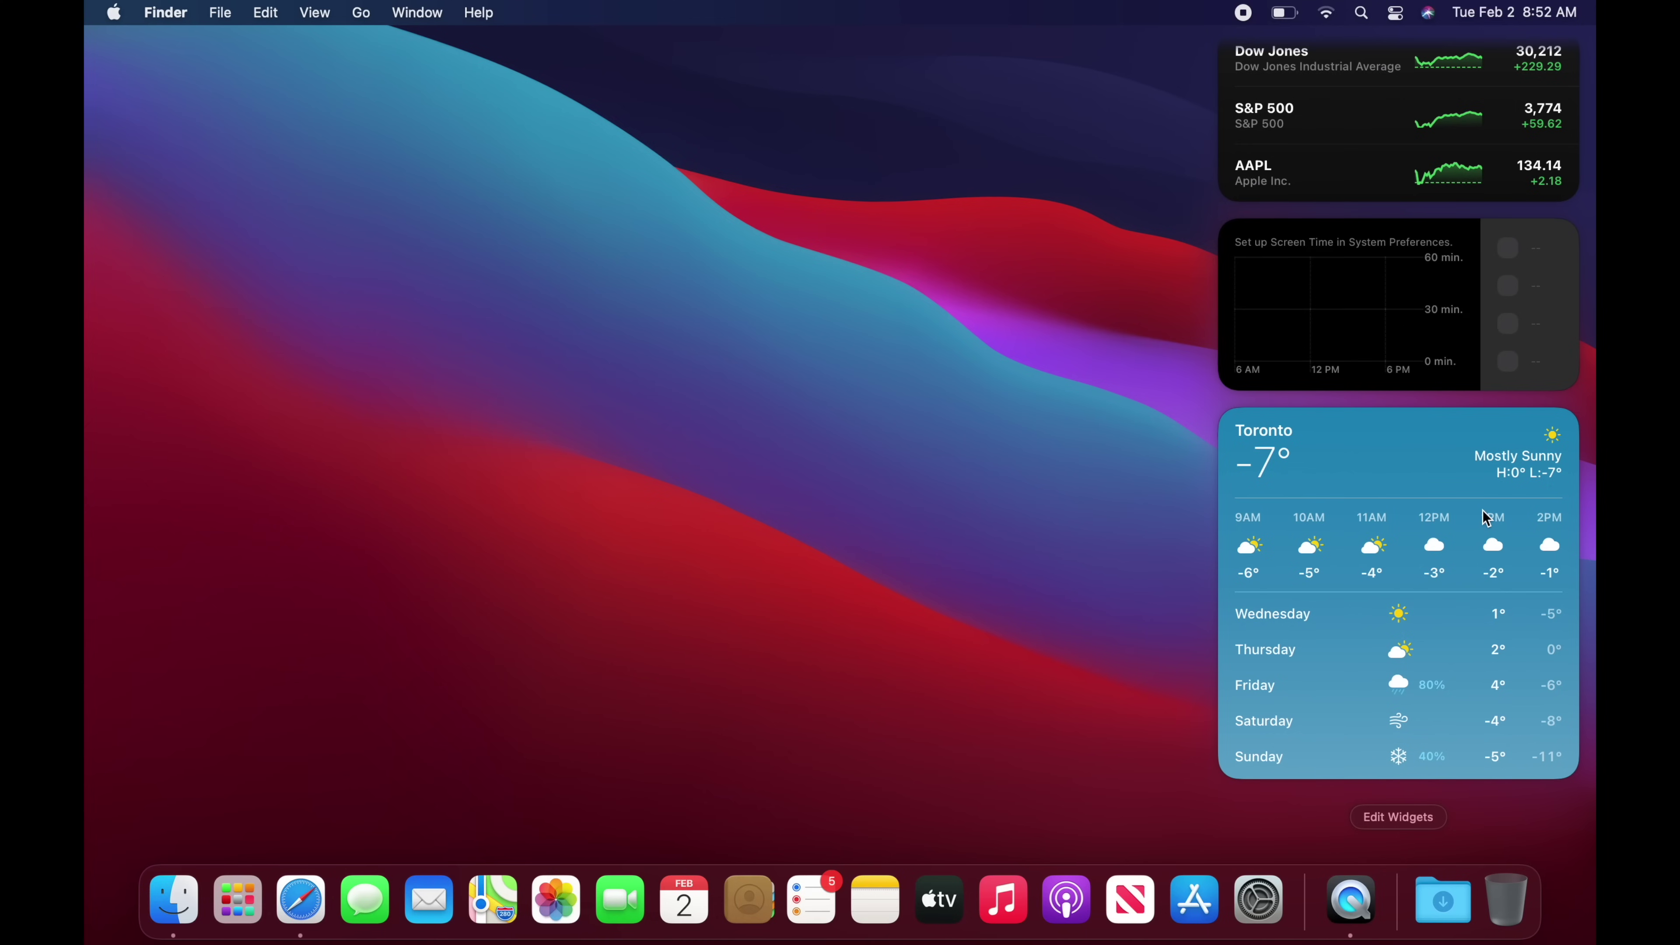
Step: Close Notification Center and turn on Do Not Disturb until tomorrow from Control Center
left_click(1524, 8)
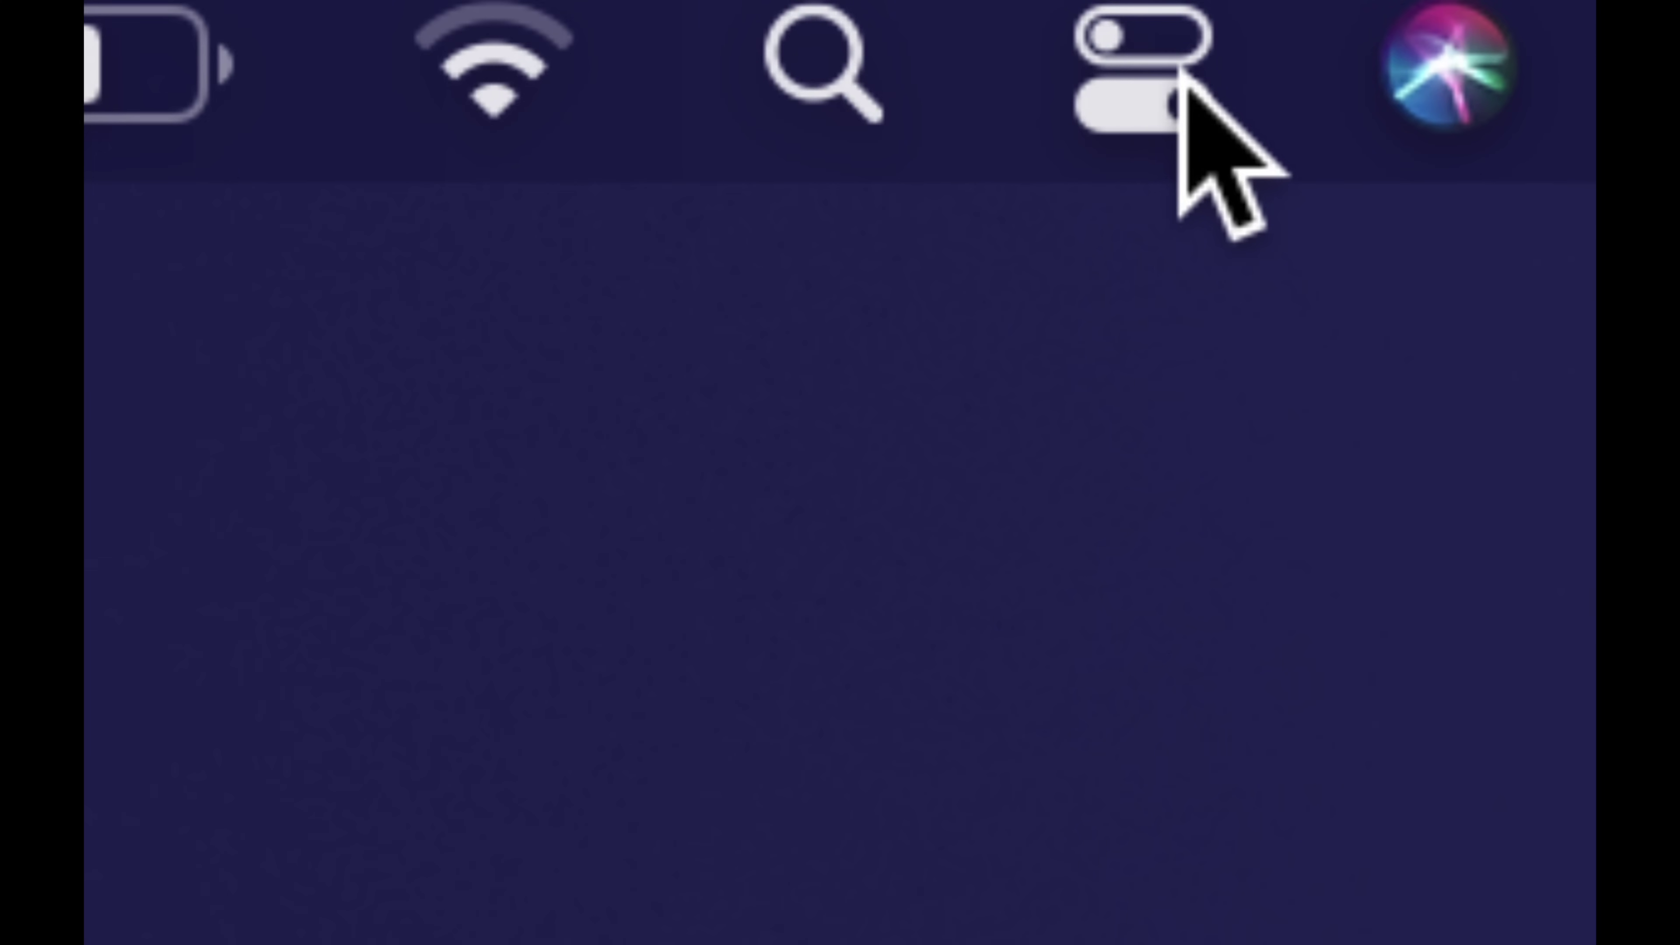
left_click(1181, 70)
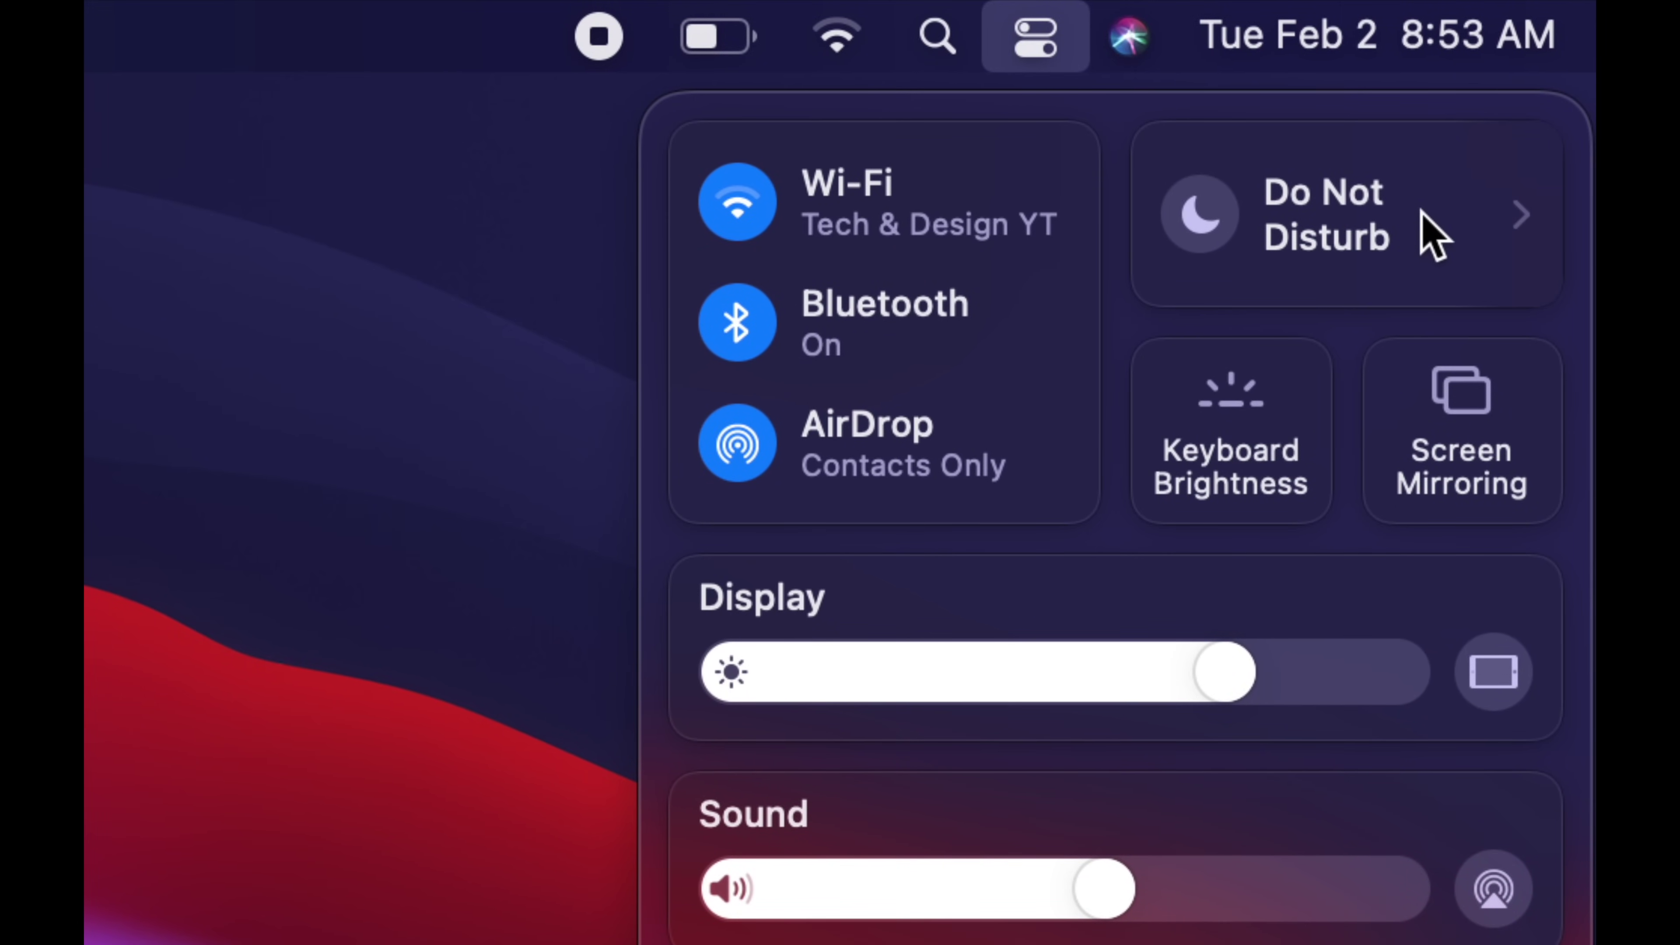
left_click(1422, 211)
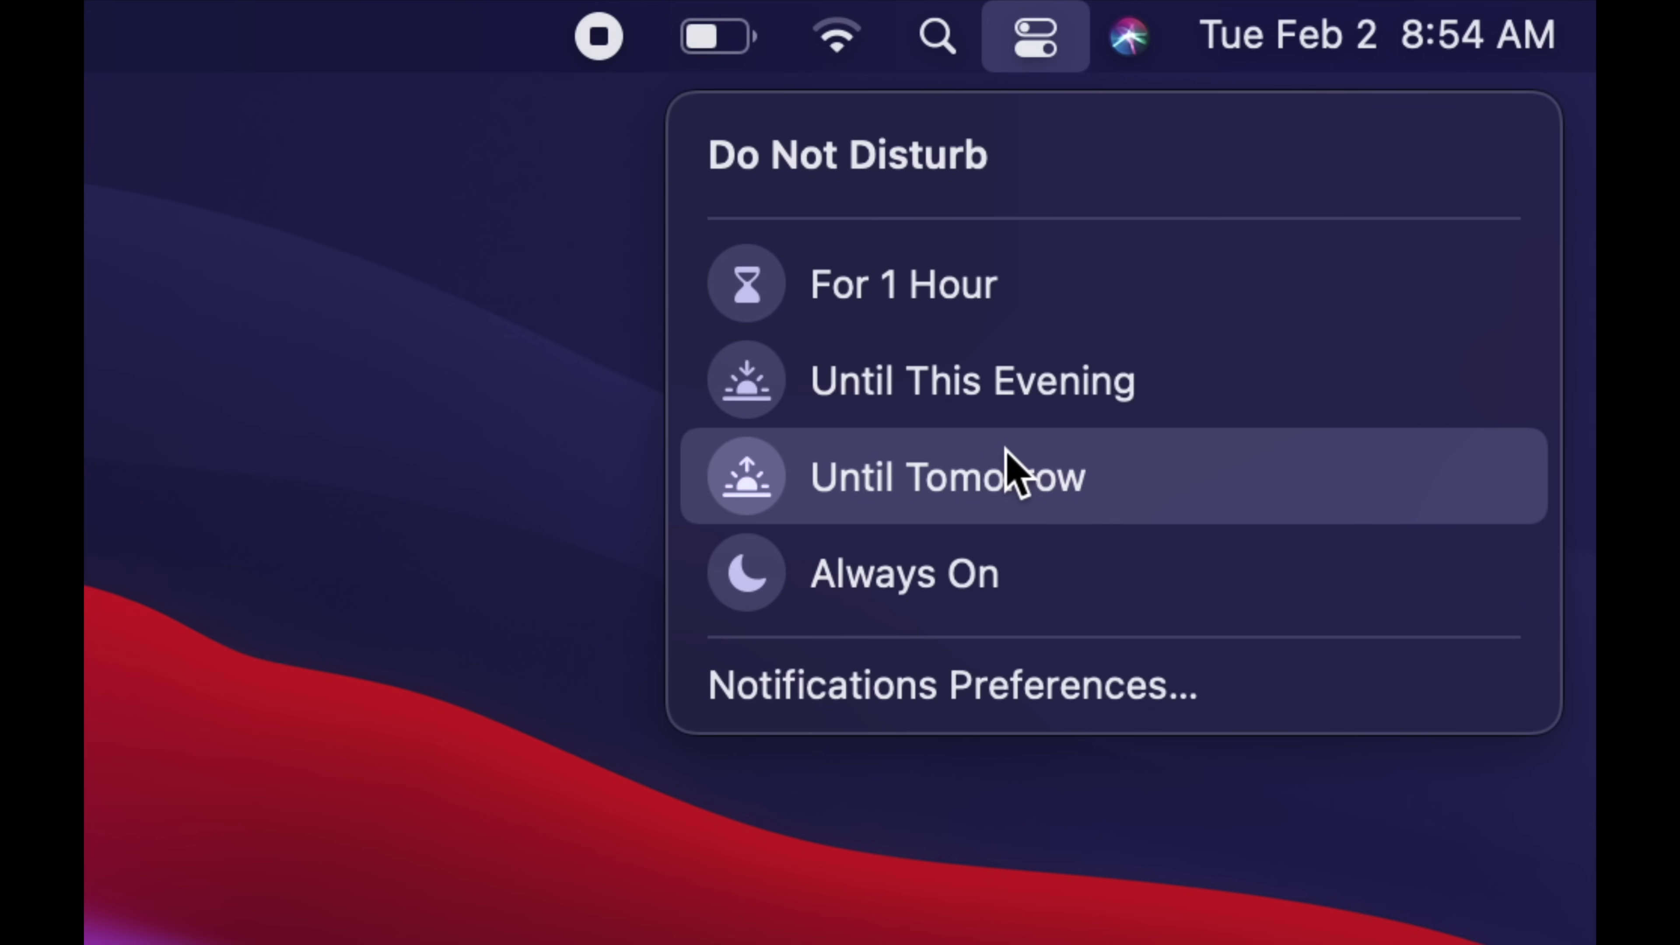
left_click(919, 470)
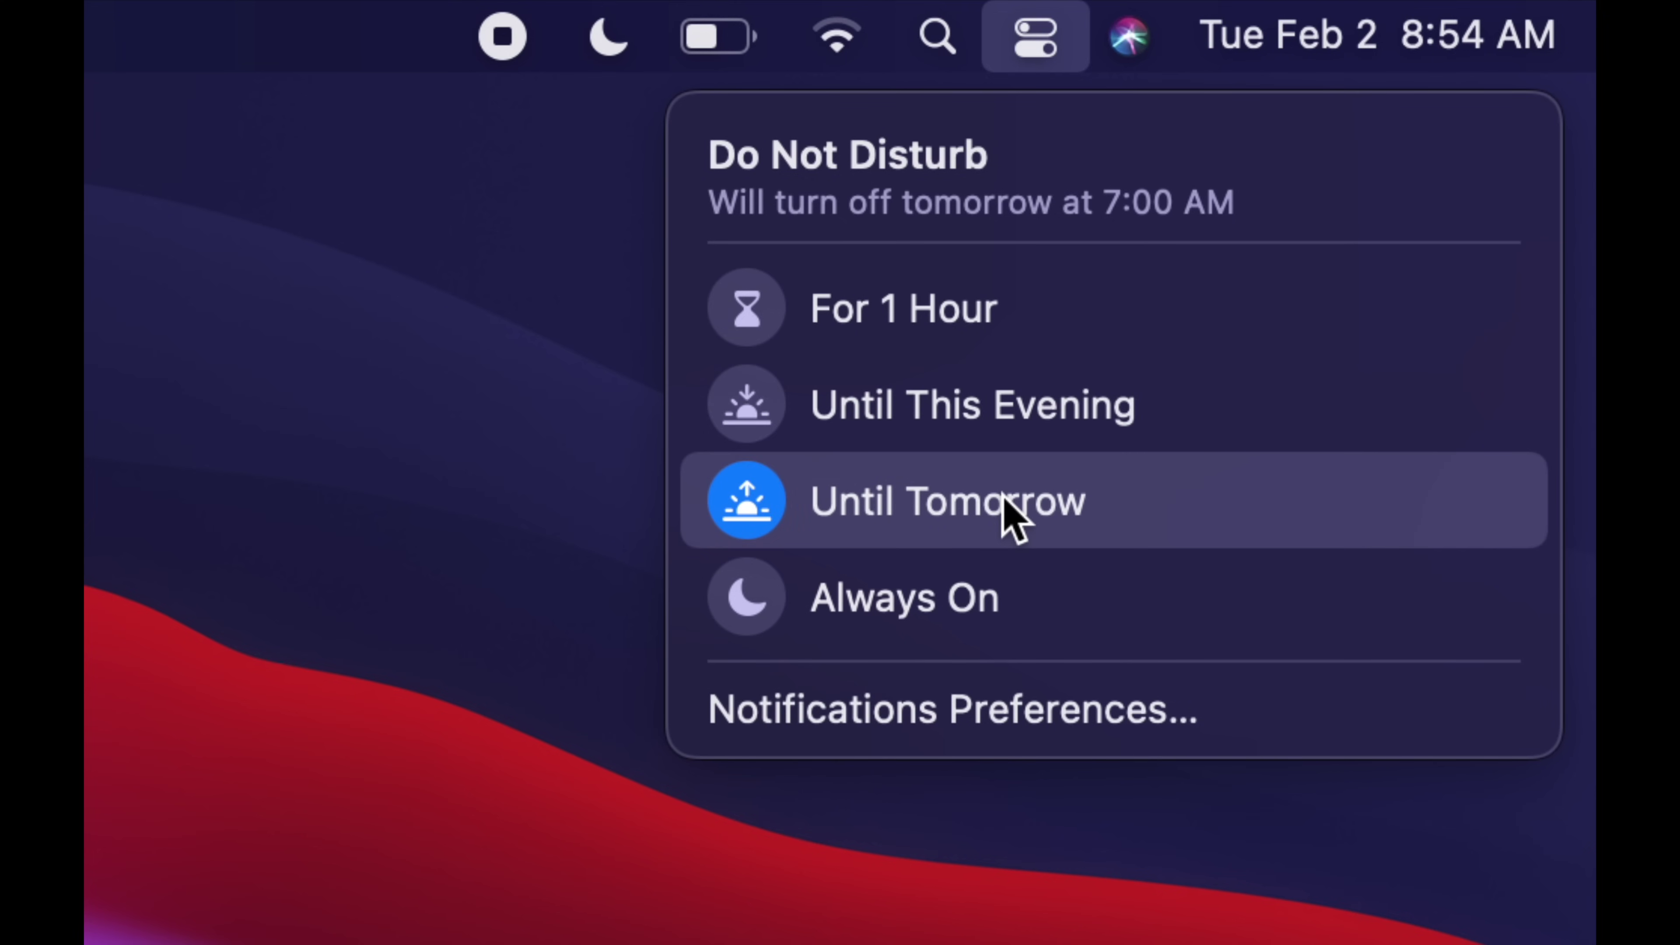
Step: Turn Do Not Disturb back off and close Control Center
left_click(1013, 519)
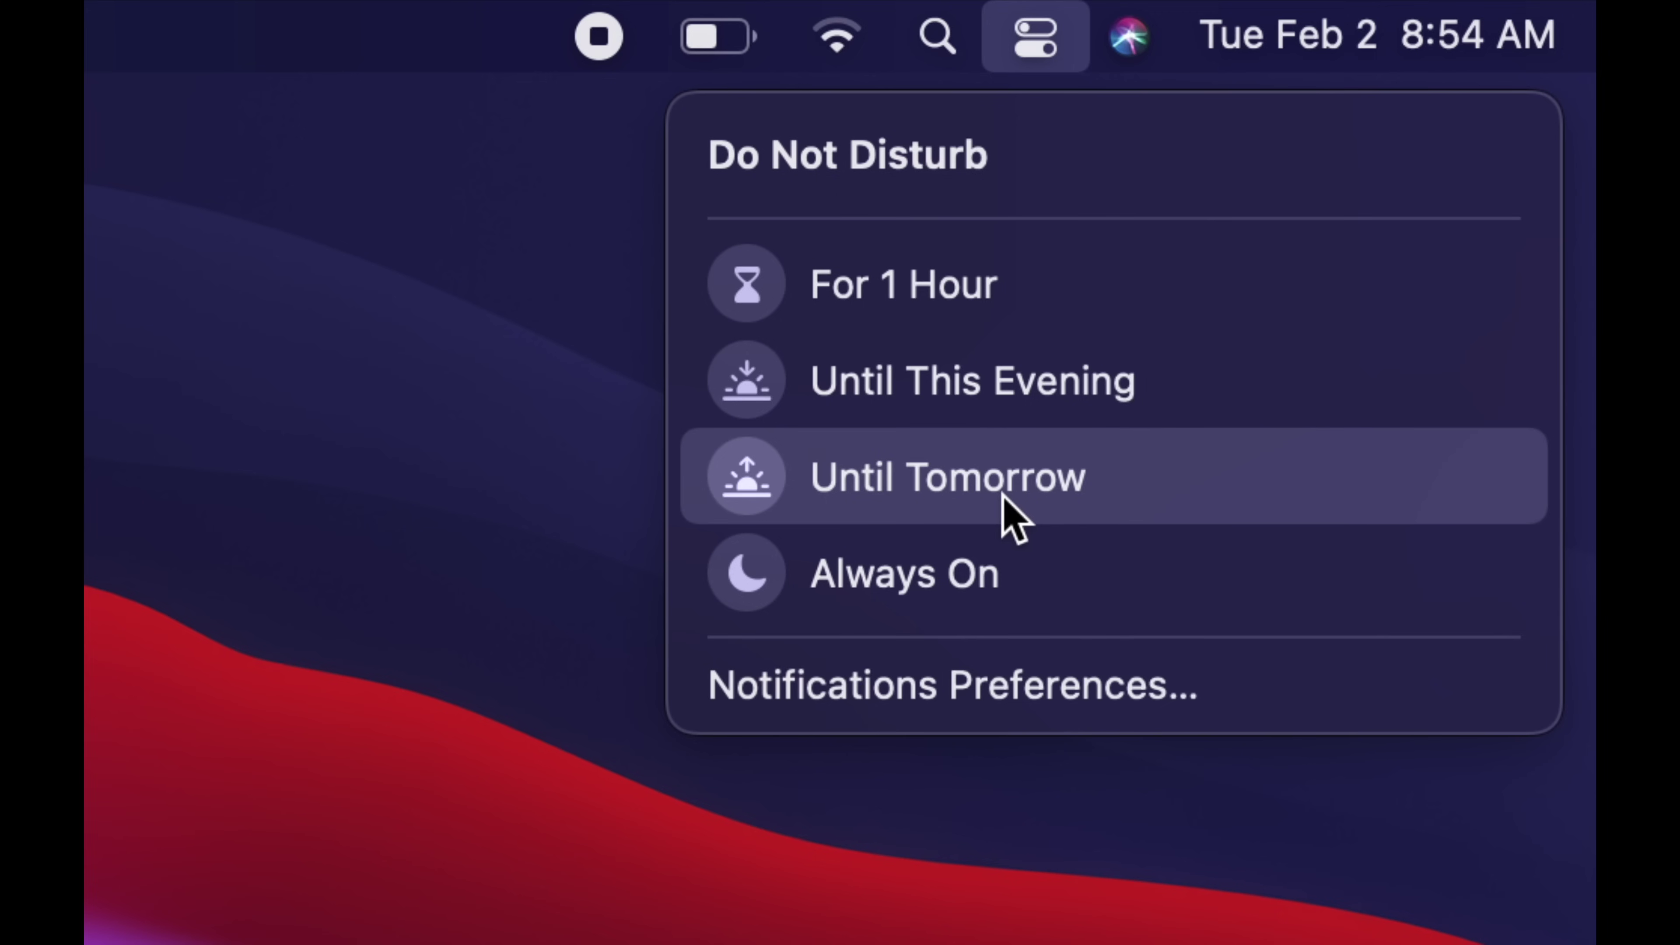
left_click(1050, 5)
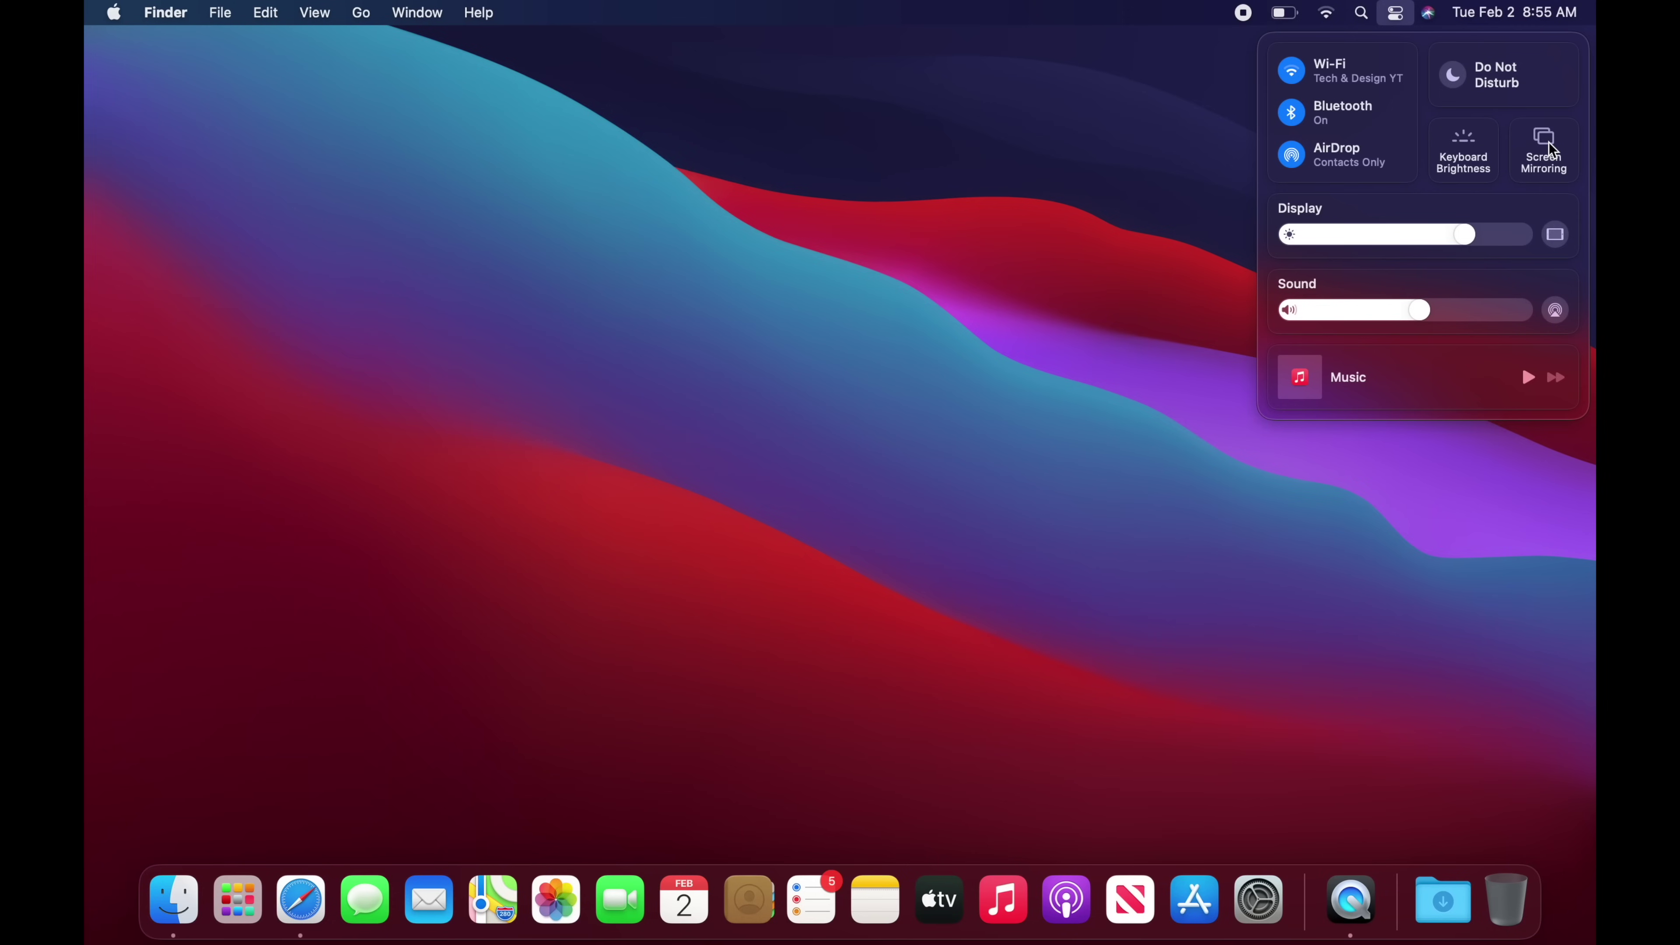
left_click(976, 260)
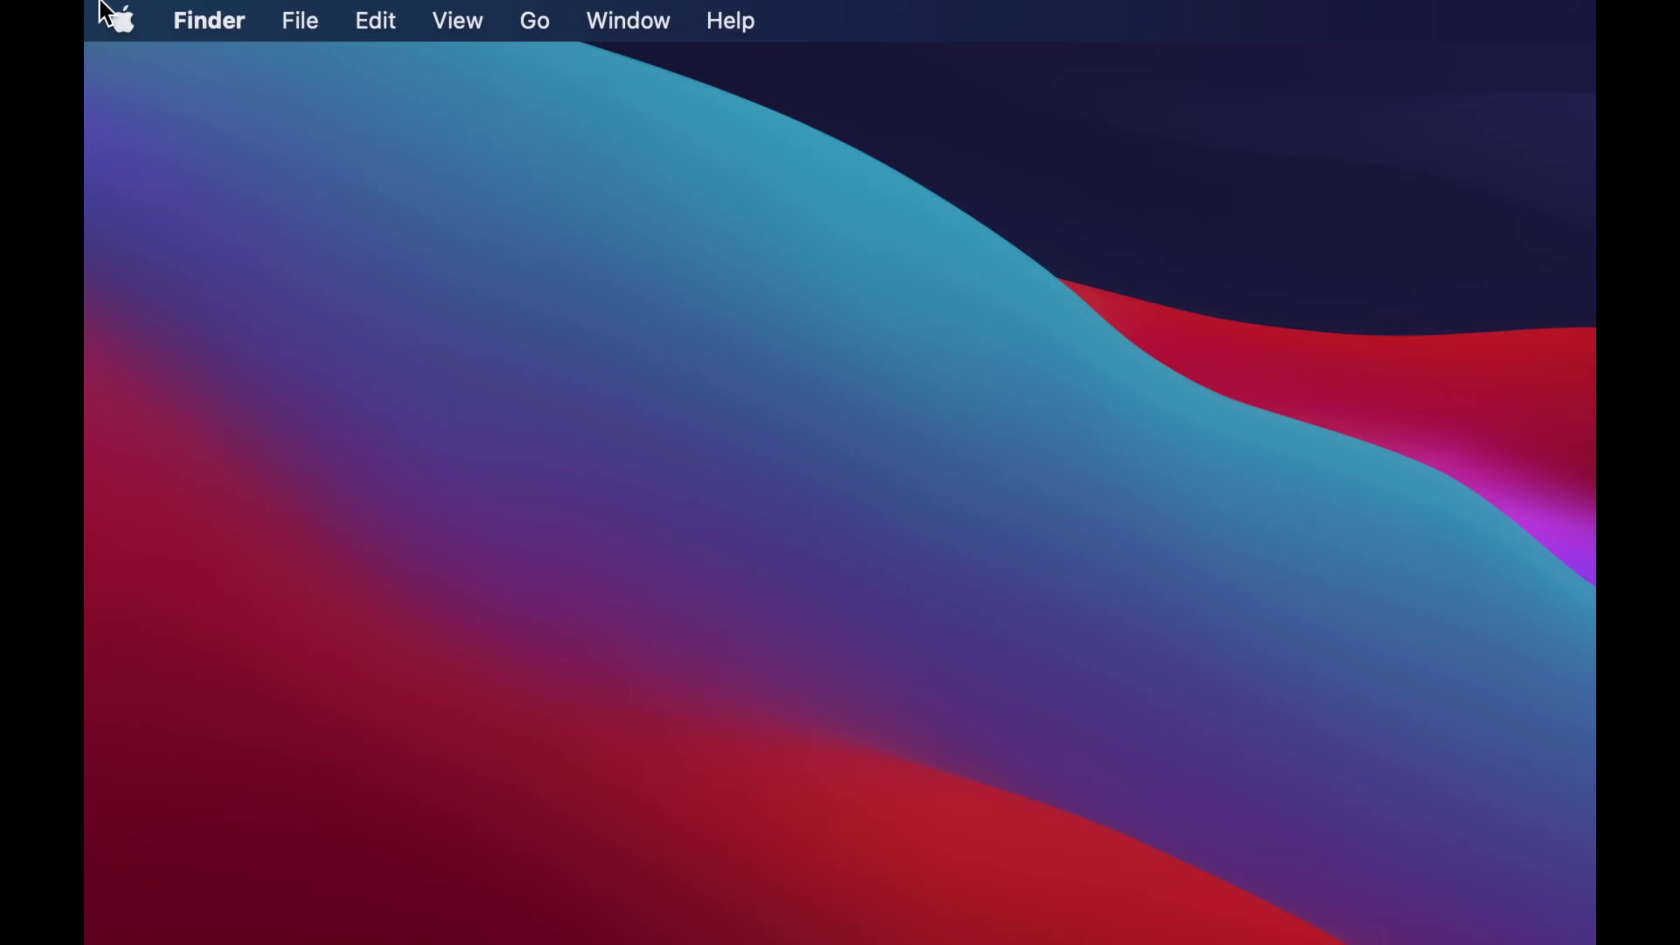
Step: Request a shutdown of the Mac, cancel it at the confirmation, and review where the Shut Down command is found
left_click(143, 38)
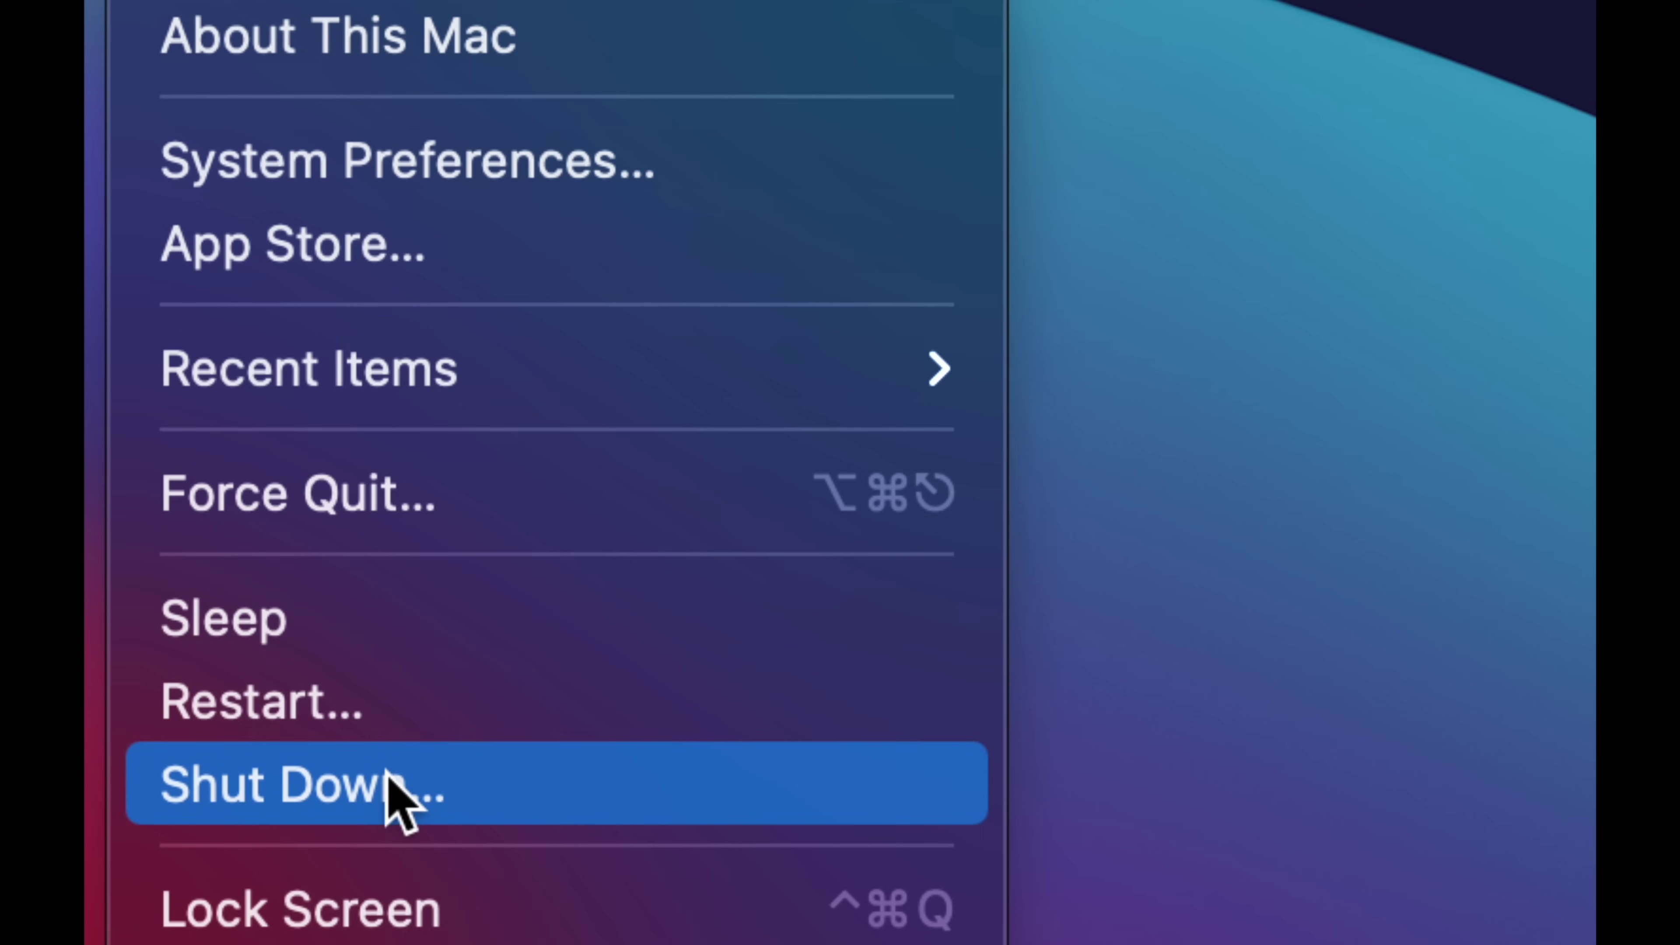
left_click(397, 798)
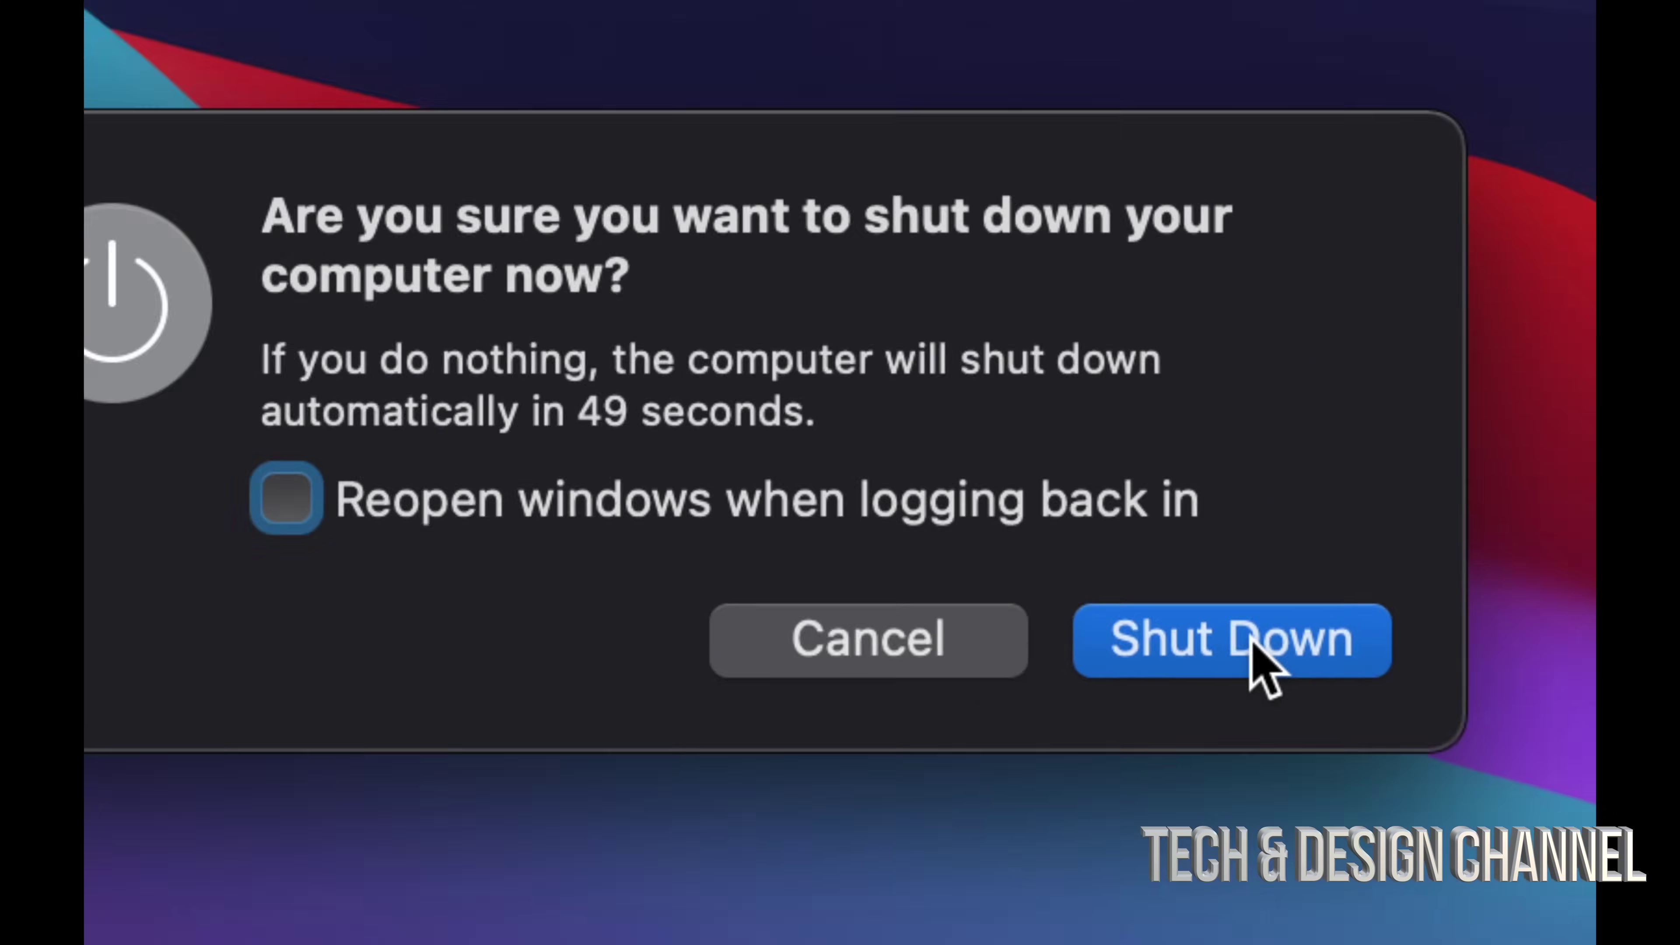
left_click(913, 640)
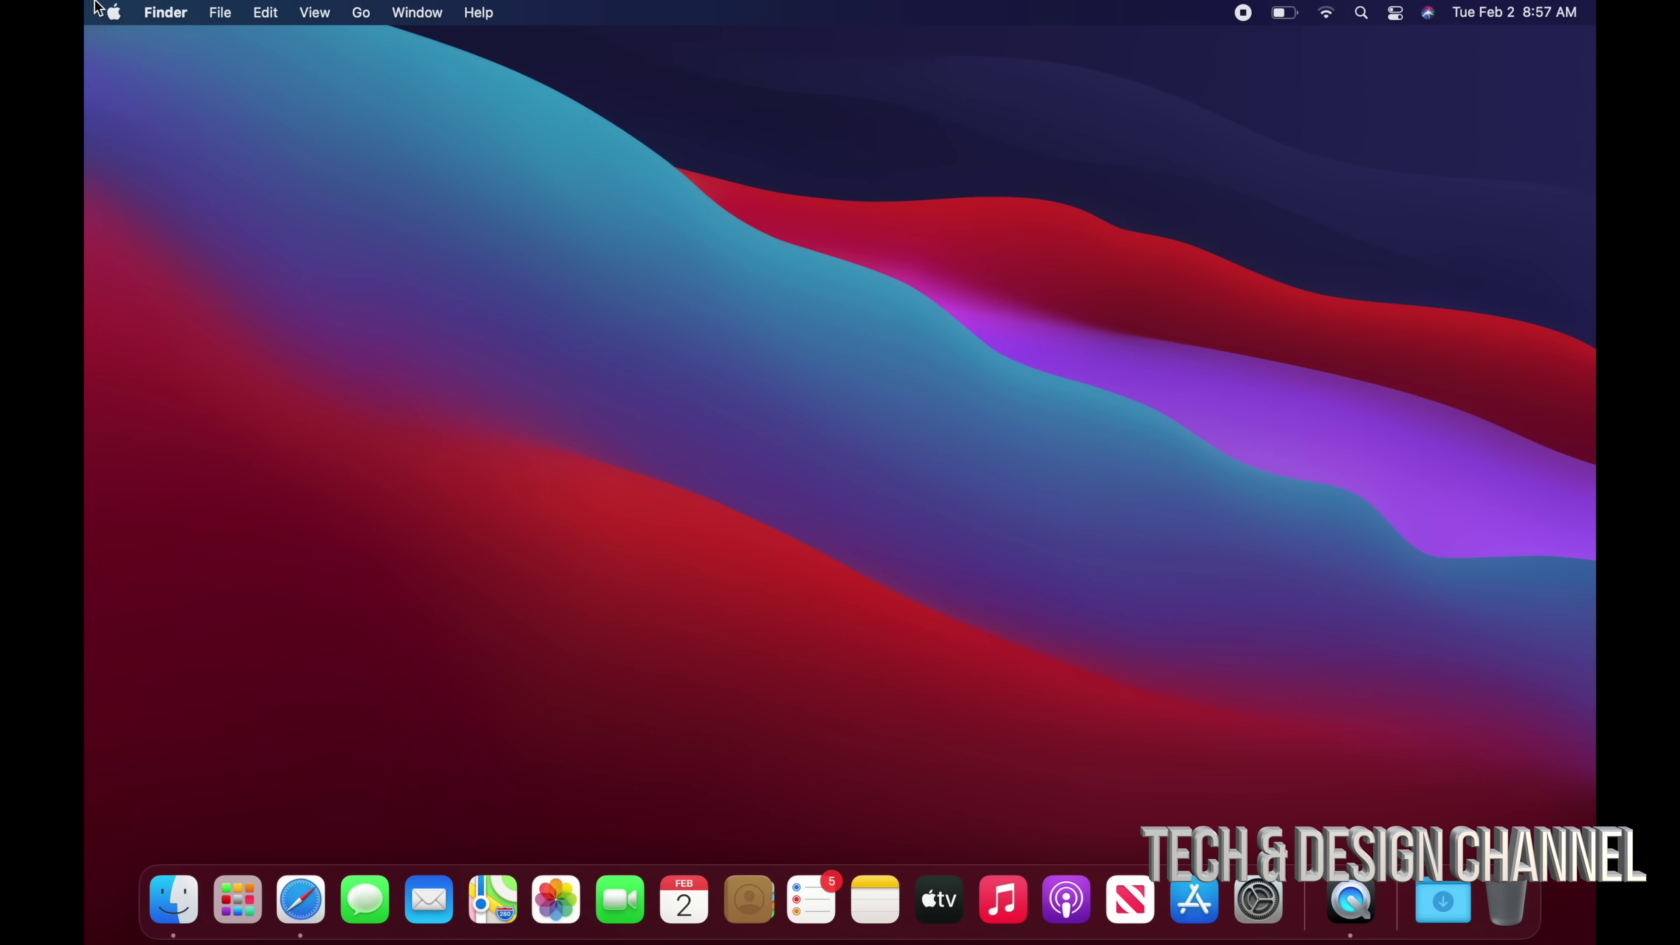
left_click(113, 12)
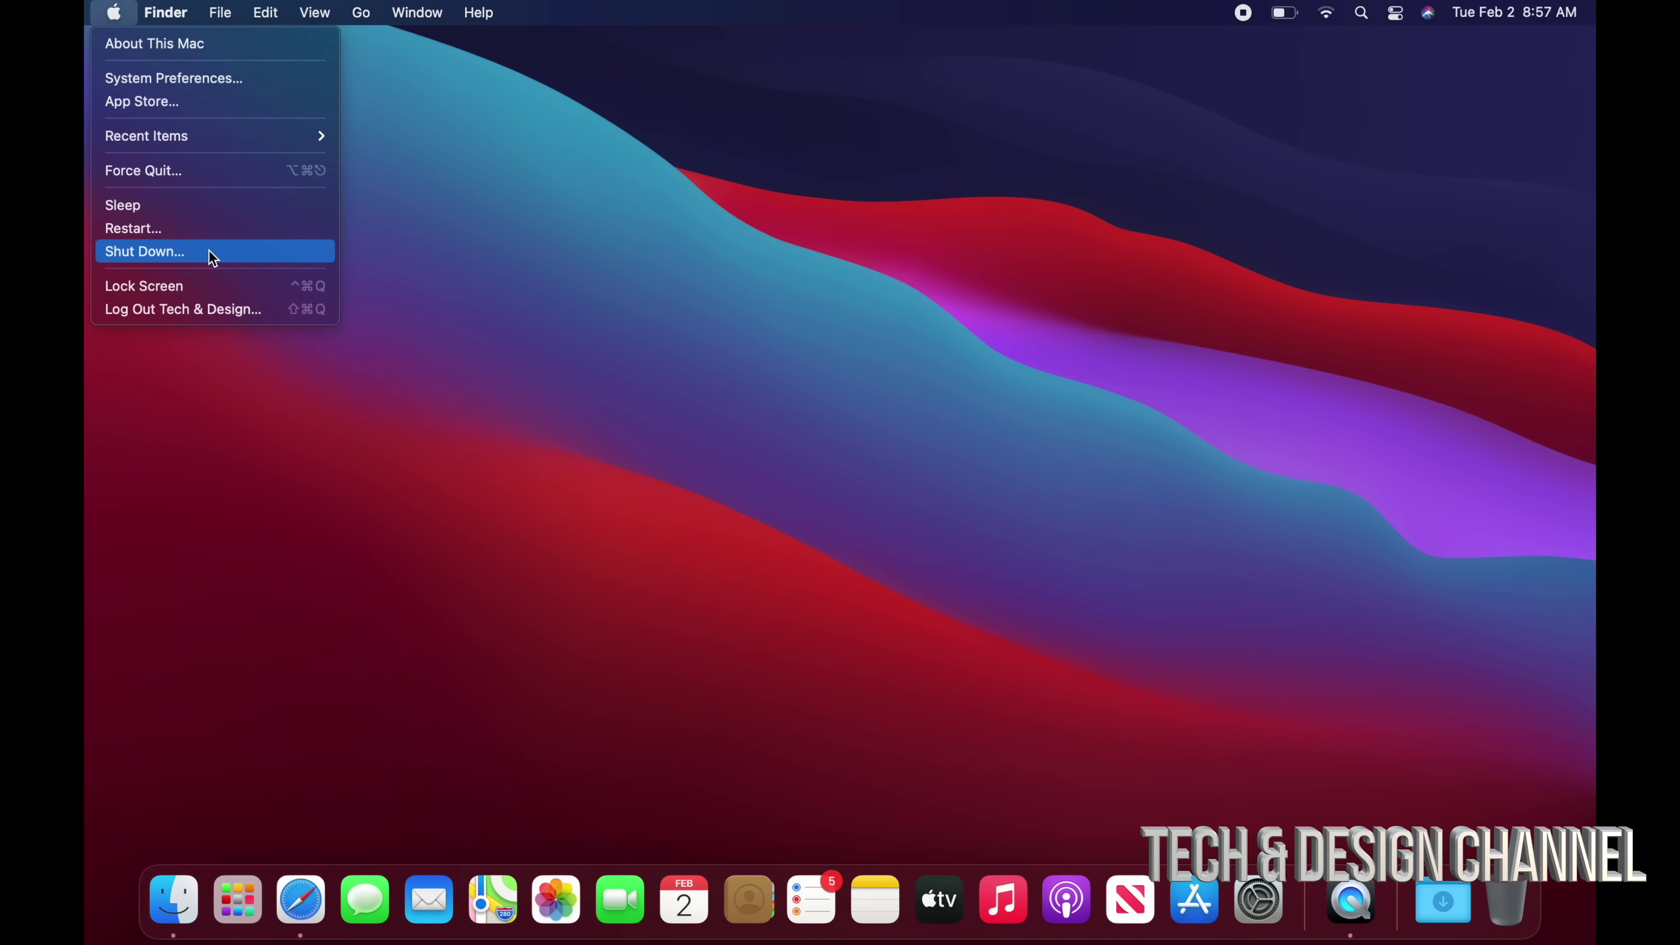
left_click(774, 138)
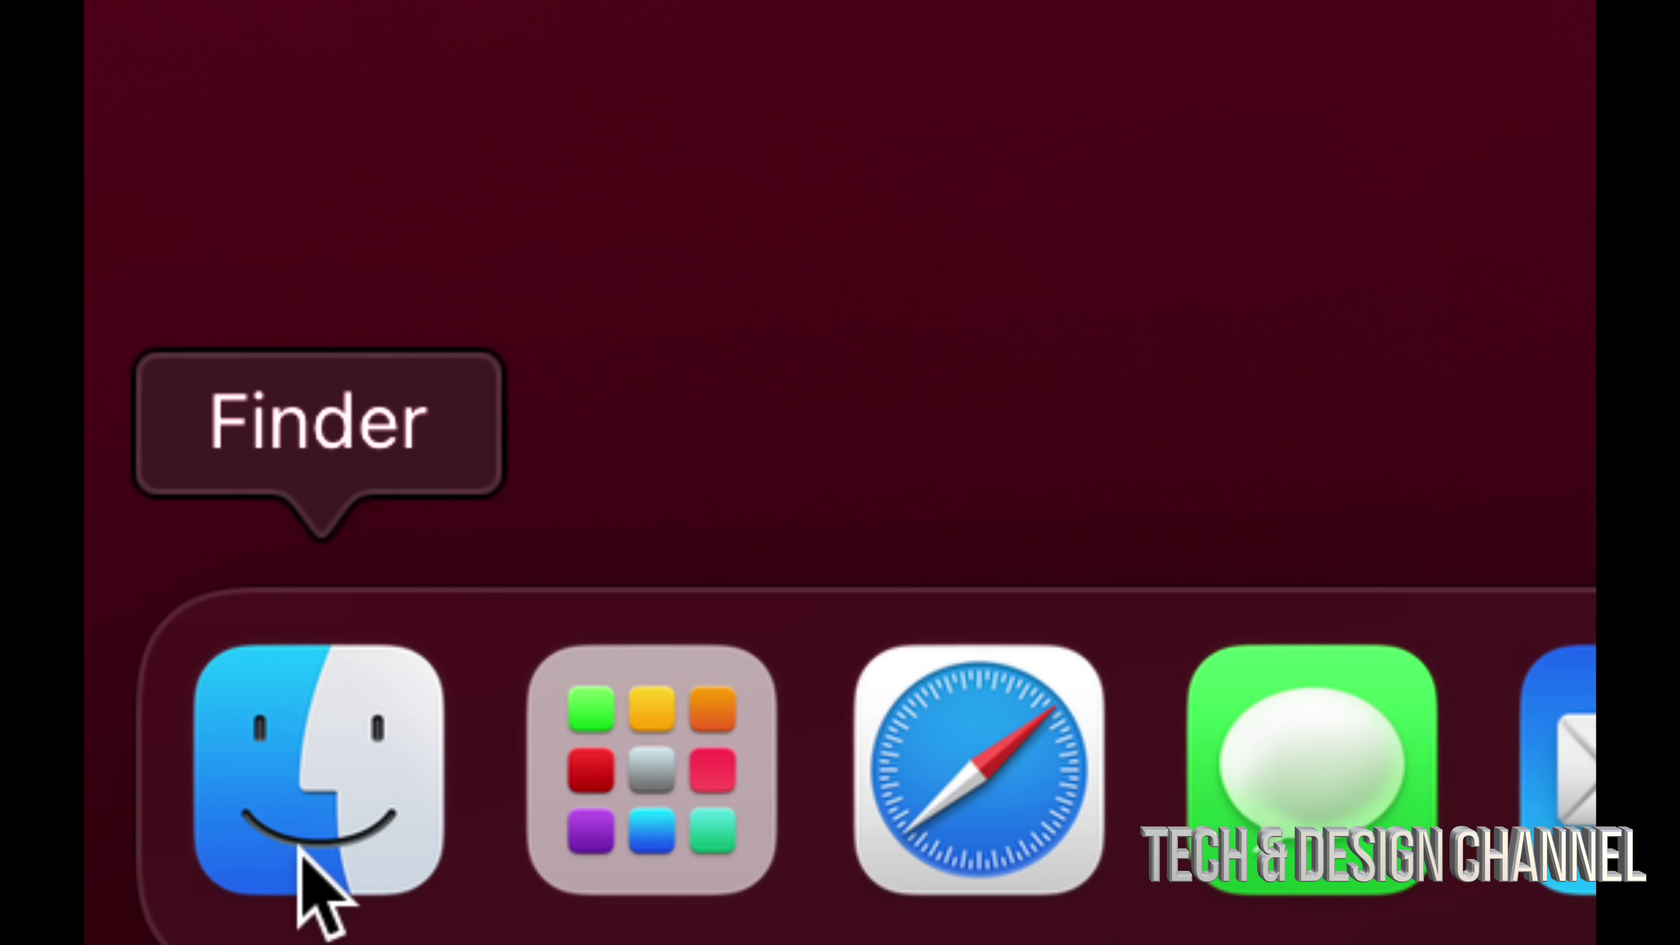
Step: Look through the Applications folder in a repositioned and enlarged Finder window, and close the window
left_click(342, 794)
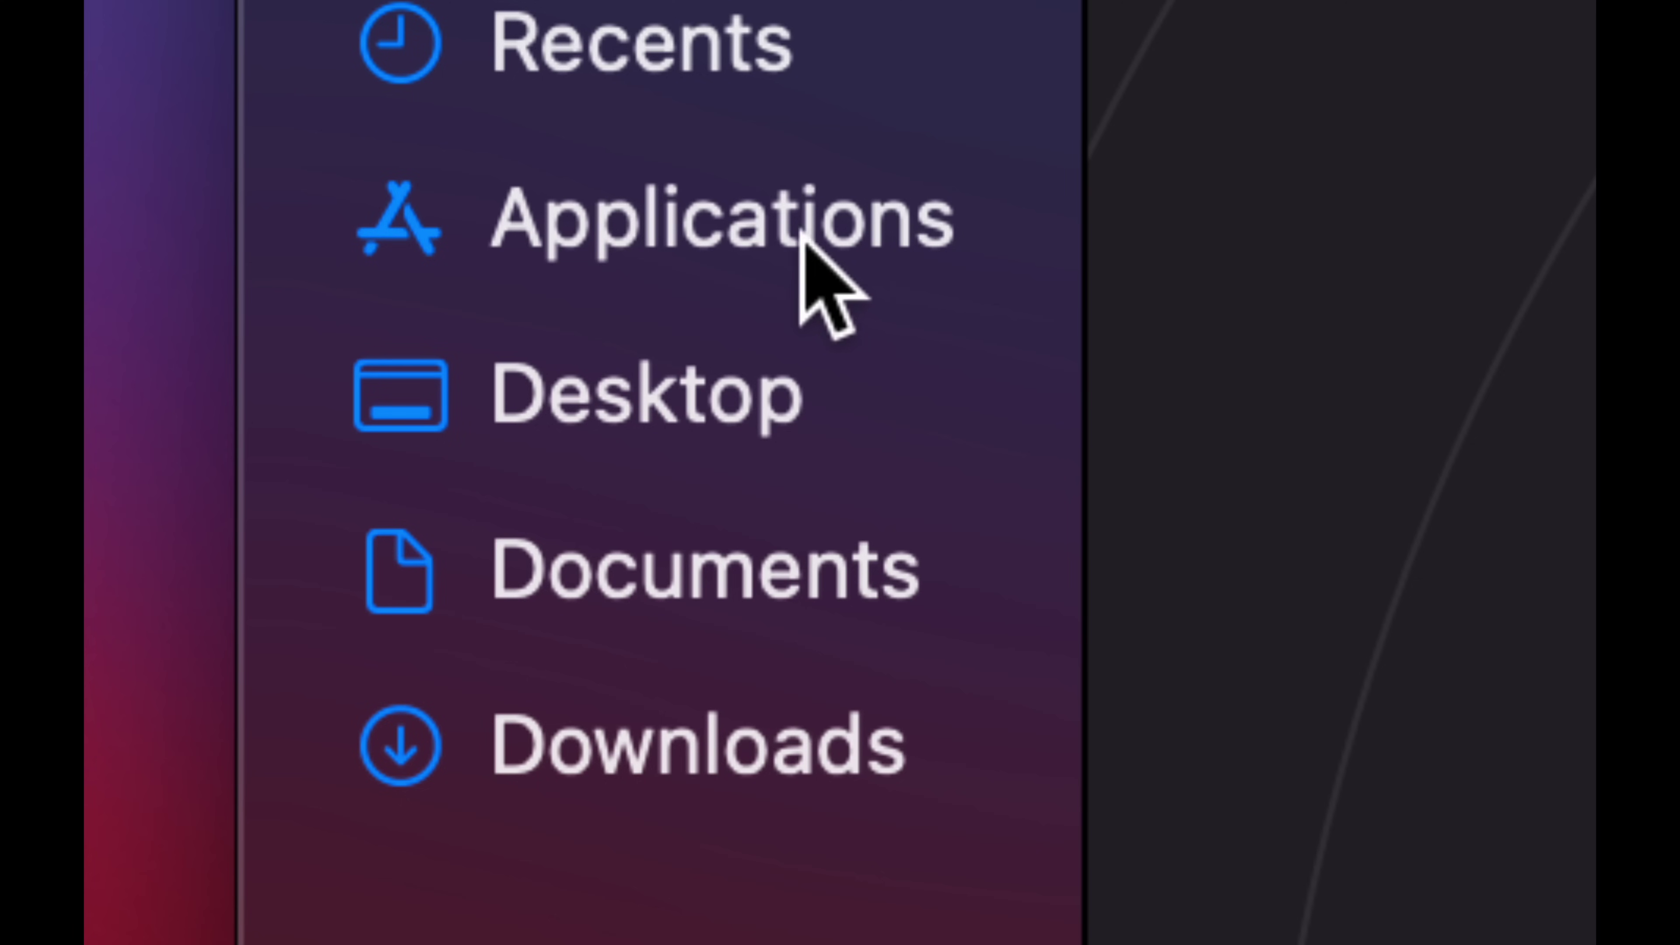
left_click(740, 218)
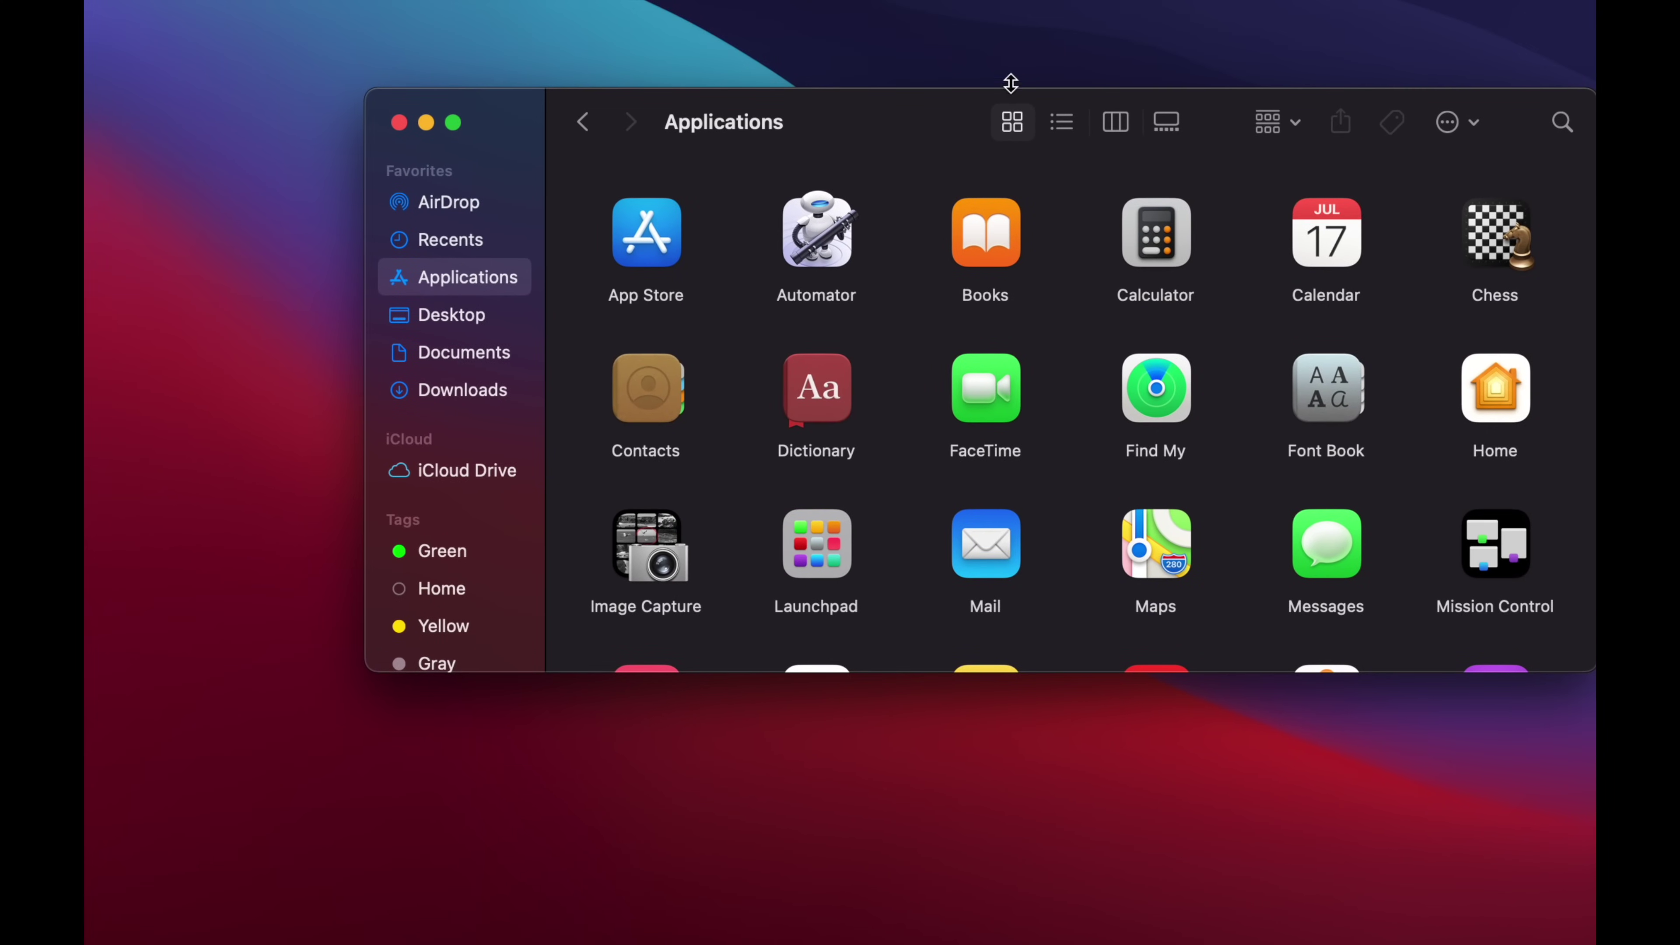
left_click_drag(948, 123, 746, 124)
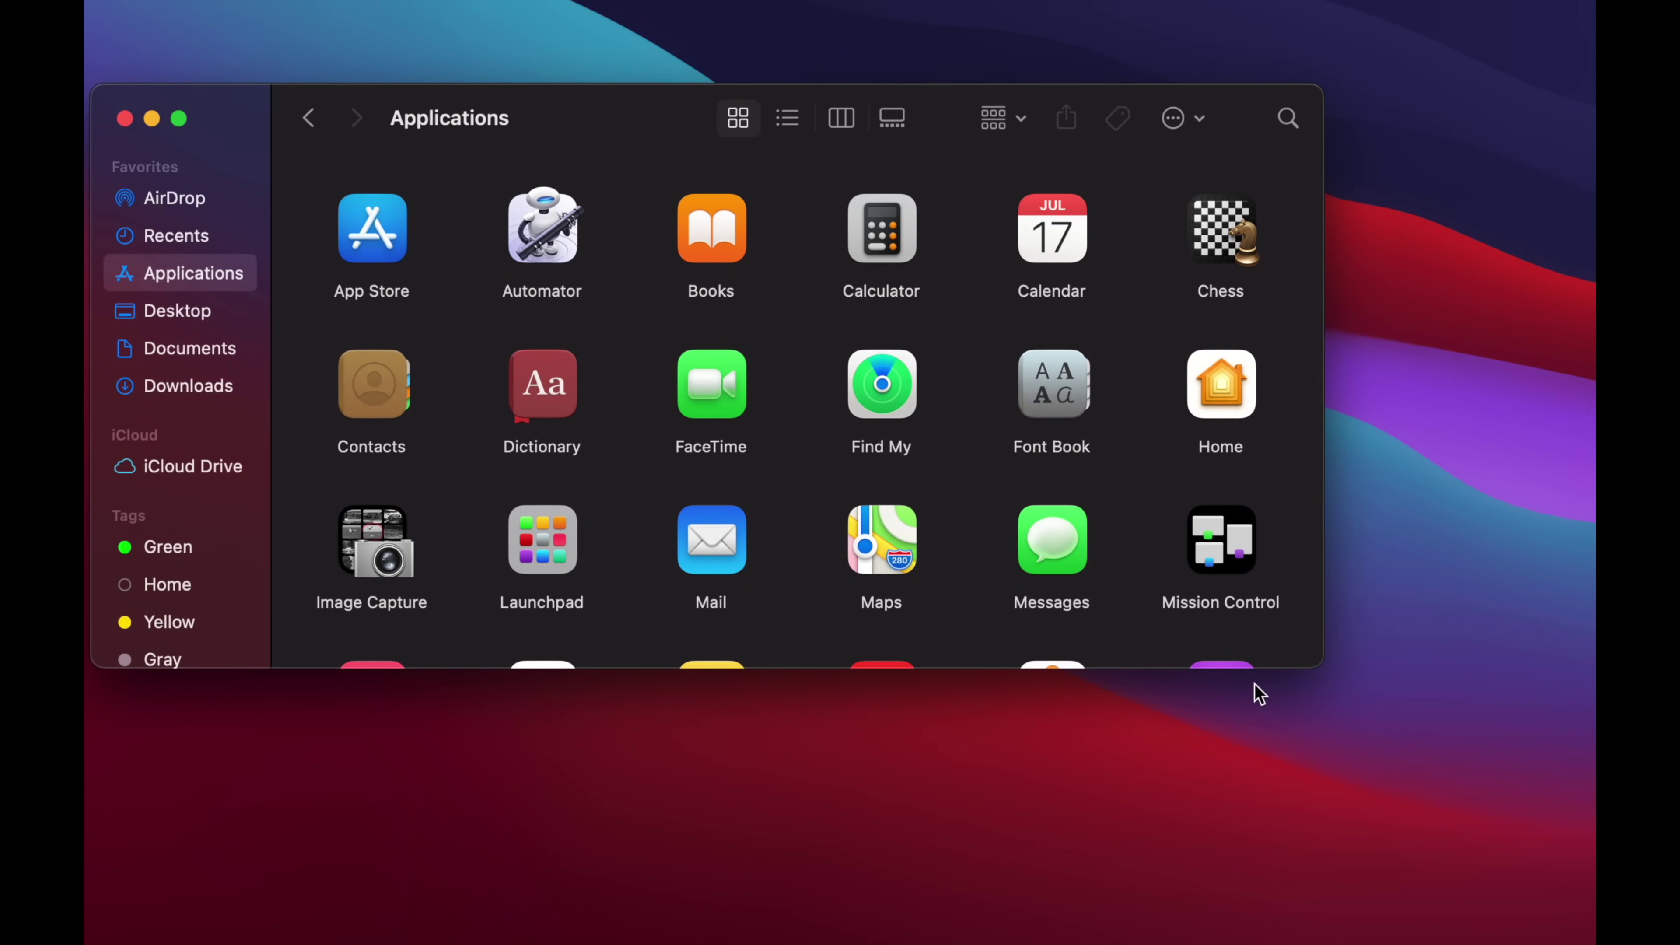
left_click_drag(1320, 664, 1576, 875)
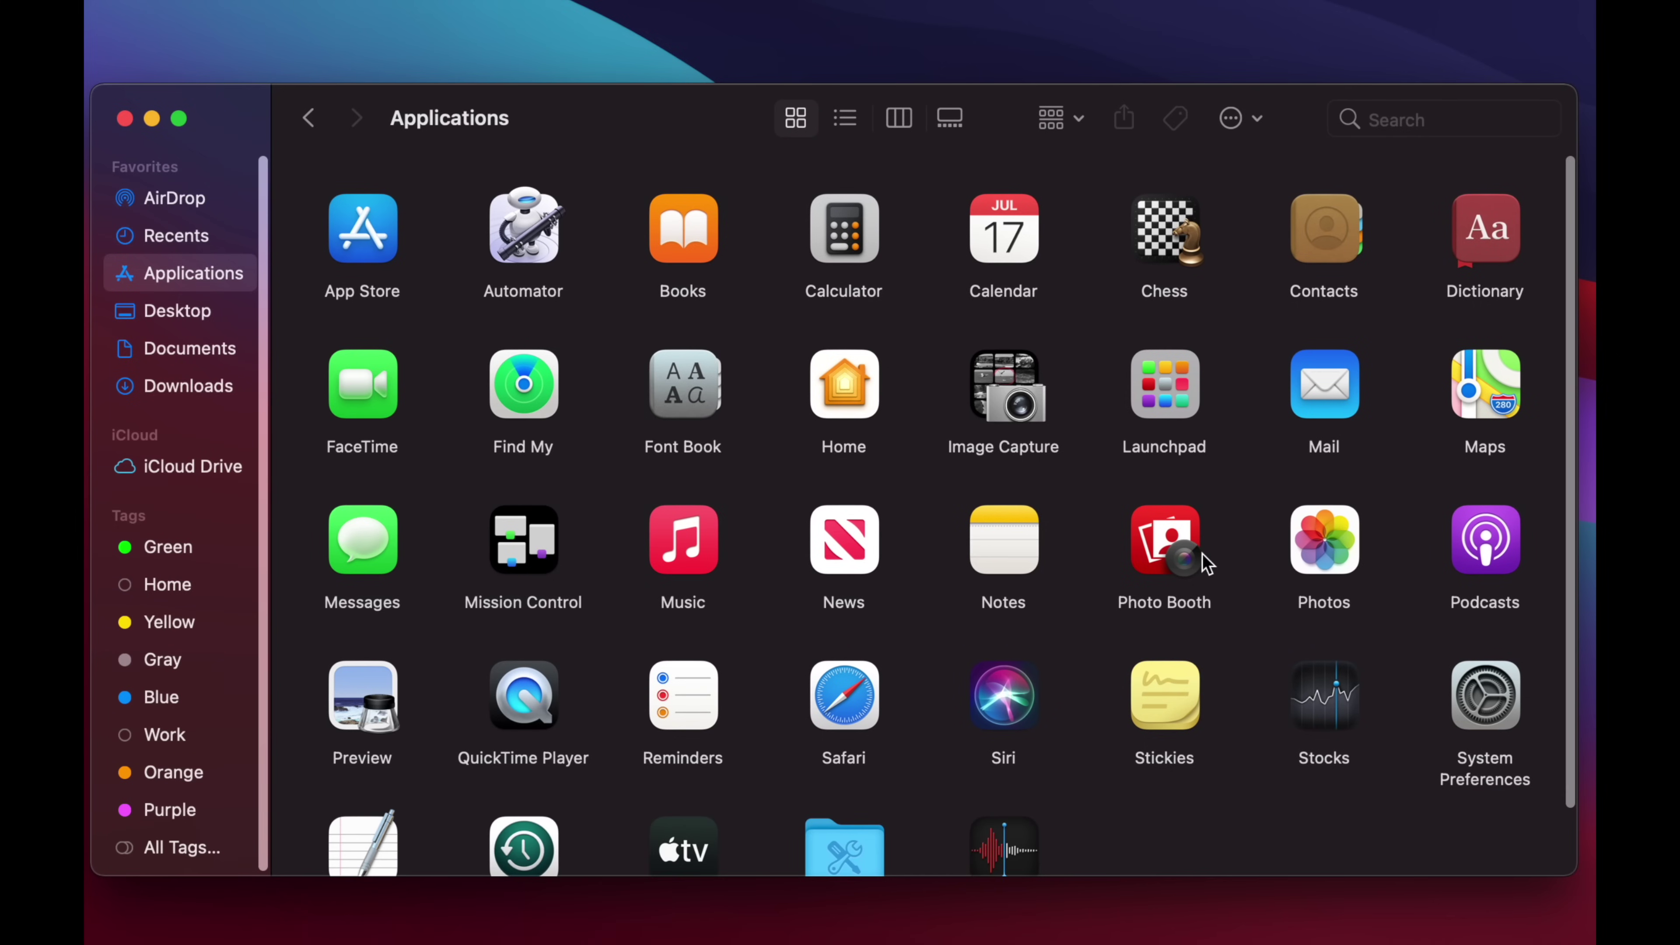
scroll(1202, 556, "down", 3)
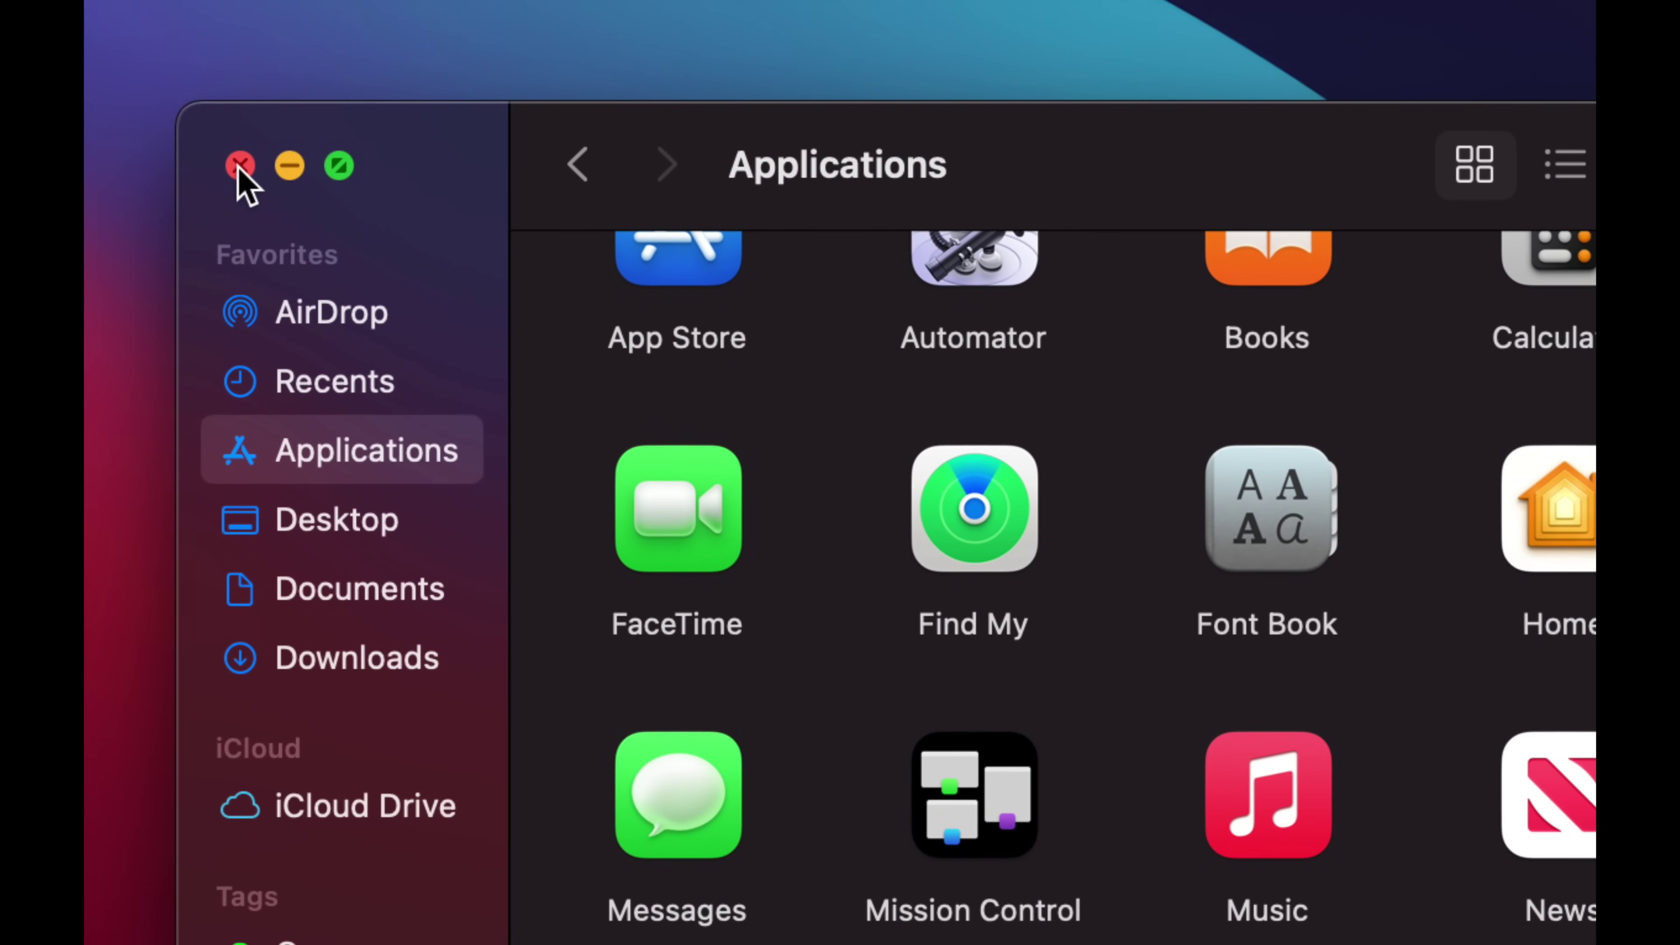
left_click(241, 166)
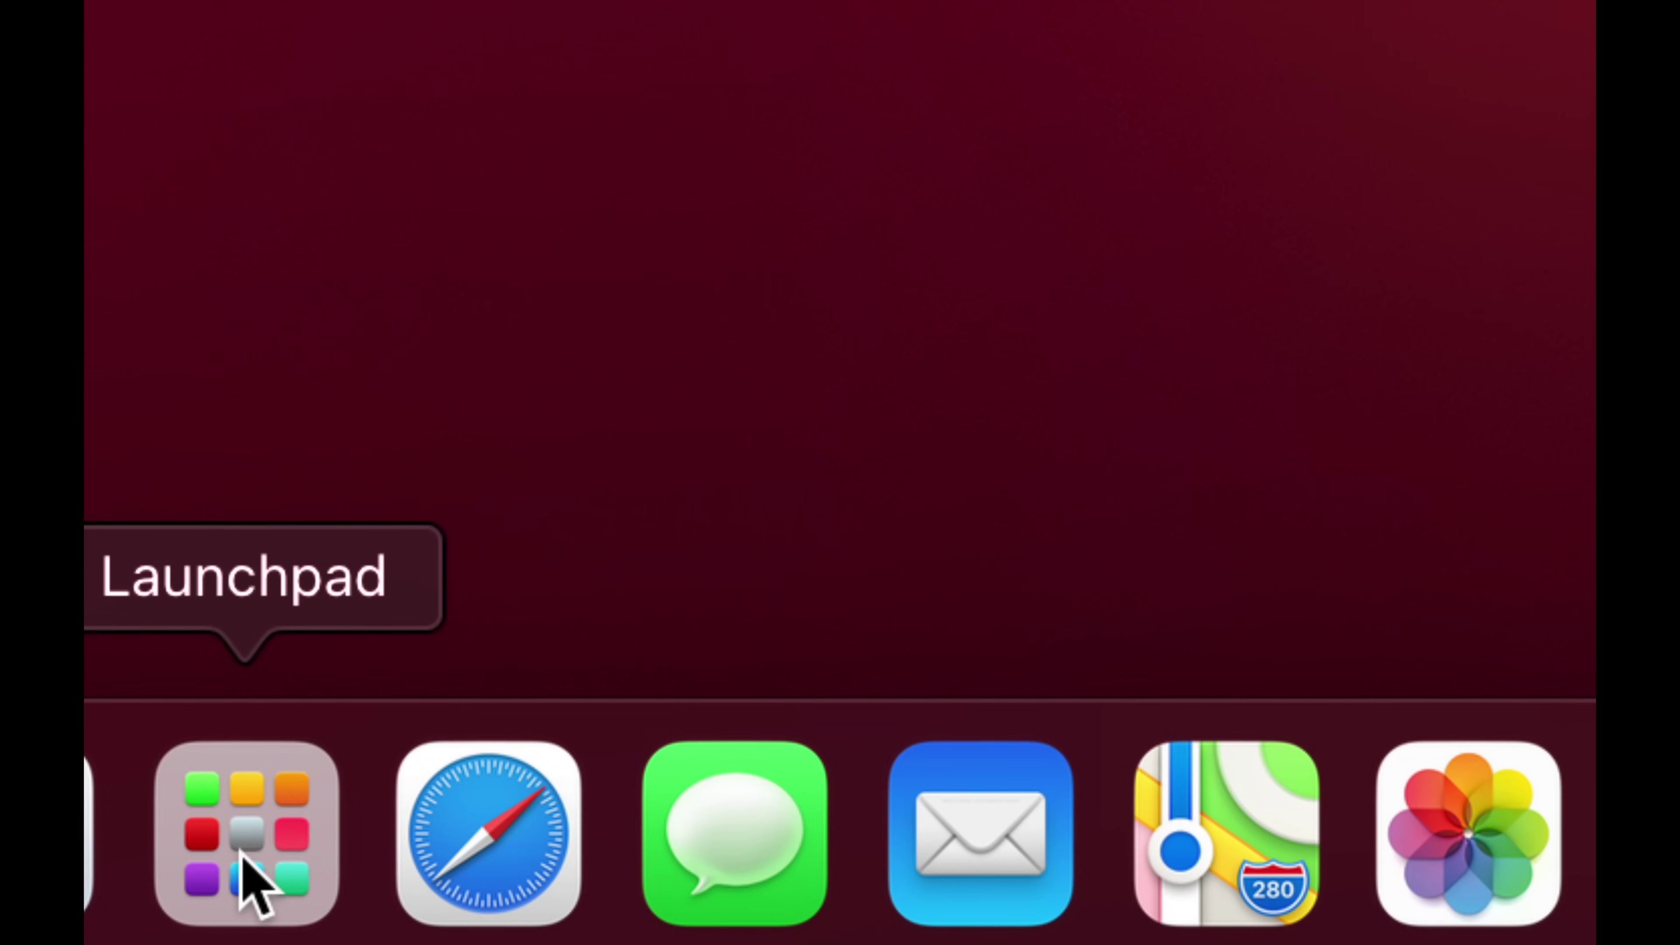
Step: Open Launchpad, look over the installed apps, and return to the desktop
left_click(242, 856)
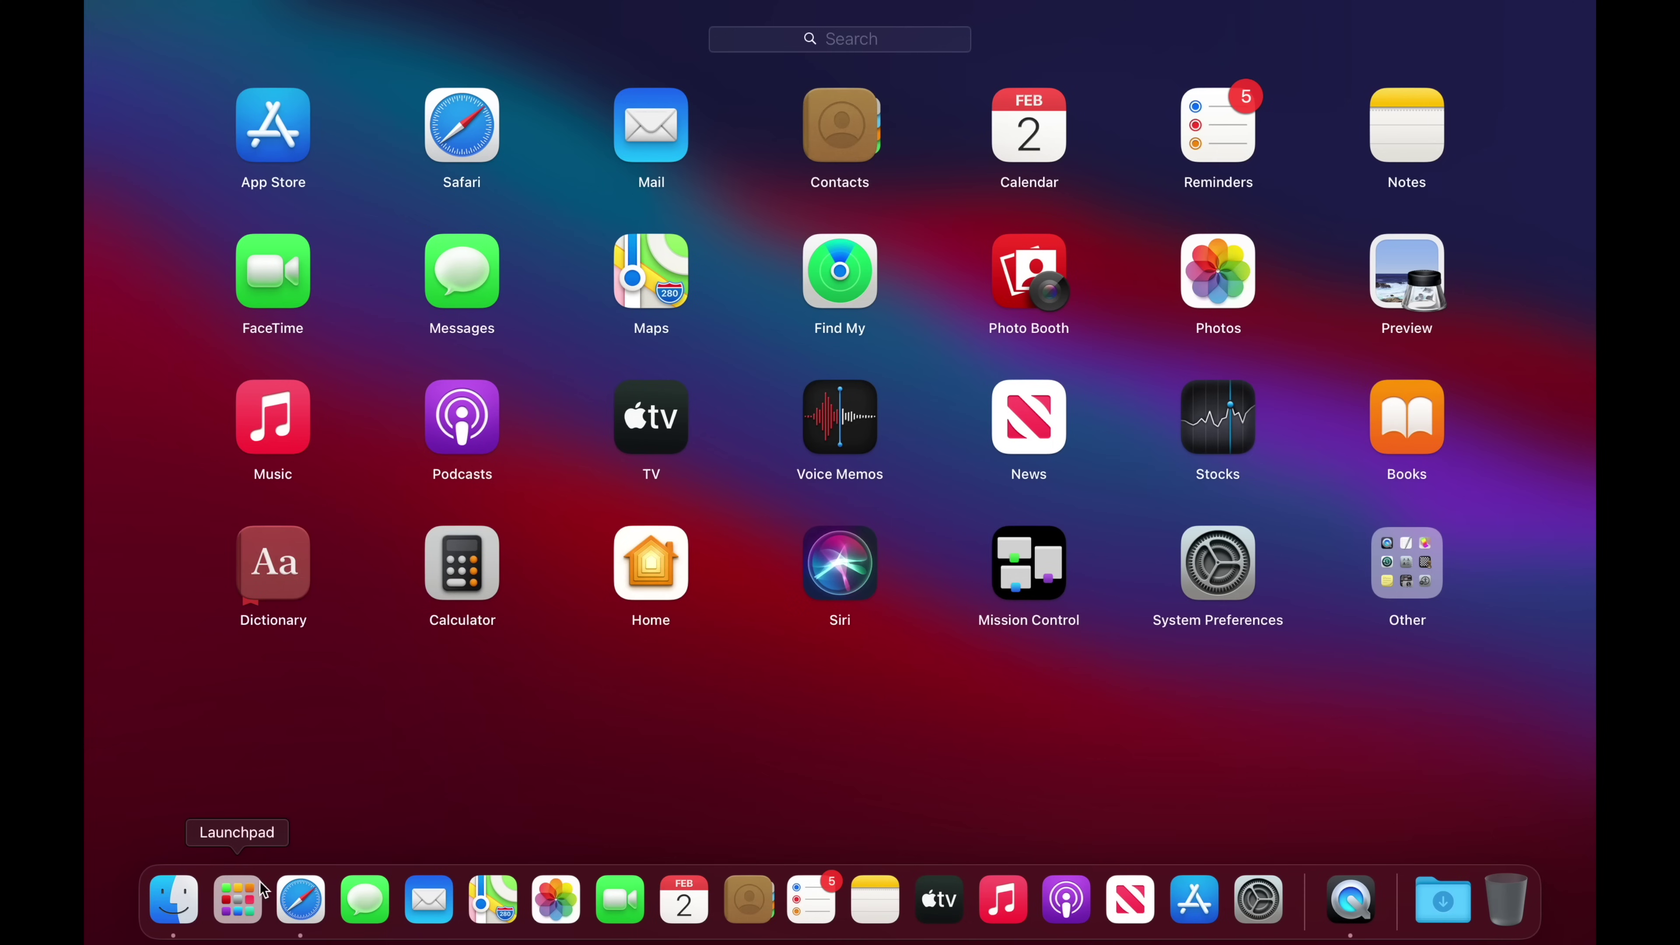
scroll(1118, 338, "right", 1)
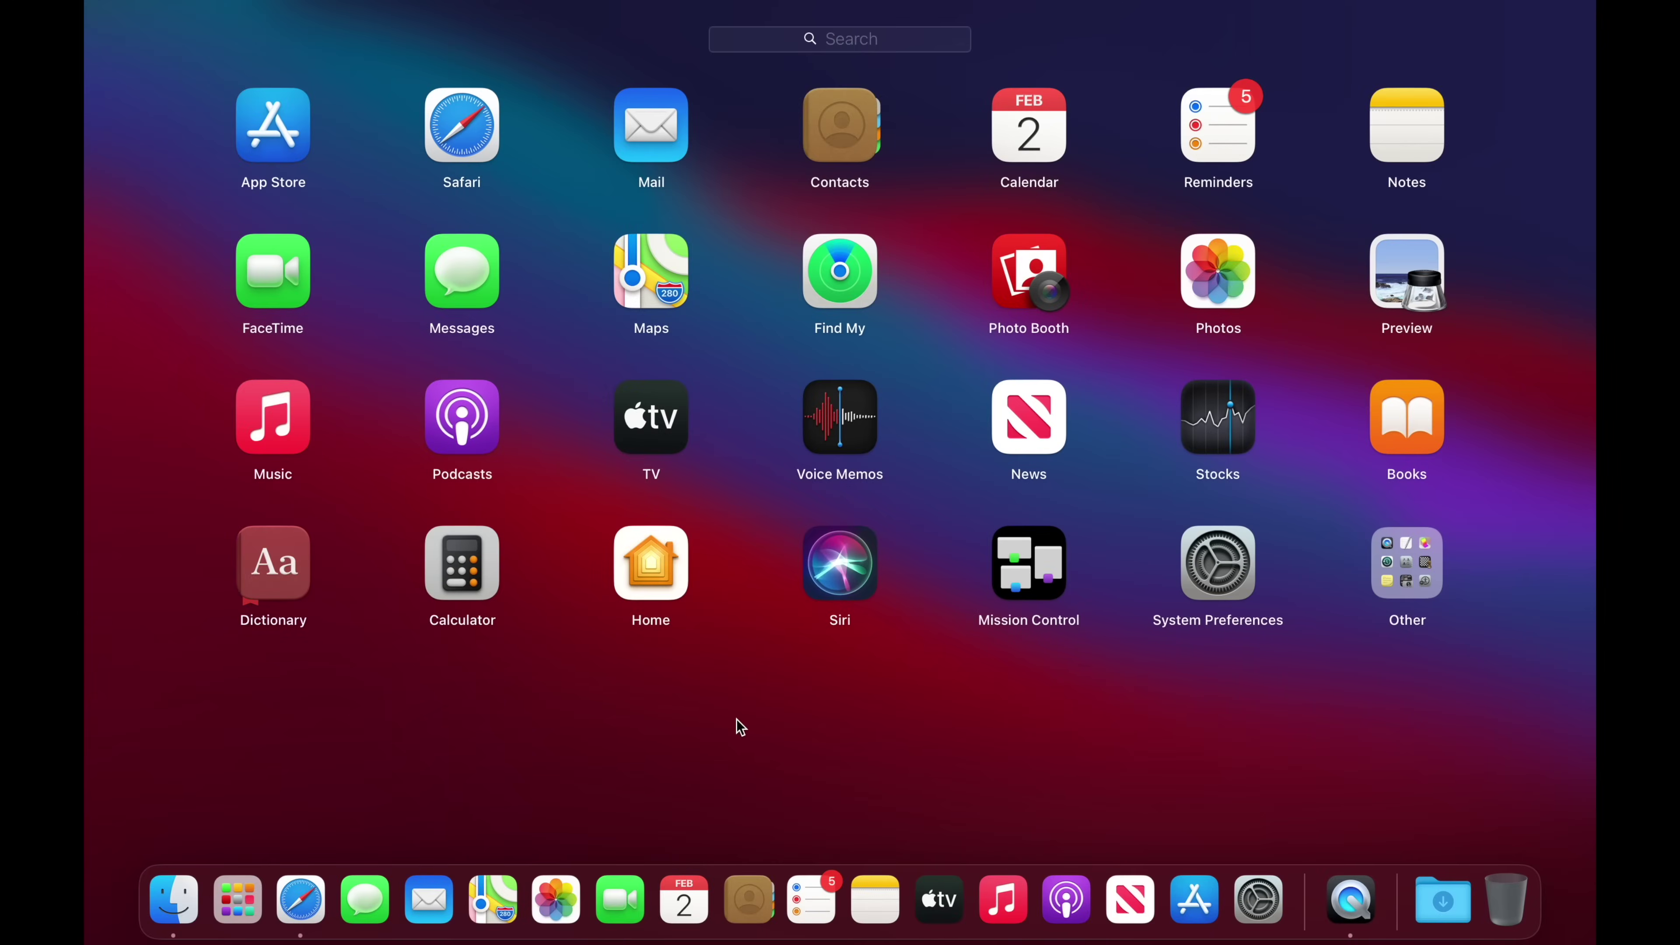
left_click(740, 727)
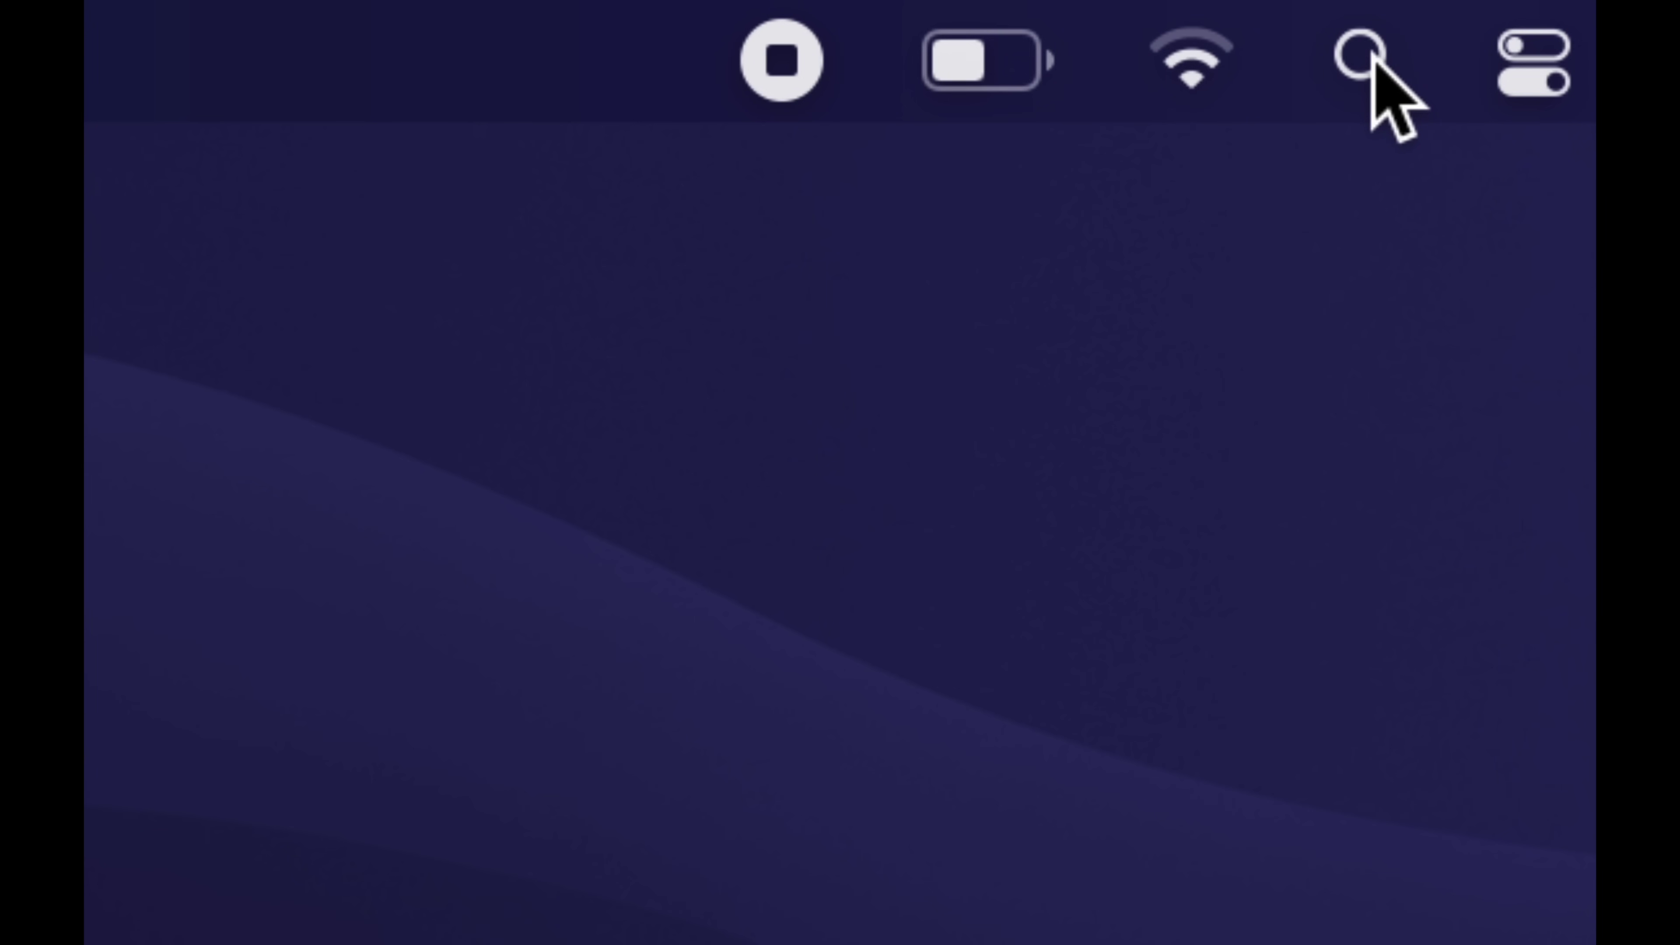
Step: Find and launch Safari with a Spotlight search for "safari", and dismiss the What's New in Safari panel
left_click(1370, 55)
type("safari")
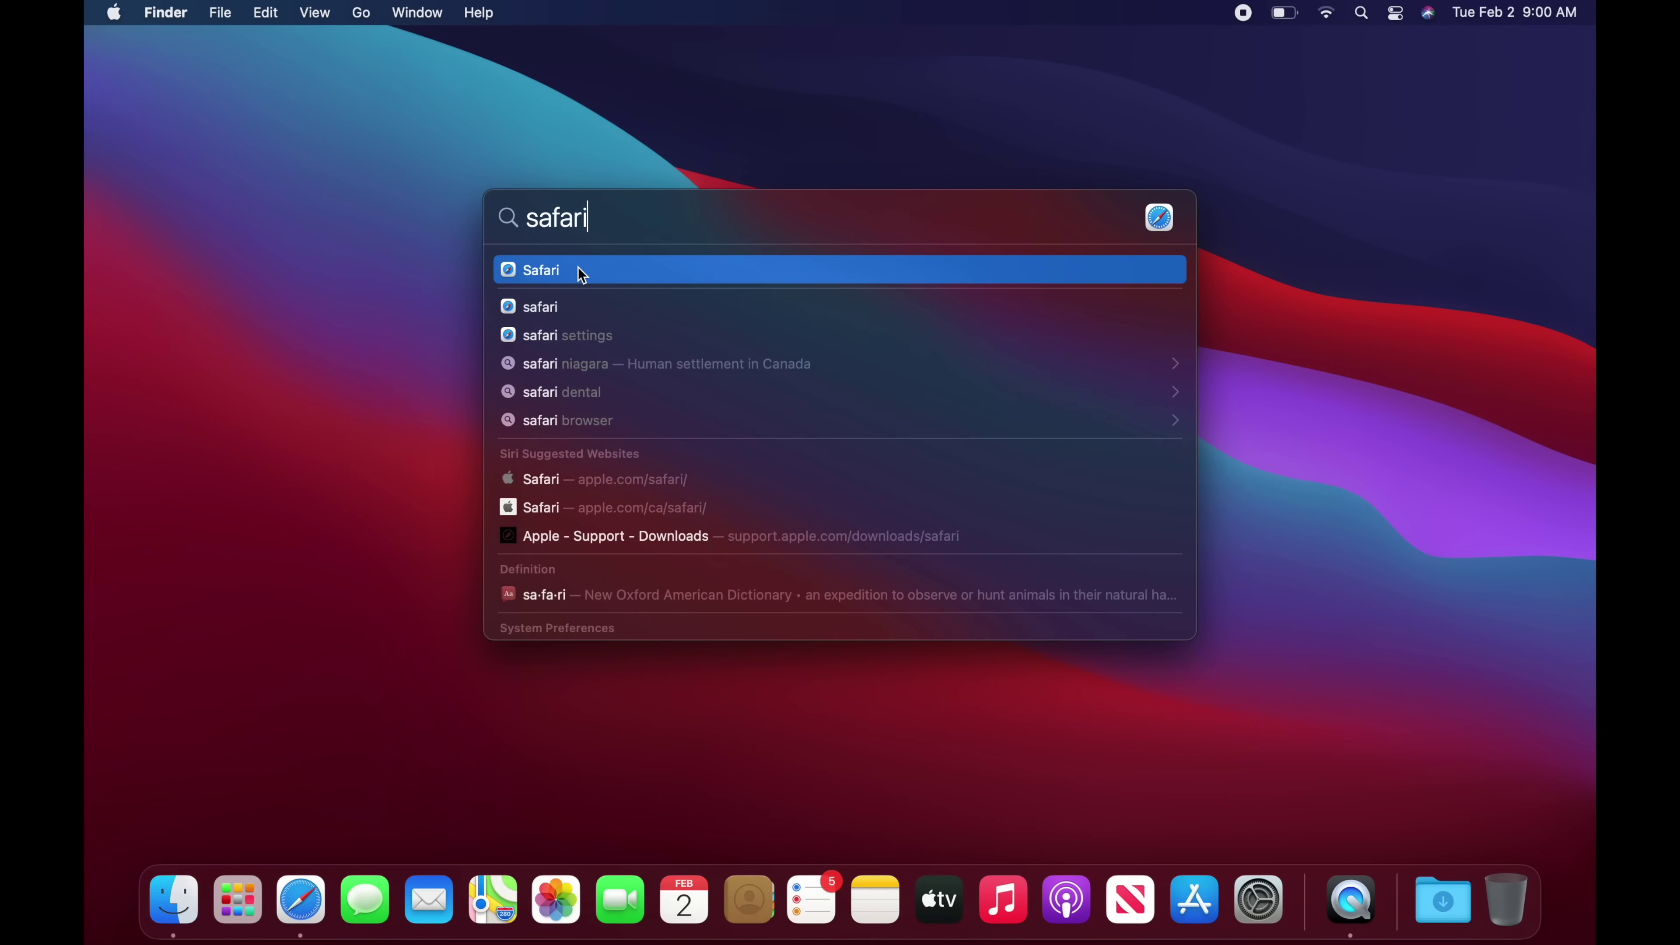
left_click(577, 267)
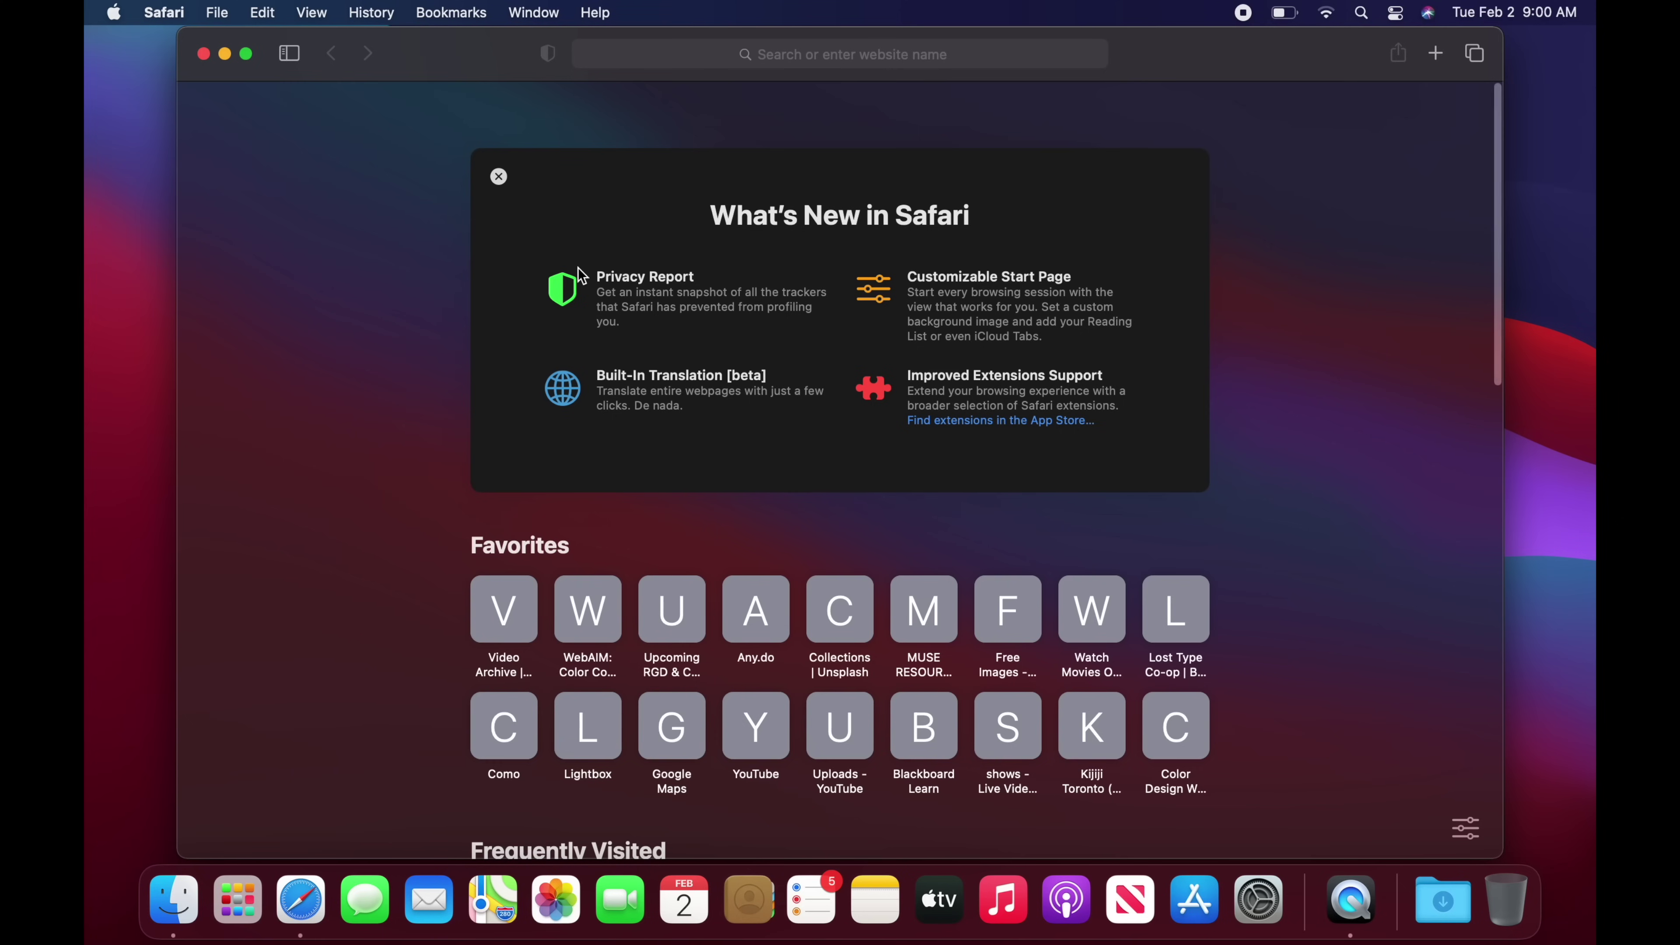
left_click(503, 178)
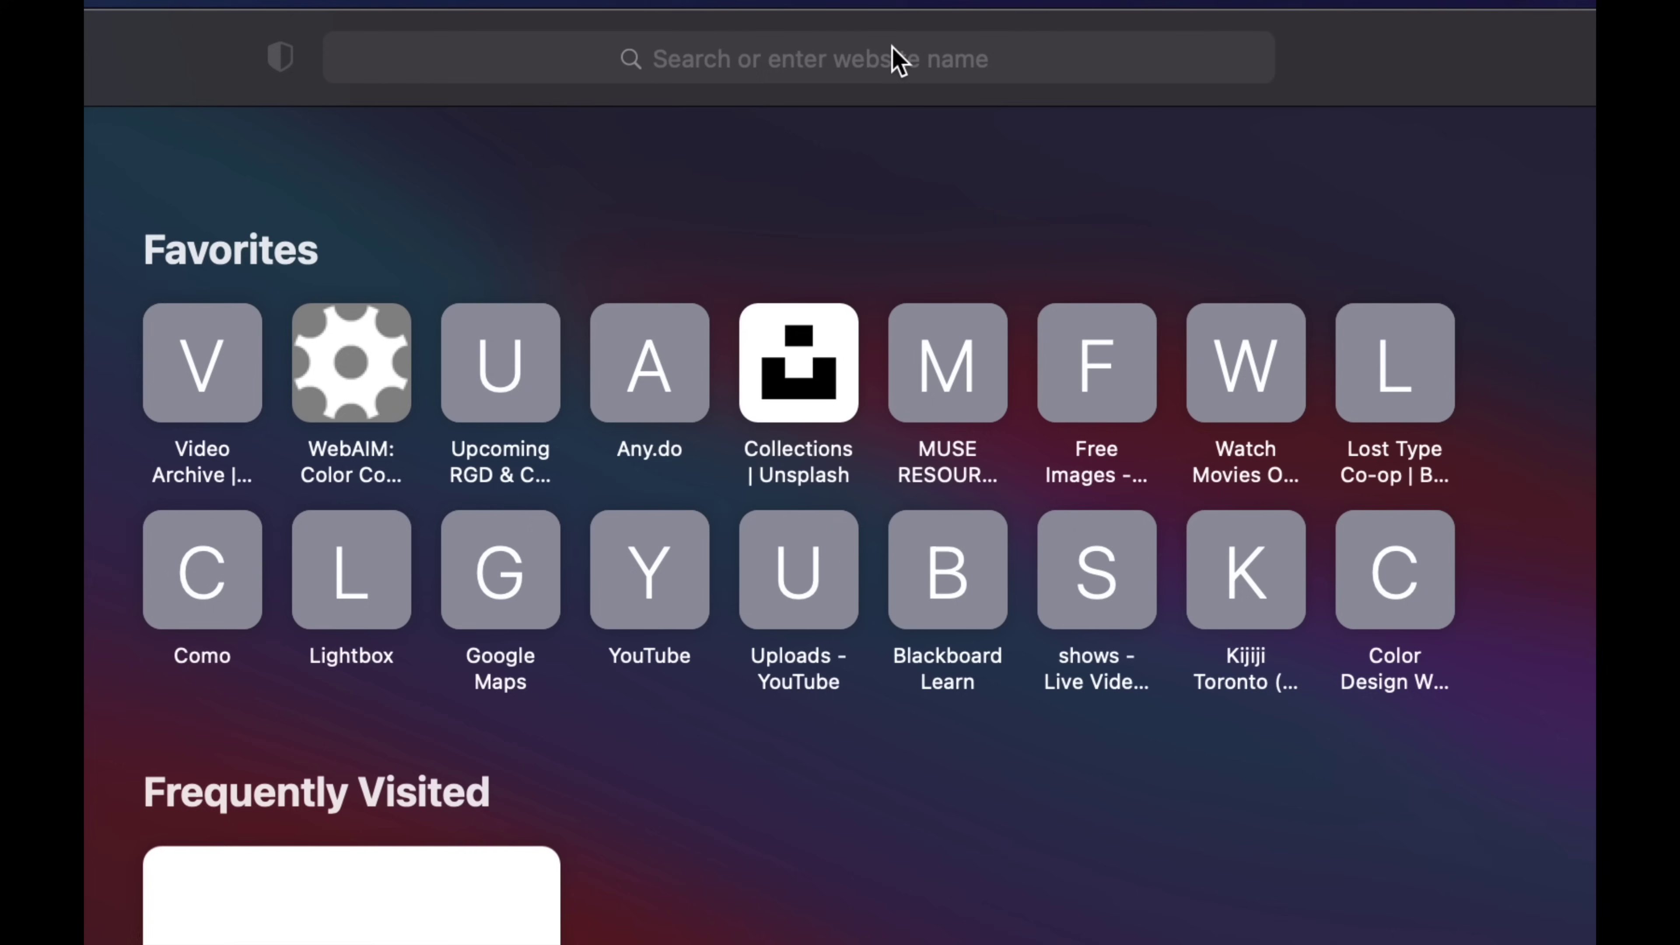
Step: Search the web for "google chrome" in Safari
left_click(835, 49)
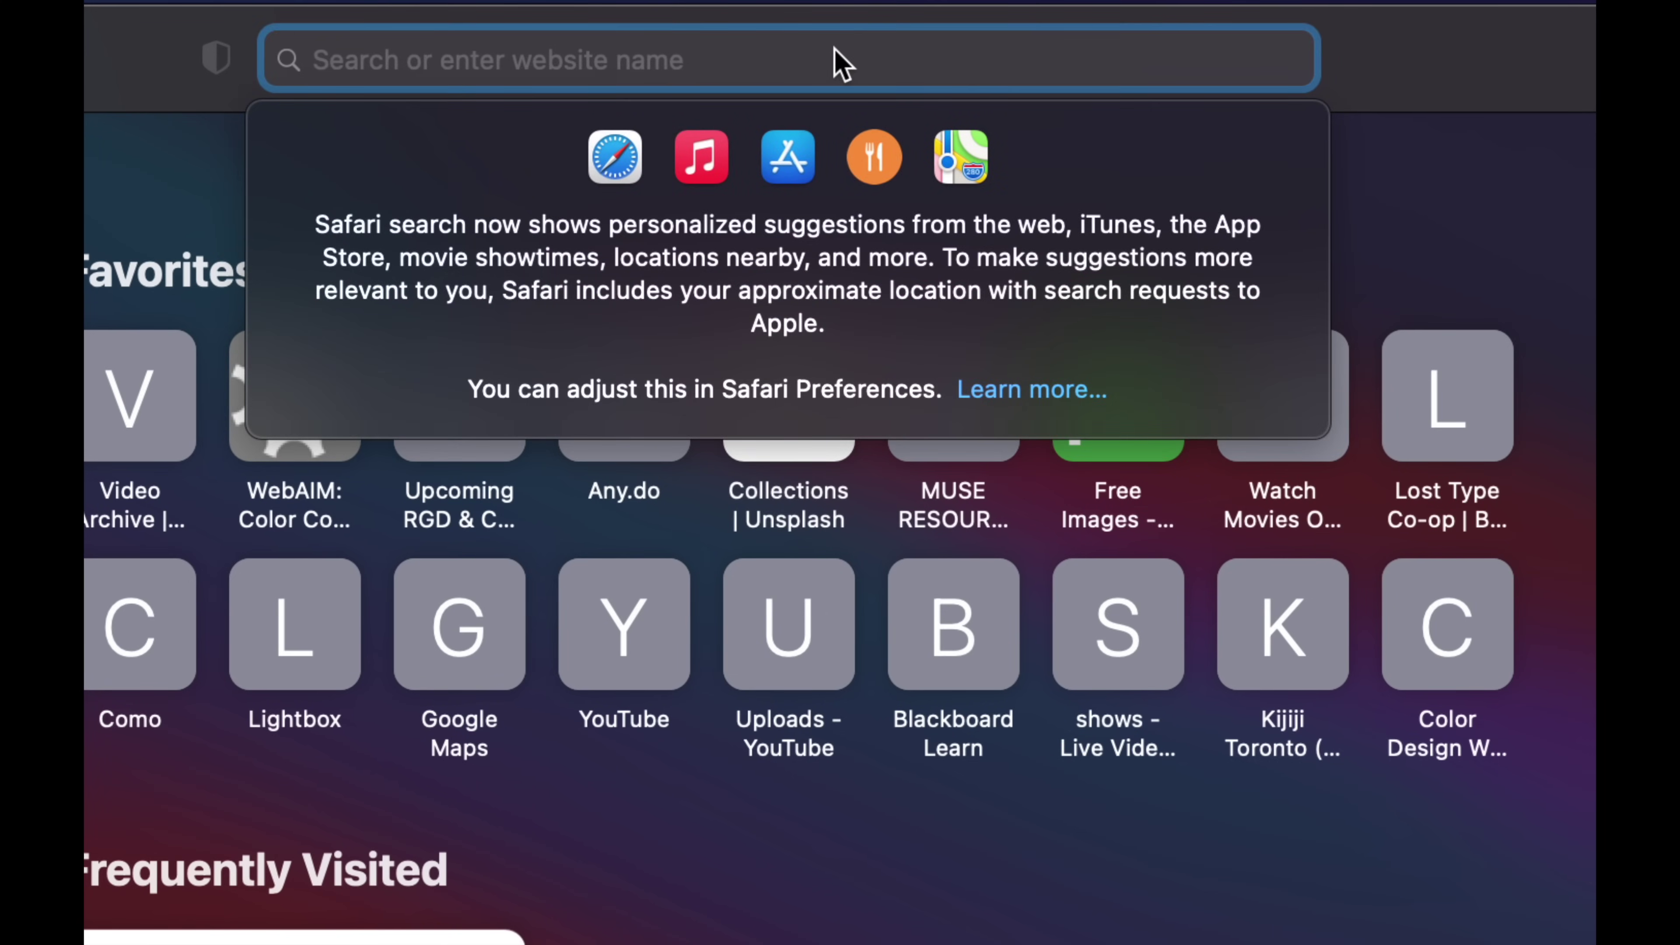
type("google chrome")
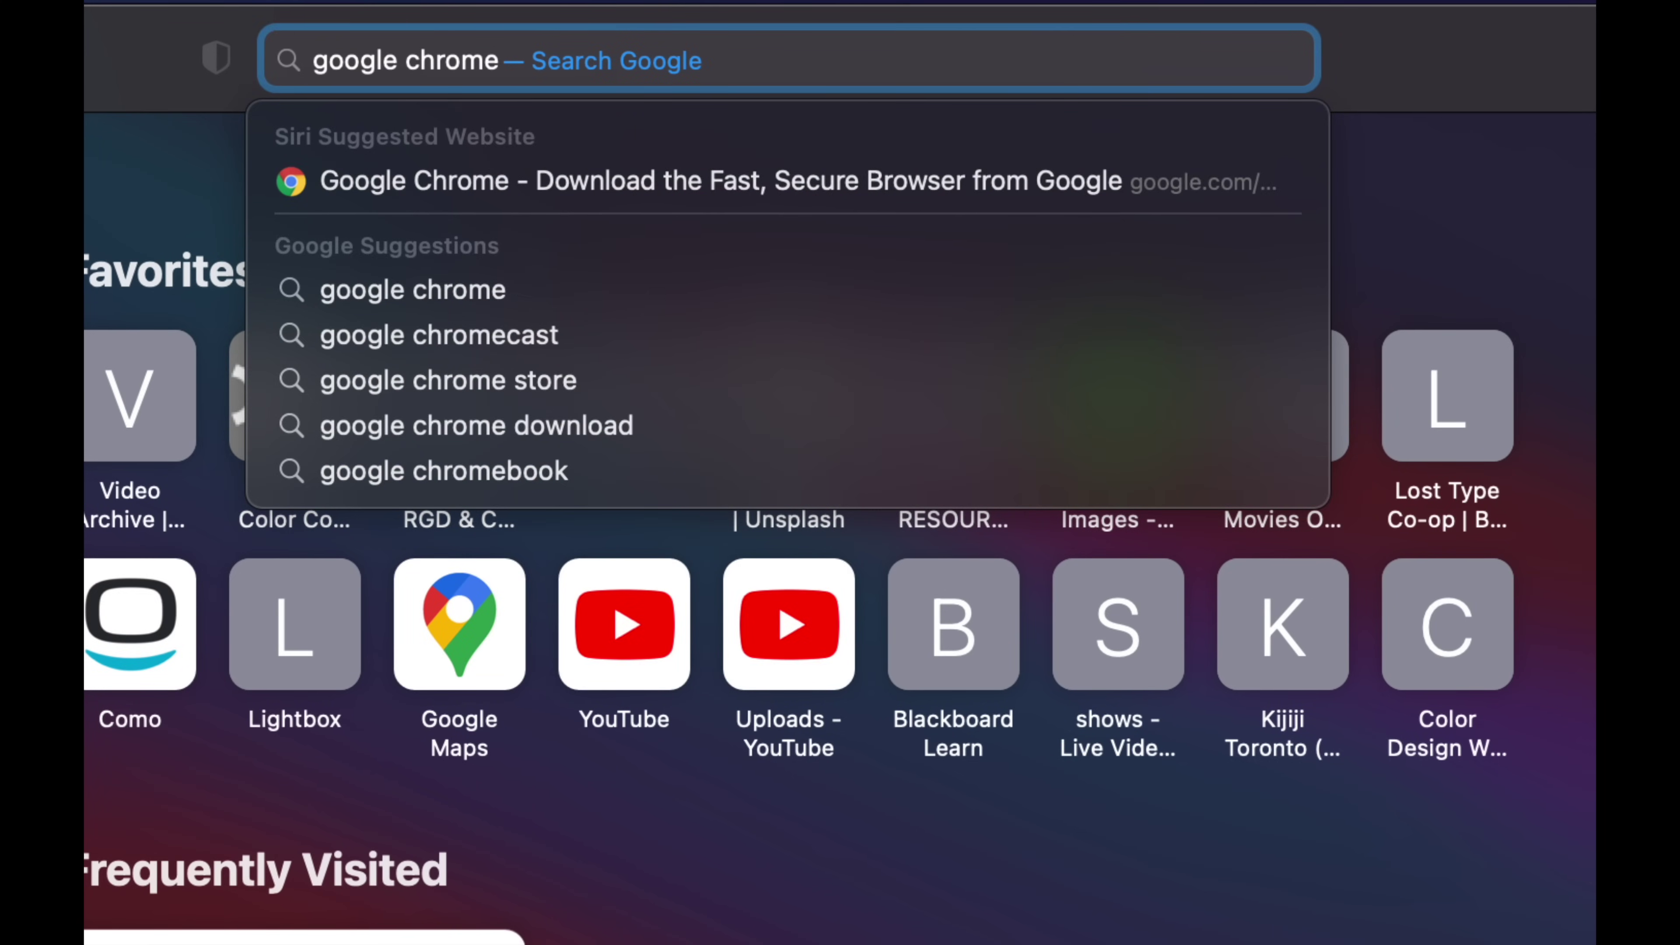
key("Return")
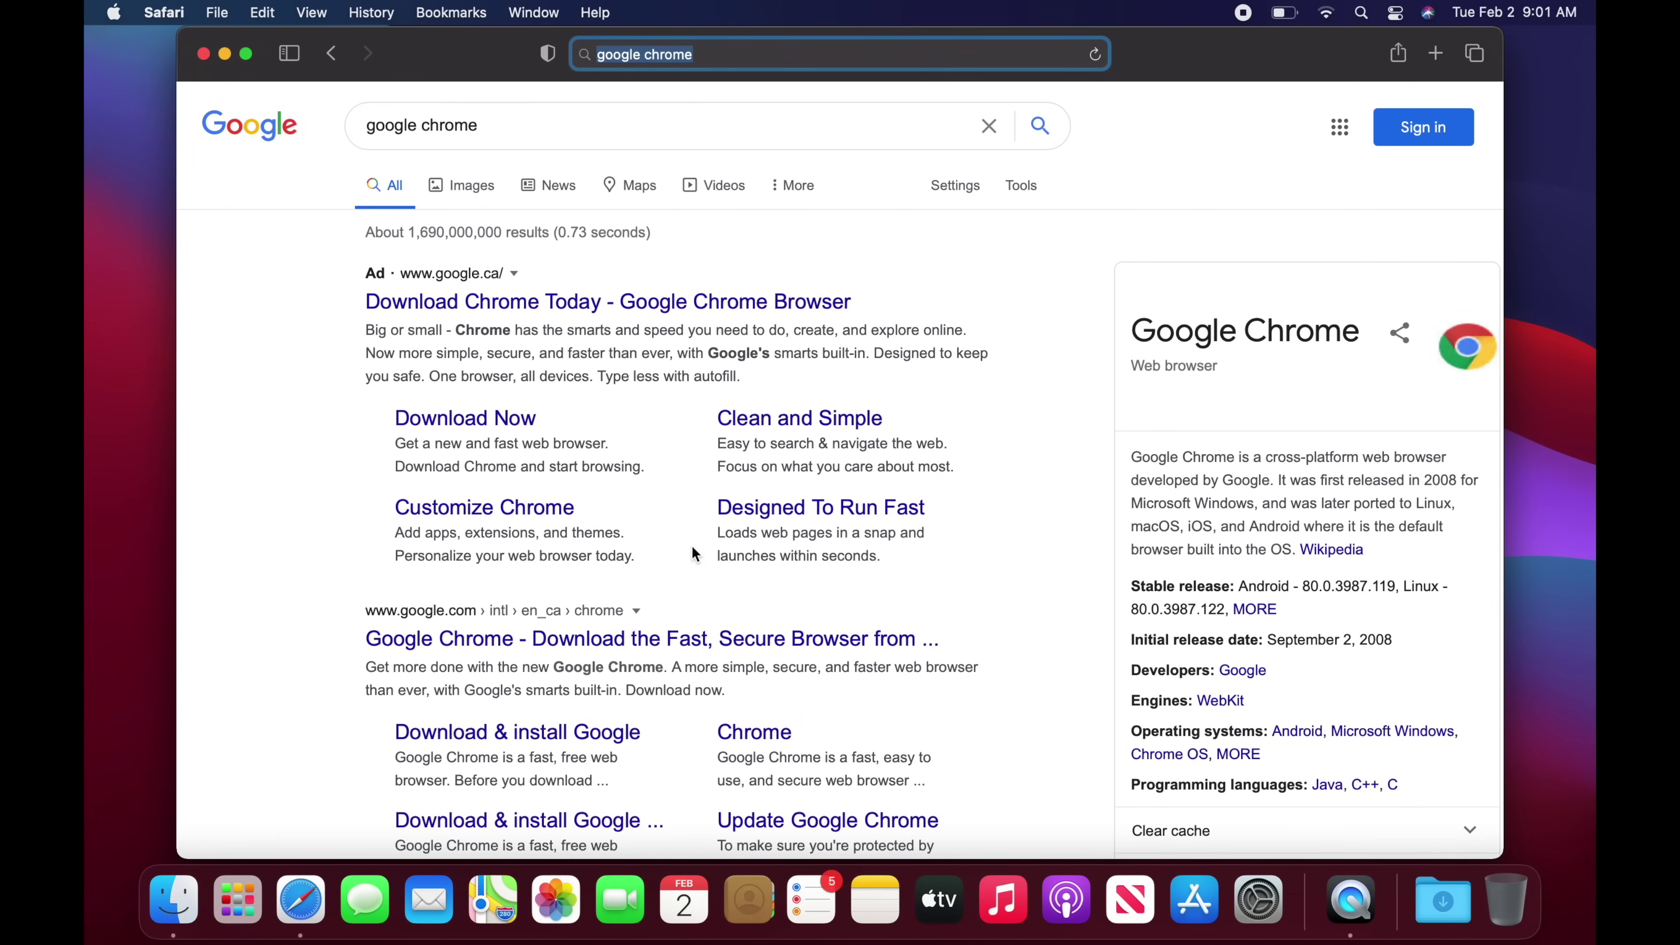
Step: Look through the search results and open the non-ad google.com Google Chrome download page
scroll(709, 599, "down", 3)
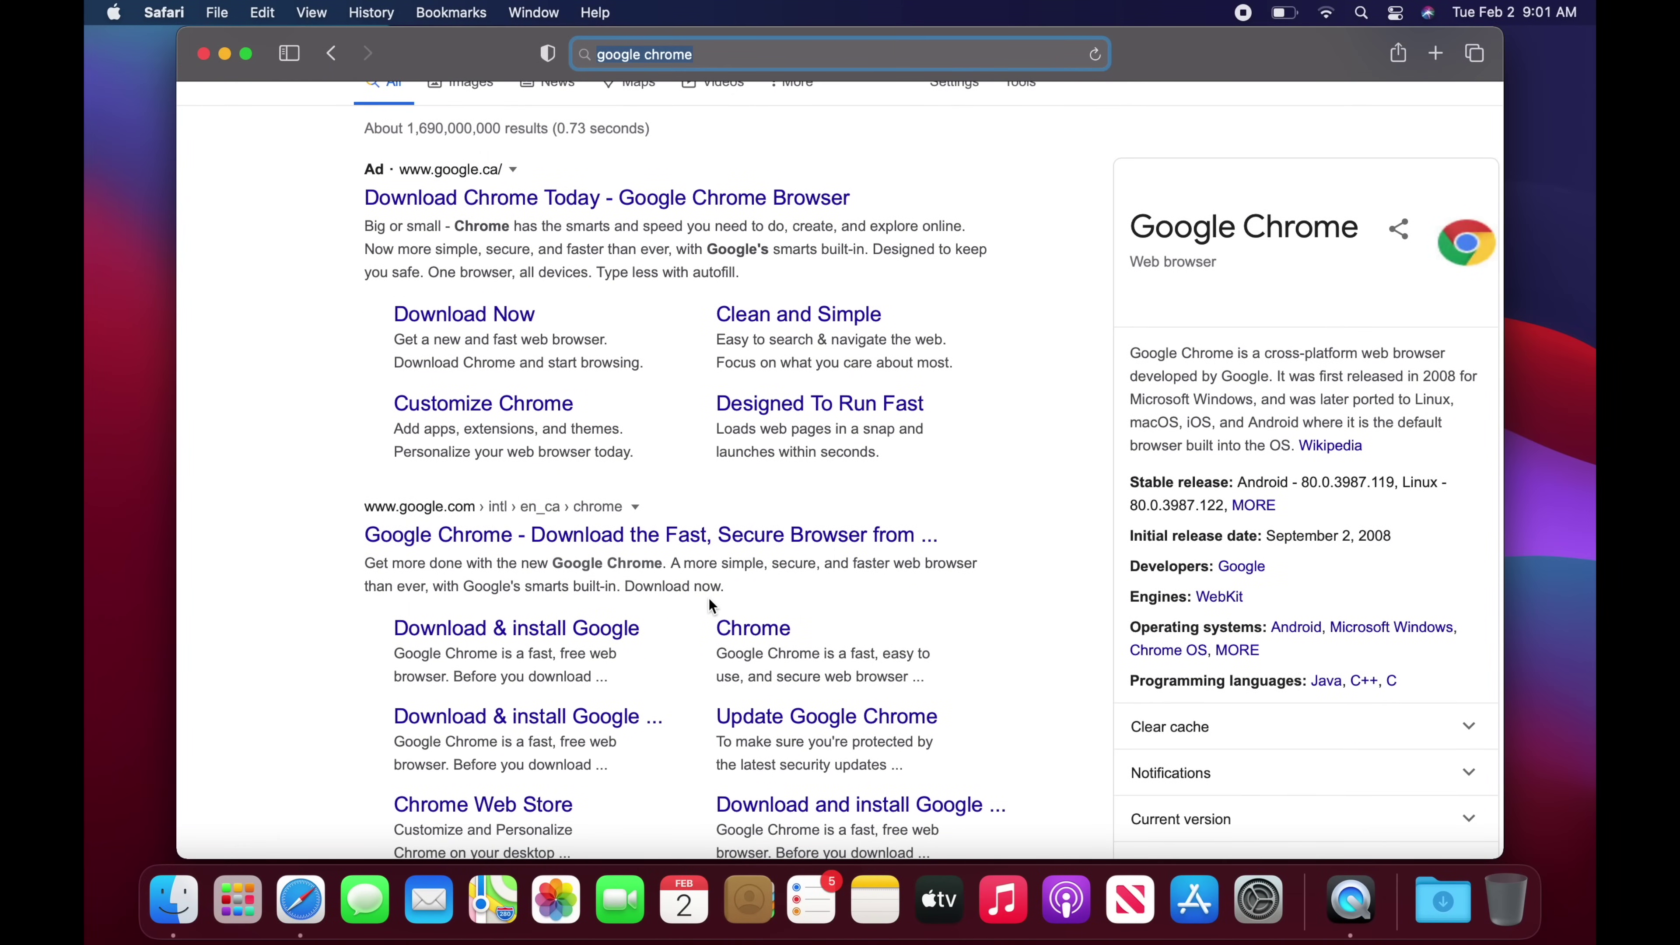
scroll(711, 604, "up", 3)
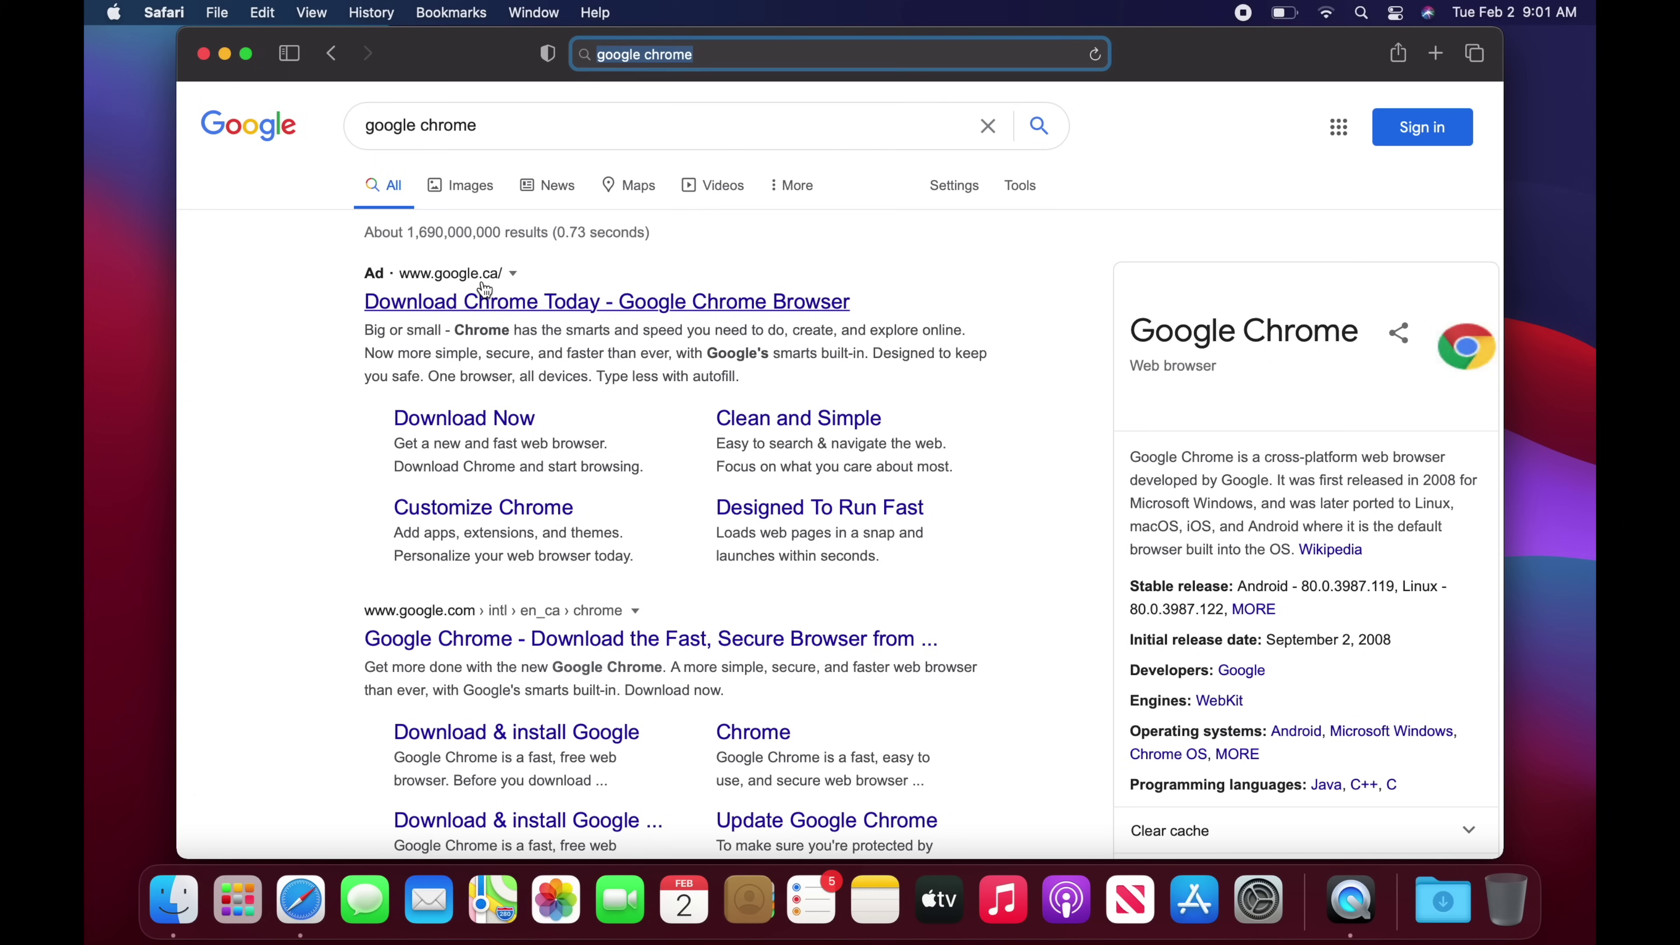
scroll(621, 460, "down", 6)
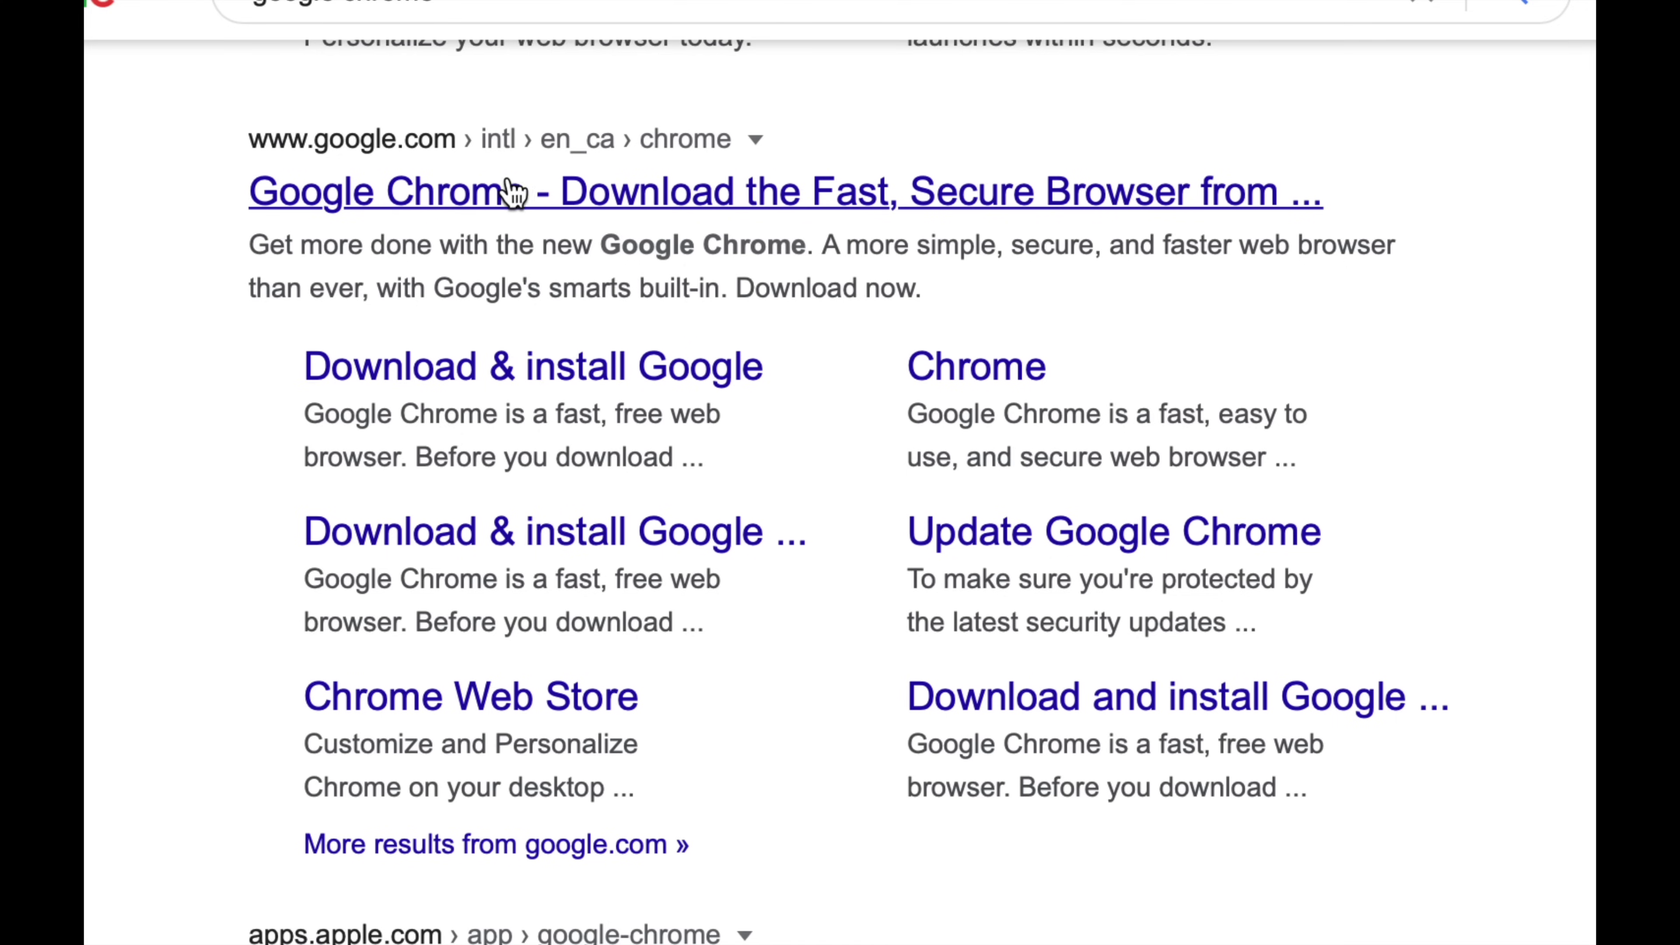
left_click(589, 194)
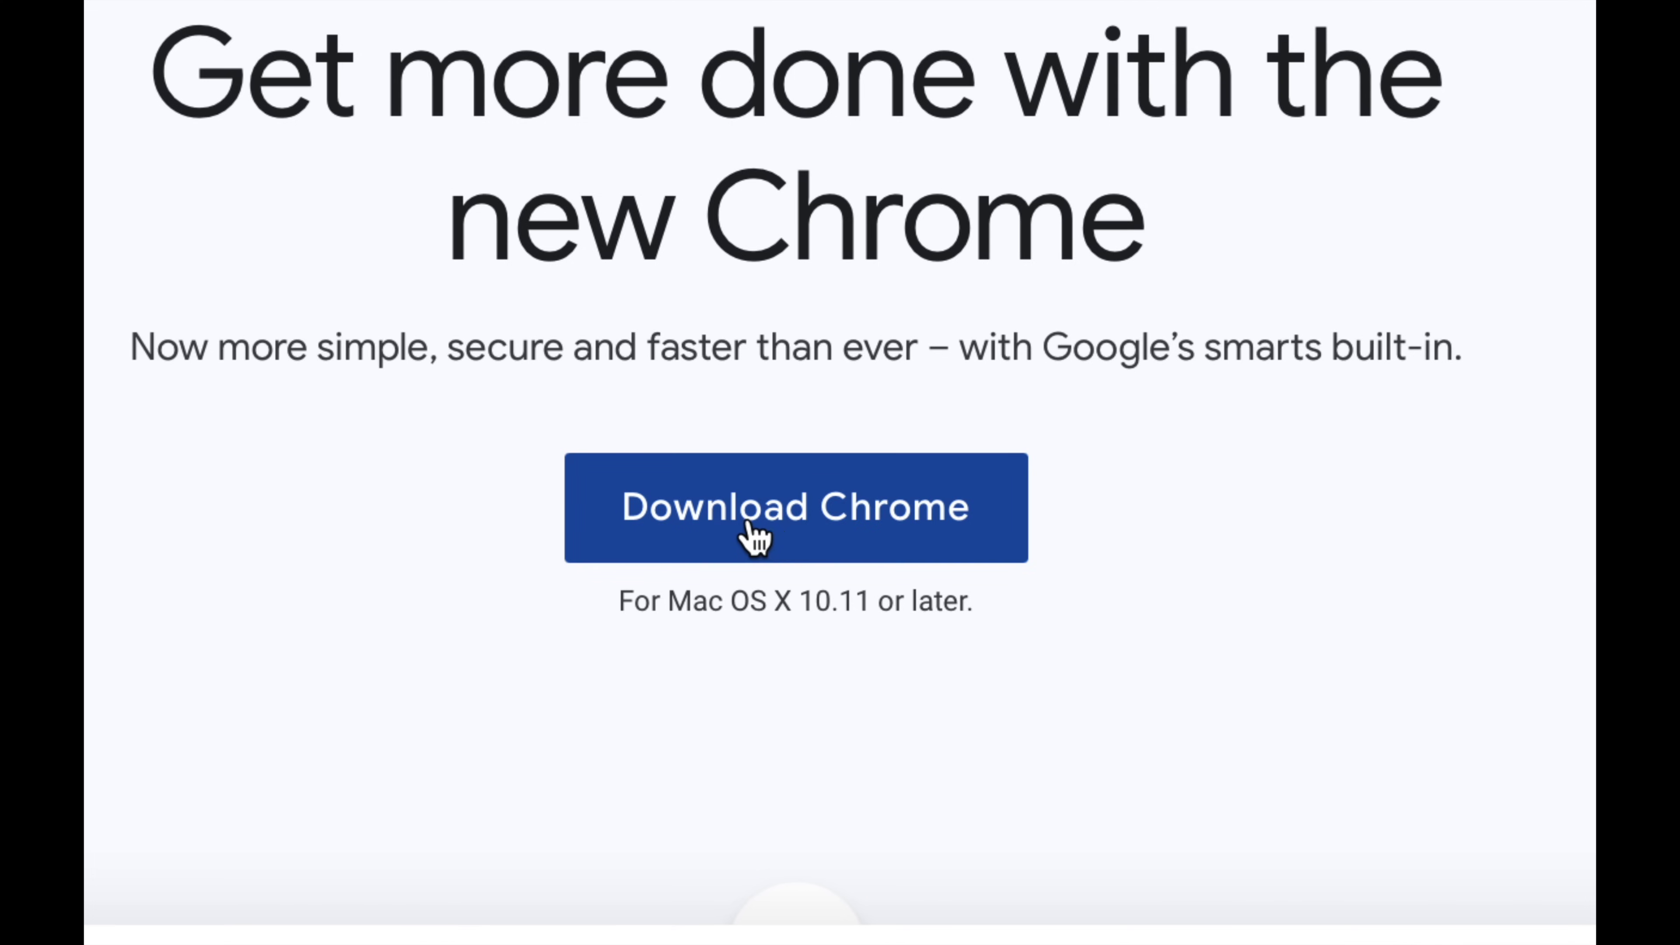
left_click(715, 526)
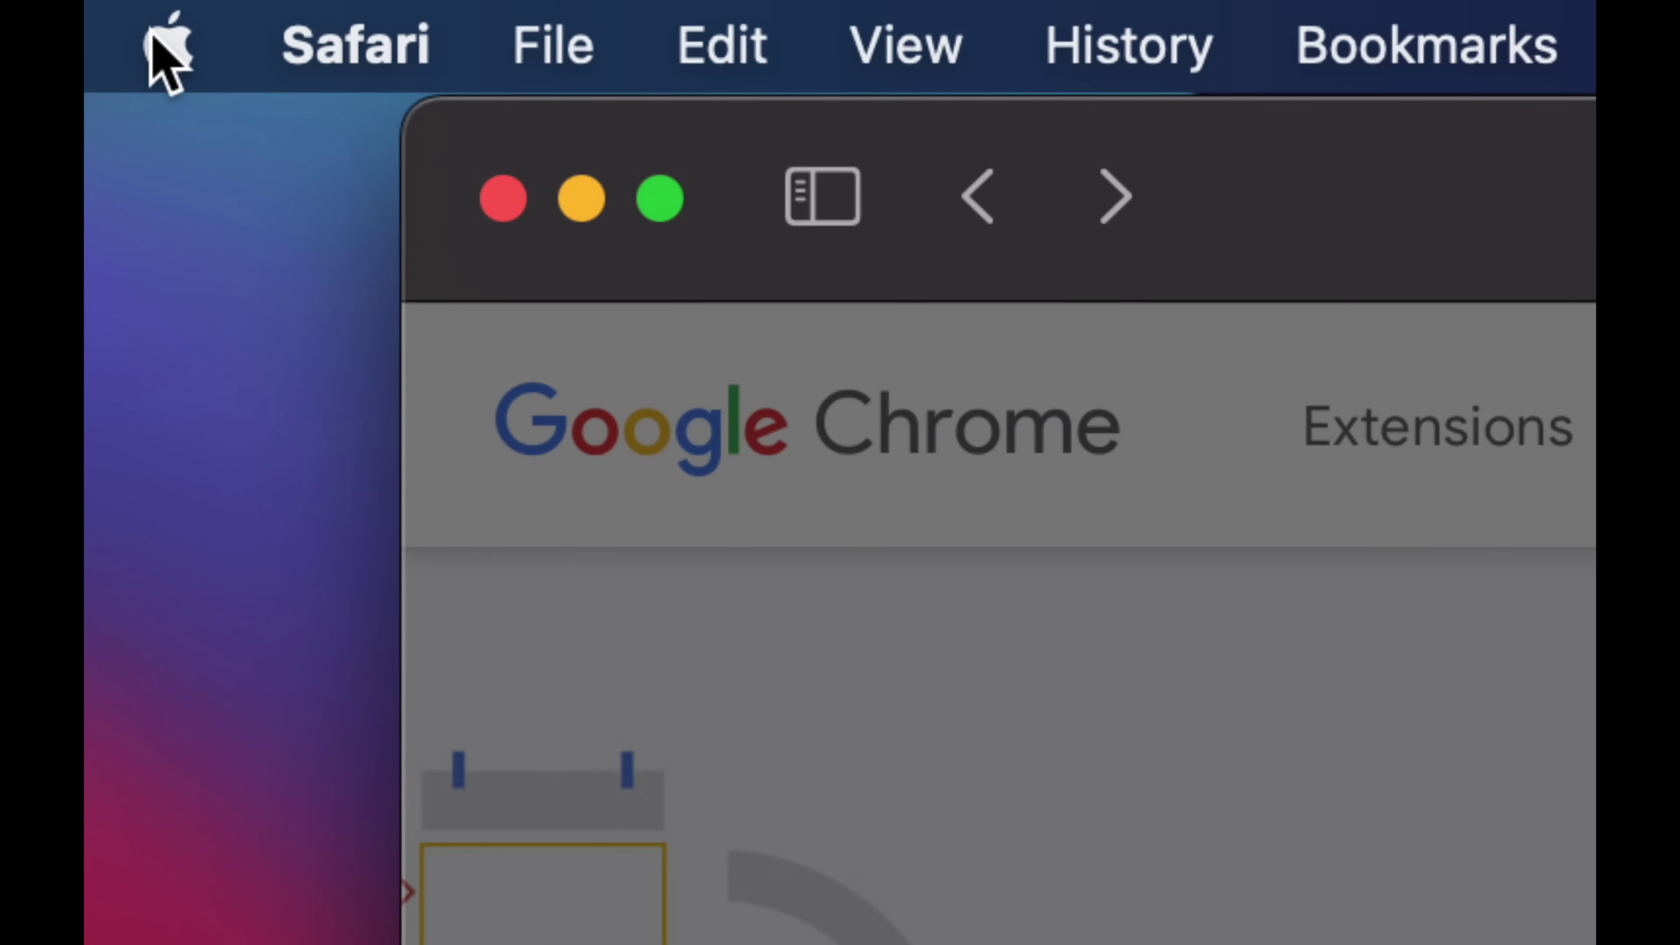
left_click(113, 13)
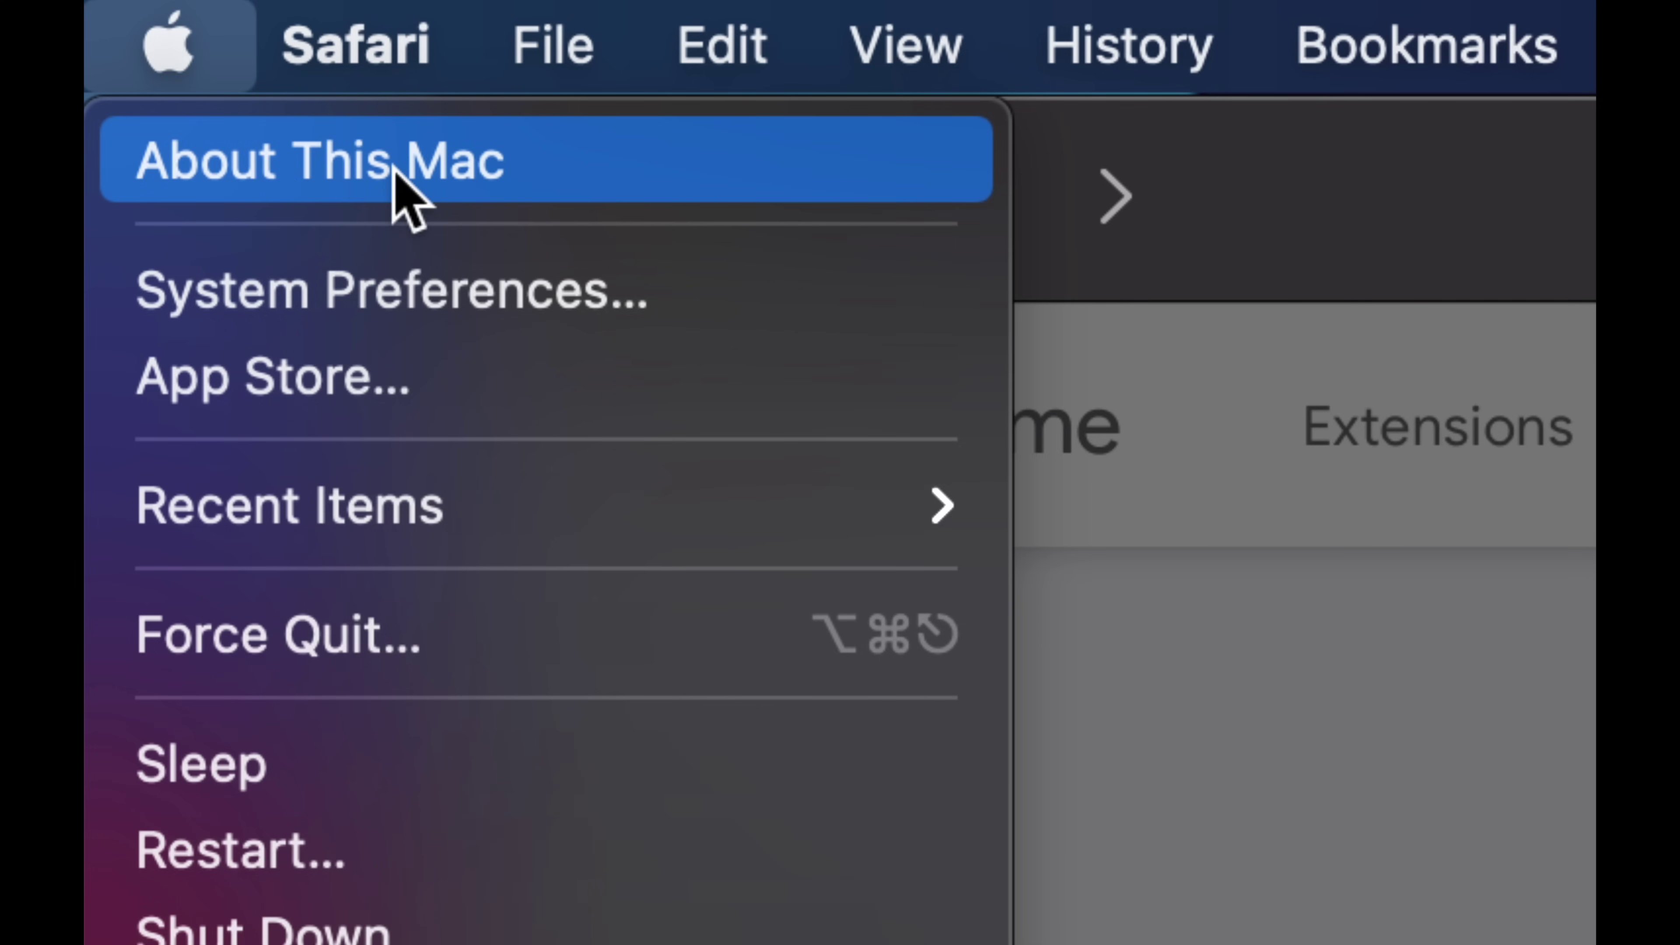
key("Escape")
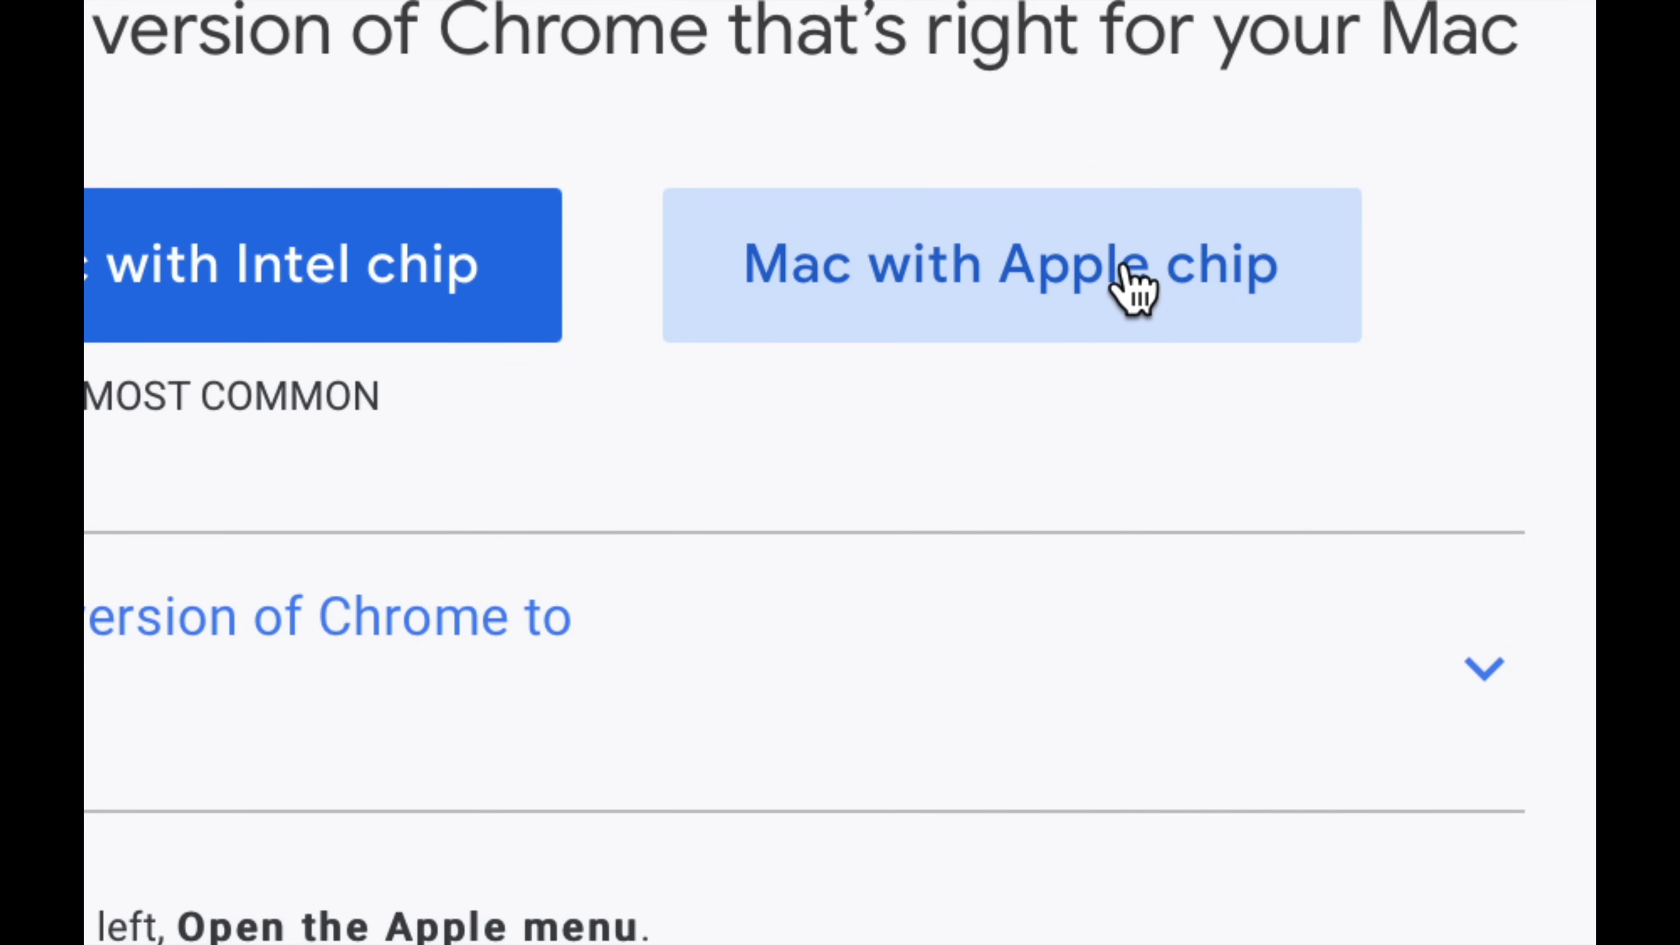
left_click(1074, 298)
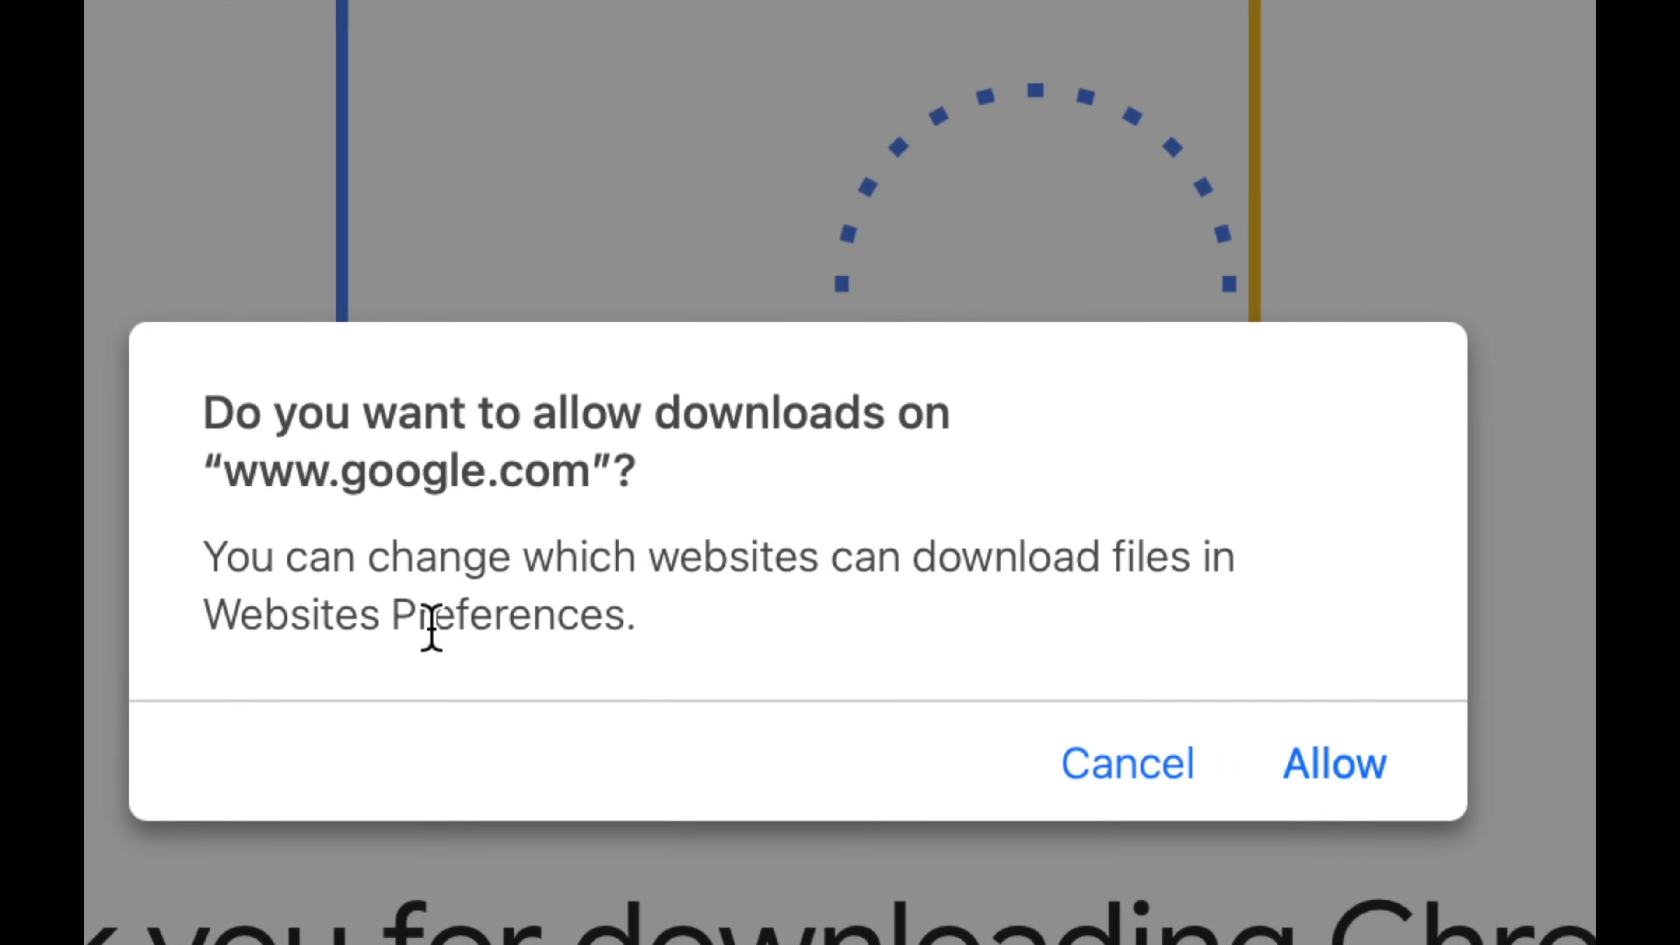
left_click(1352, 763)
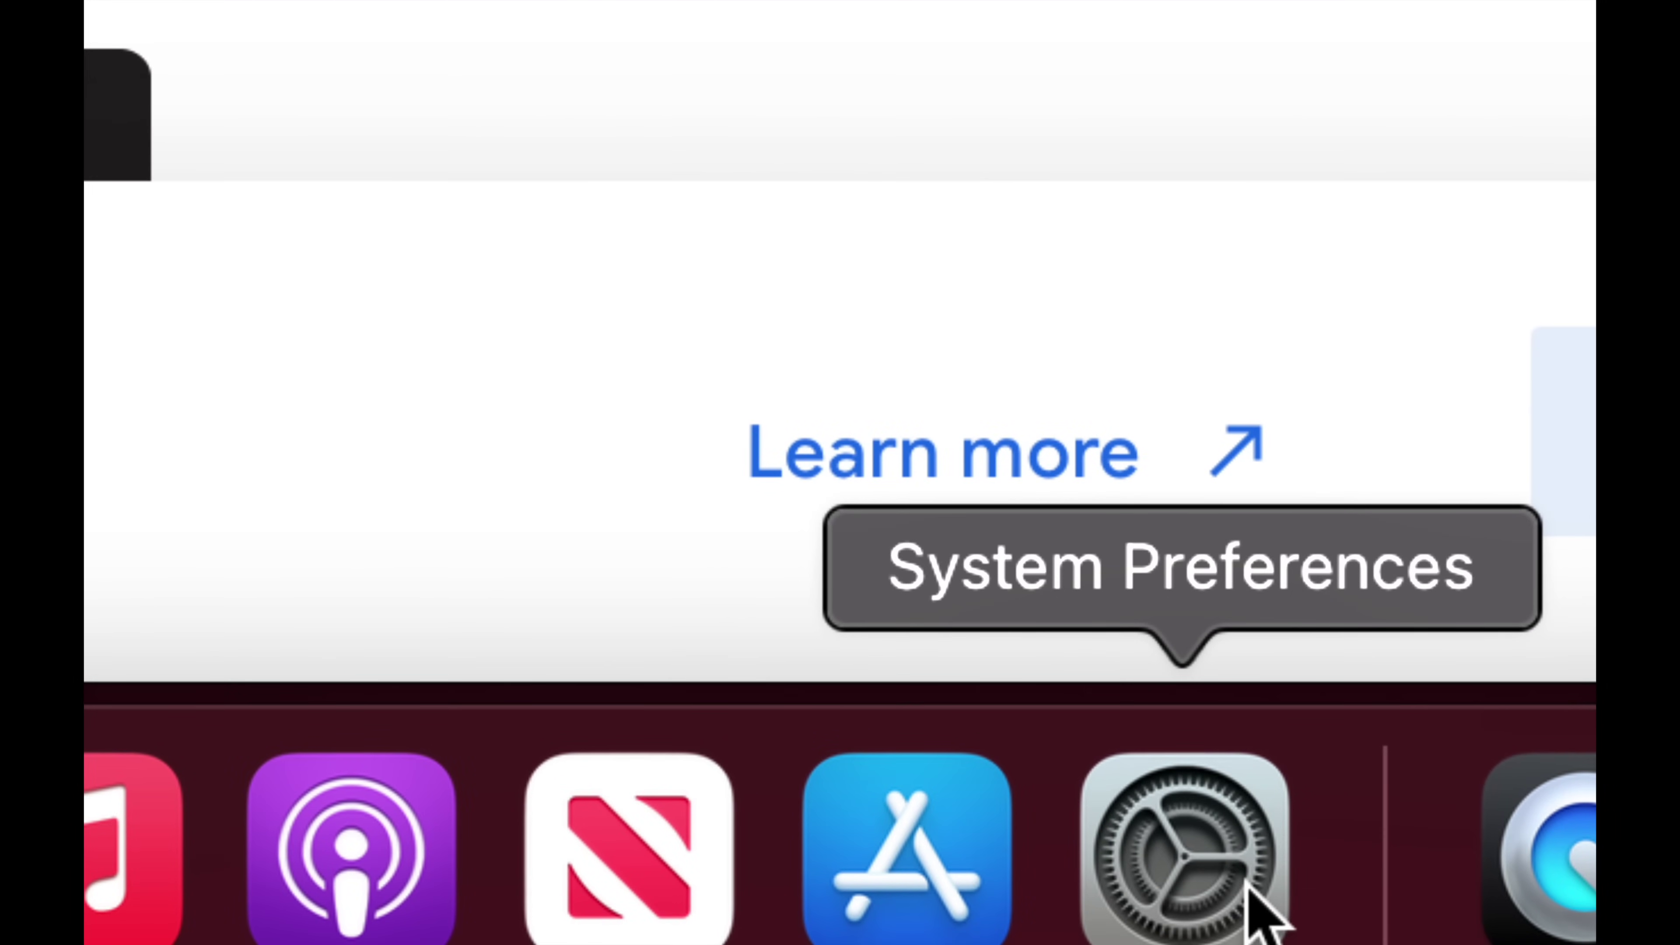
Step: Unlock the Security & Privacy settings in System Preferences, check the allowed app download sources, and close the window
left_click(1272, 911)
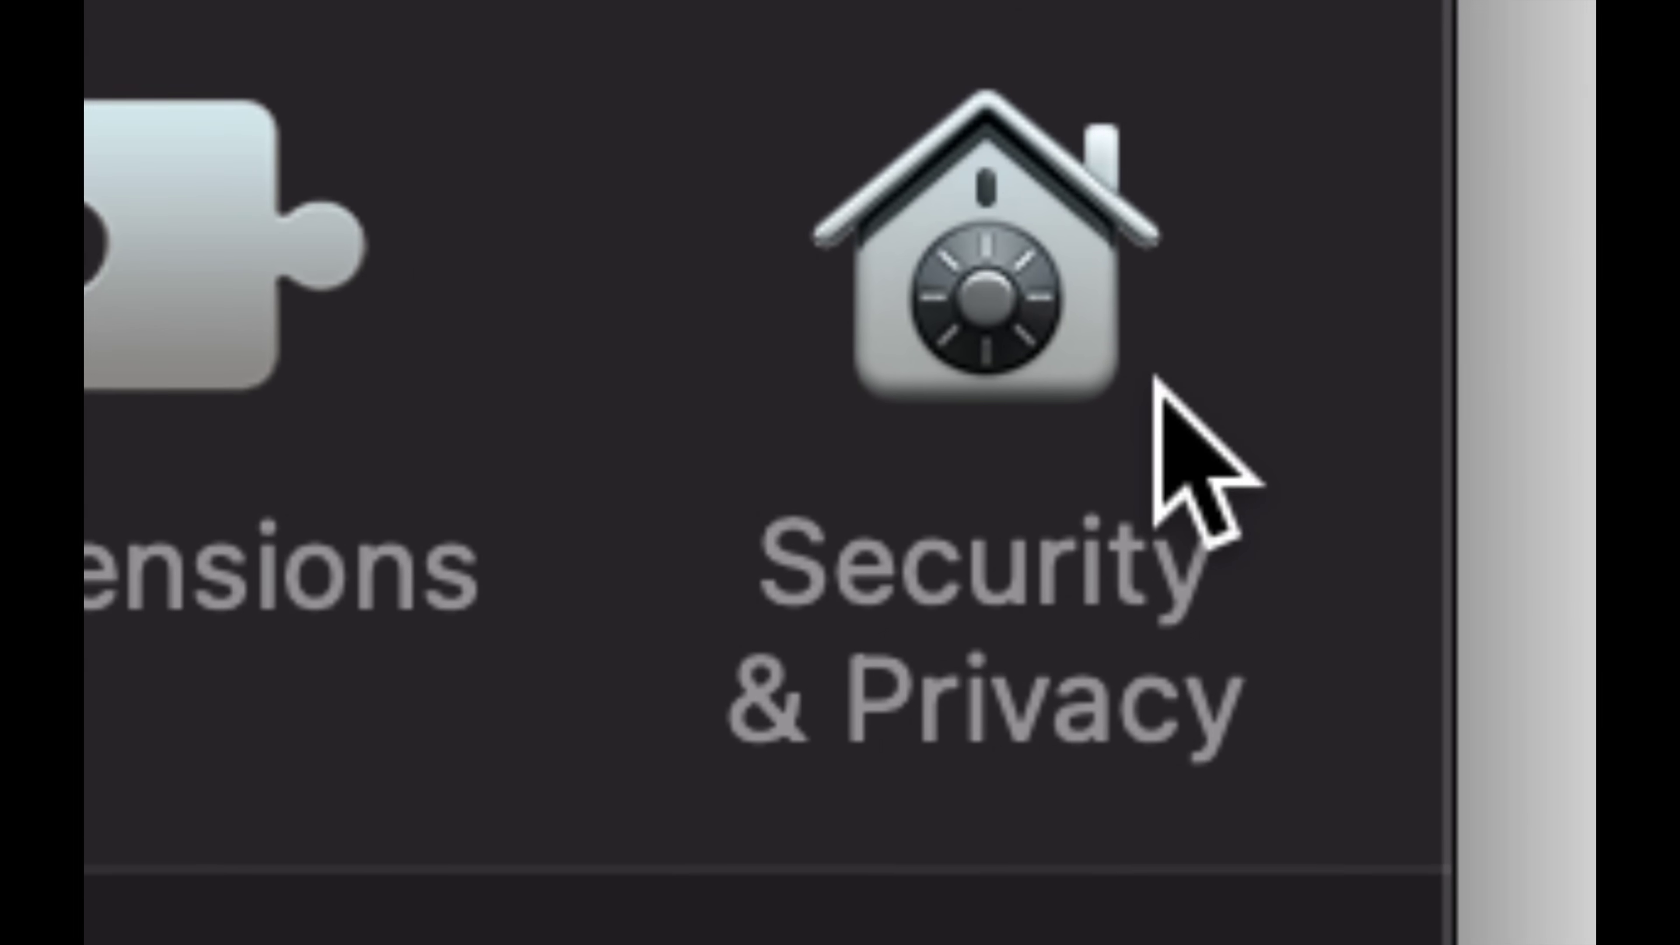
left_click(1039, 289)
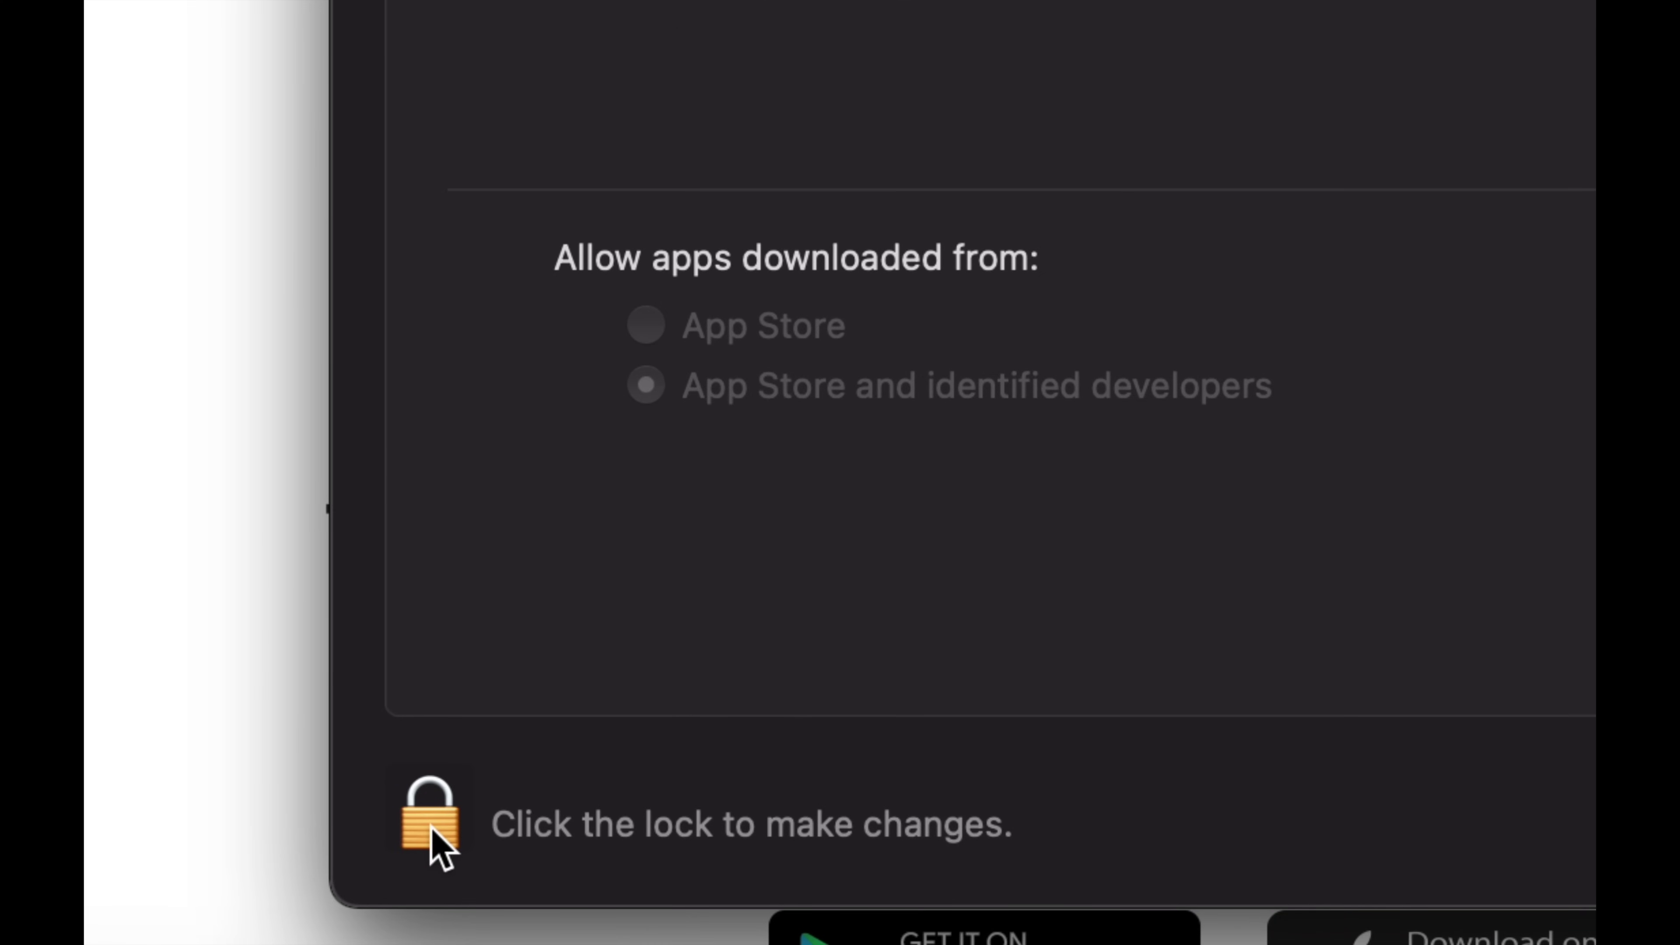
left_click(431, 830)
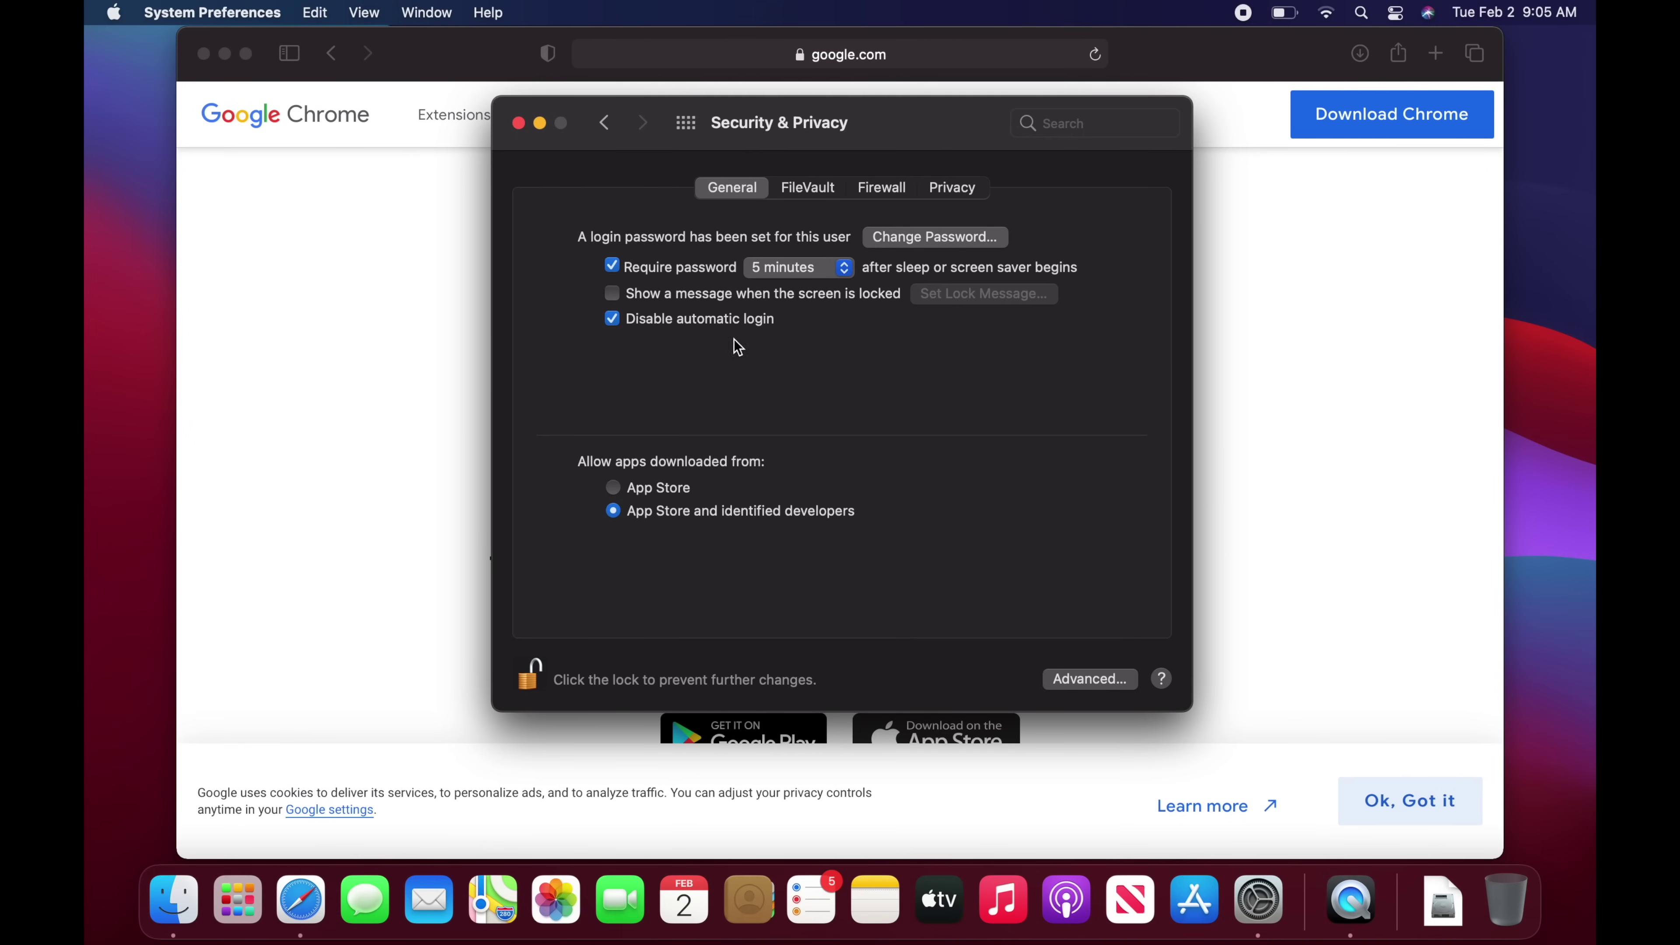
left_click(520, 123)
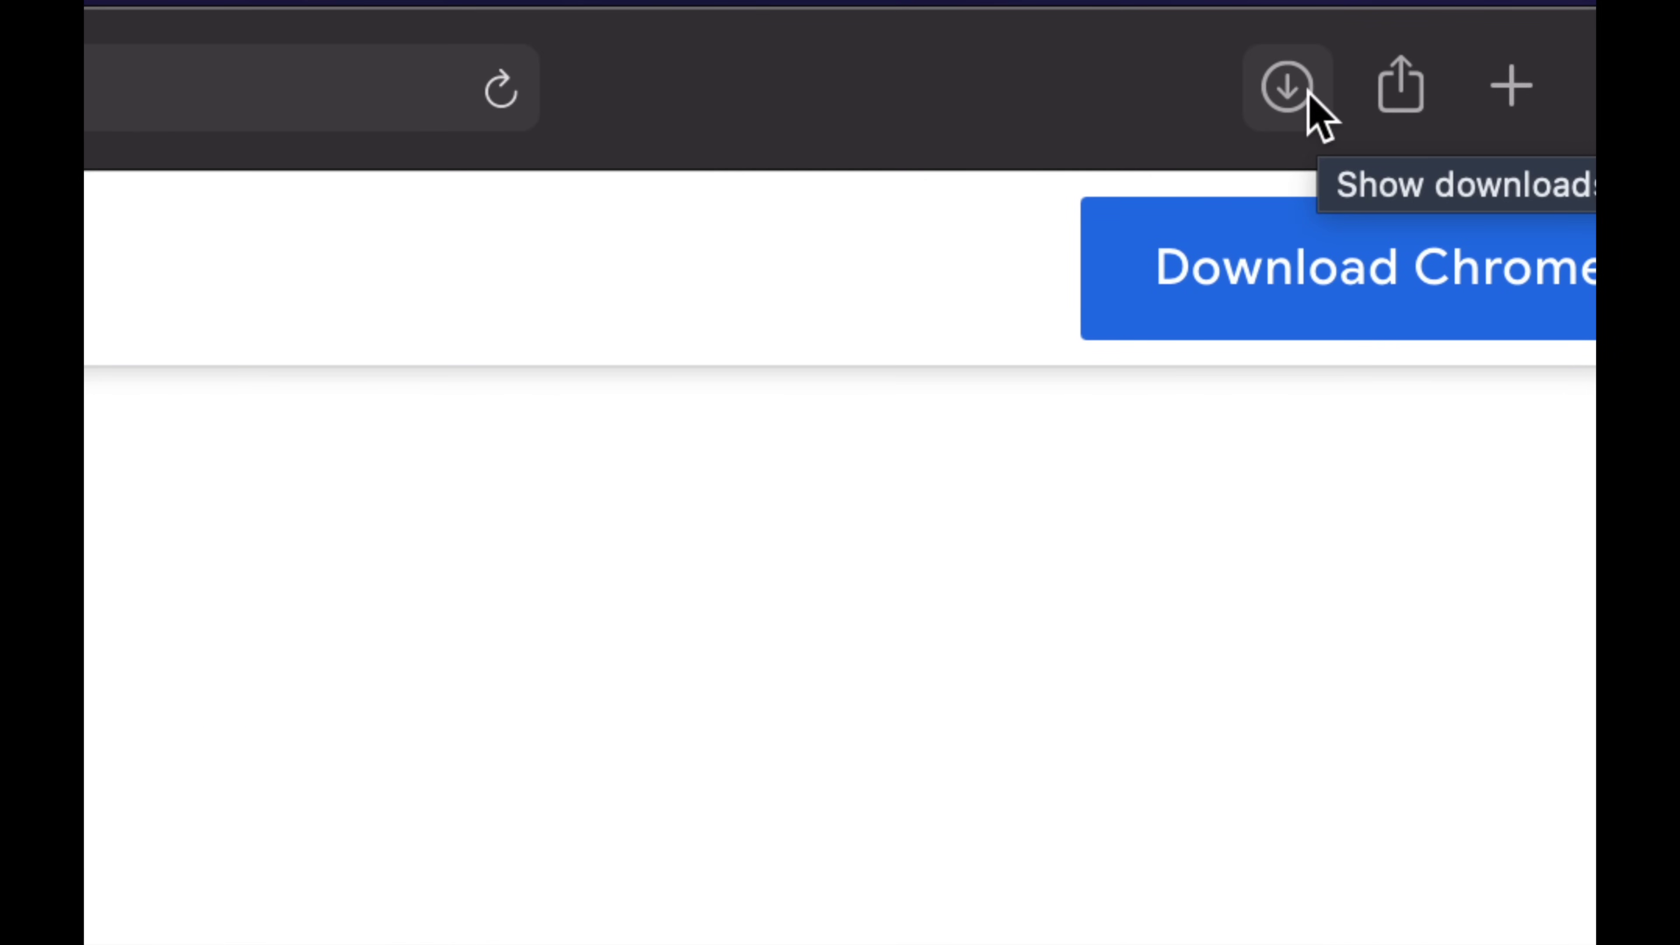
Step: Check Safari's download list, dismiss it, and open the Downloads folder in Finder
left_click(1316, 84)
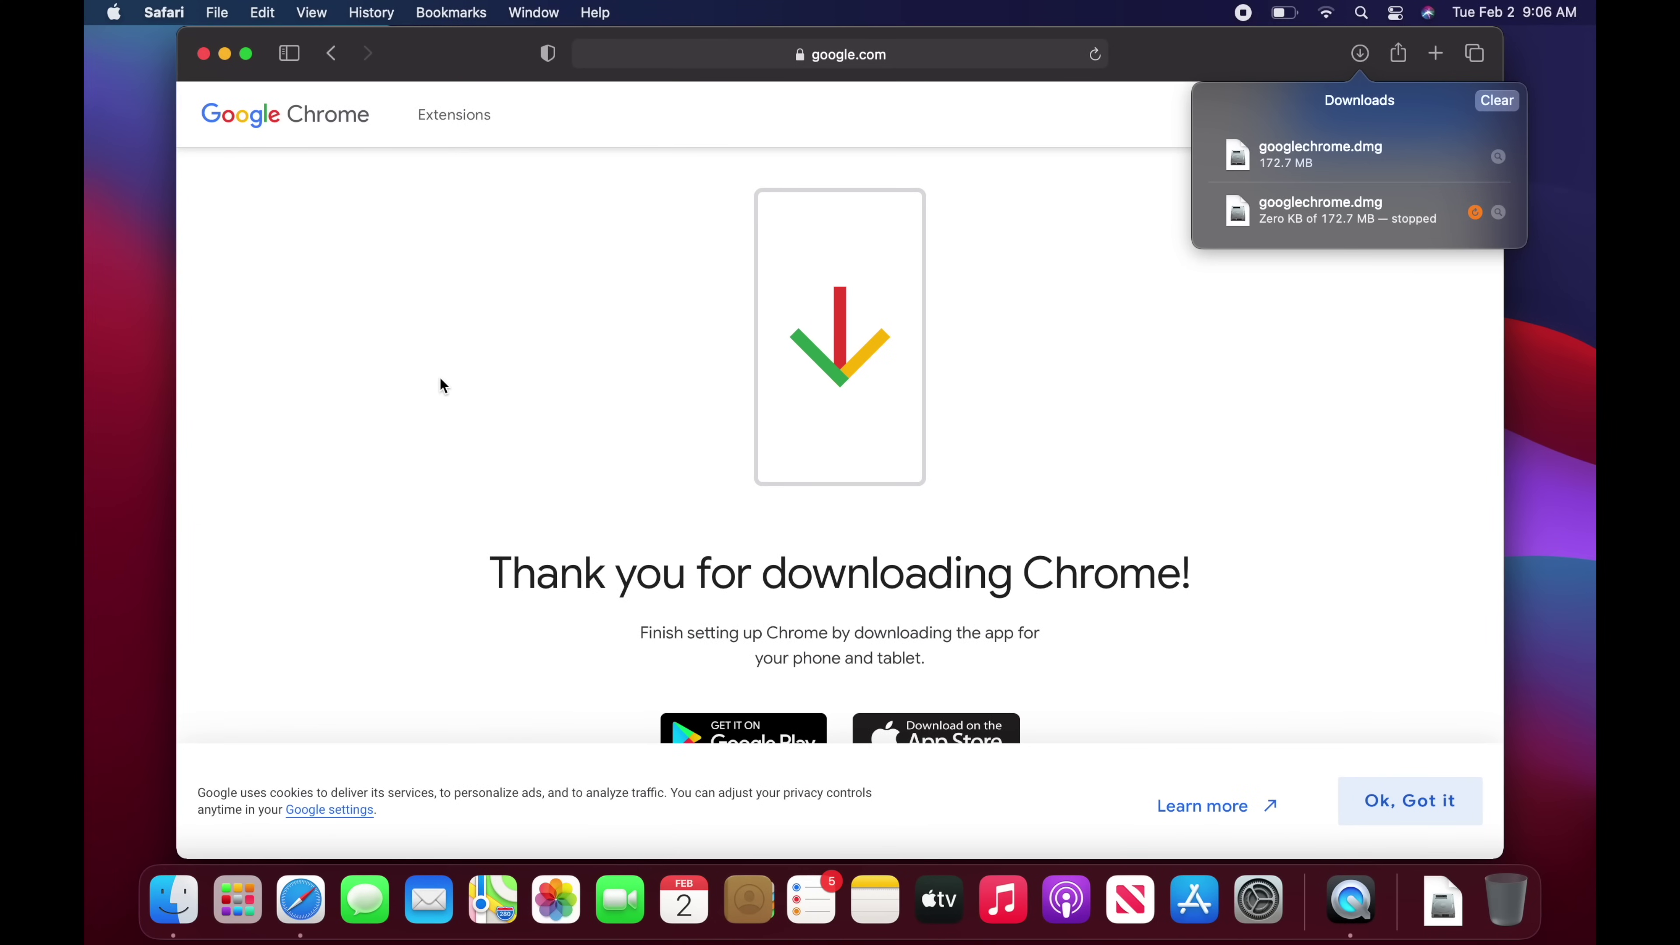
left_click(443, 386)
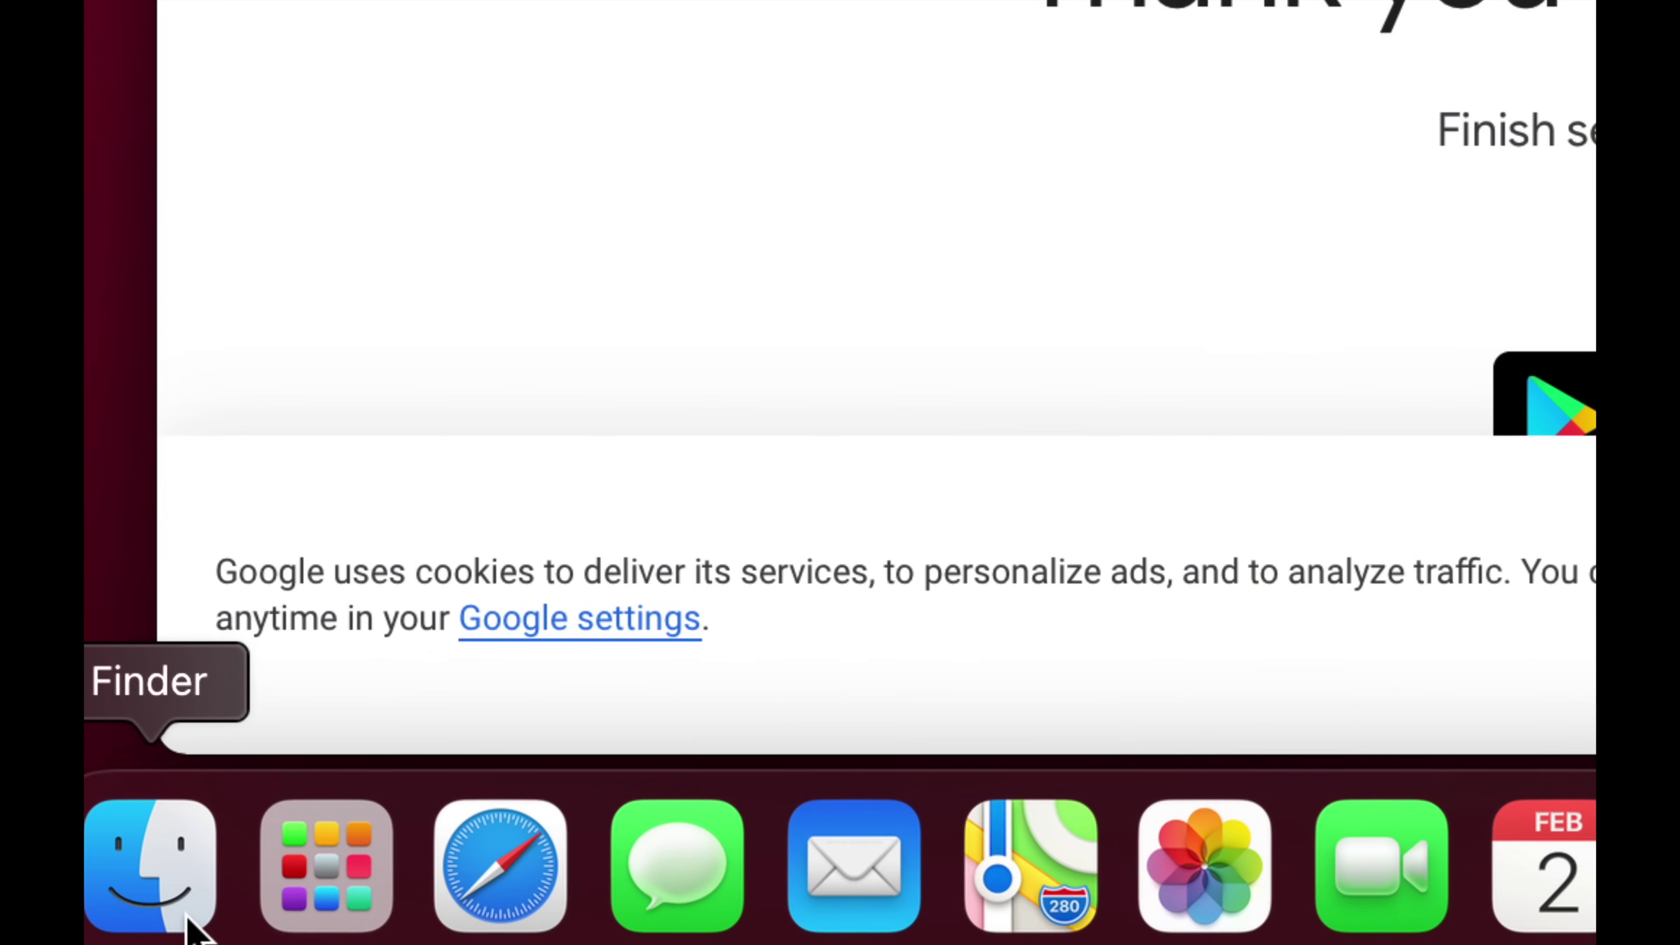
left_click(191, 925)
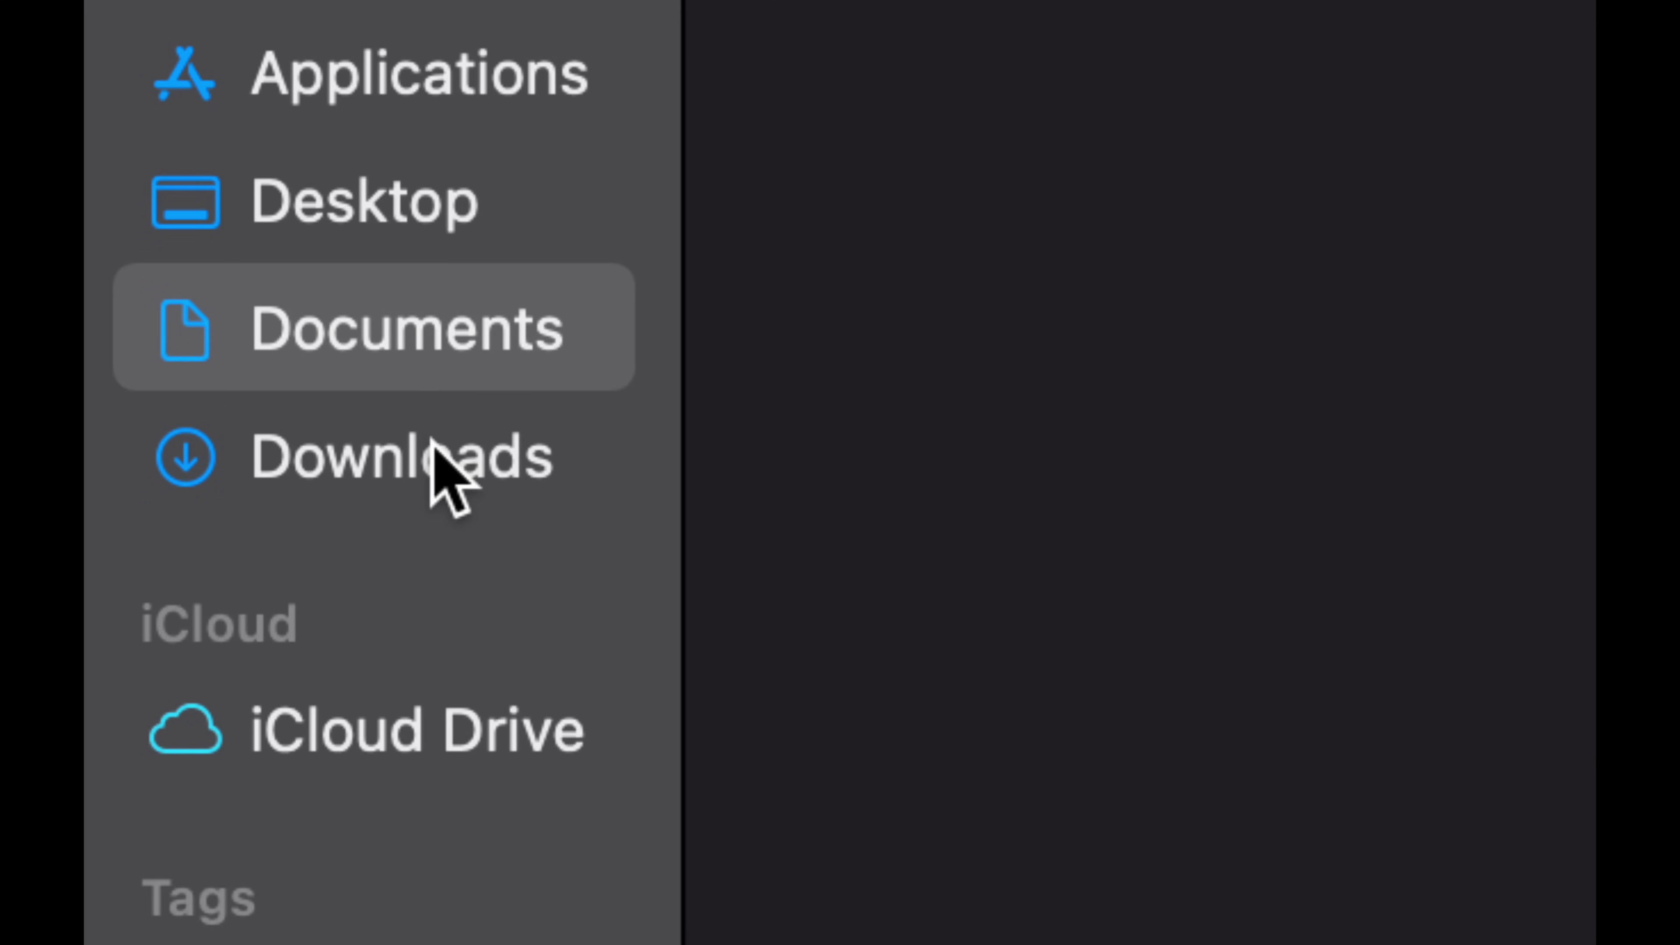
left_click(434, 450)
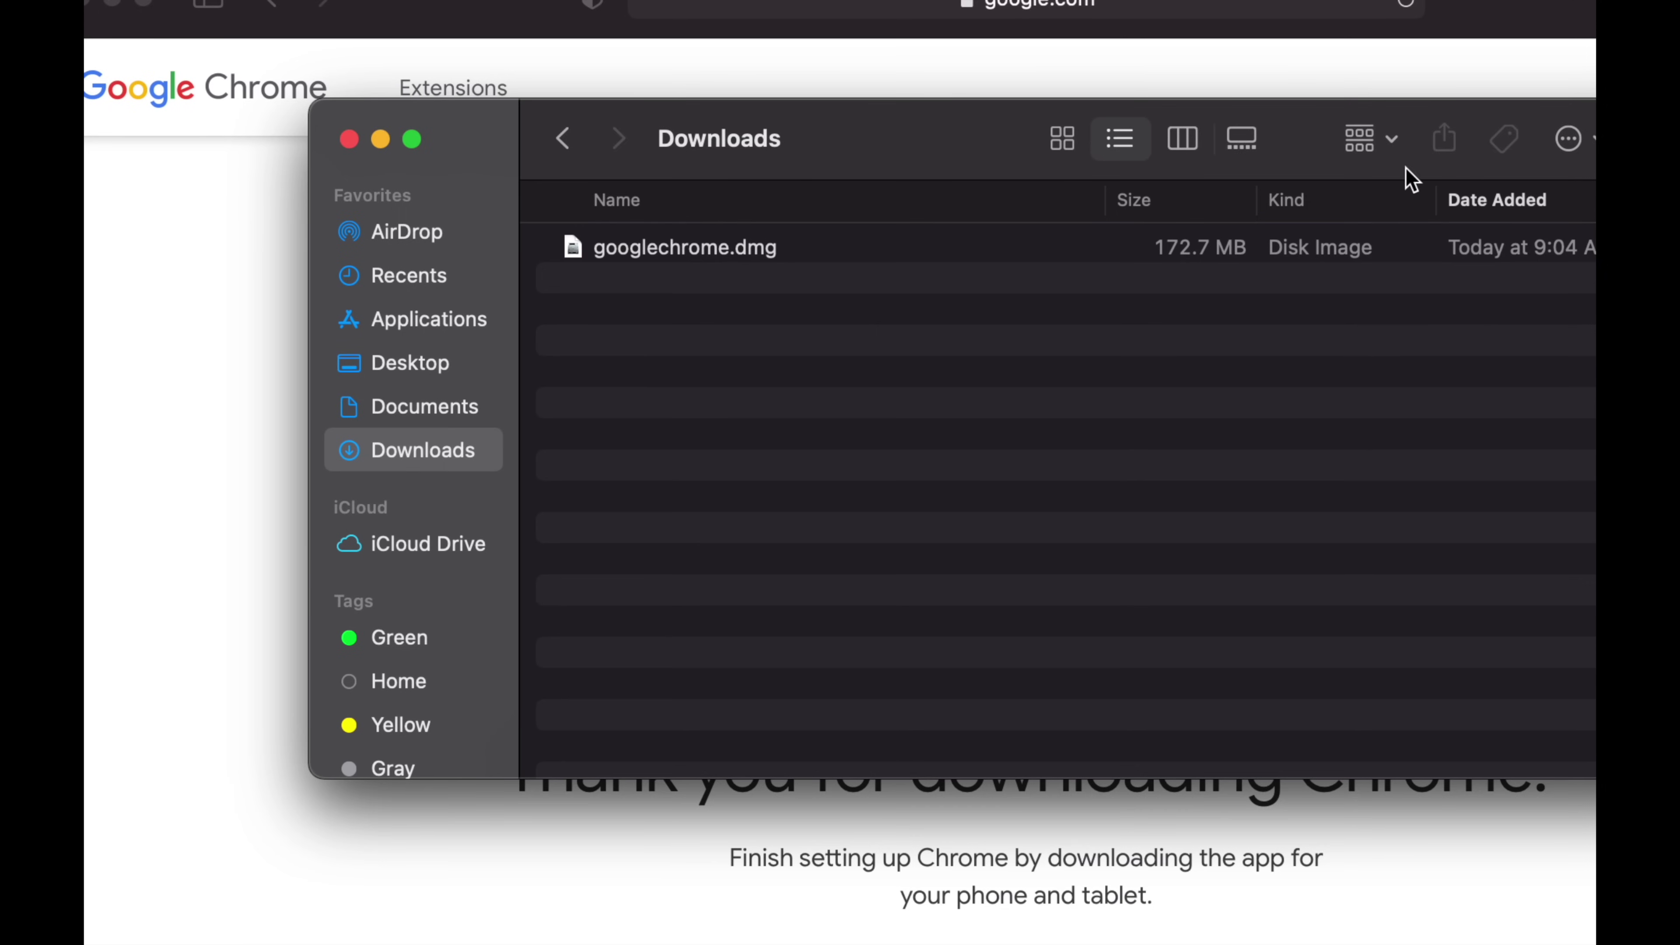
Step: Reposition the Downloads window and compare its icon and list layouts, leaving the items shown as icons
left_click_drag(1323, 106, 1143, 107)
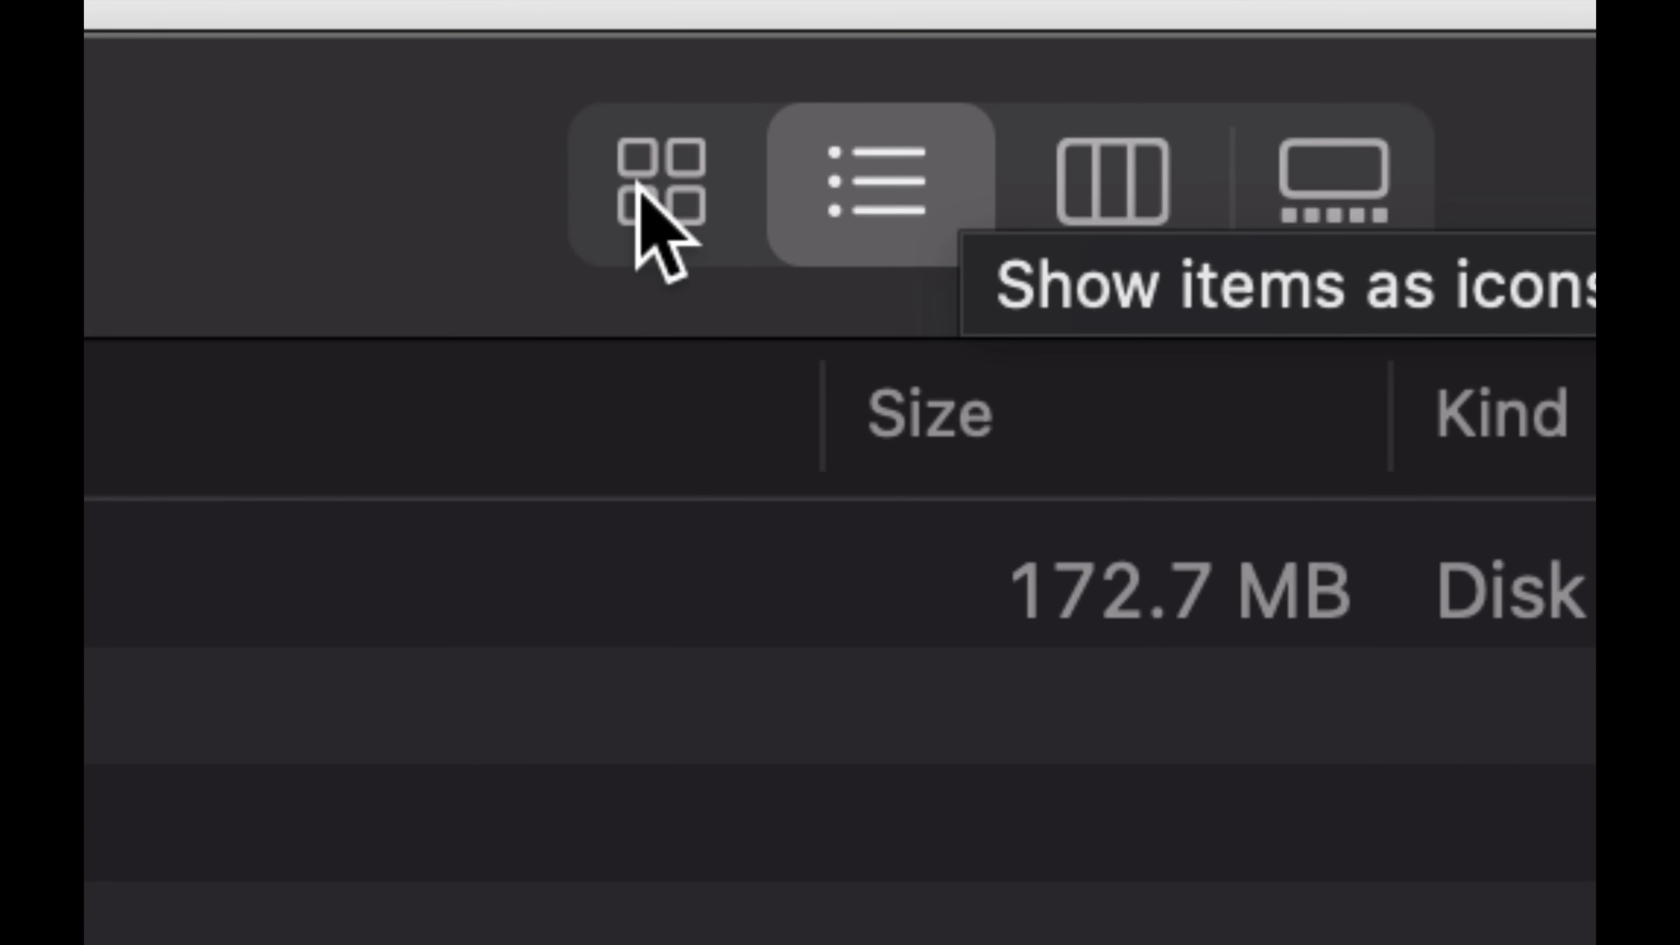
left_click(674, 189)
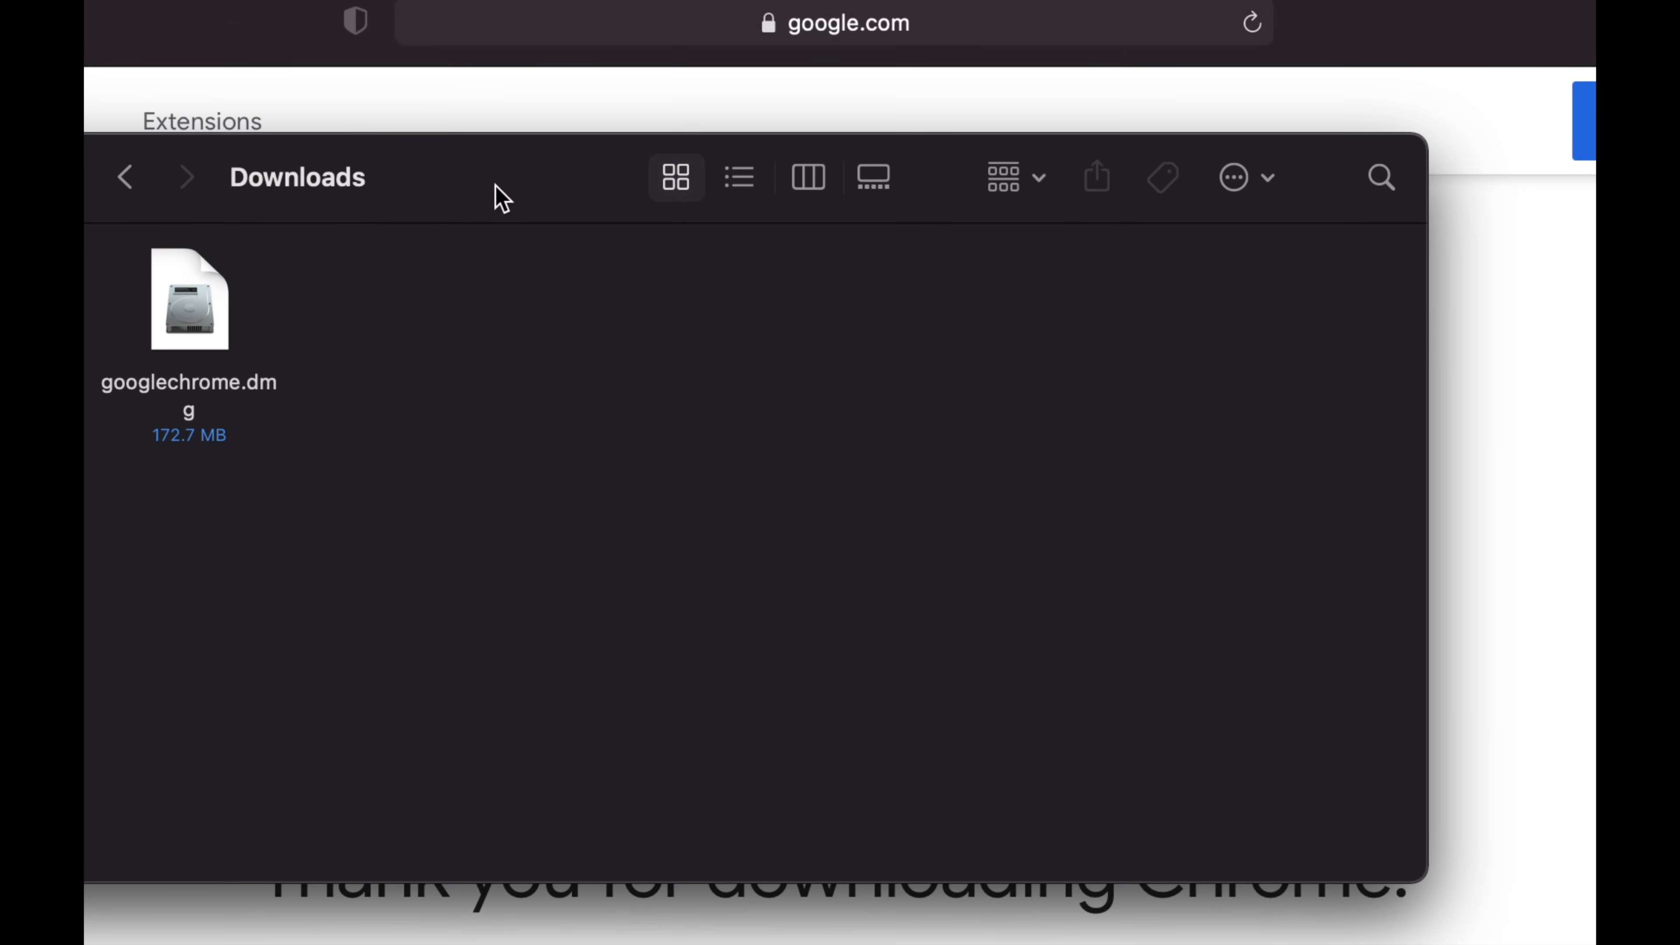
left_click_drag(503, 198, 744, 194)
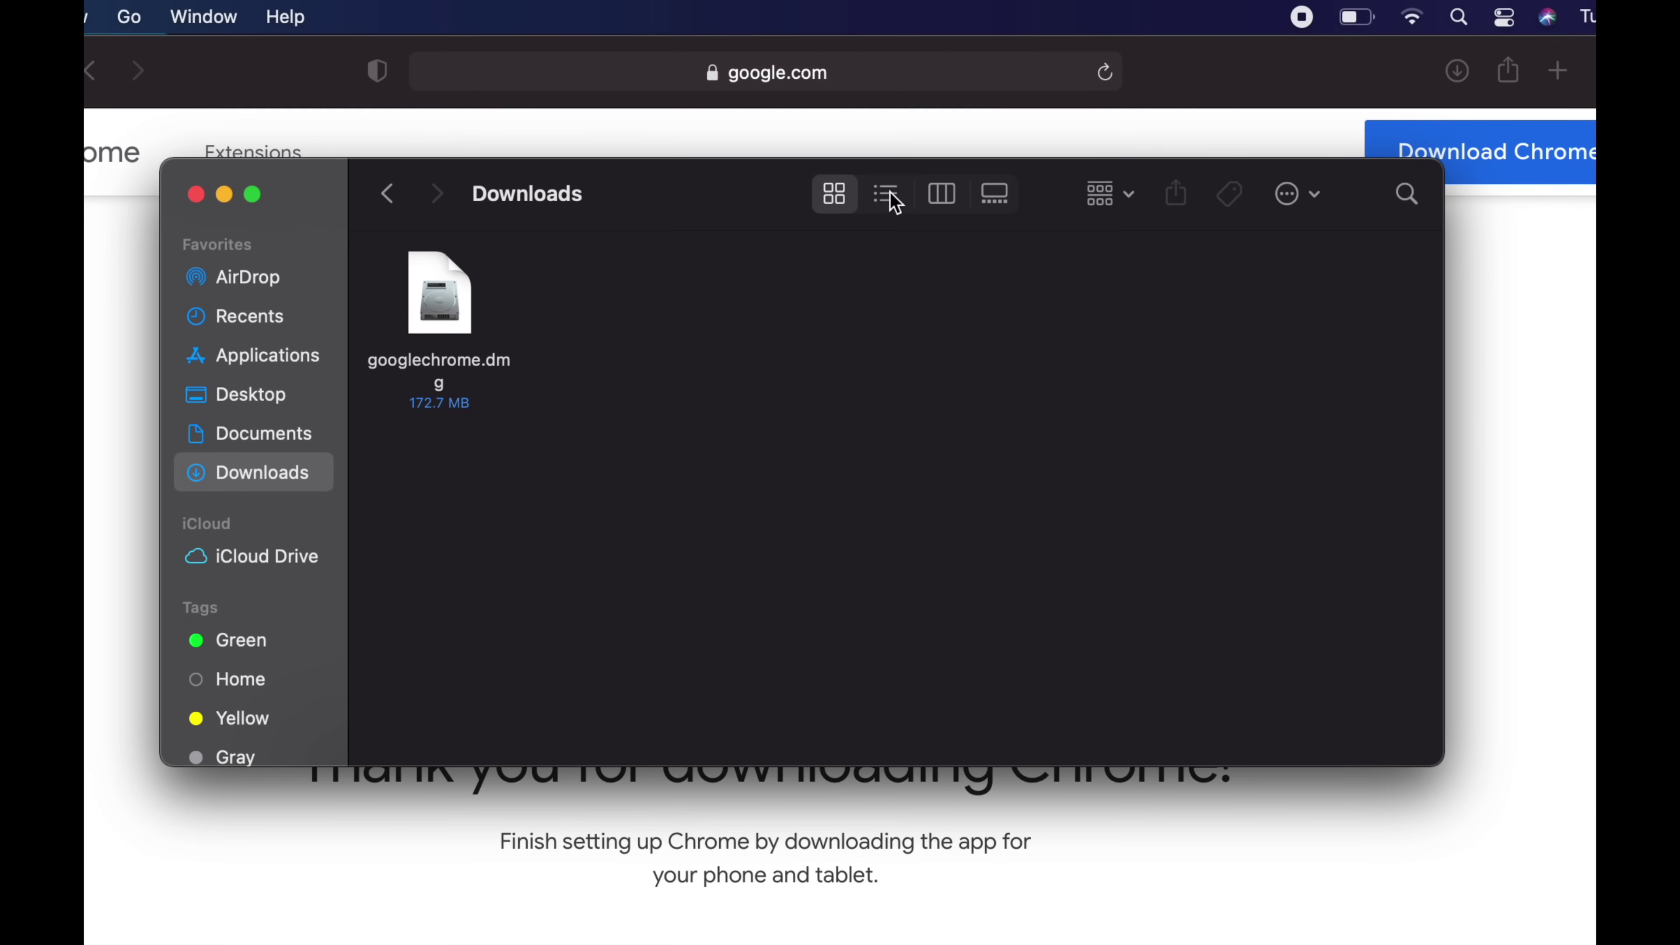
left_click(982, 172)
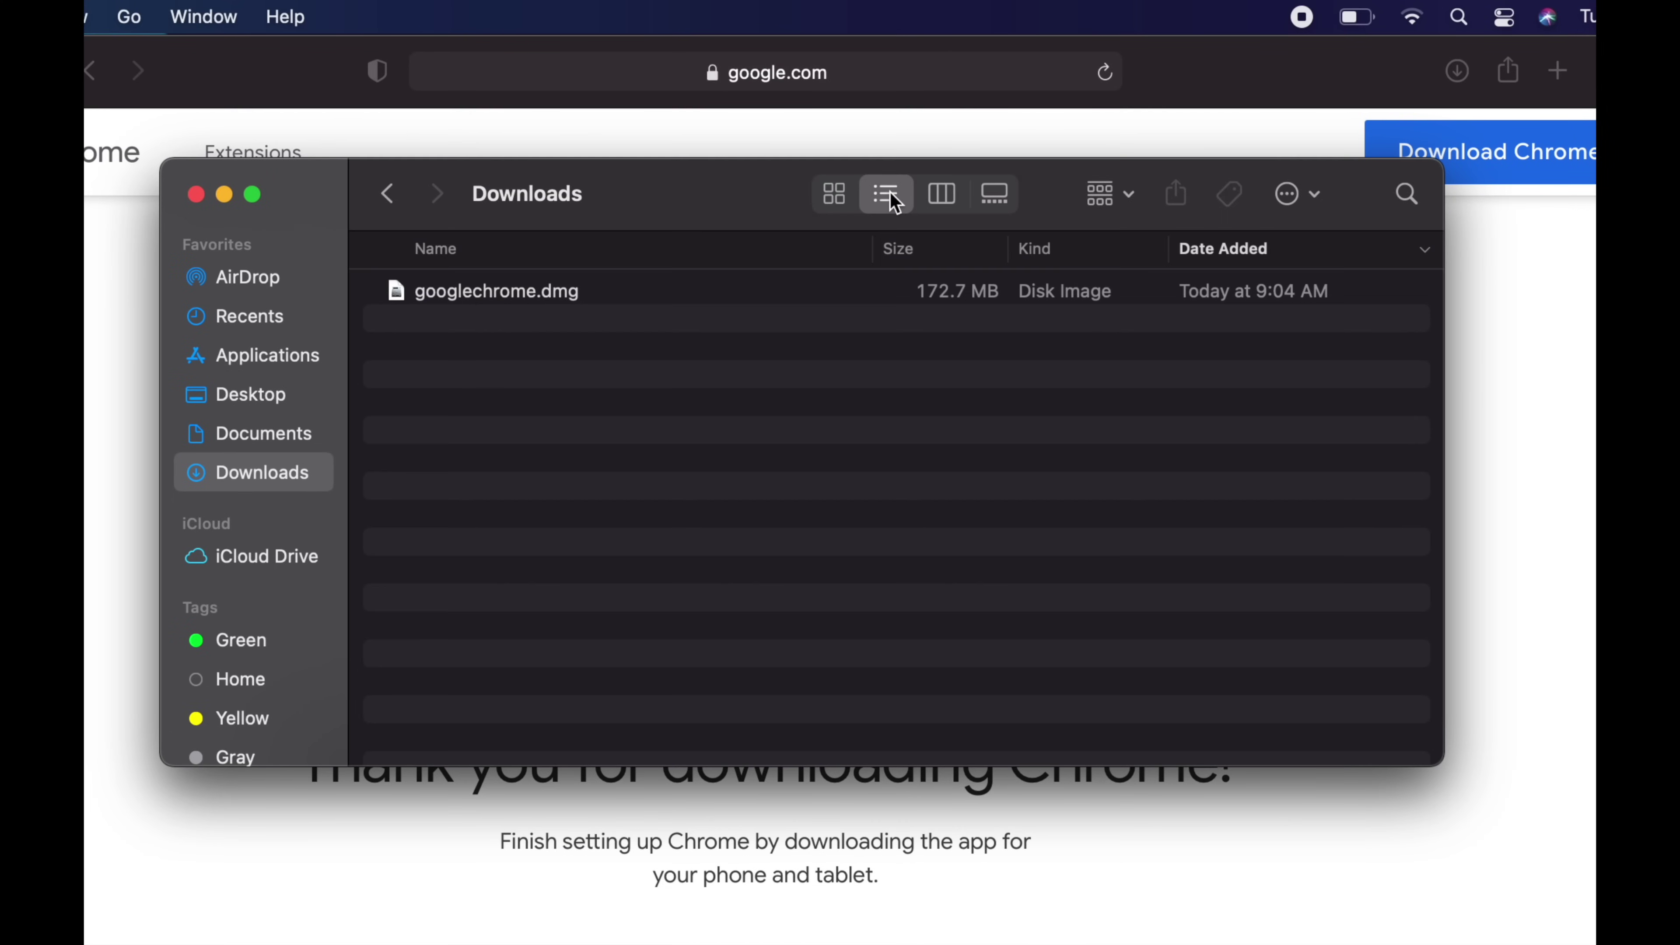
left_click(838, 193)
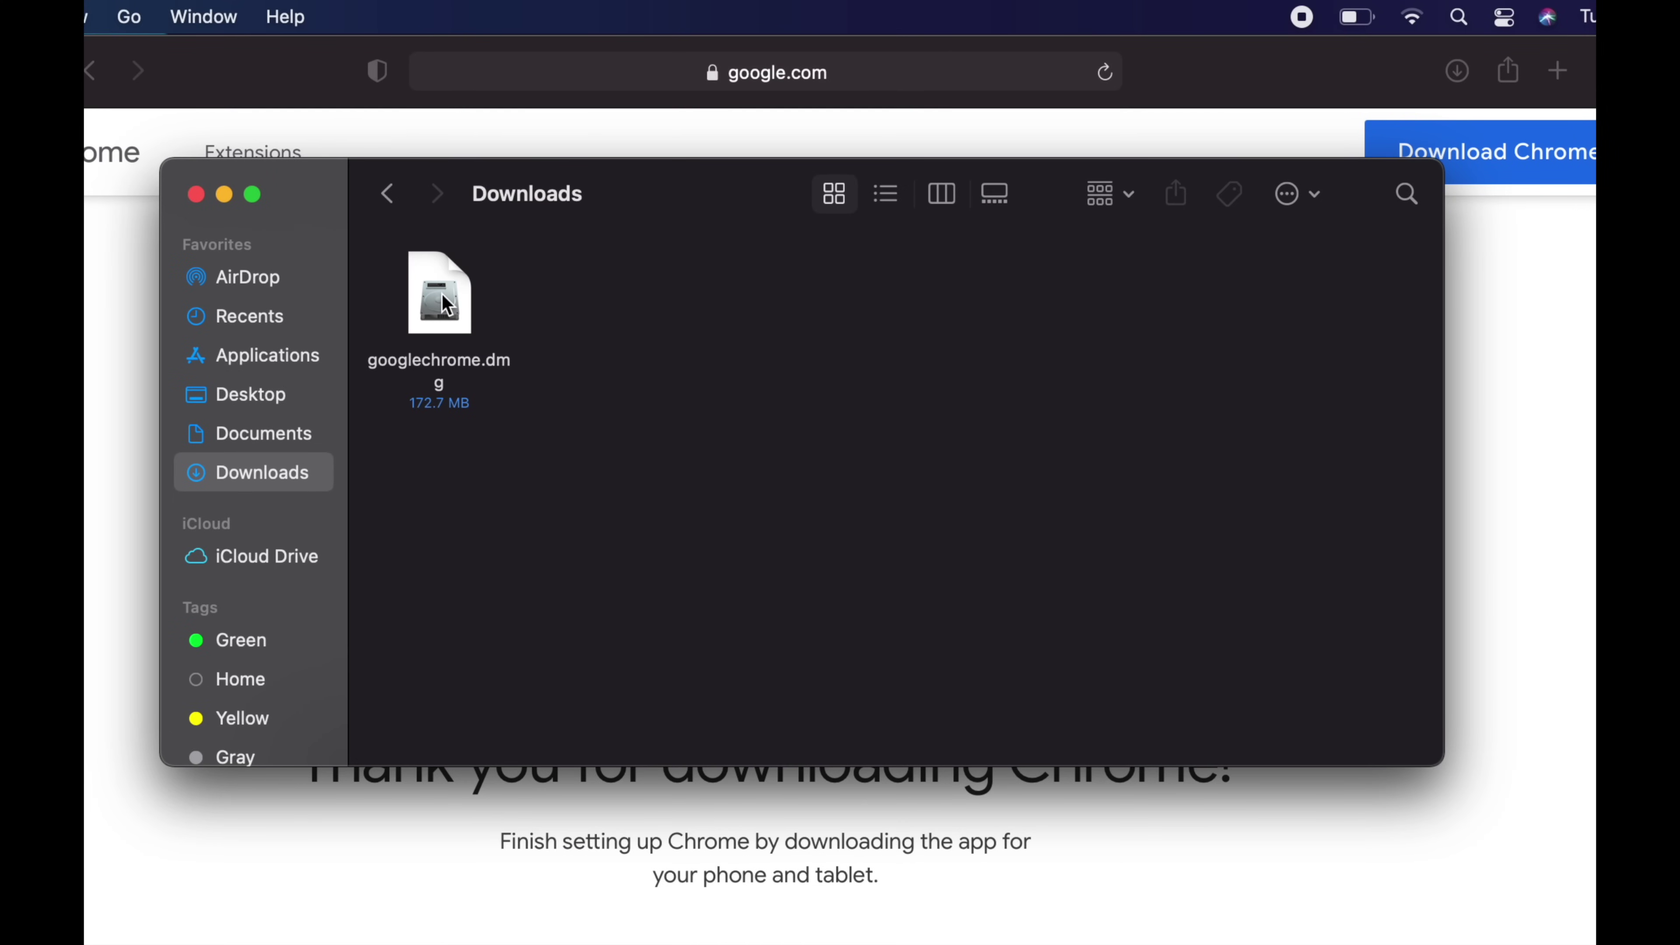
Step: Move the googlechrome.dmg icon slightly within the Downloads folder and open the disk image
left_click(446, 306)
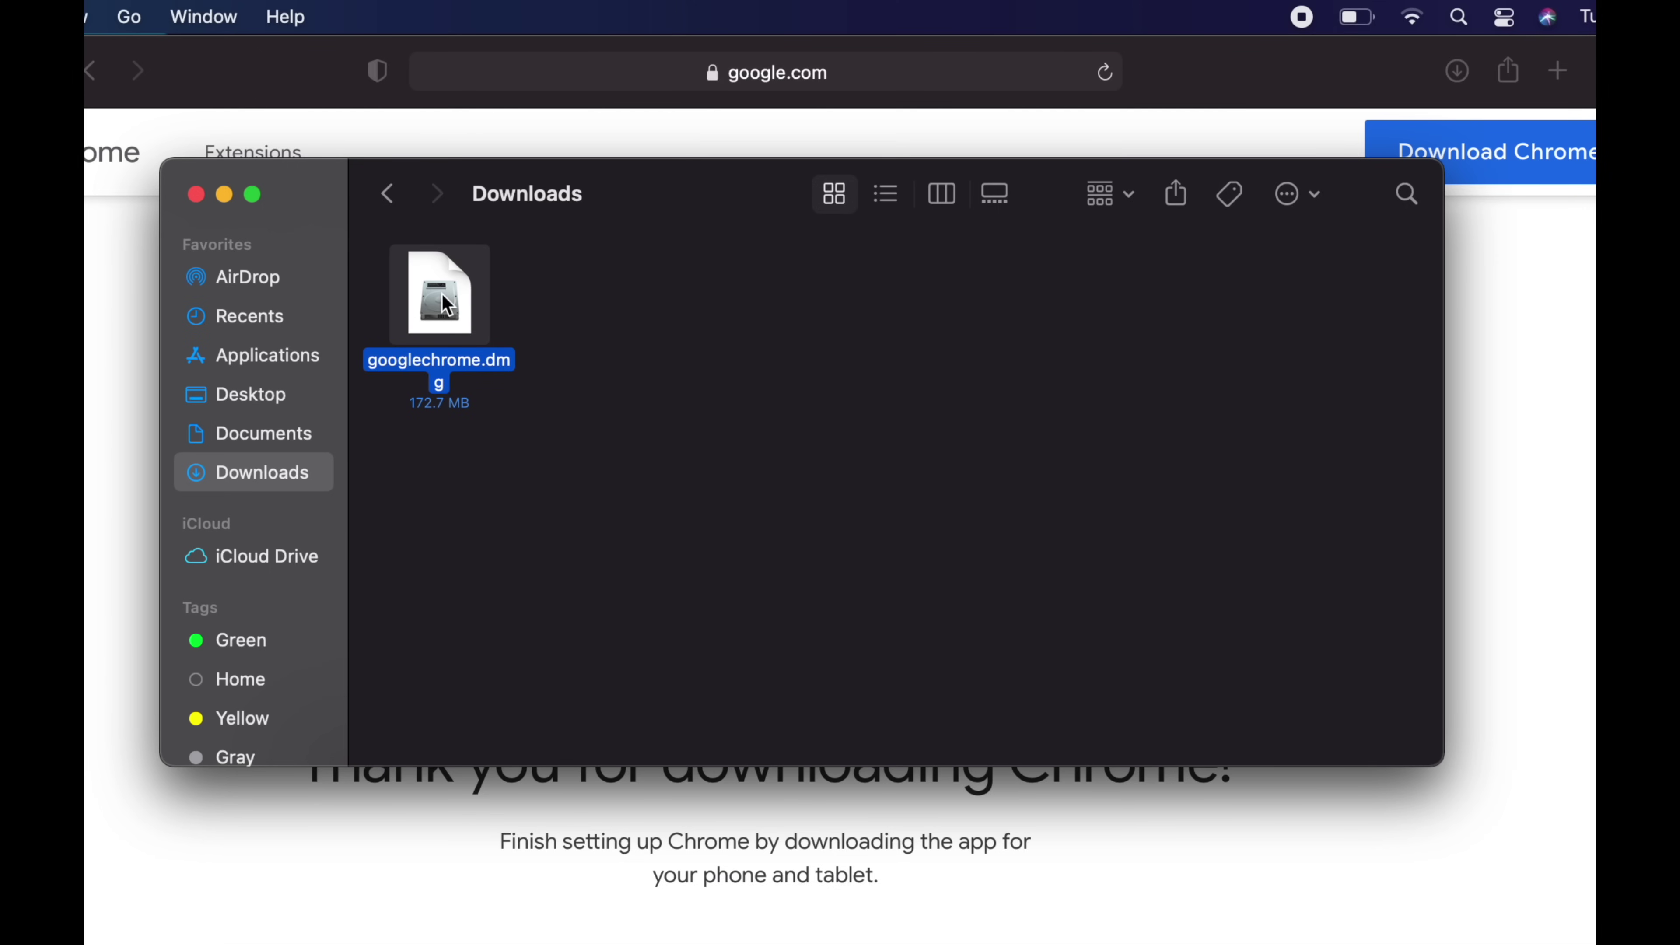
left_click_drag(443, 296, 566, 309)
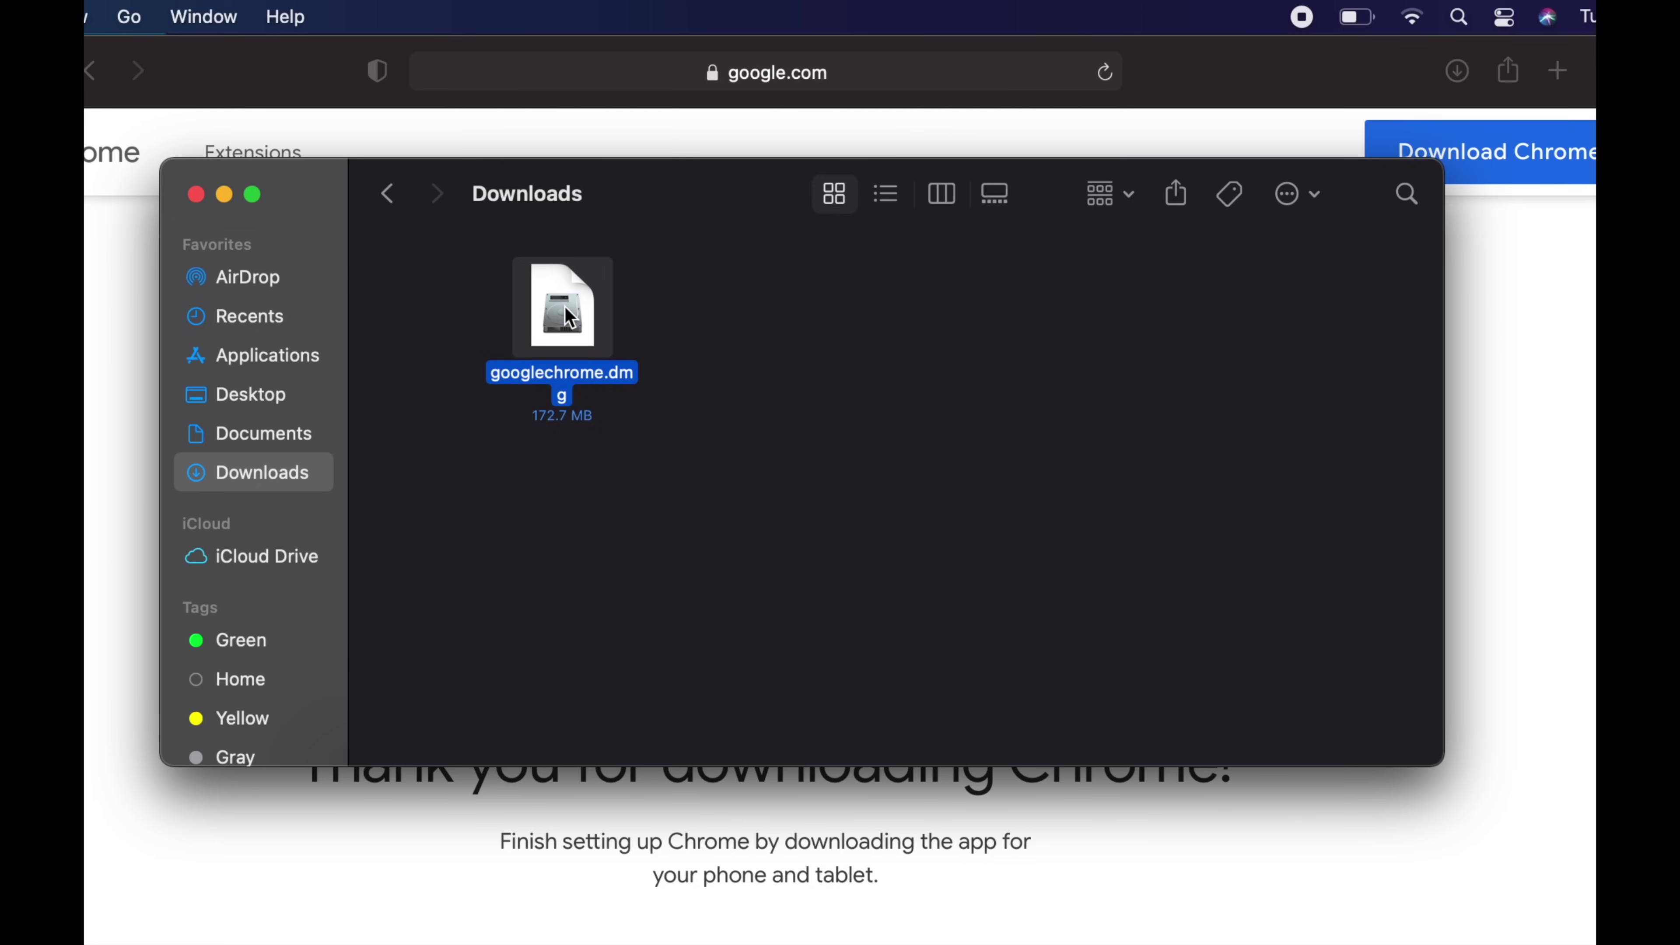
double_click(569, 317)
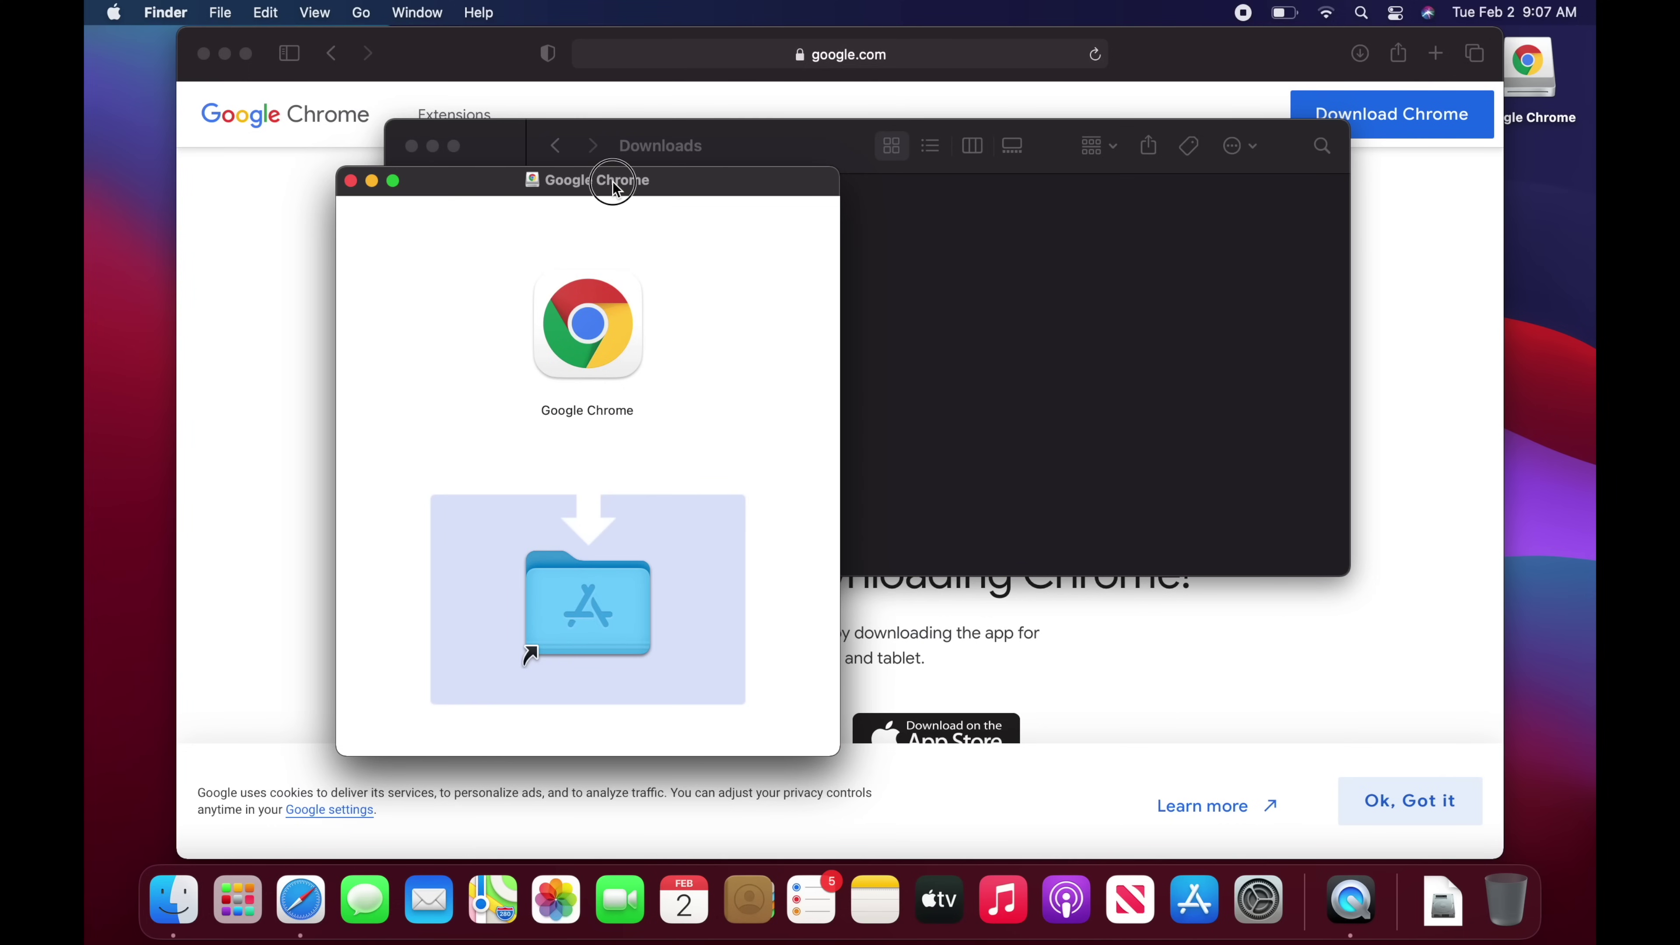
Step: Reposition the installer window, copy Google Chrome into the Applications folder, and close the installer window
left_click_drag(615, 188, 905, 95)
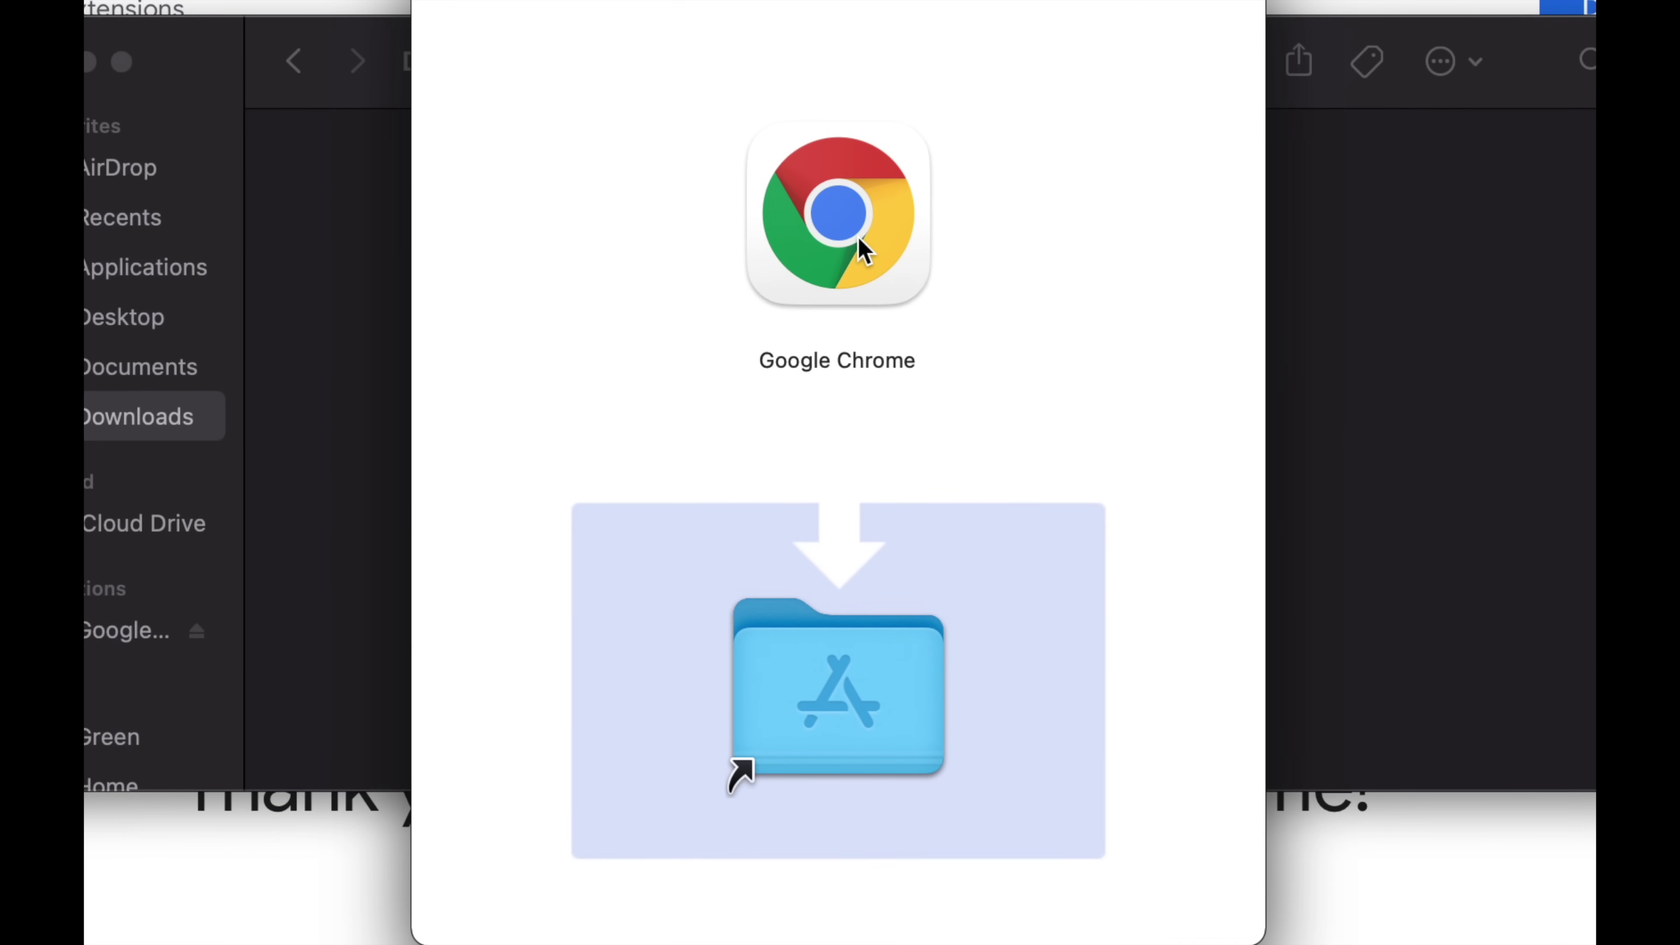
left_click_drag(858, 239, 888, 686)
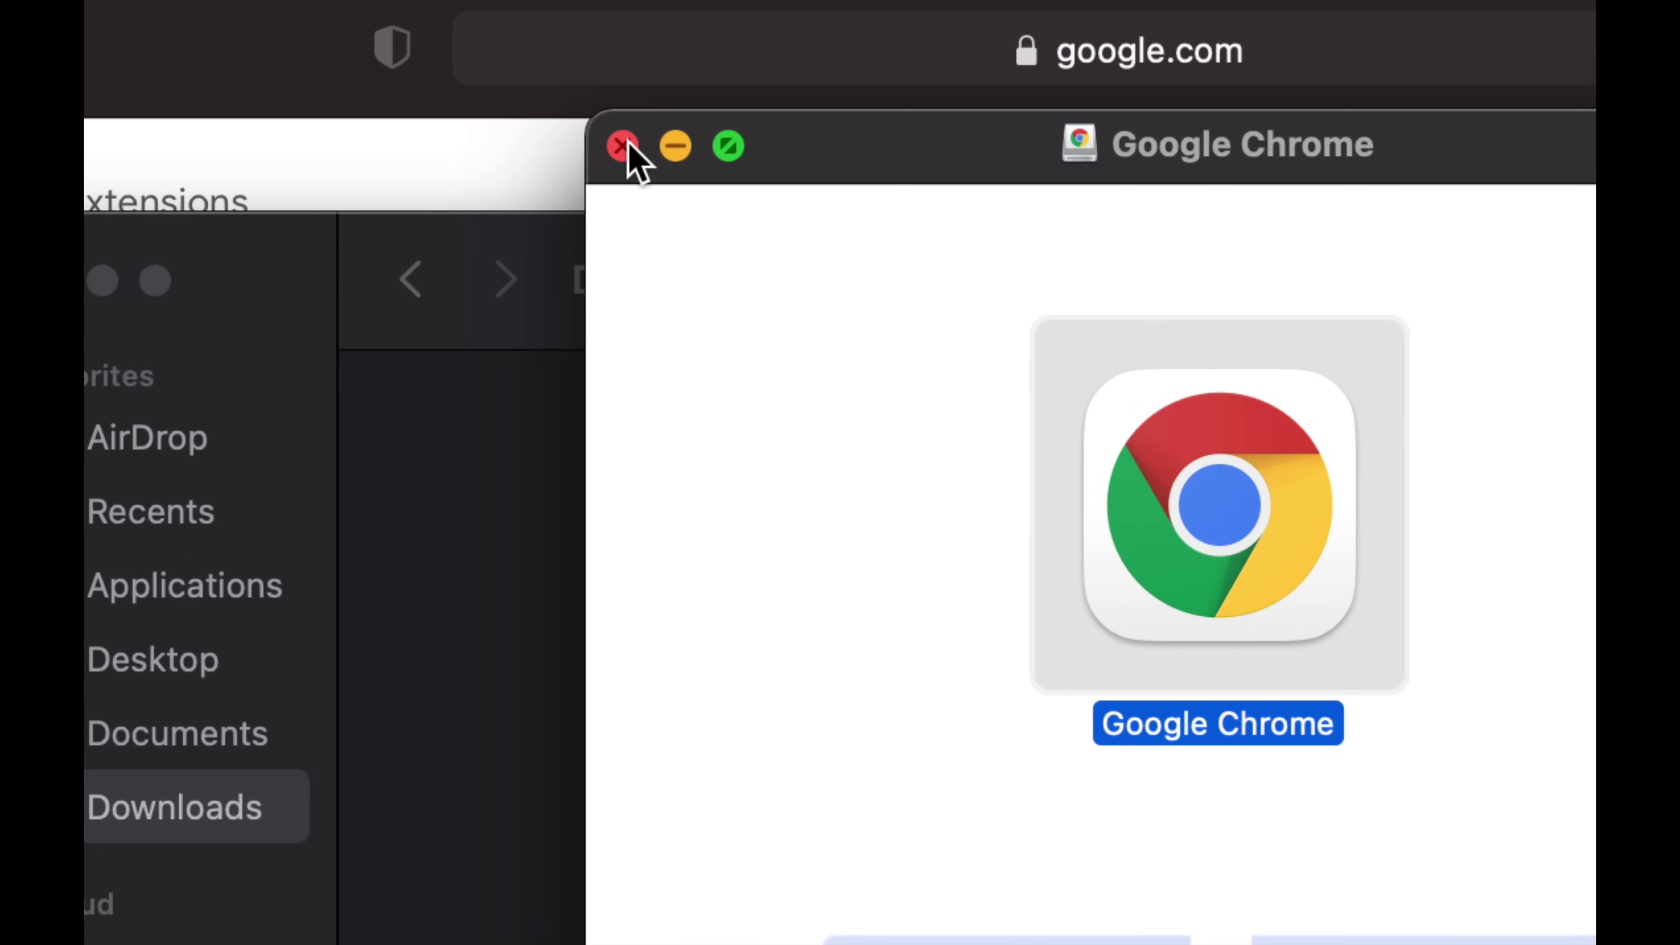
left_click(623, 146)
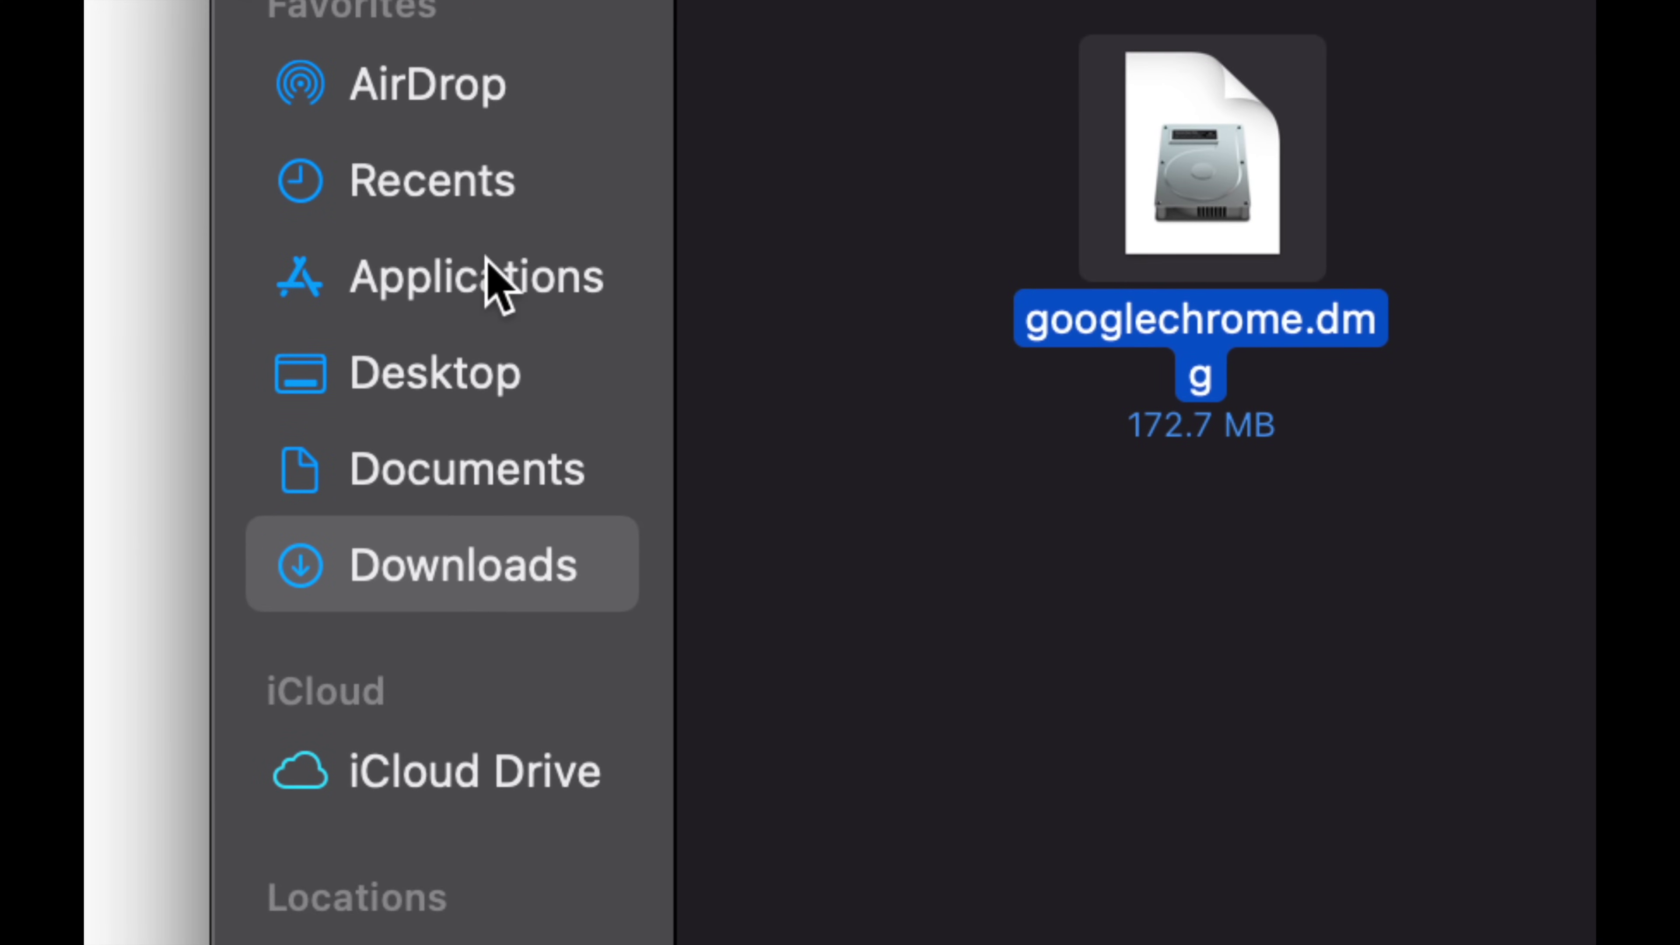
Step: Launch Google Chrome from the Applications folder, confirm opening the downloaded app, and start it without making it the default browser
left_click(487, 264)
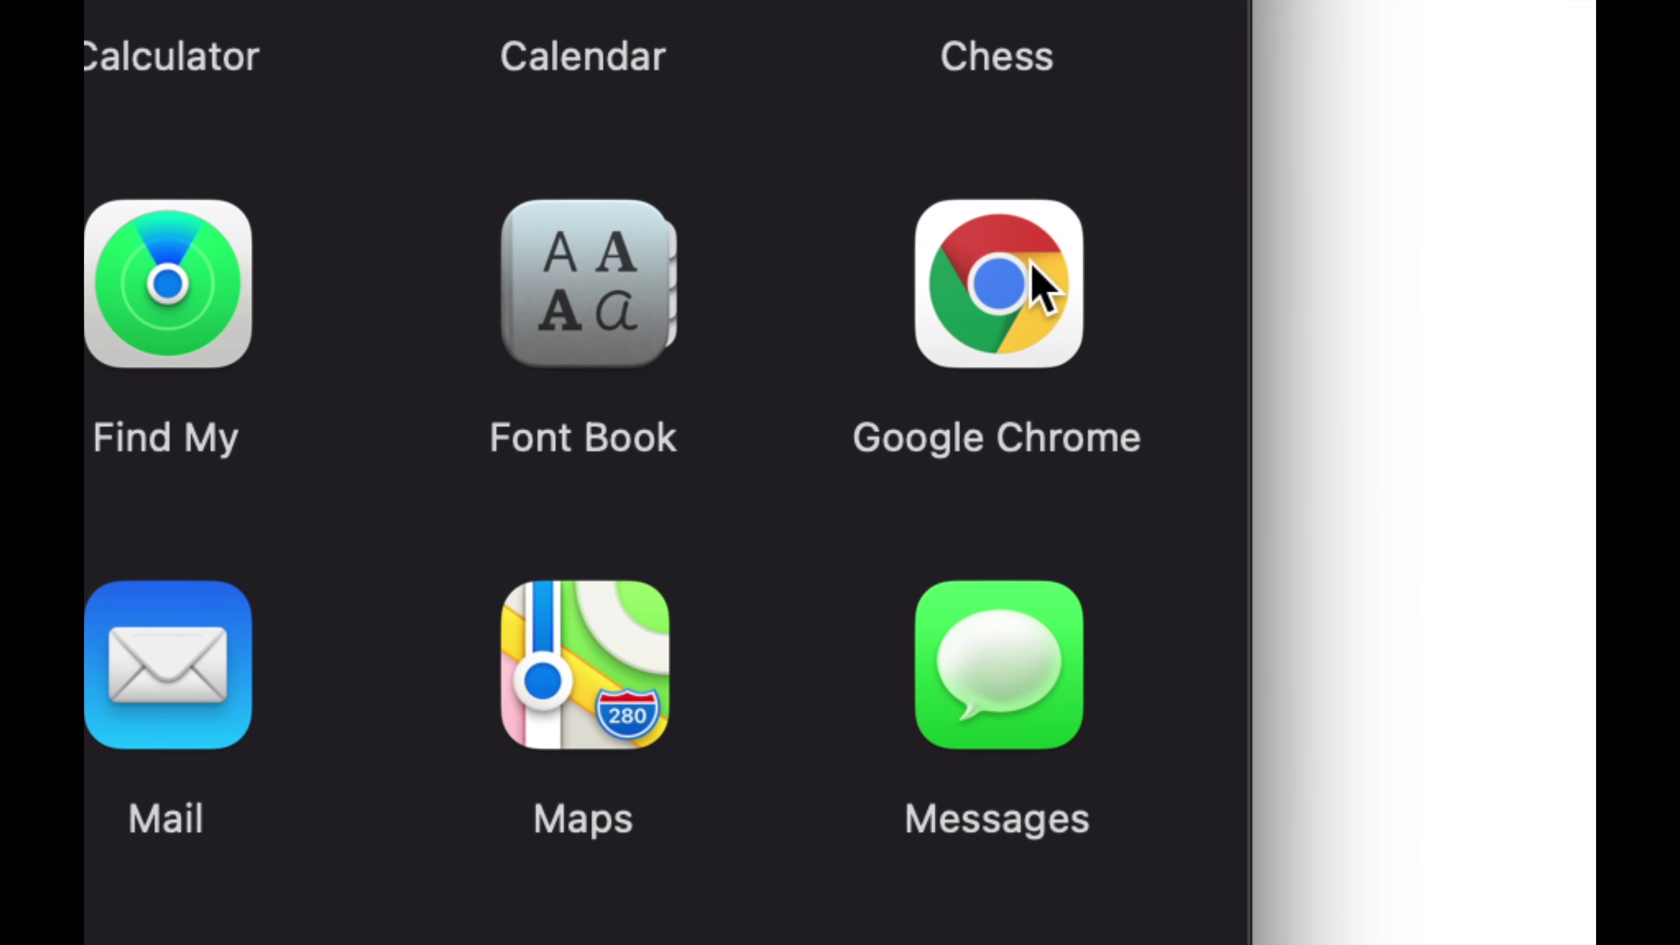
double_click(1041, 288)
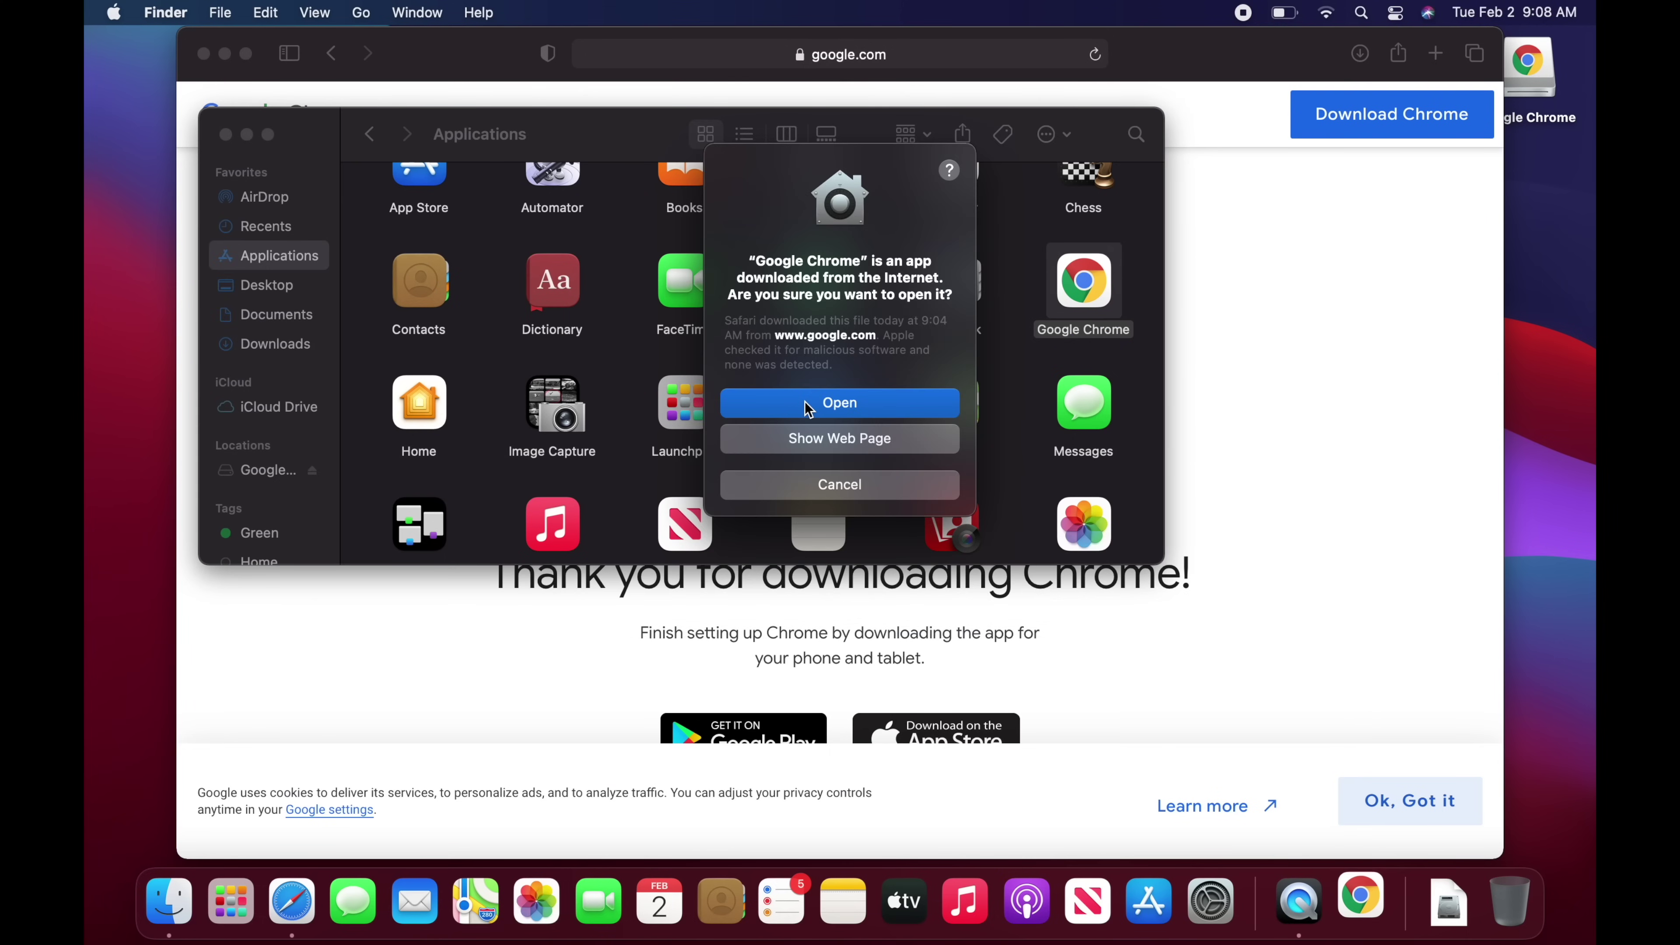
left_click(808, 404)
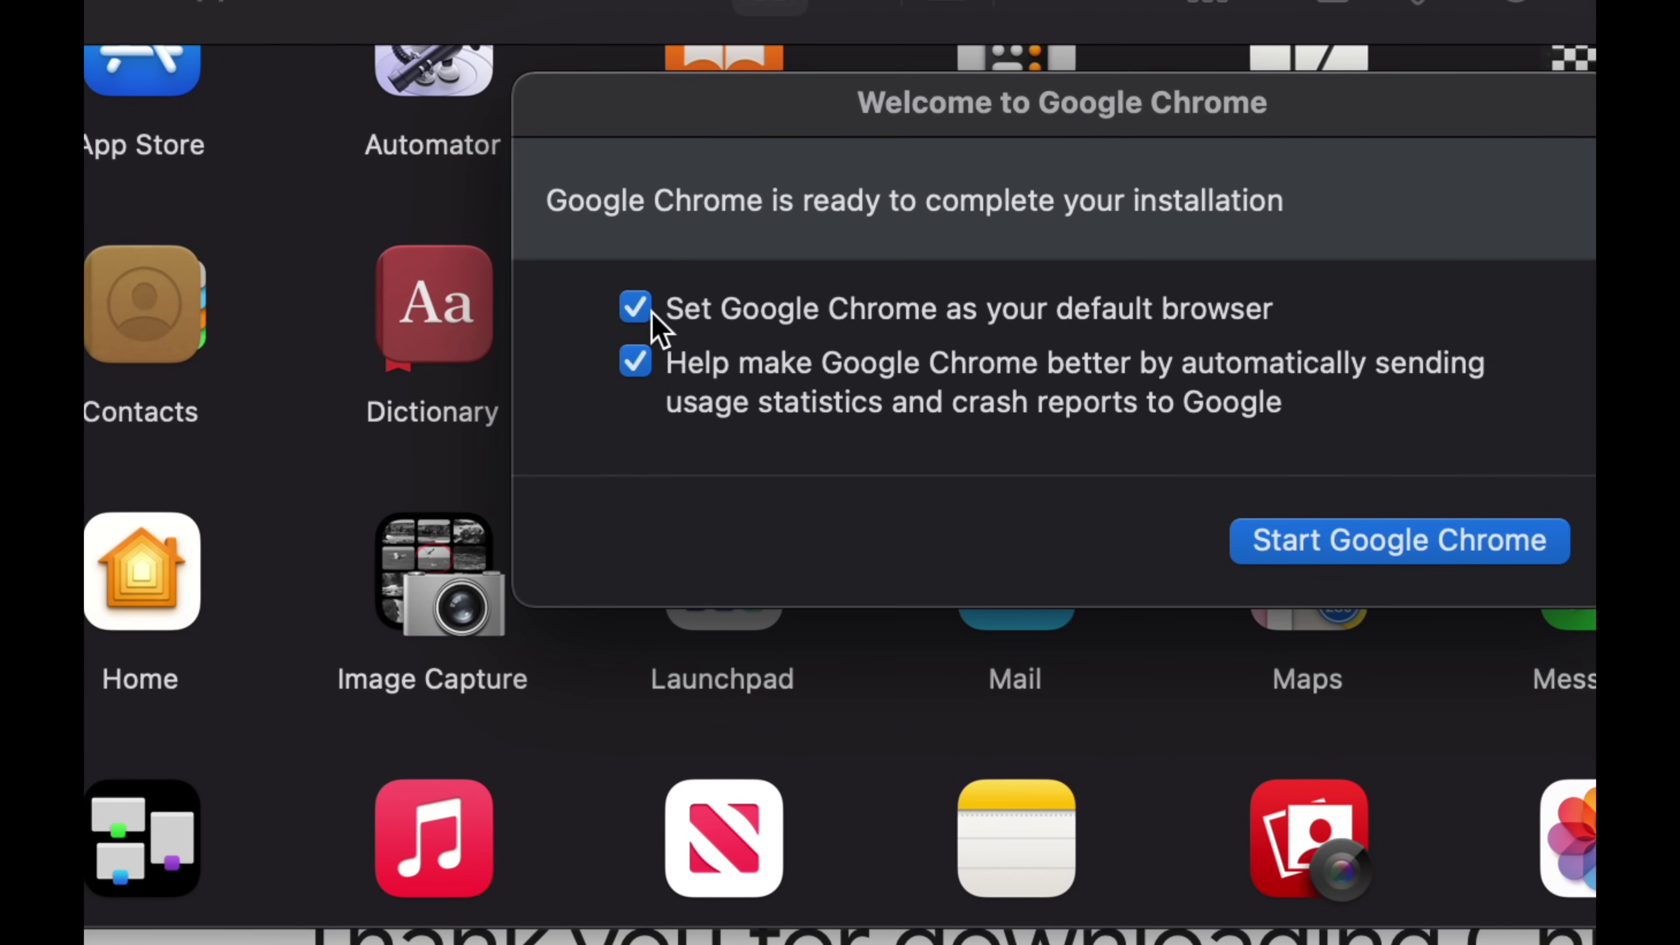
left_click(636, 308)
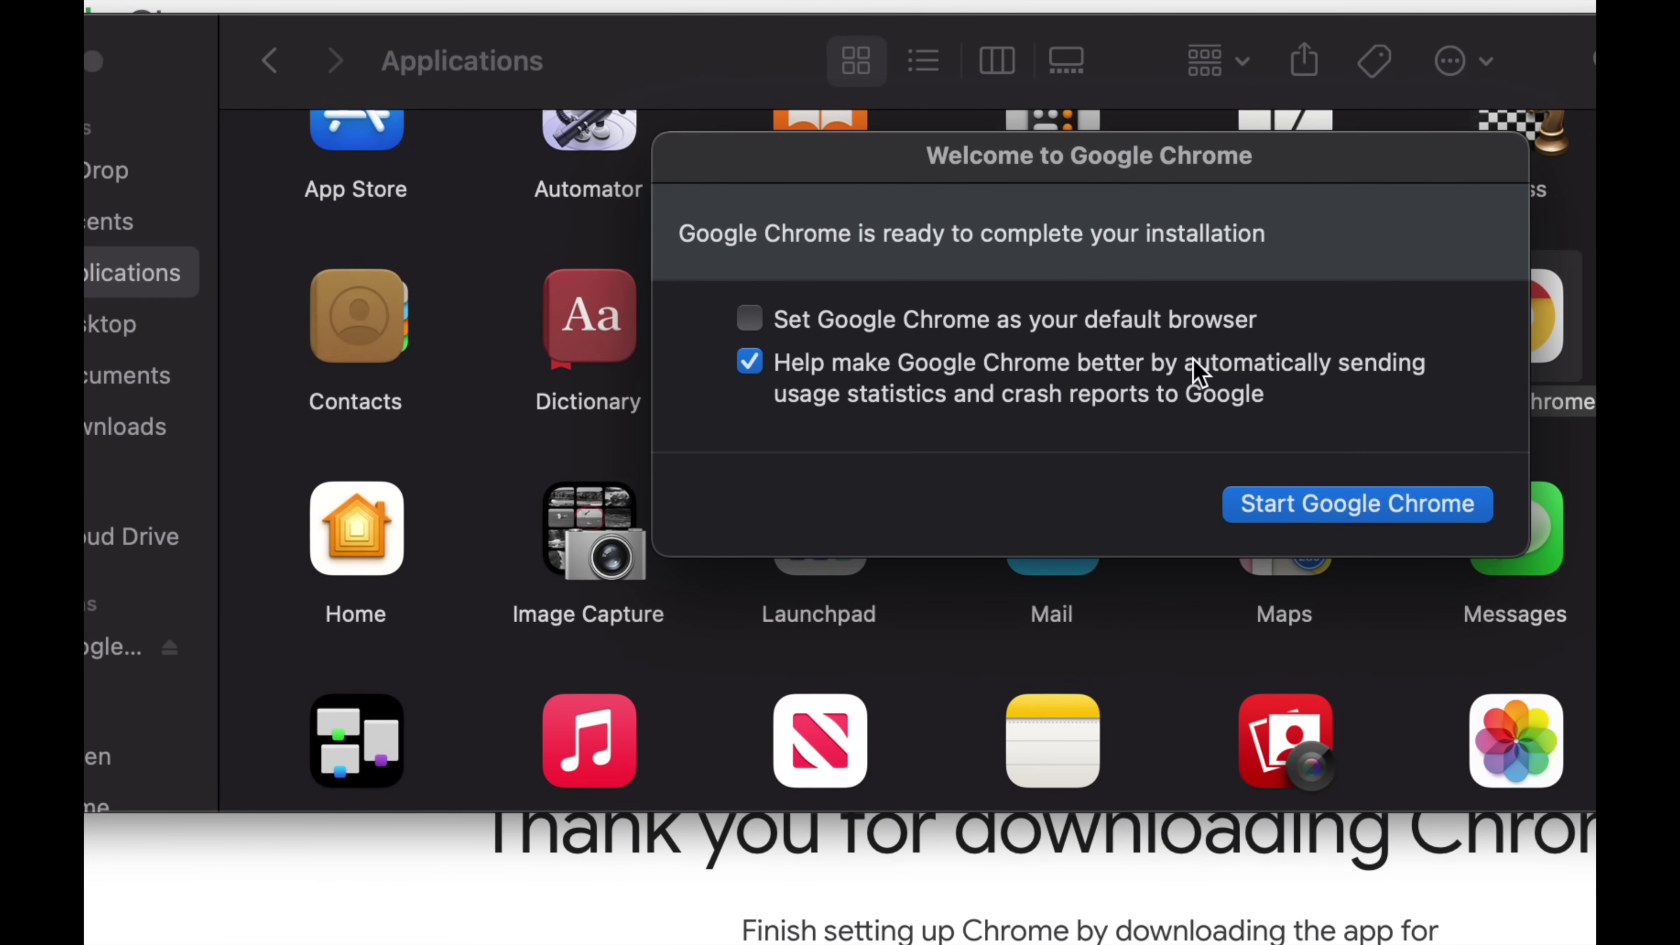
left_click(1370, 512)
Step: Dismiss both Google Chrome notification alerts and reposition the Chrome window
left_click_drag(623, 67, 694, 75)
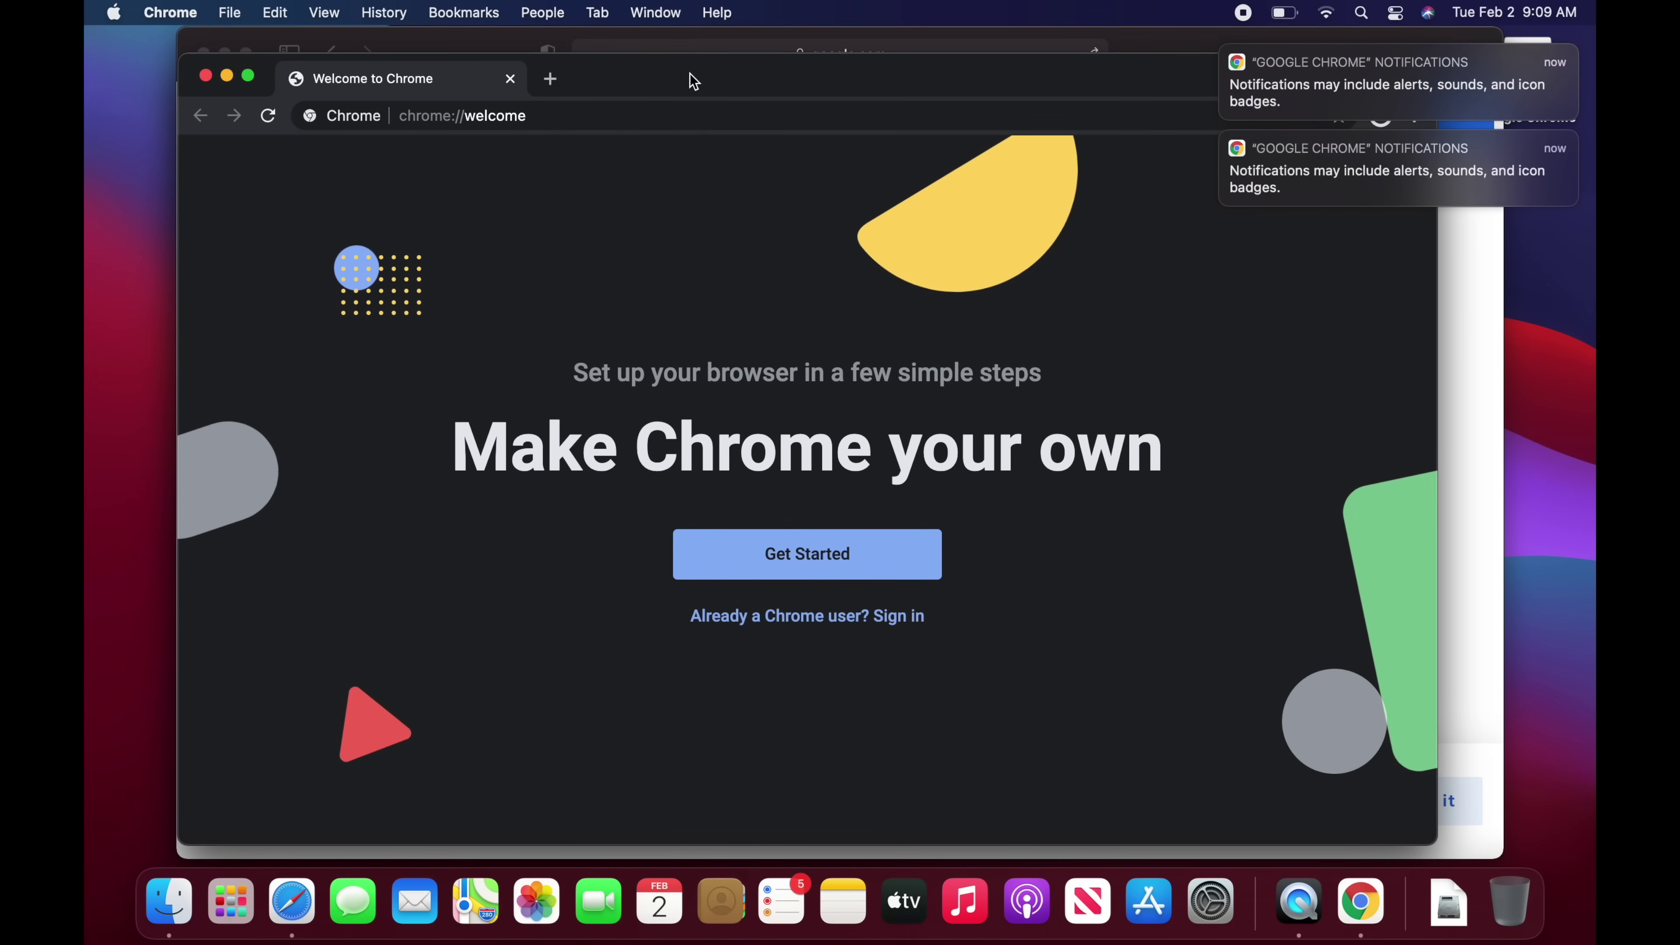
mouse_move(1359, 168)
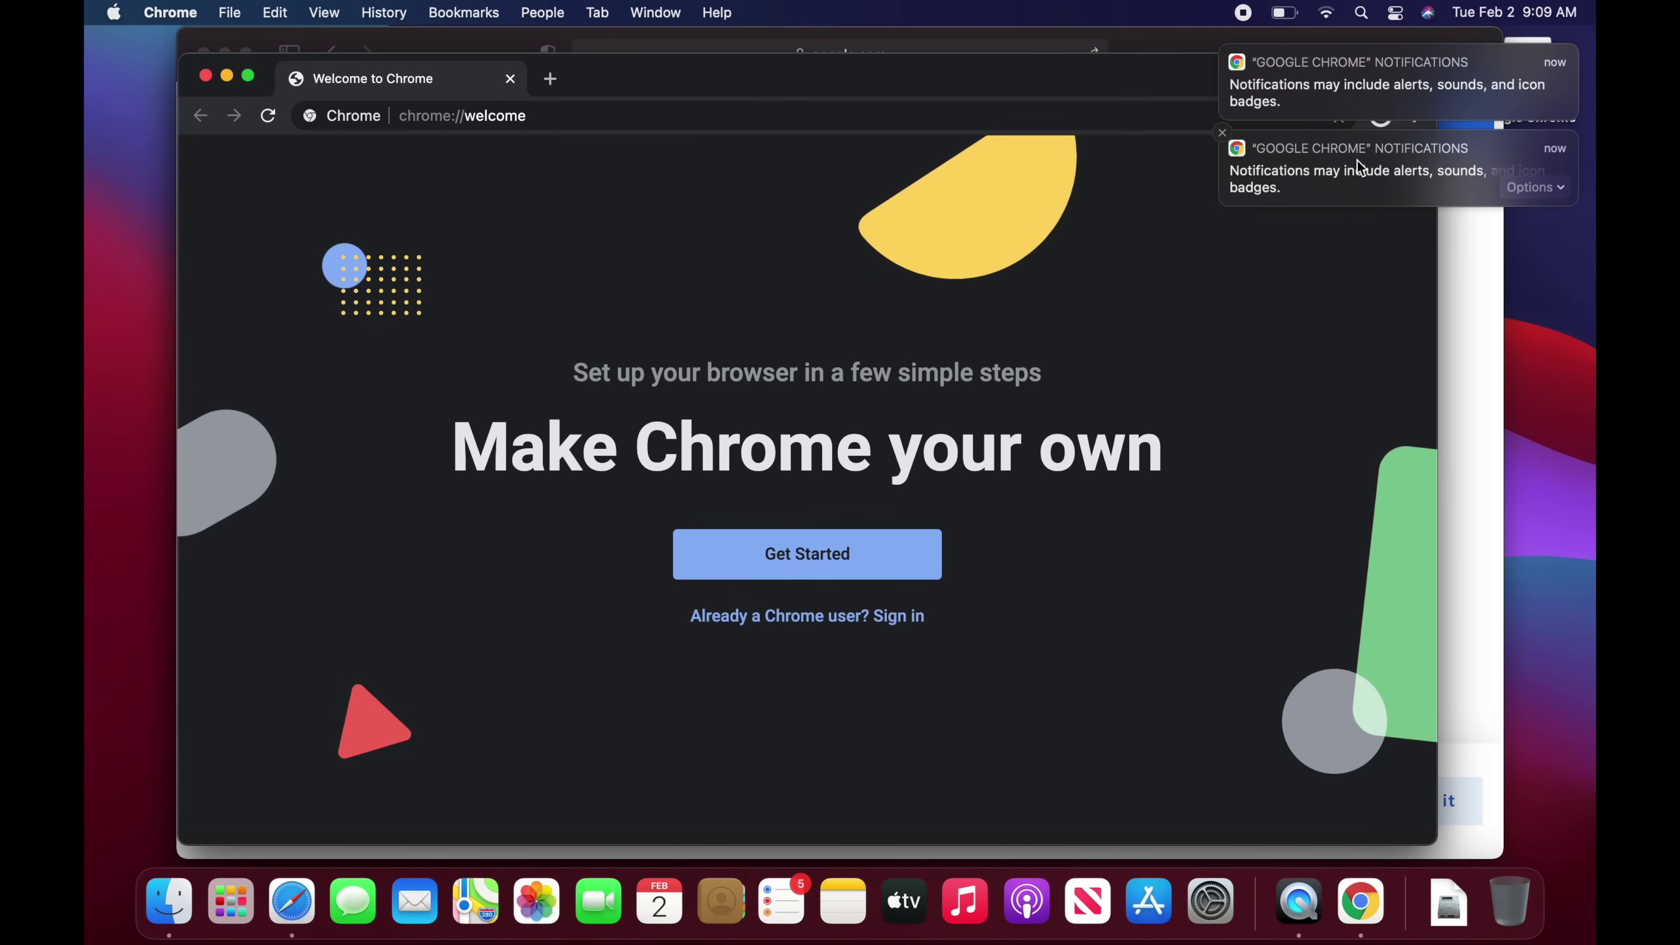
mouse_move(1428, 93)
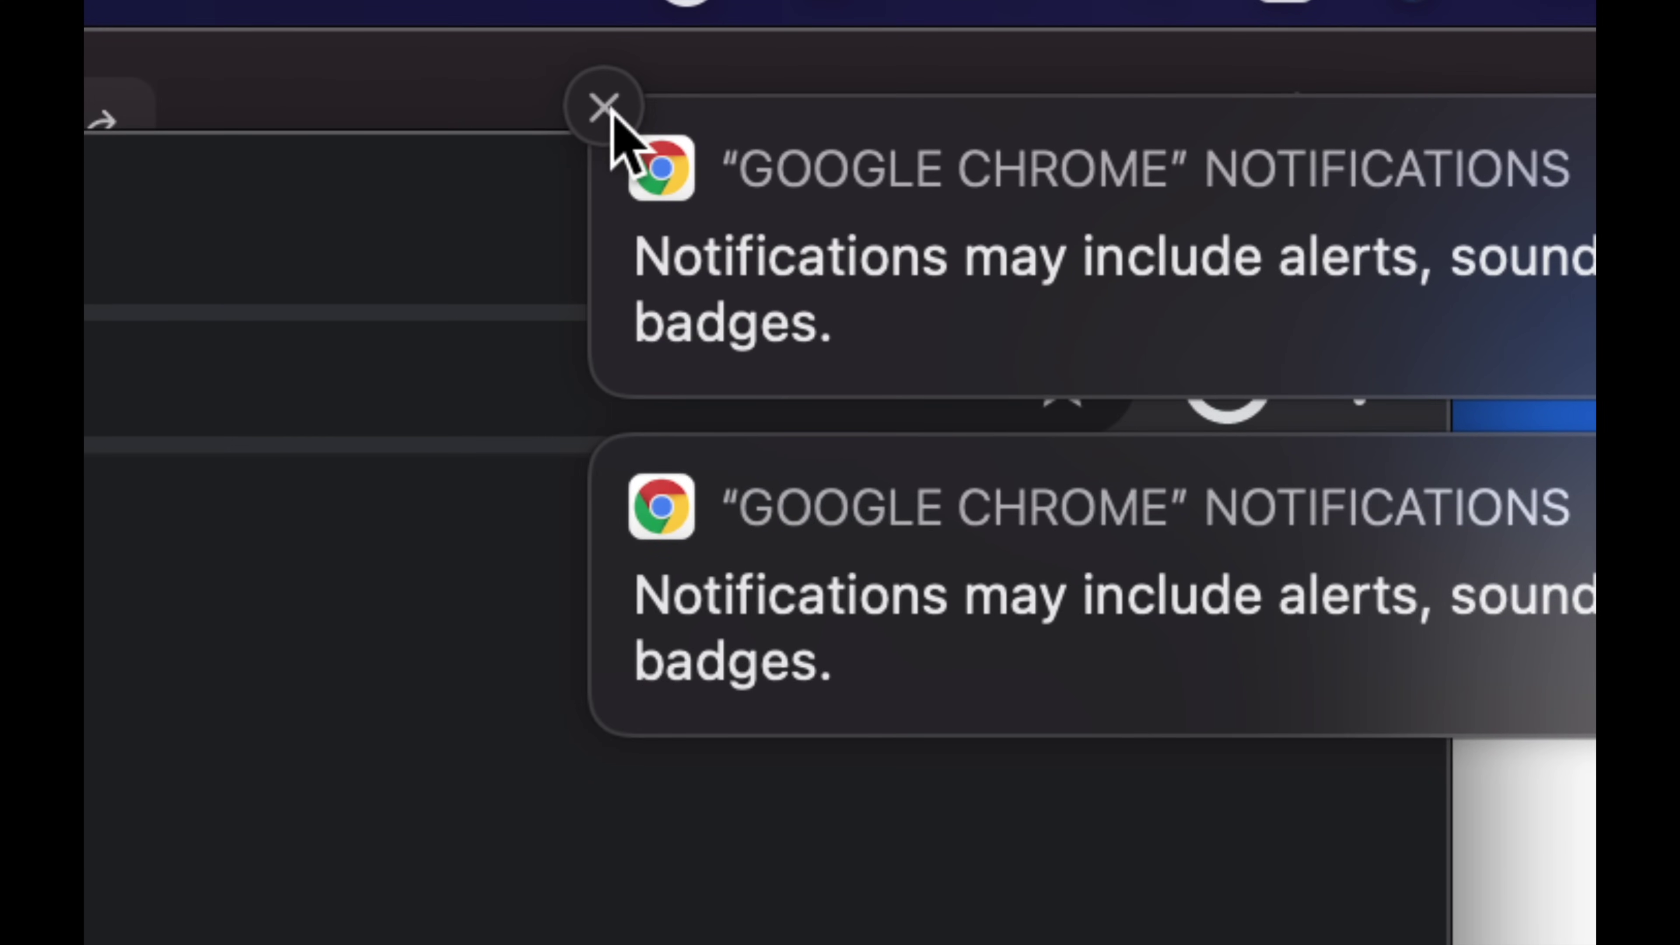
left_click(603, 107)
left_click(606, 109)
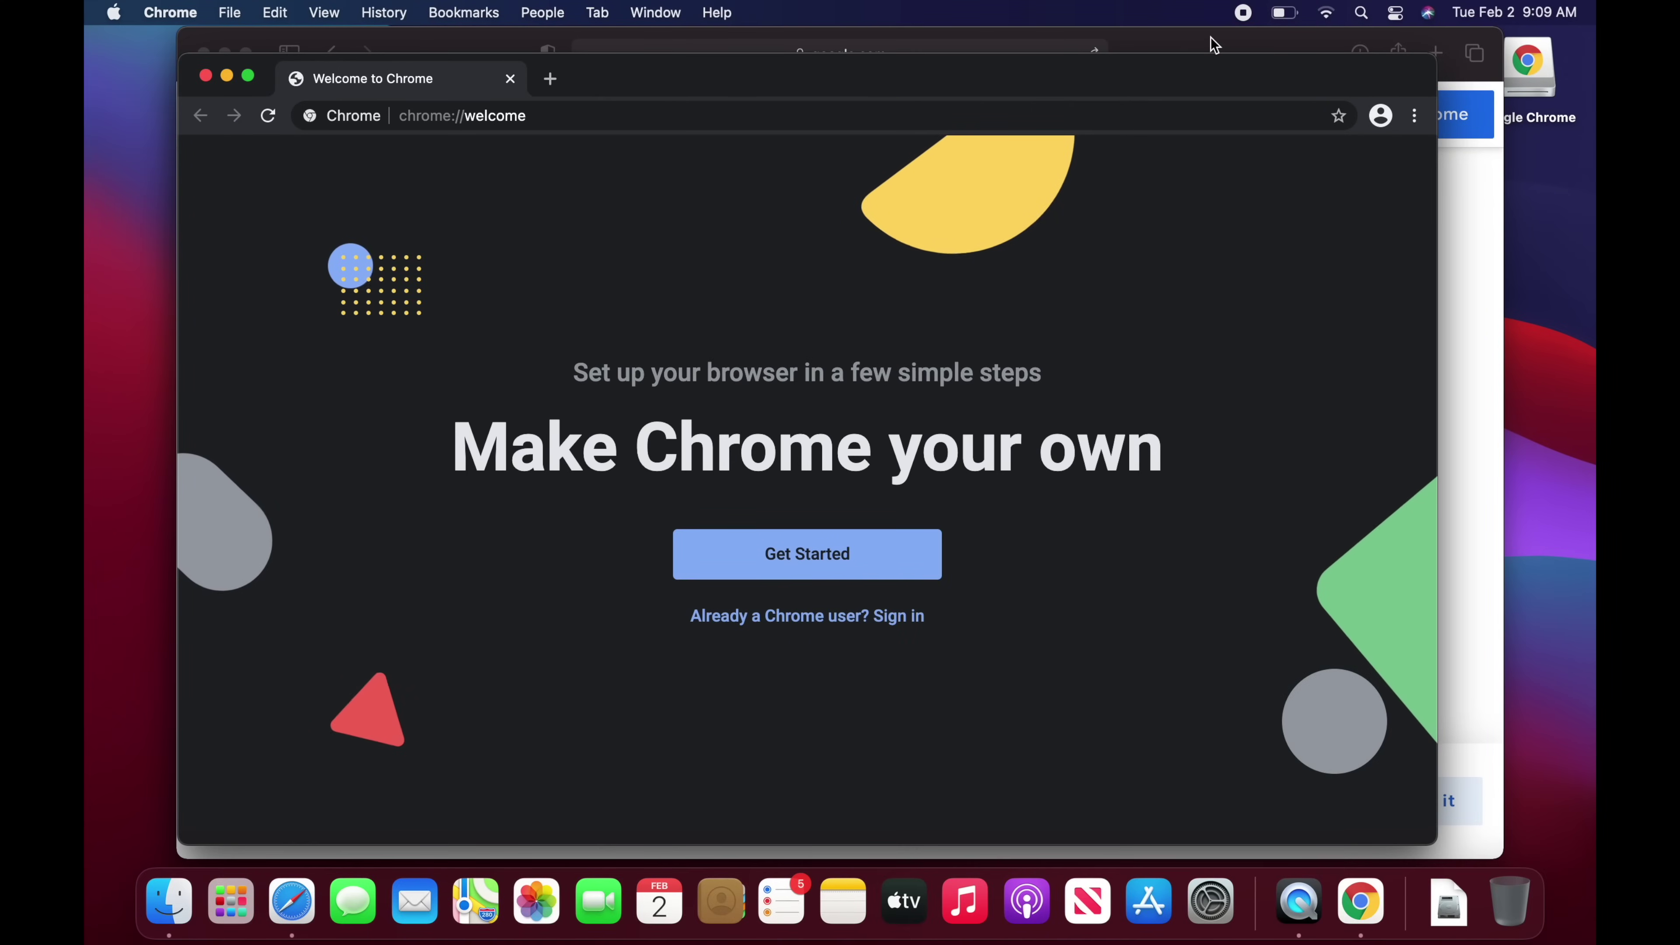
left_click_drag(964, 85, 919, 30)
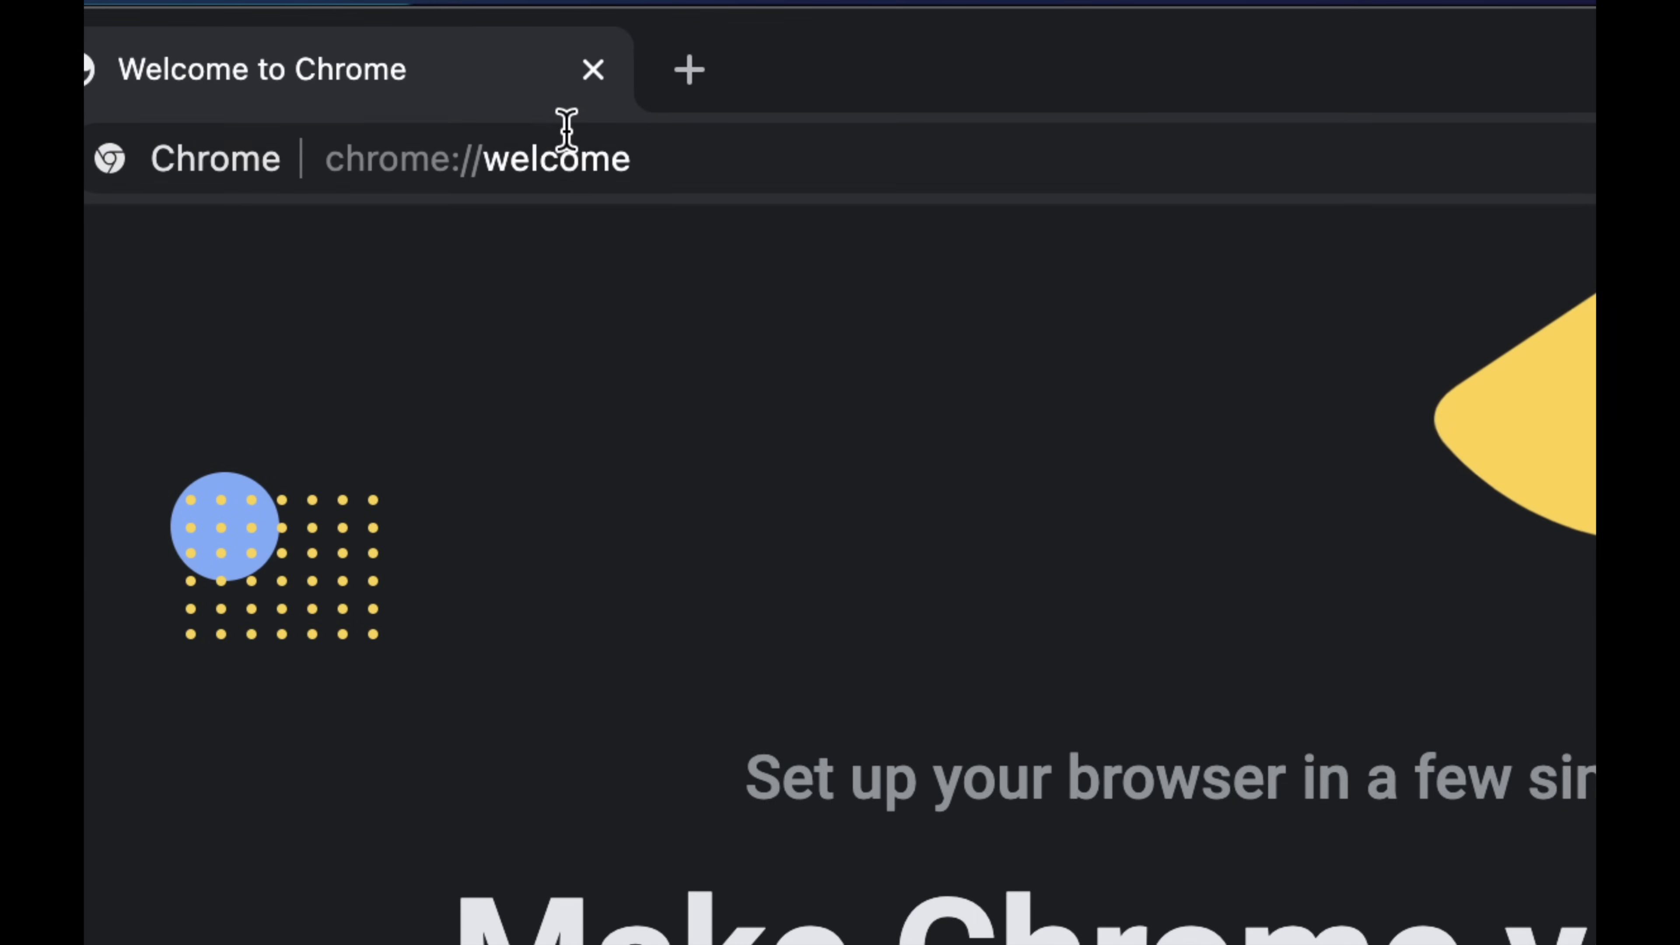
Step: Go to google.com, search for "tech and design youtube channel", and look over the results
left_click(469, 87)
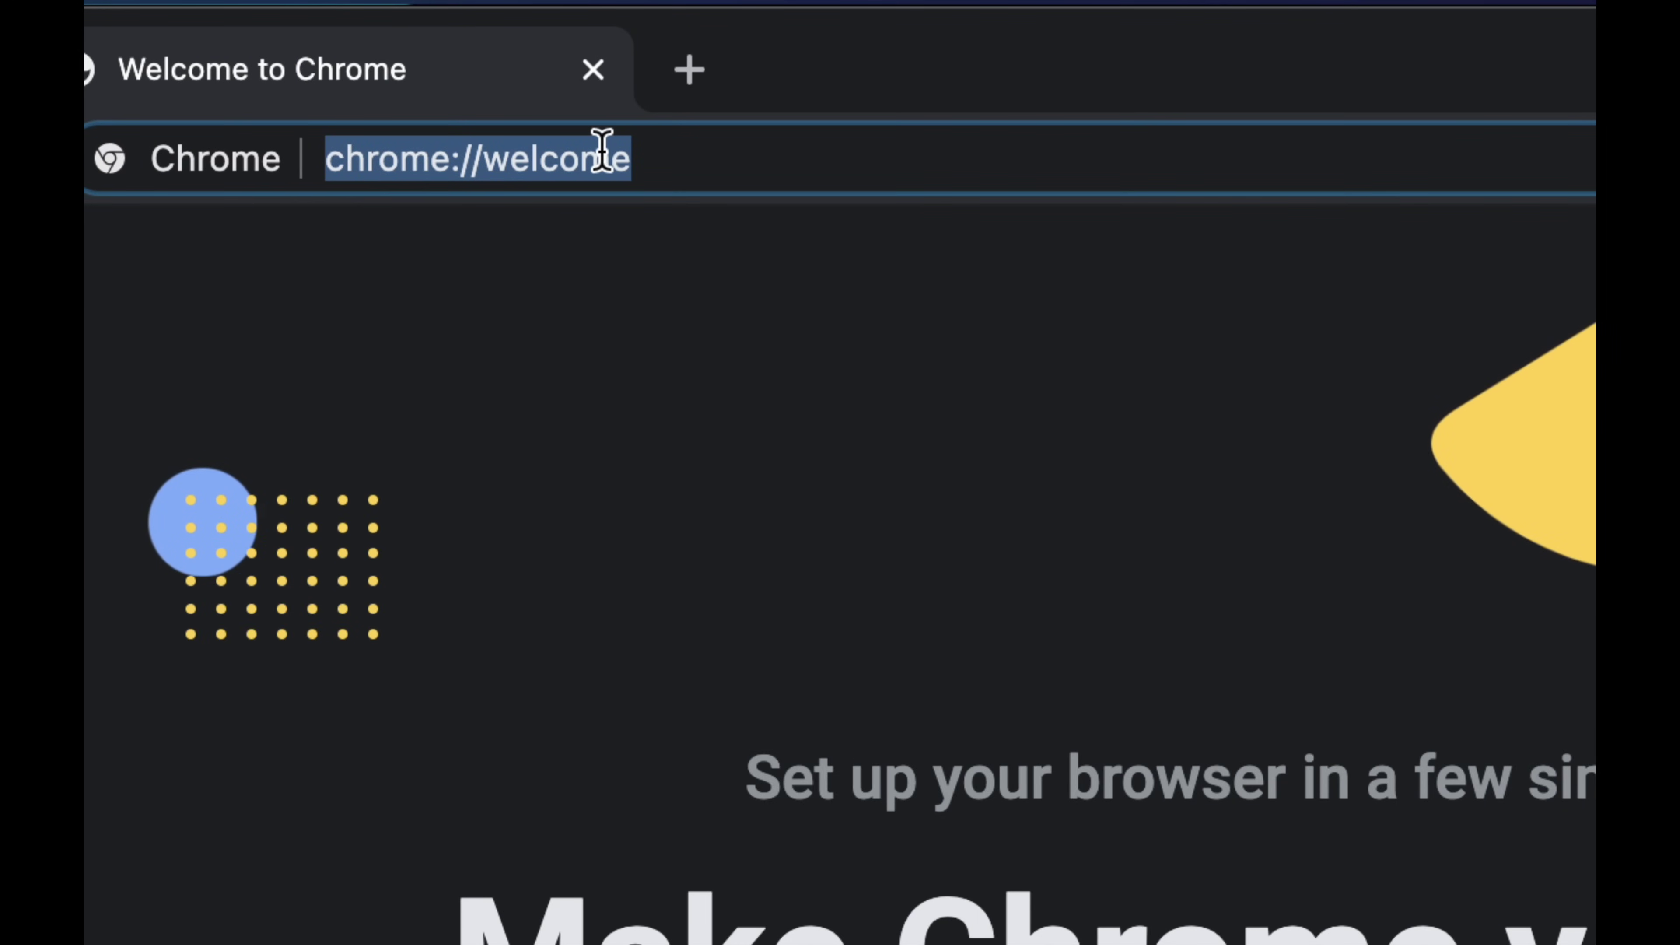
type("google.com")
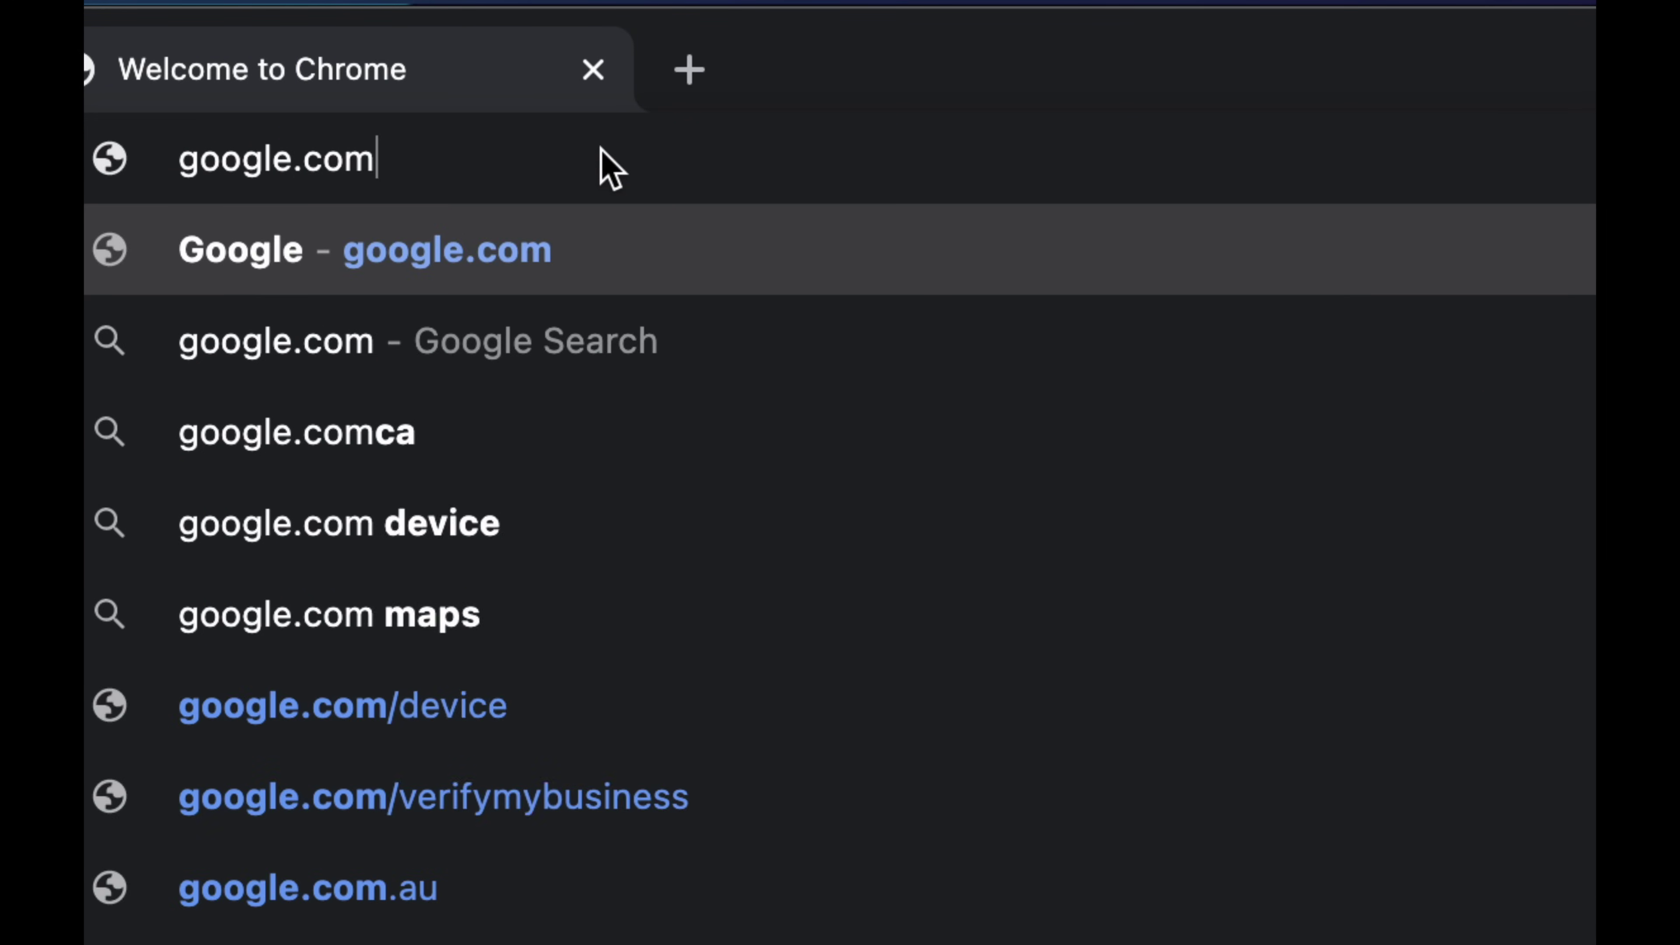
key("Return")
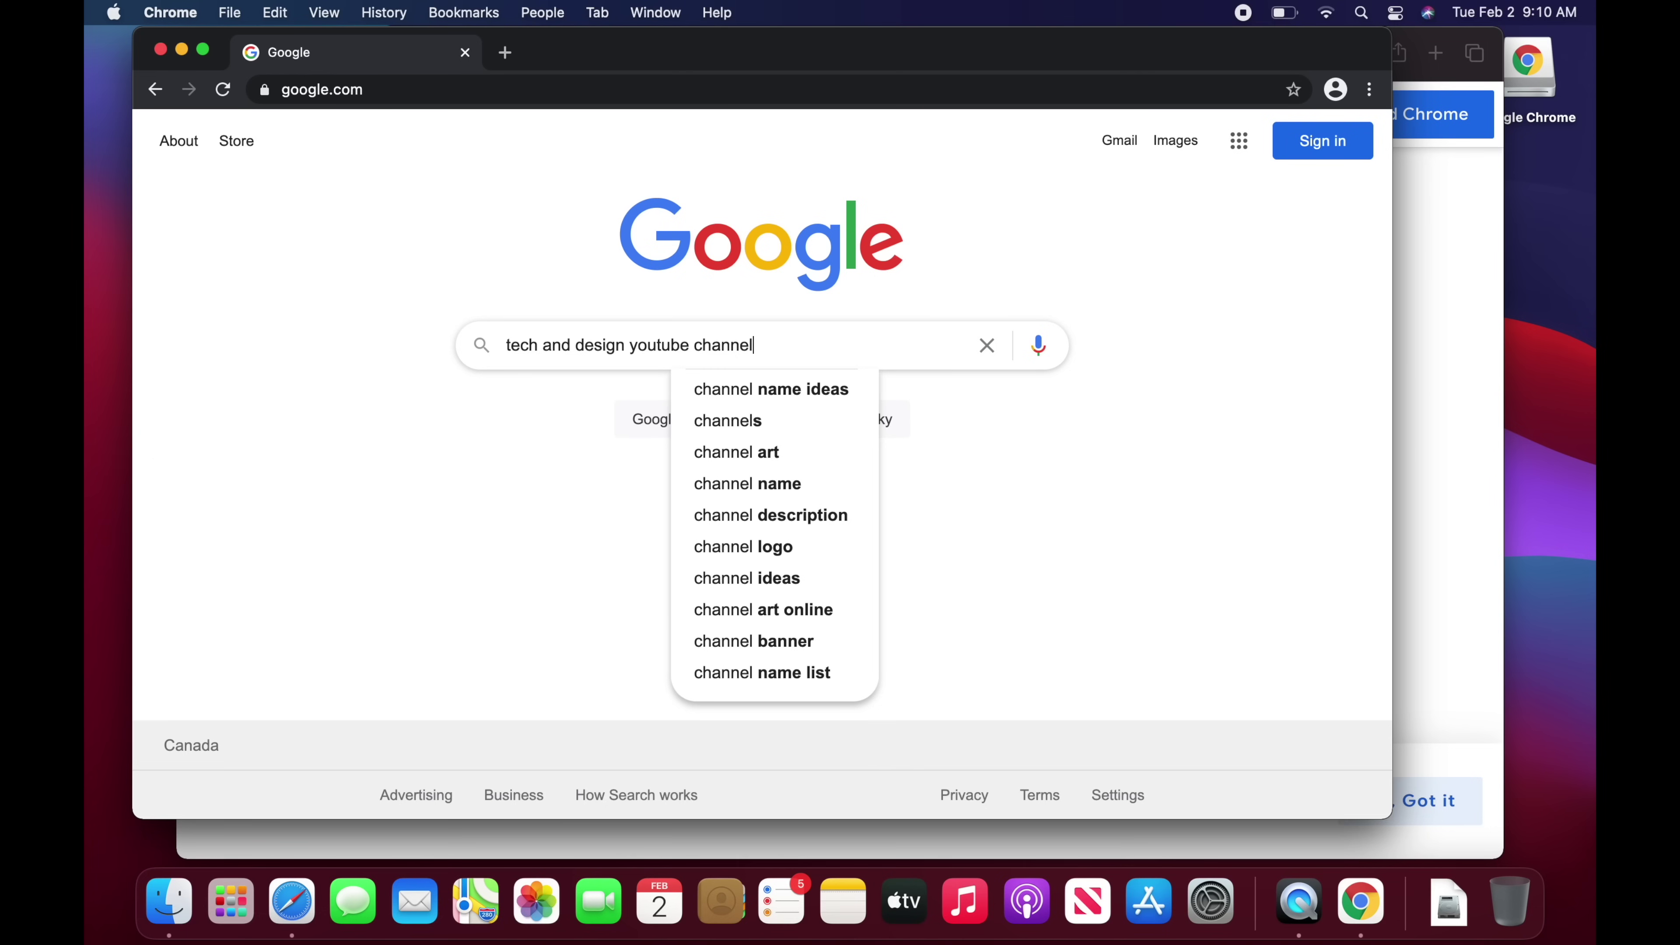
key("Return")
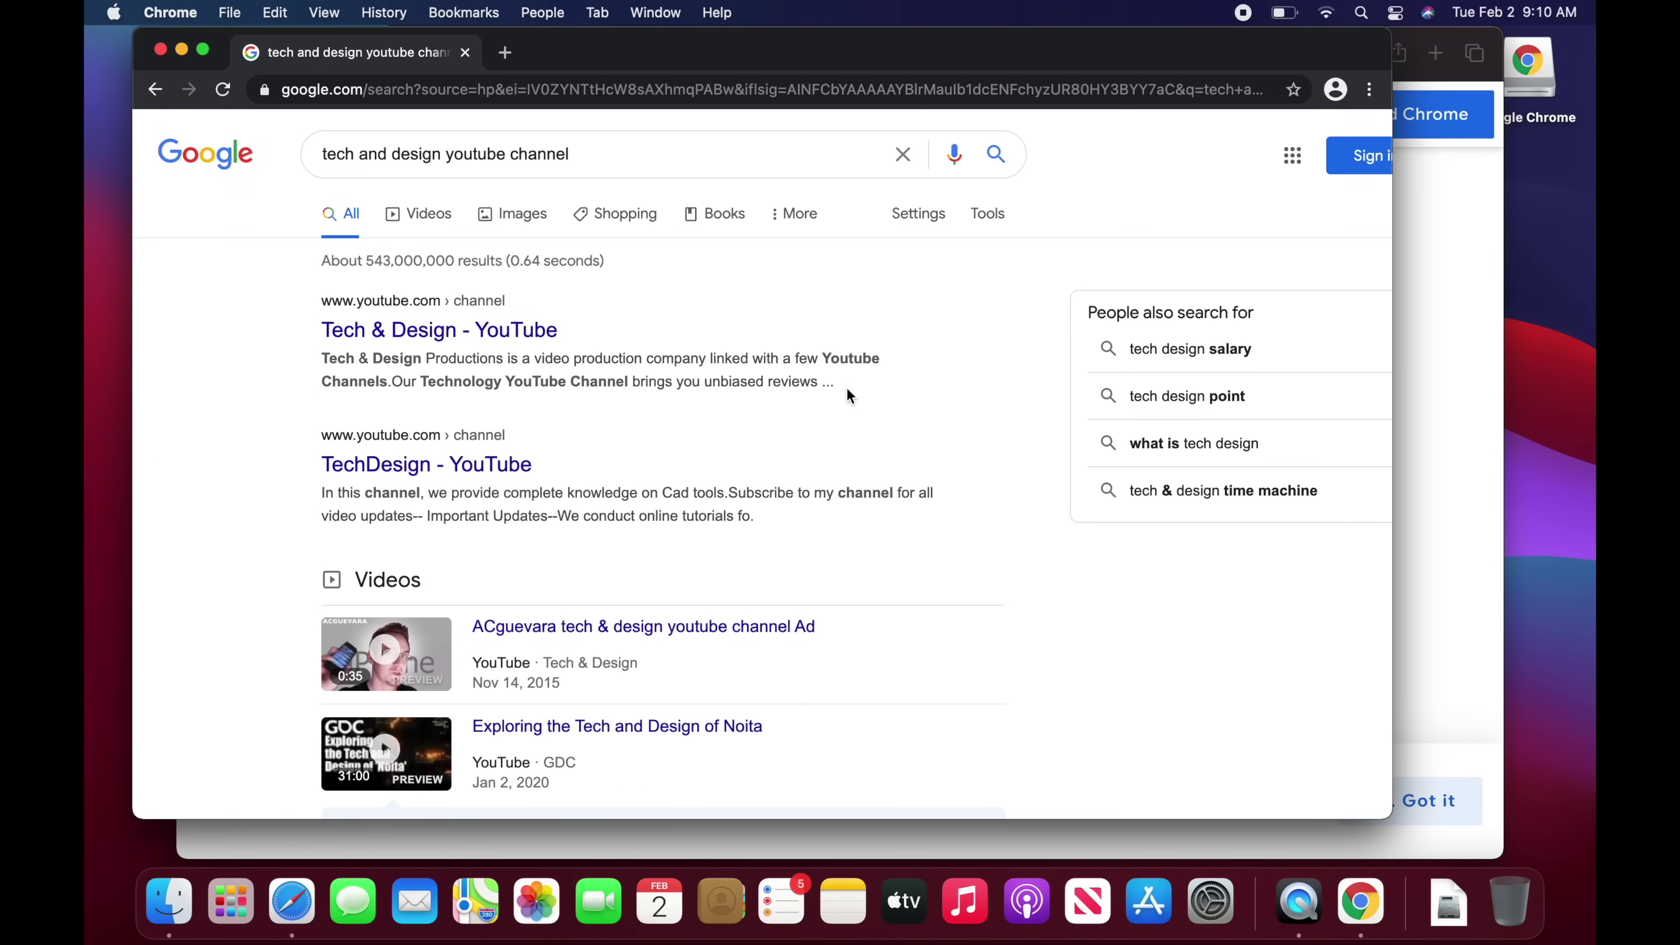
scroll(849, 397, "down", 2)
scroll(849, 397, "up", 2)
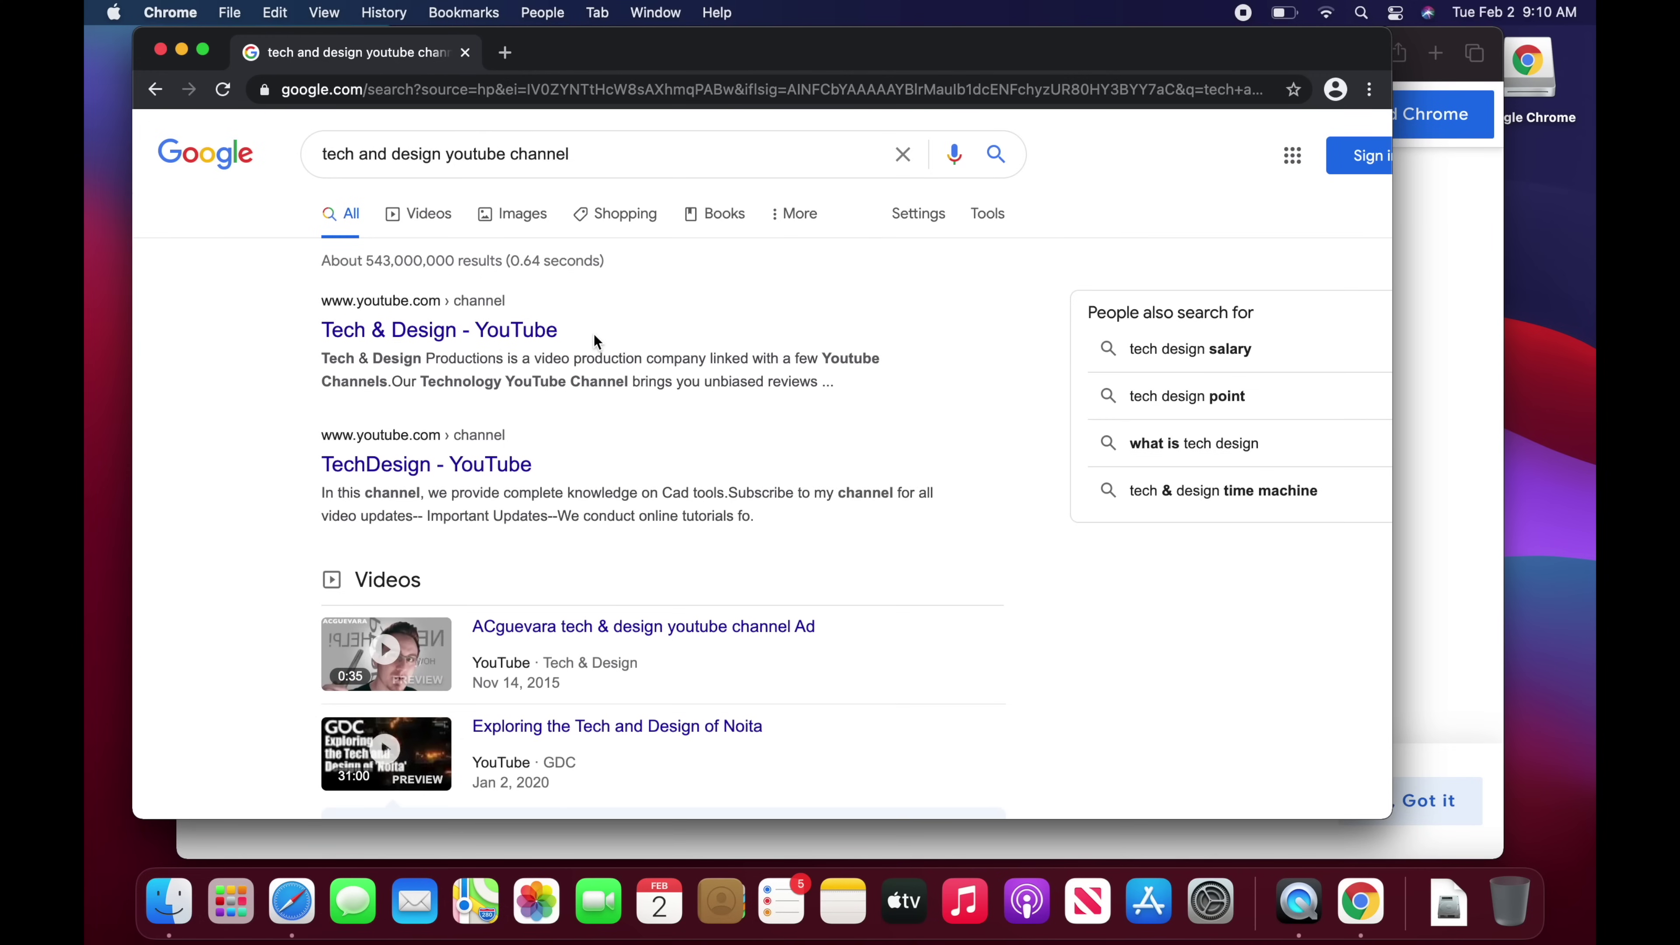
Step: Move the Chrome window slightly, close it, and close the Finder window showing the Applications folder
left_click_drag(598, 74, 630, 94)
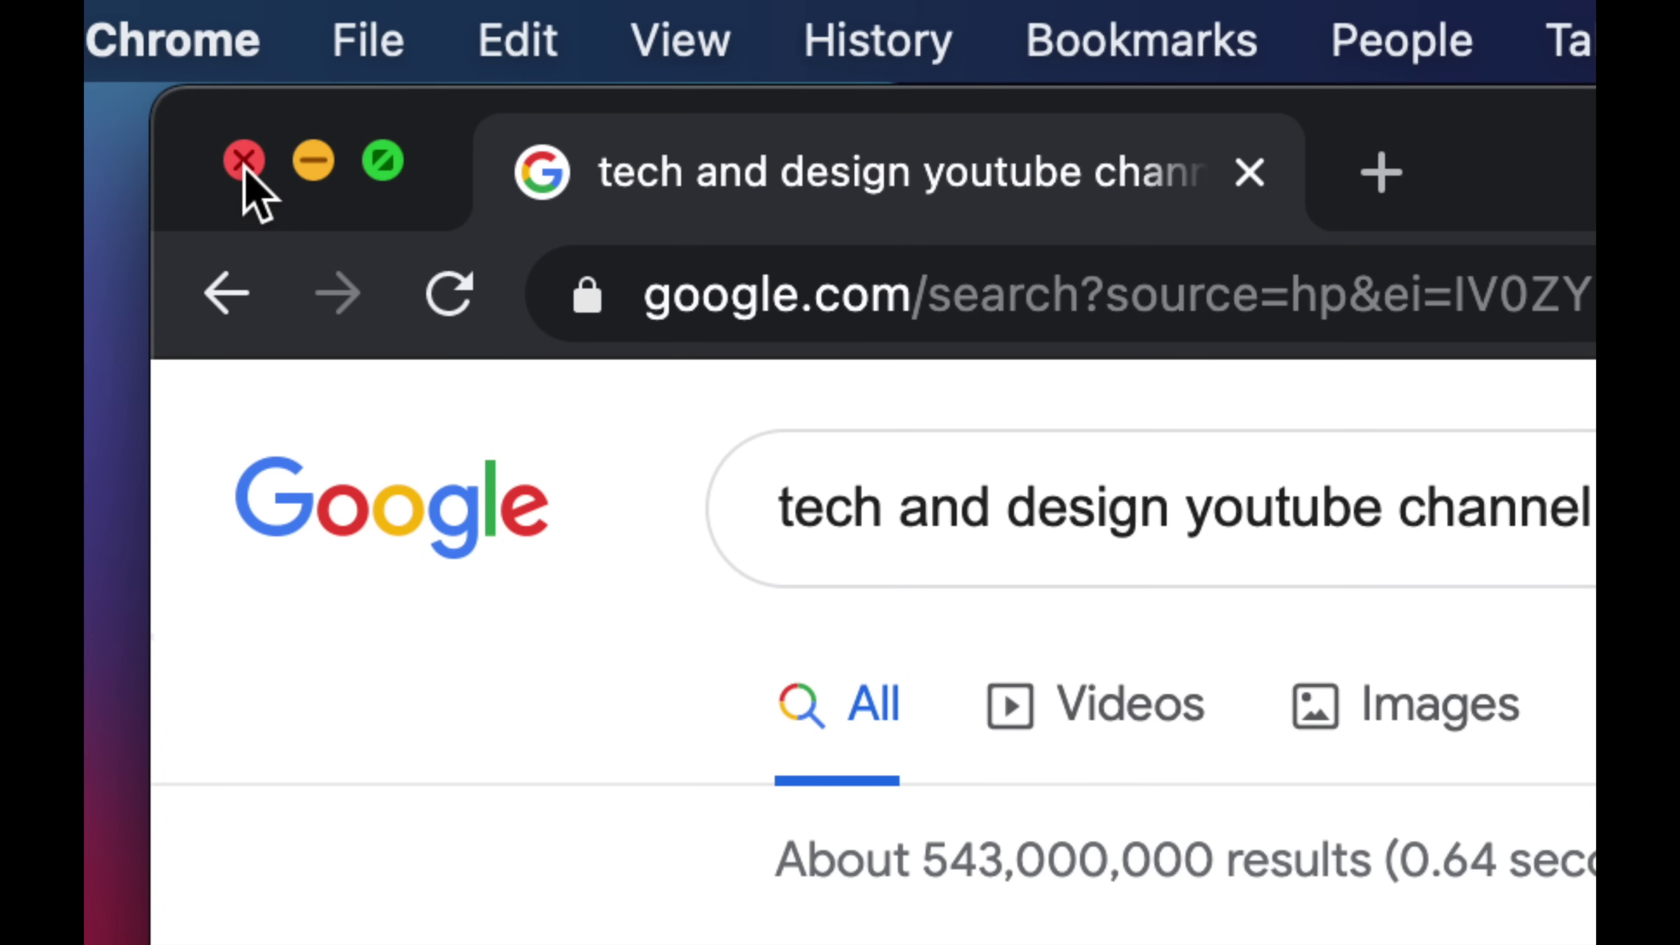
left_click(243, 163)
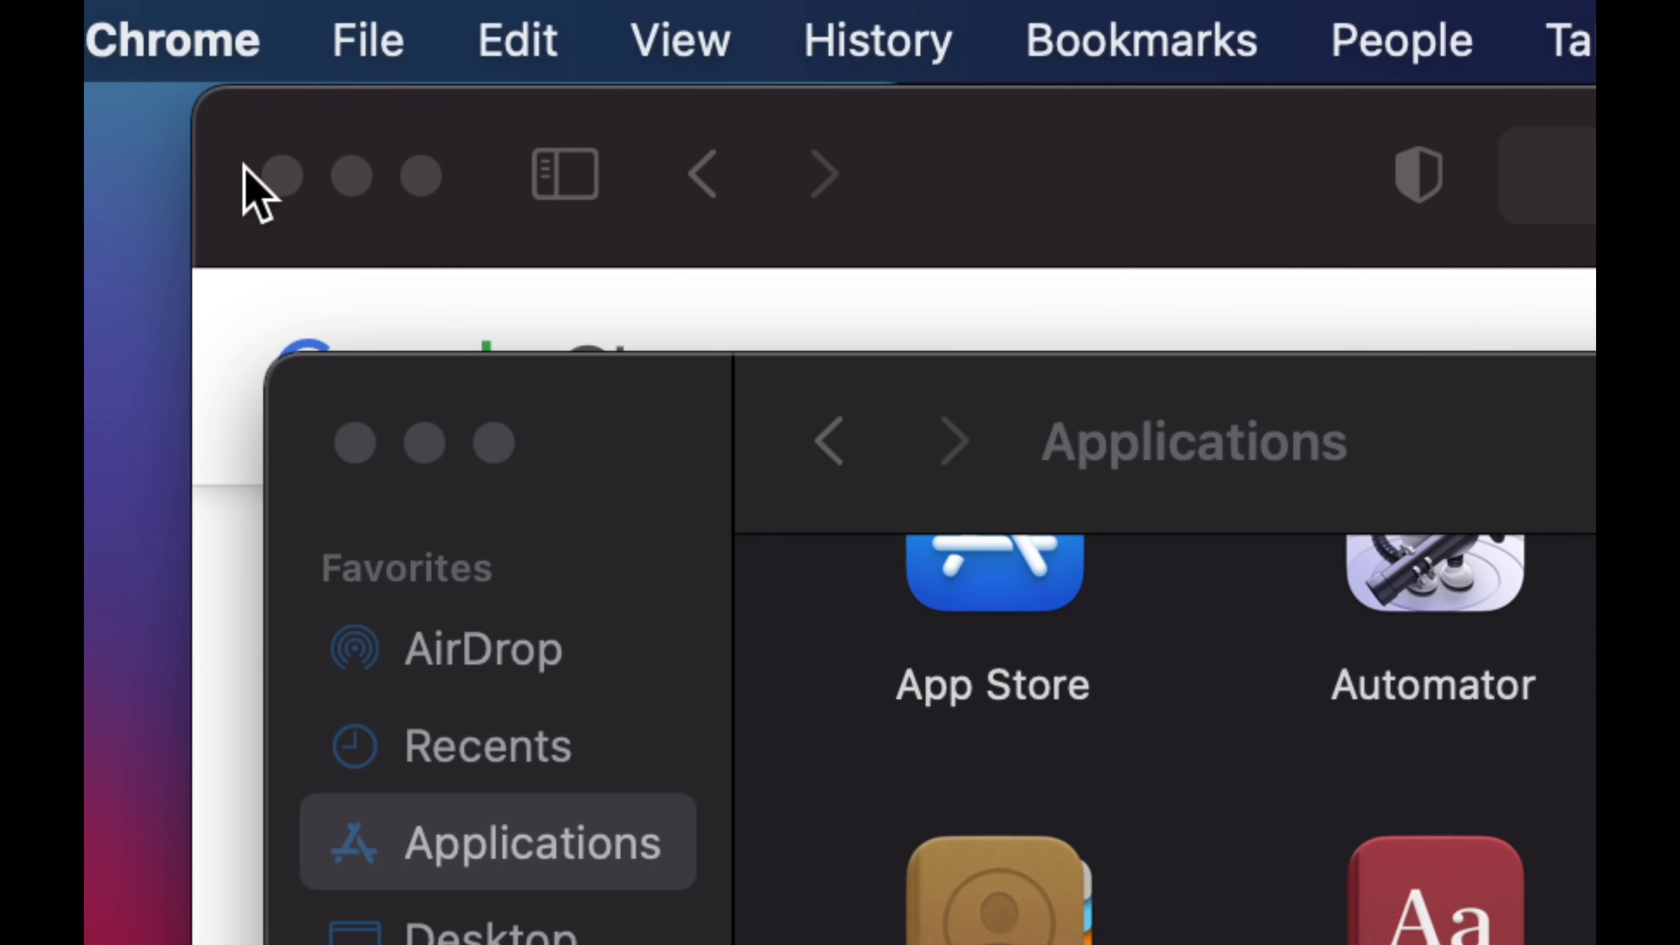
left_click(356, 442)
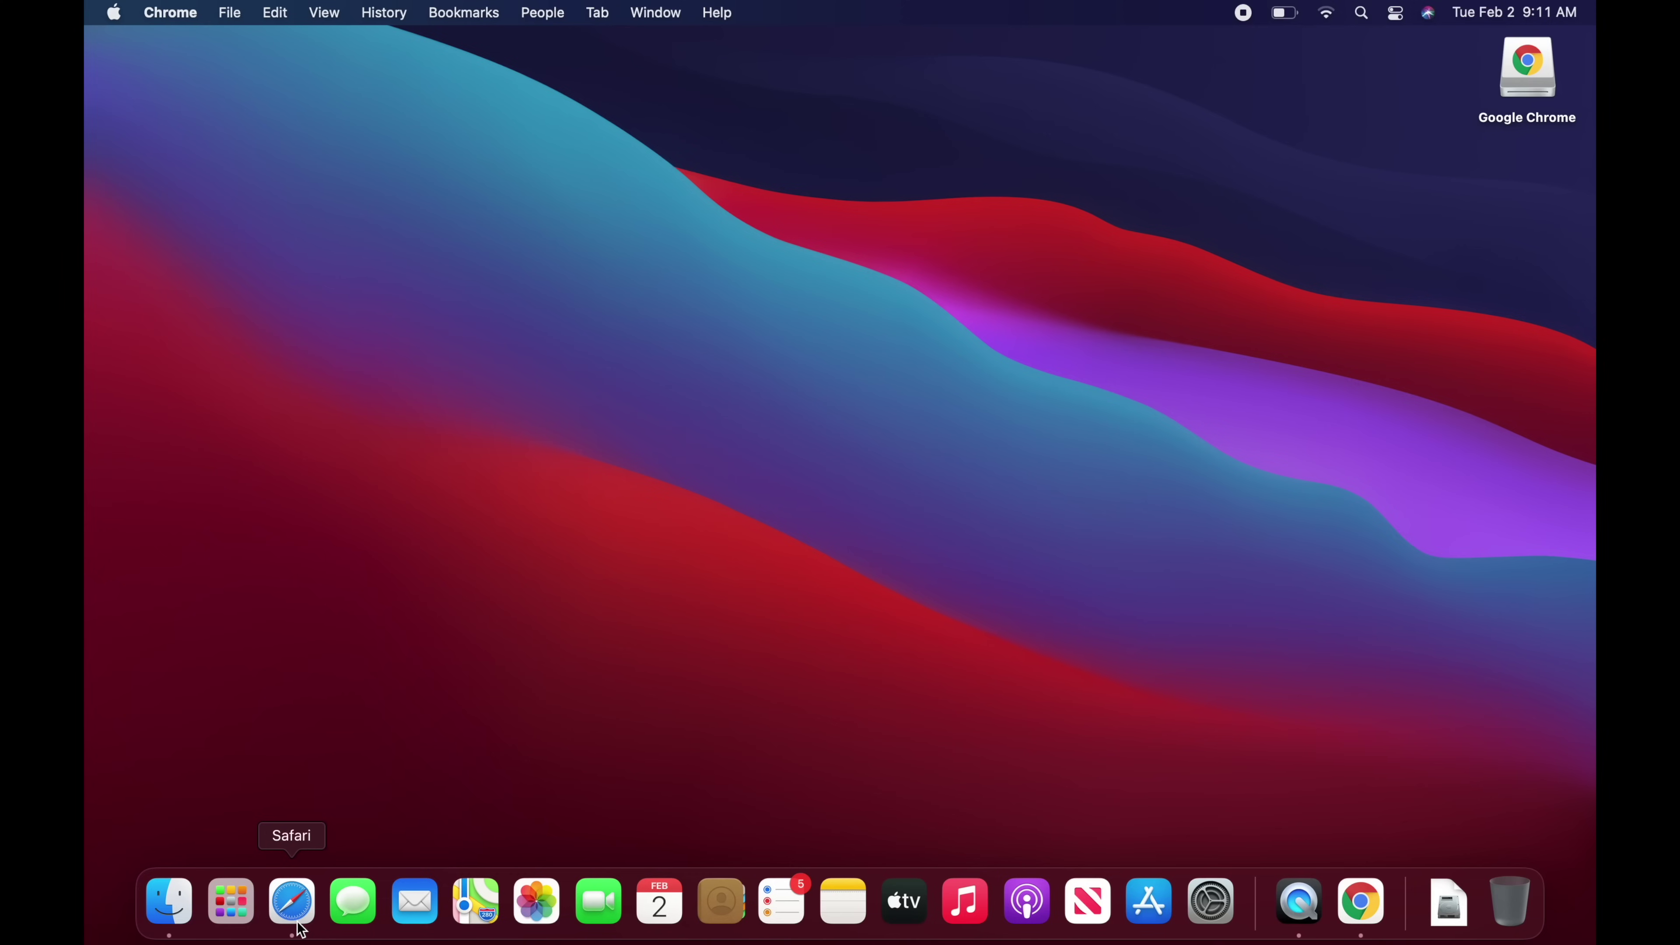
Step: Reopen Google Chrome in a new window and quit the application completely
left_click(1378, 907)
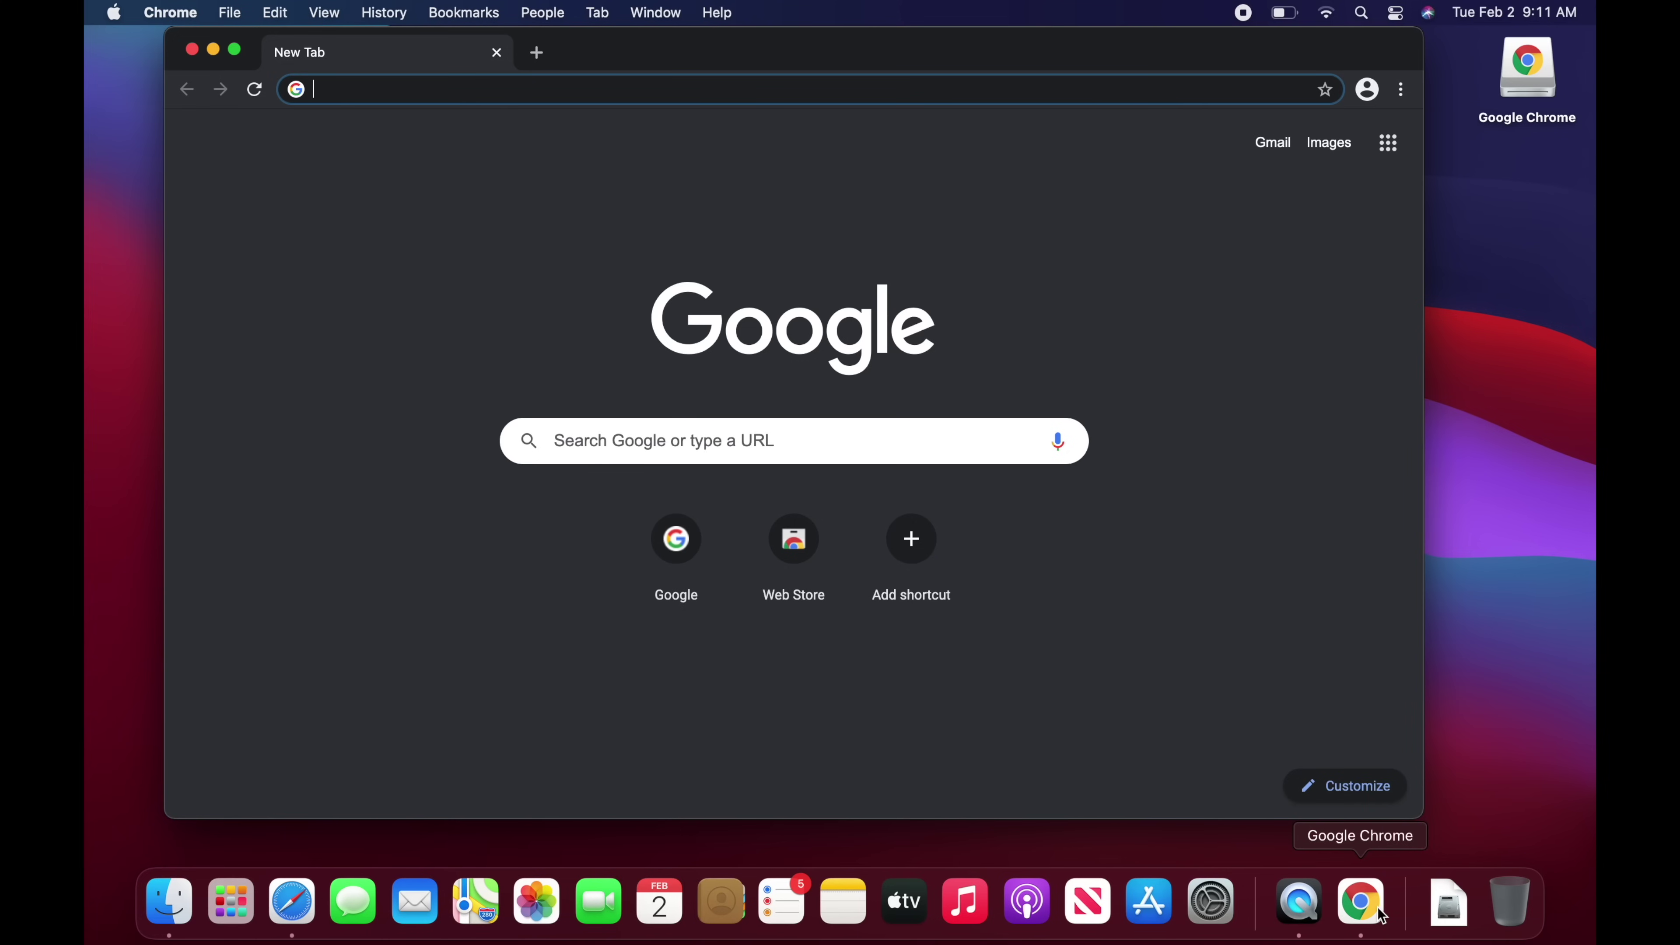
left_click(400, 244)
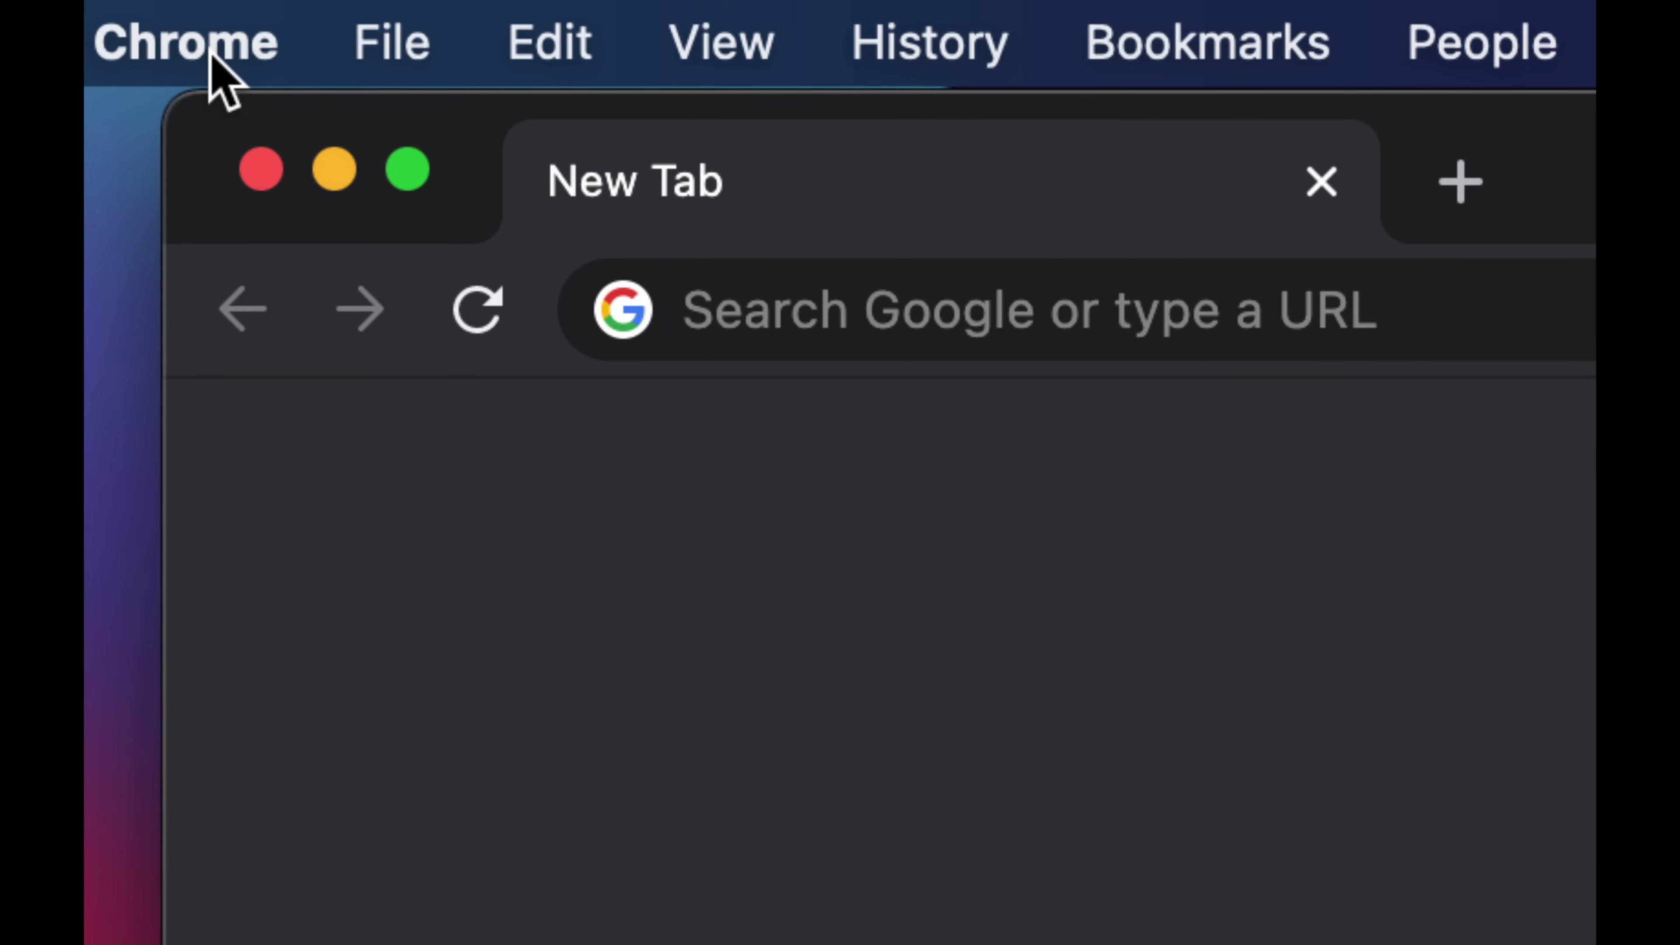
left_click(219, 72)
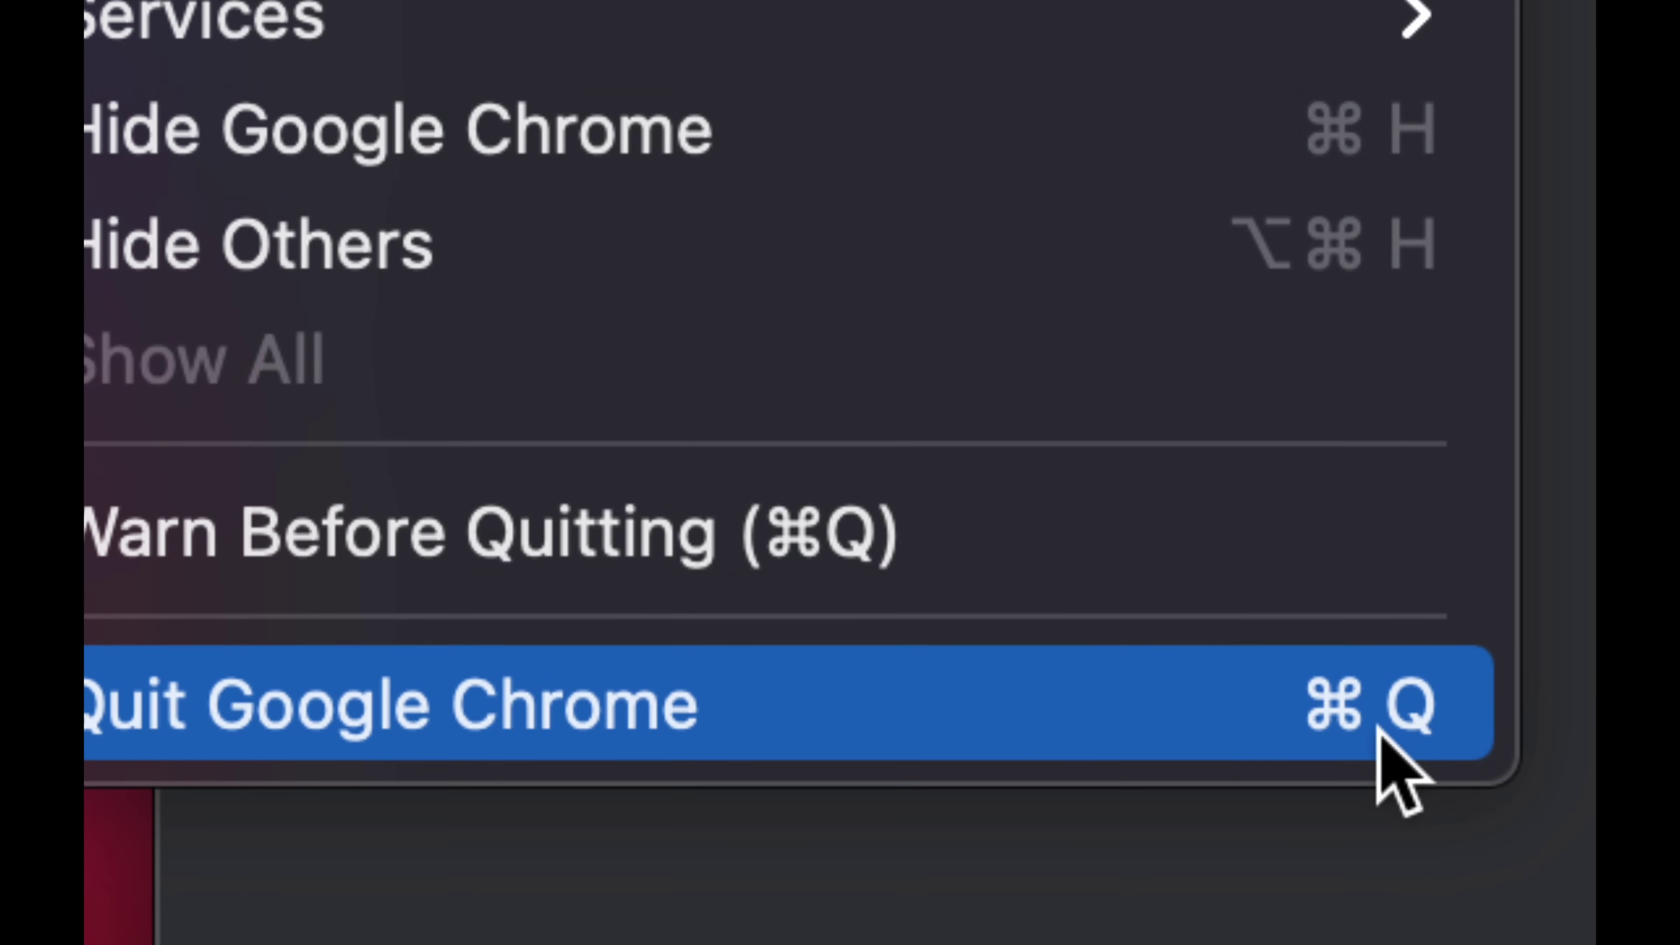
left_click(1220, 721)
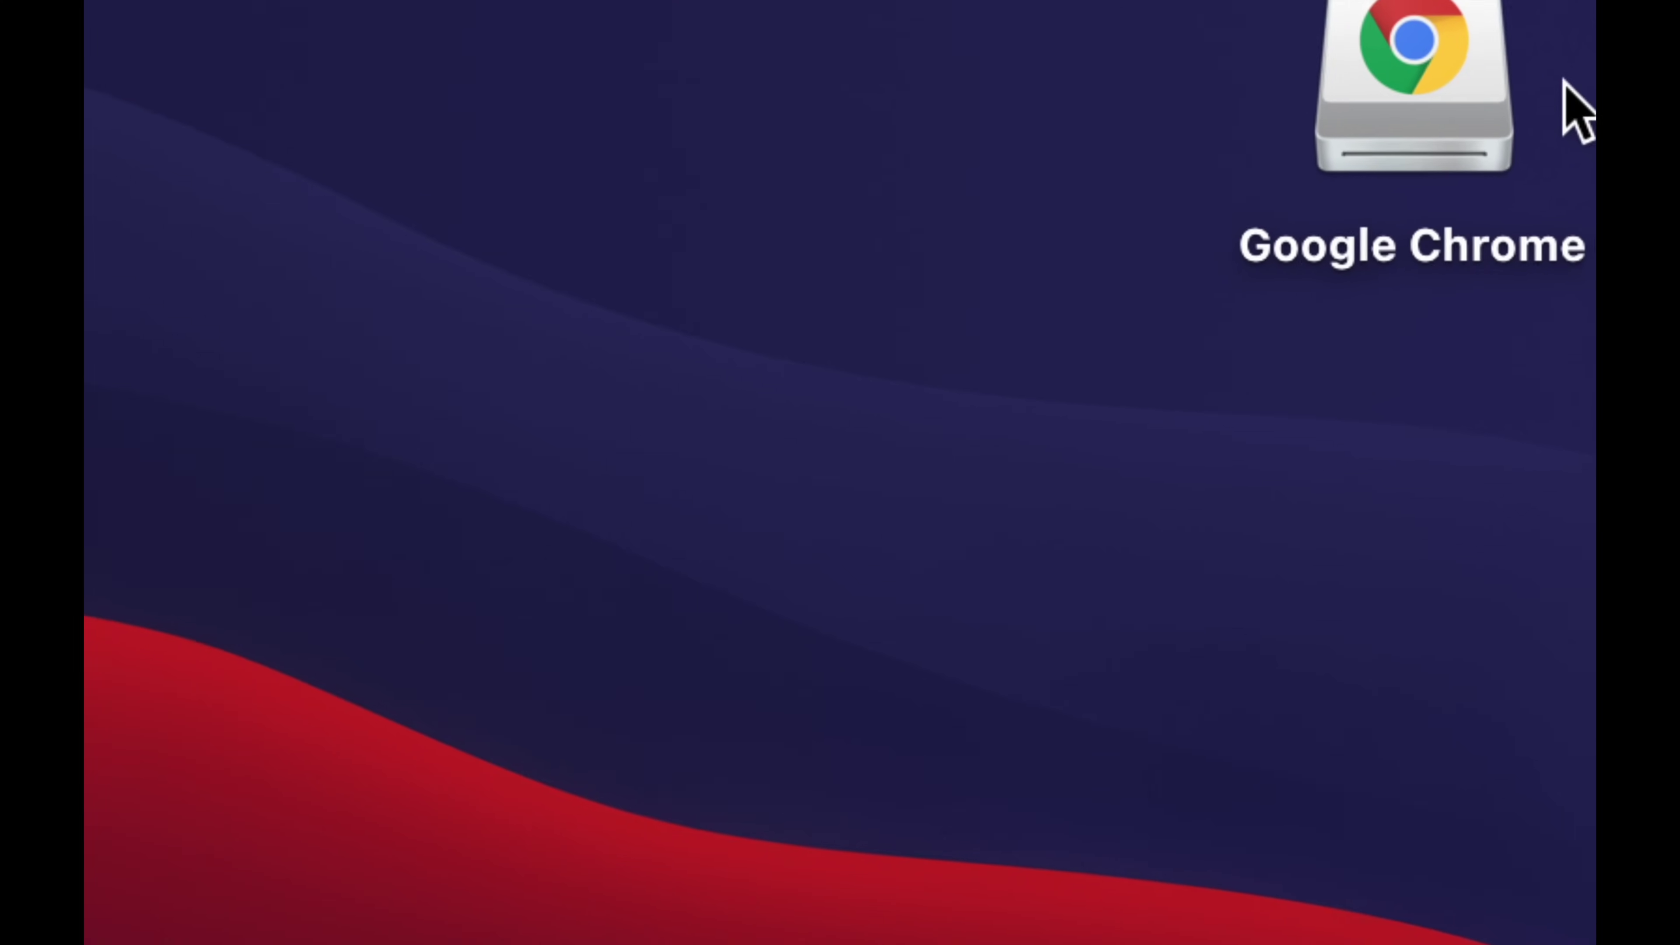
Step: Eject the mounted Google Chrome installer disk from the desktop
left_click(1482, 101)
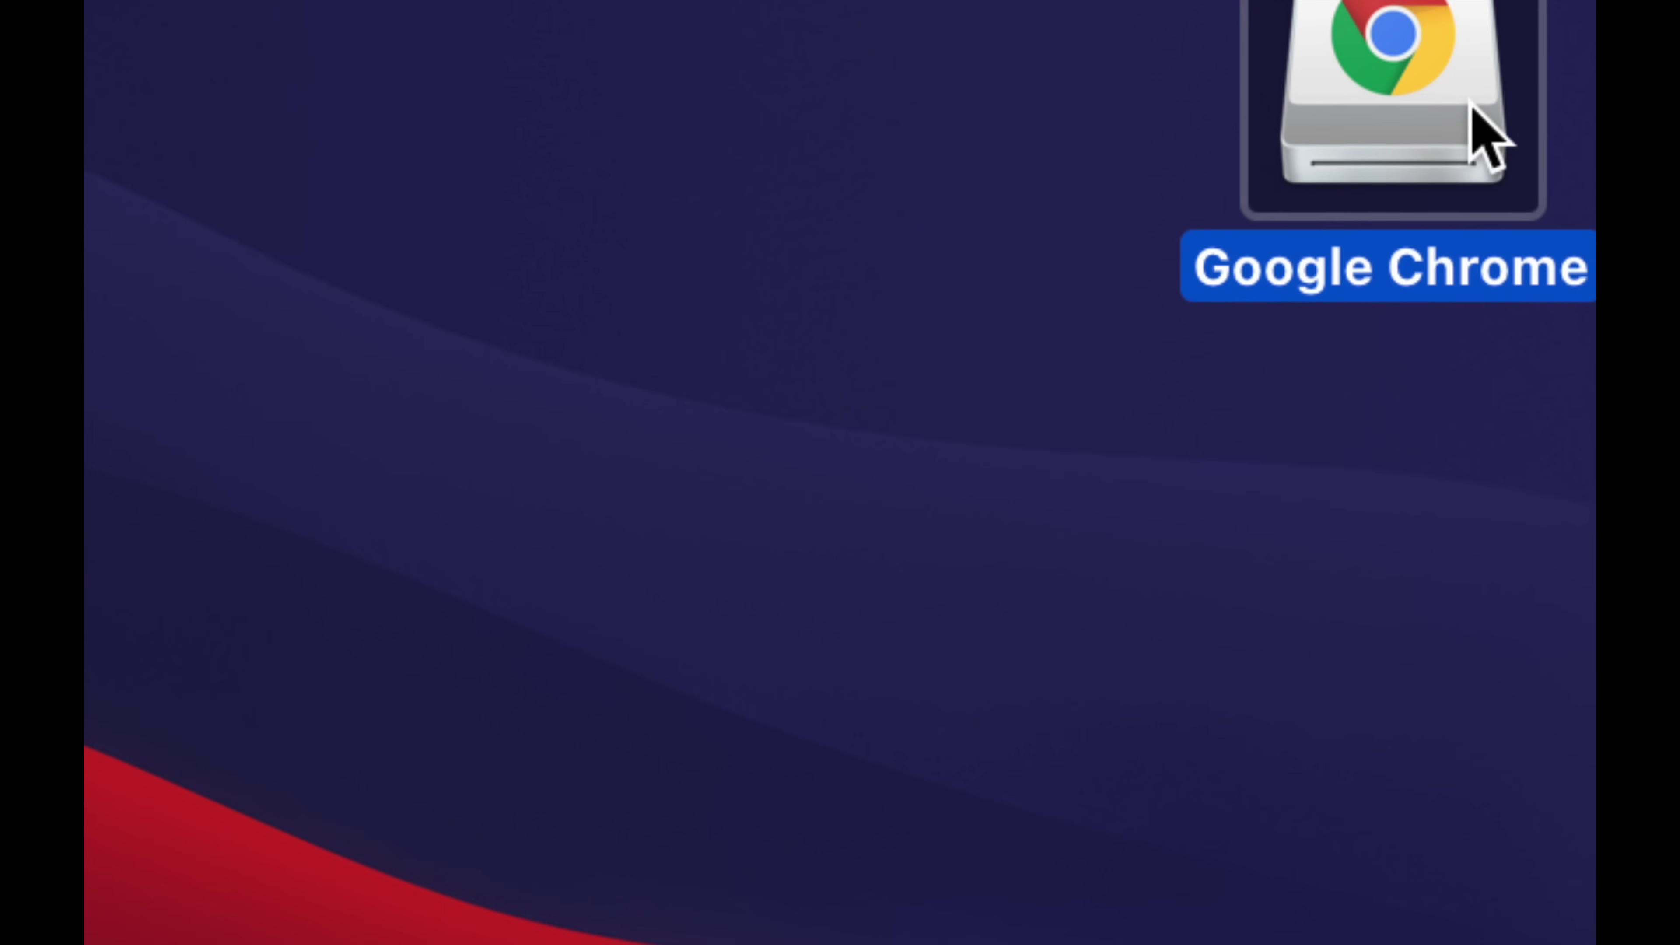
right_click(1471, 103)
left_click(1278, 282)
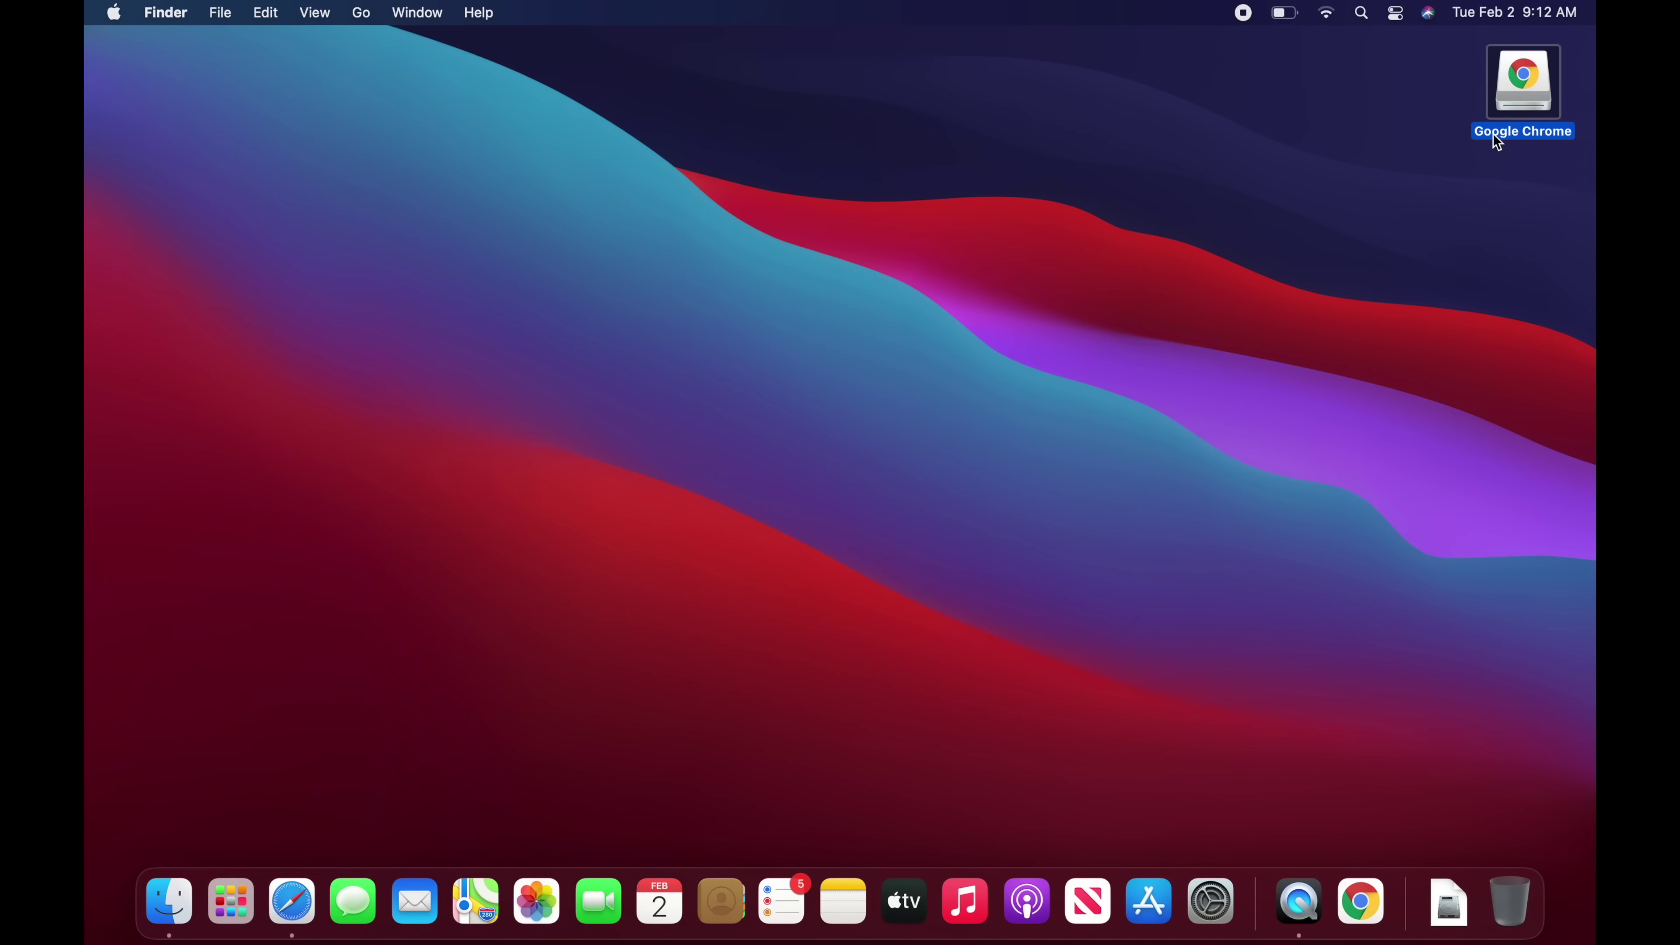
right_click(1529, 89)
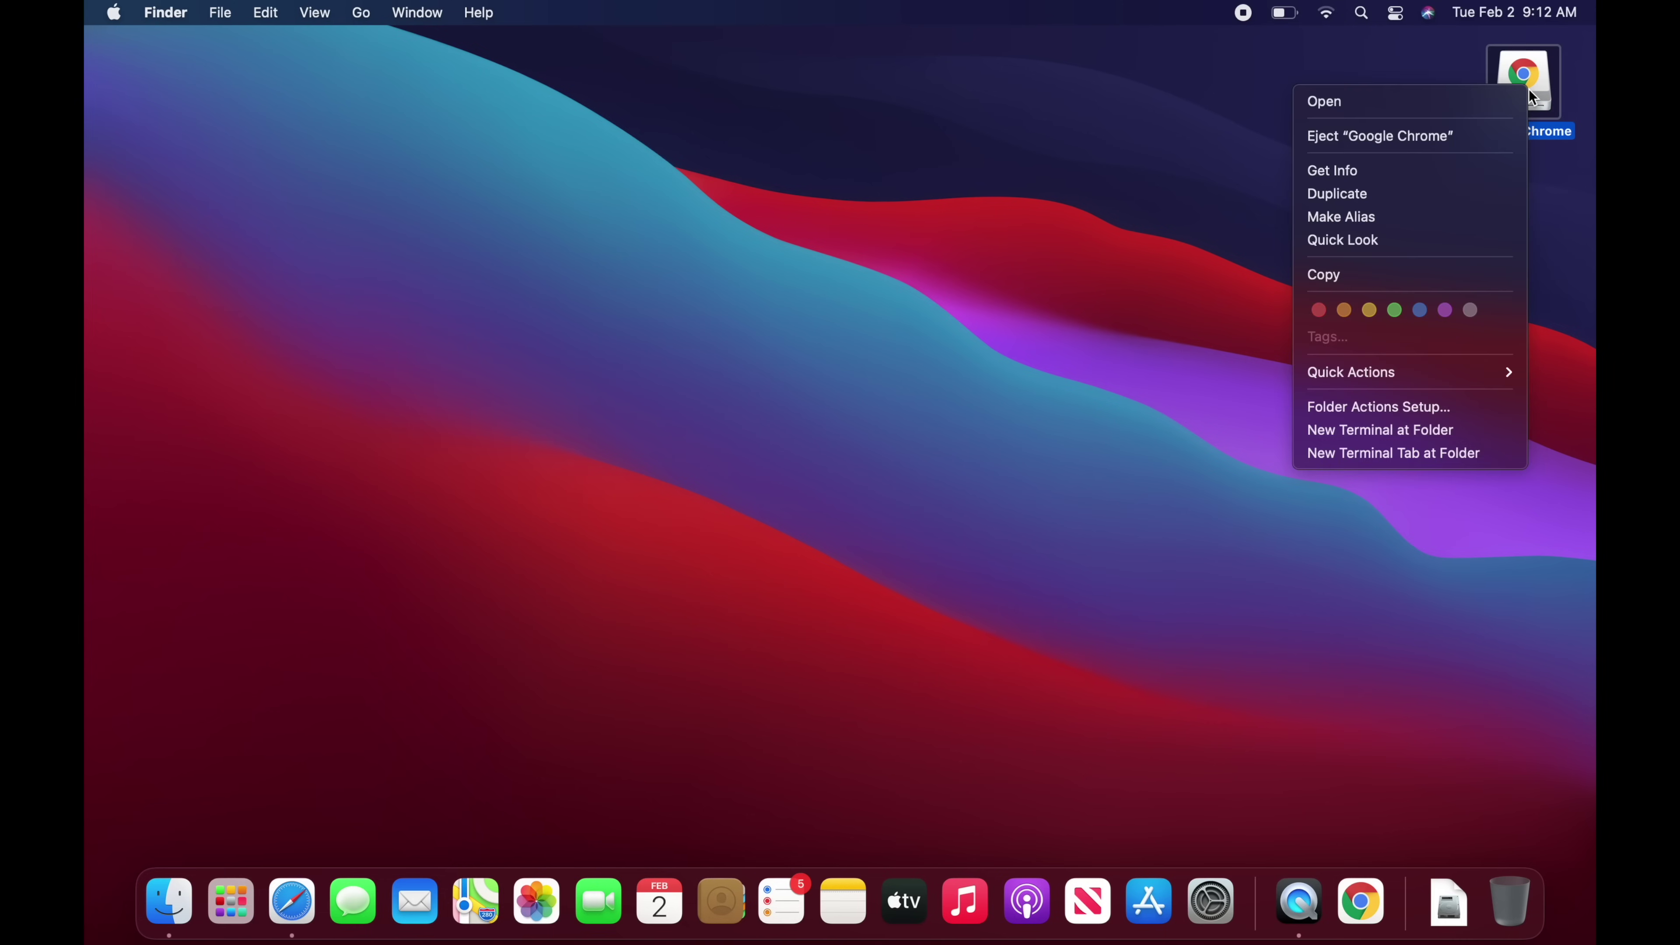
left_click(1429, 139)
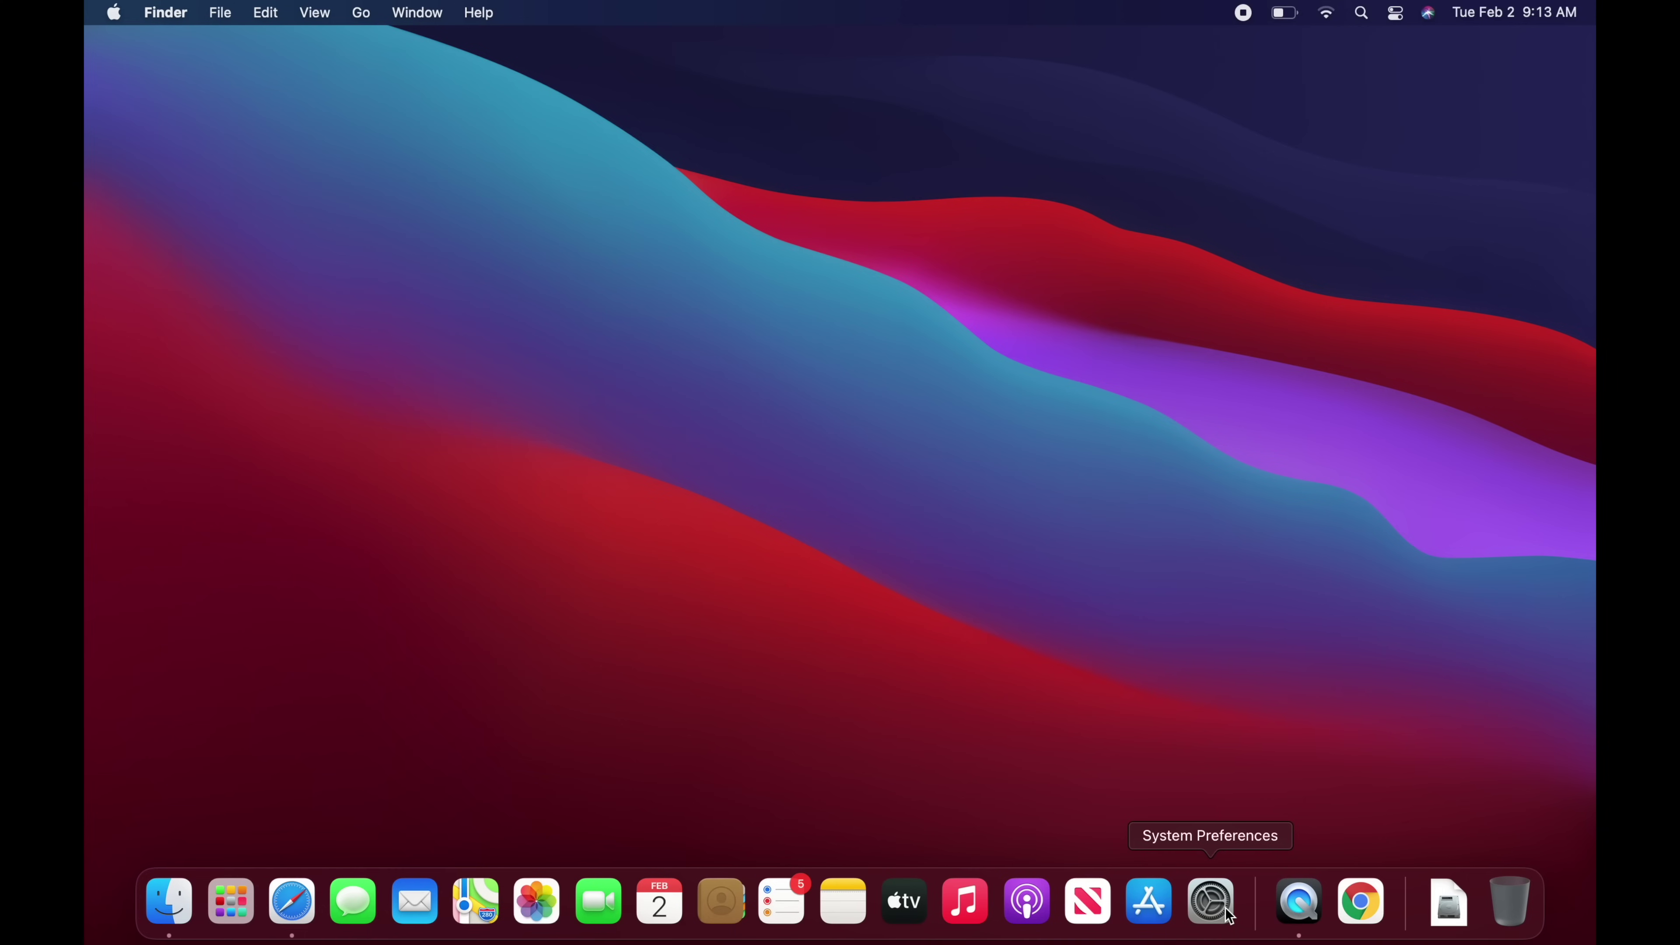
Step: Open the Dock & Menu Bar settings in System Preferences, turn on automatically hiding and showing the Dock, and reveal the hidden Dock
left_click(1227, 912)
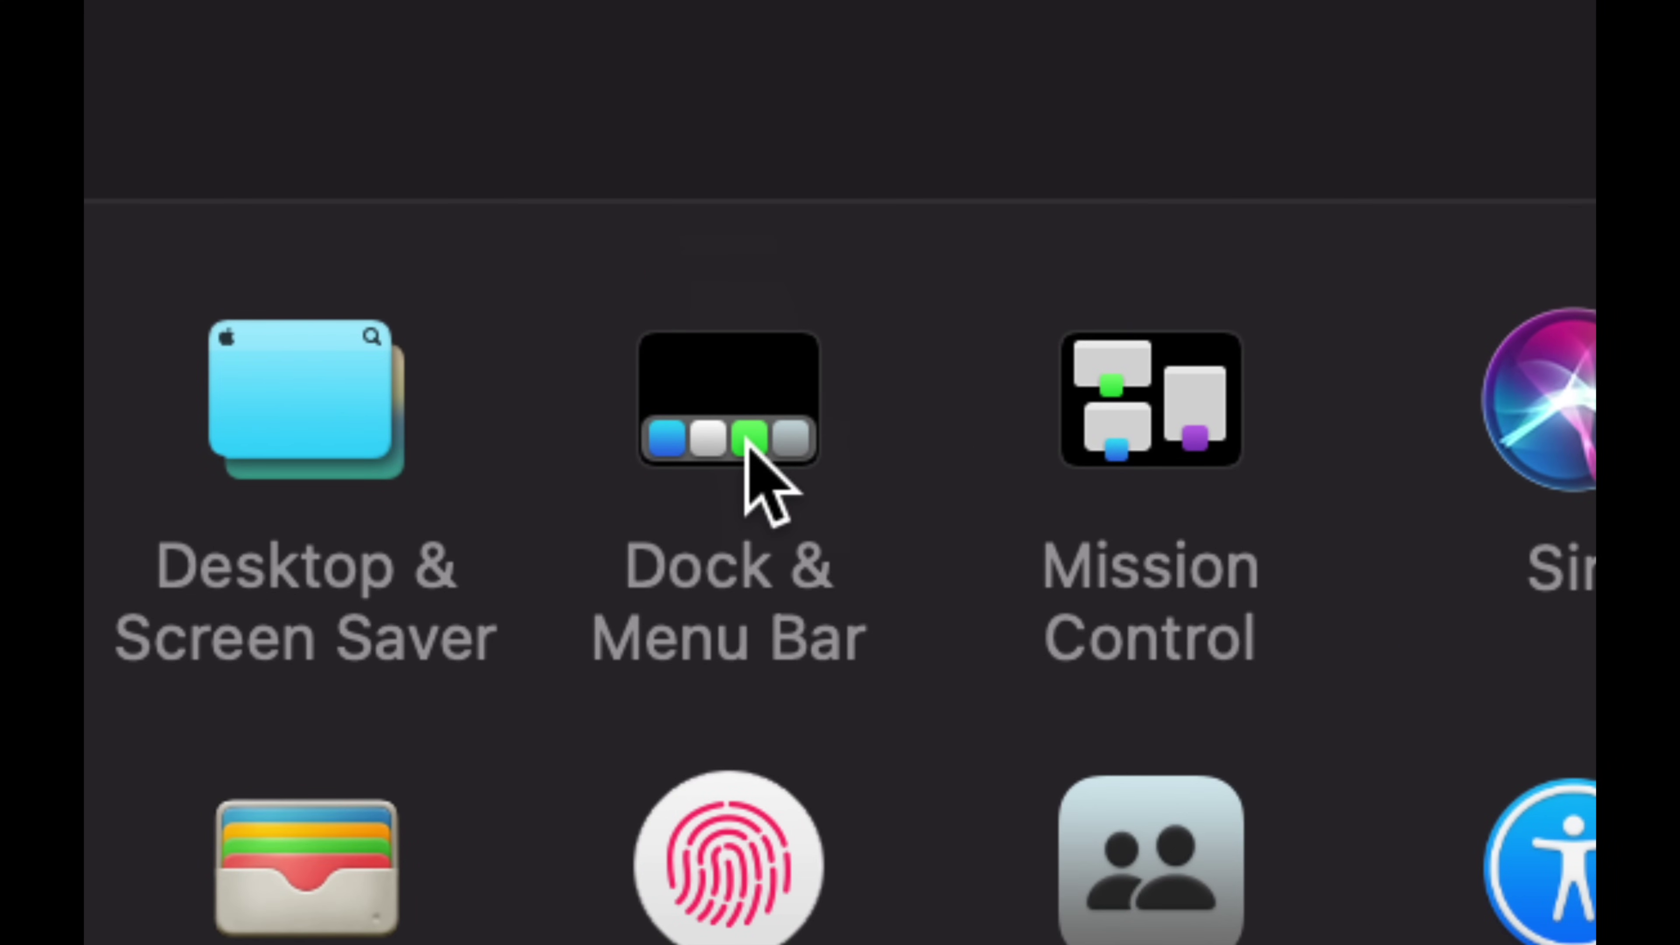
left_click(747, 440)
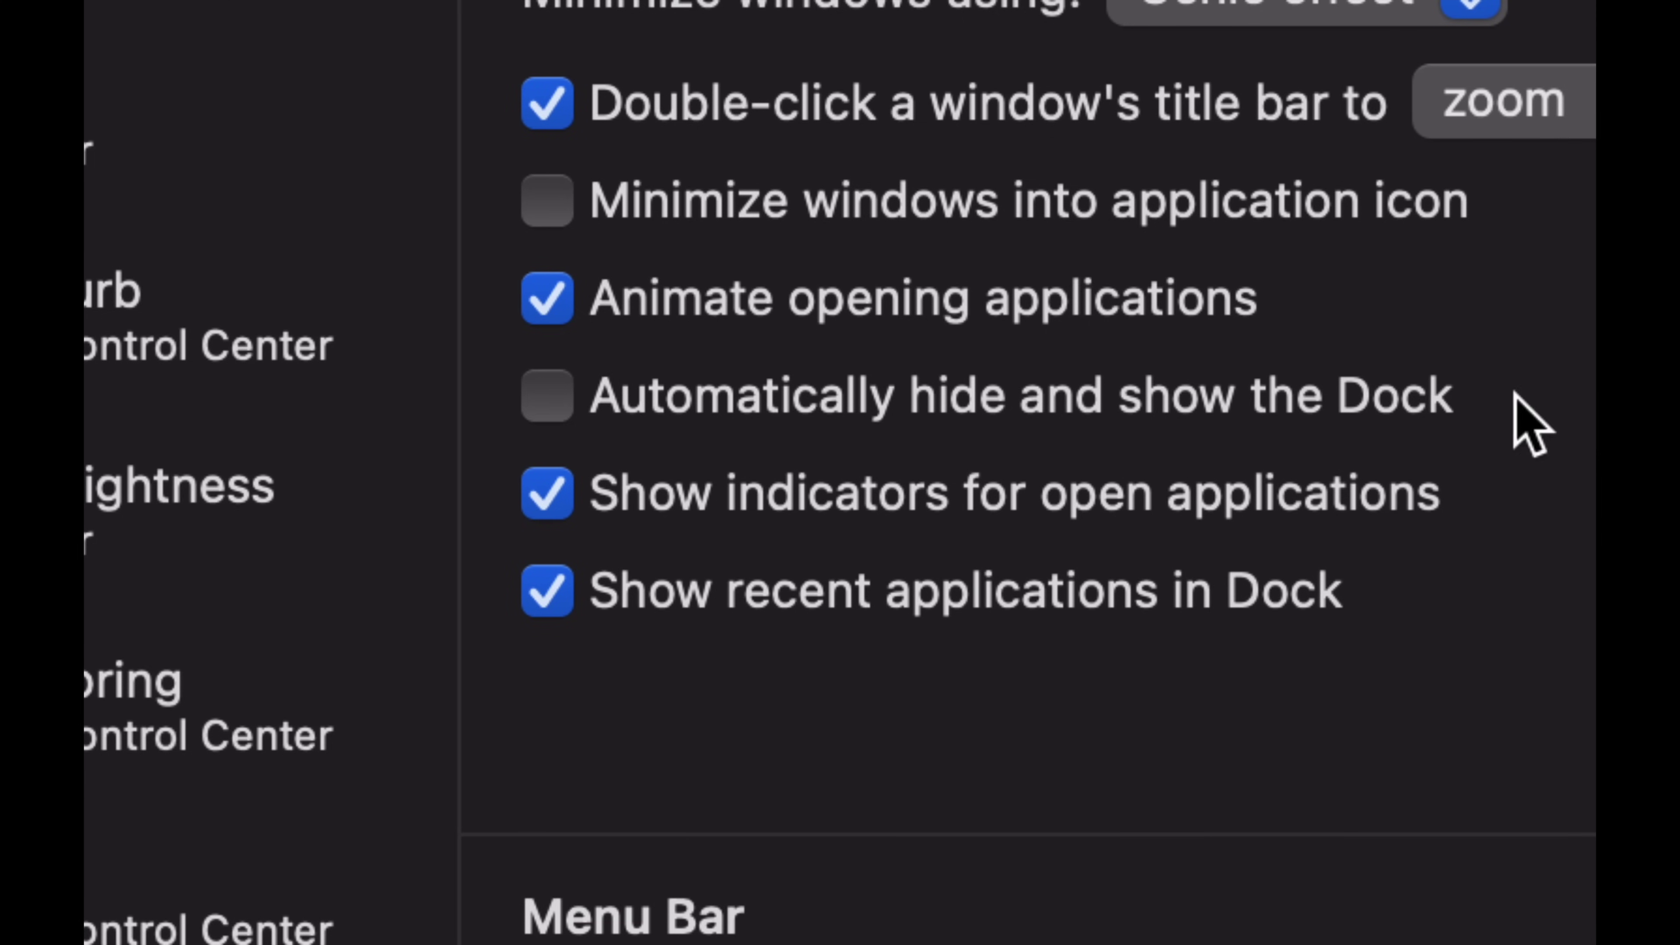
left_click(552, 396)
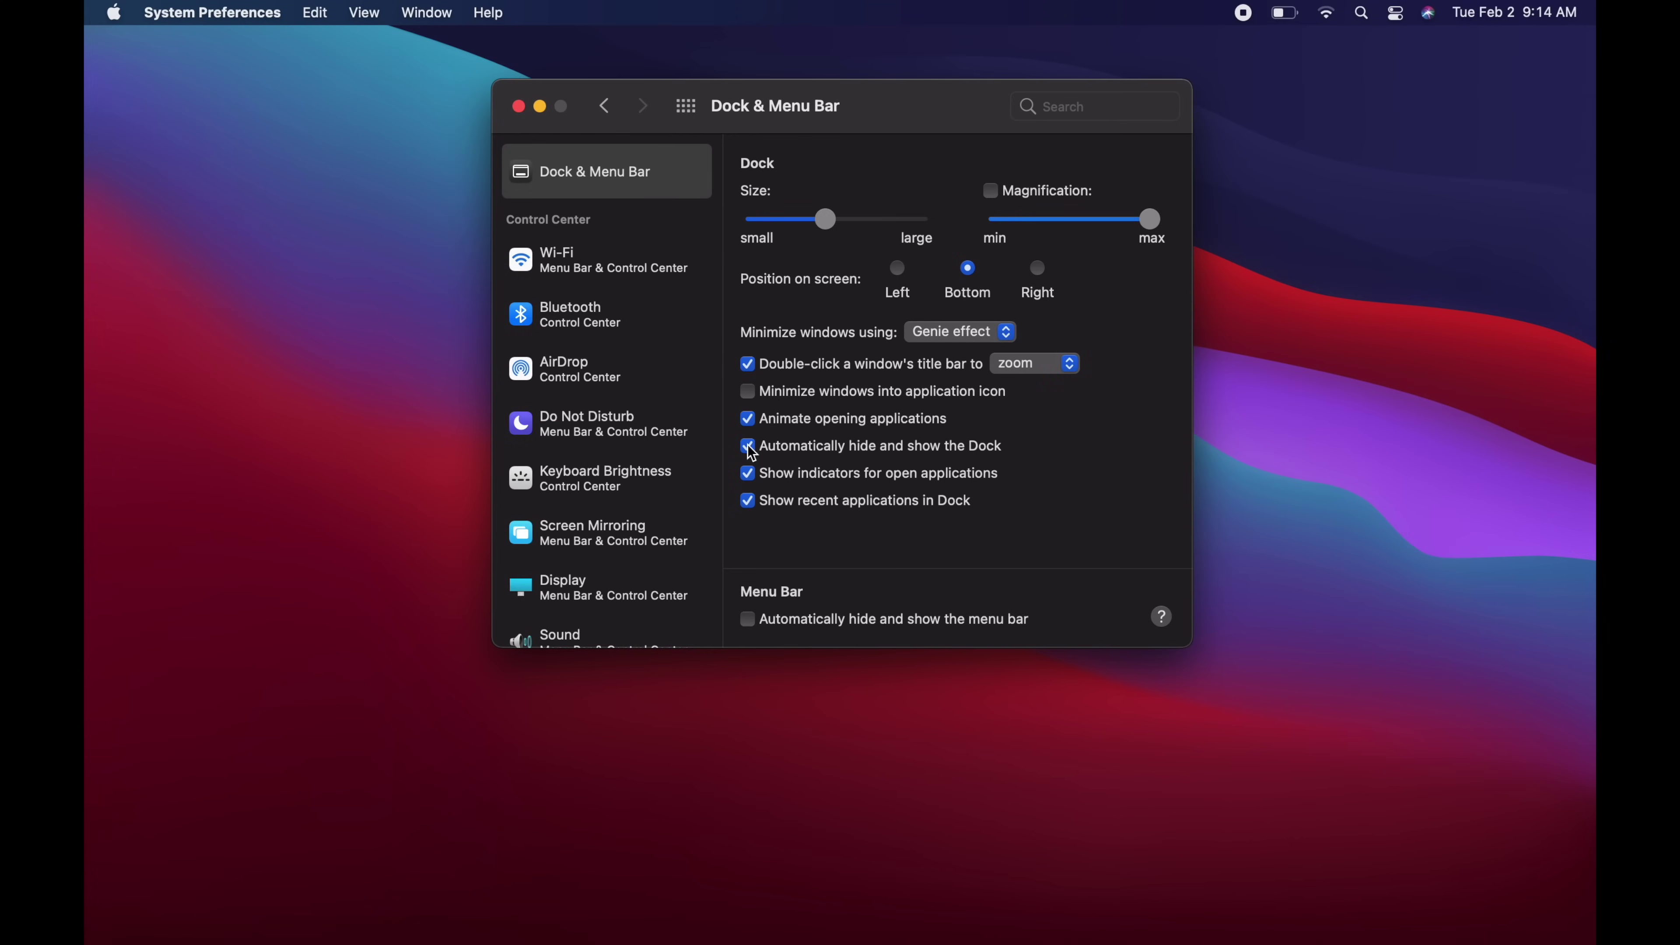
left_click(748, 447)
left_click(749, 449)
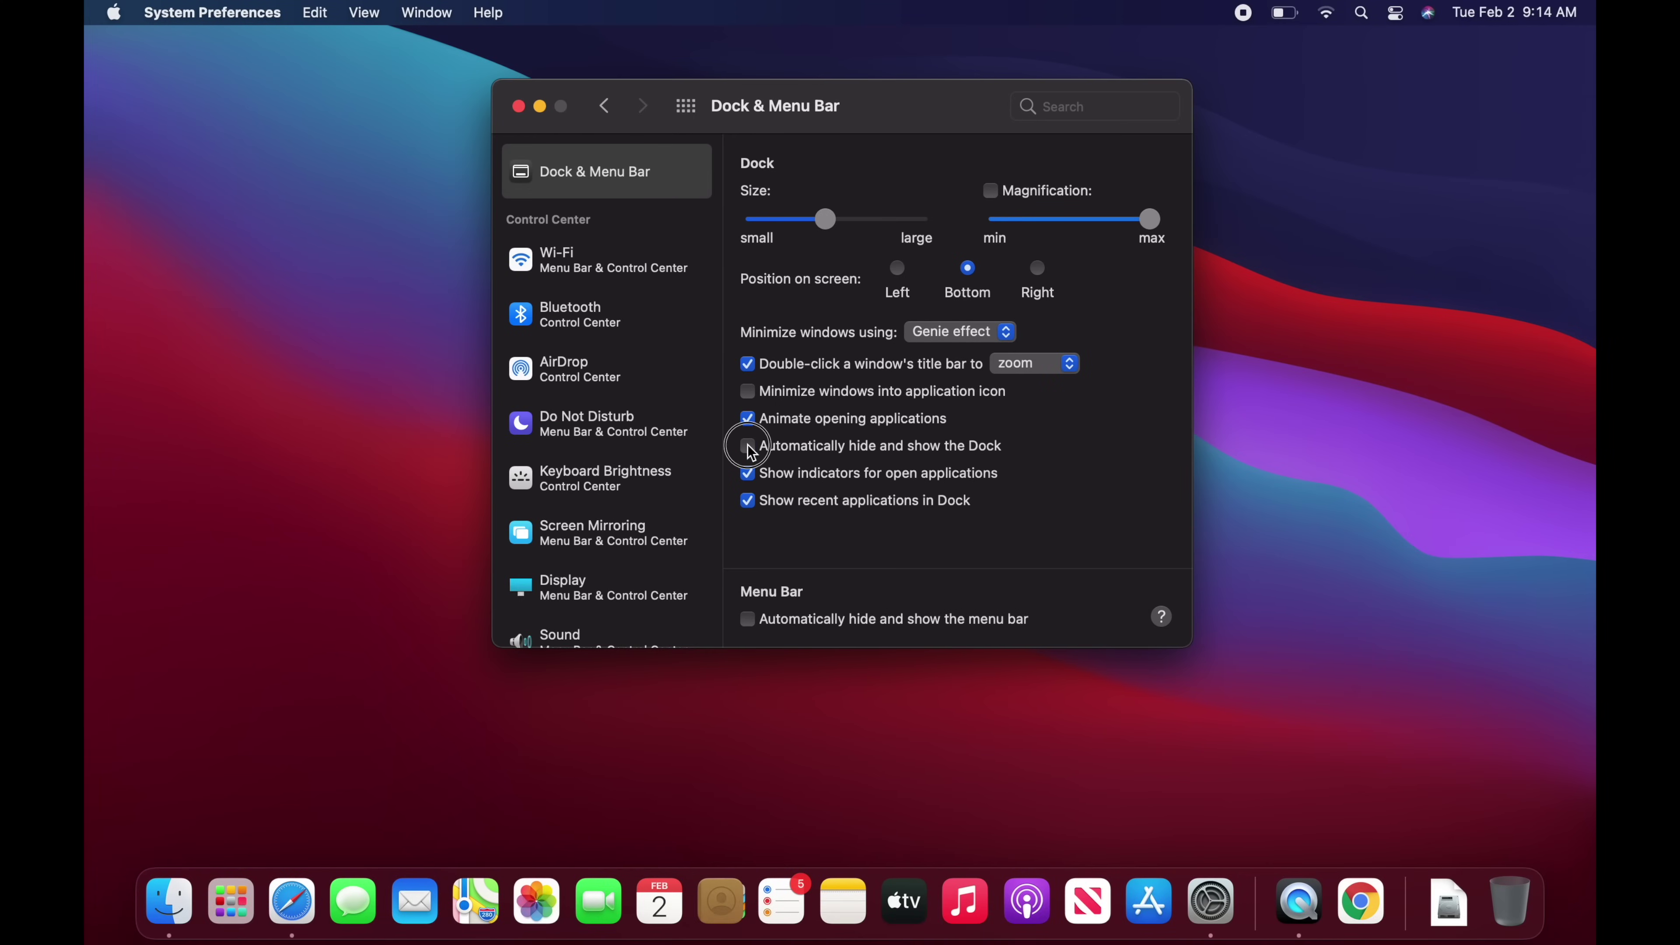
left_click(749, 449)
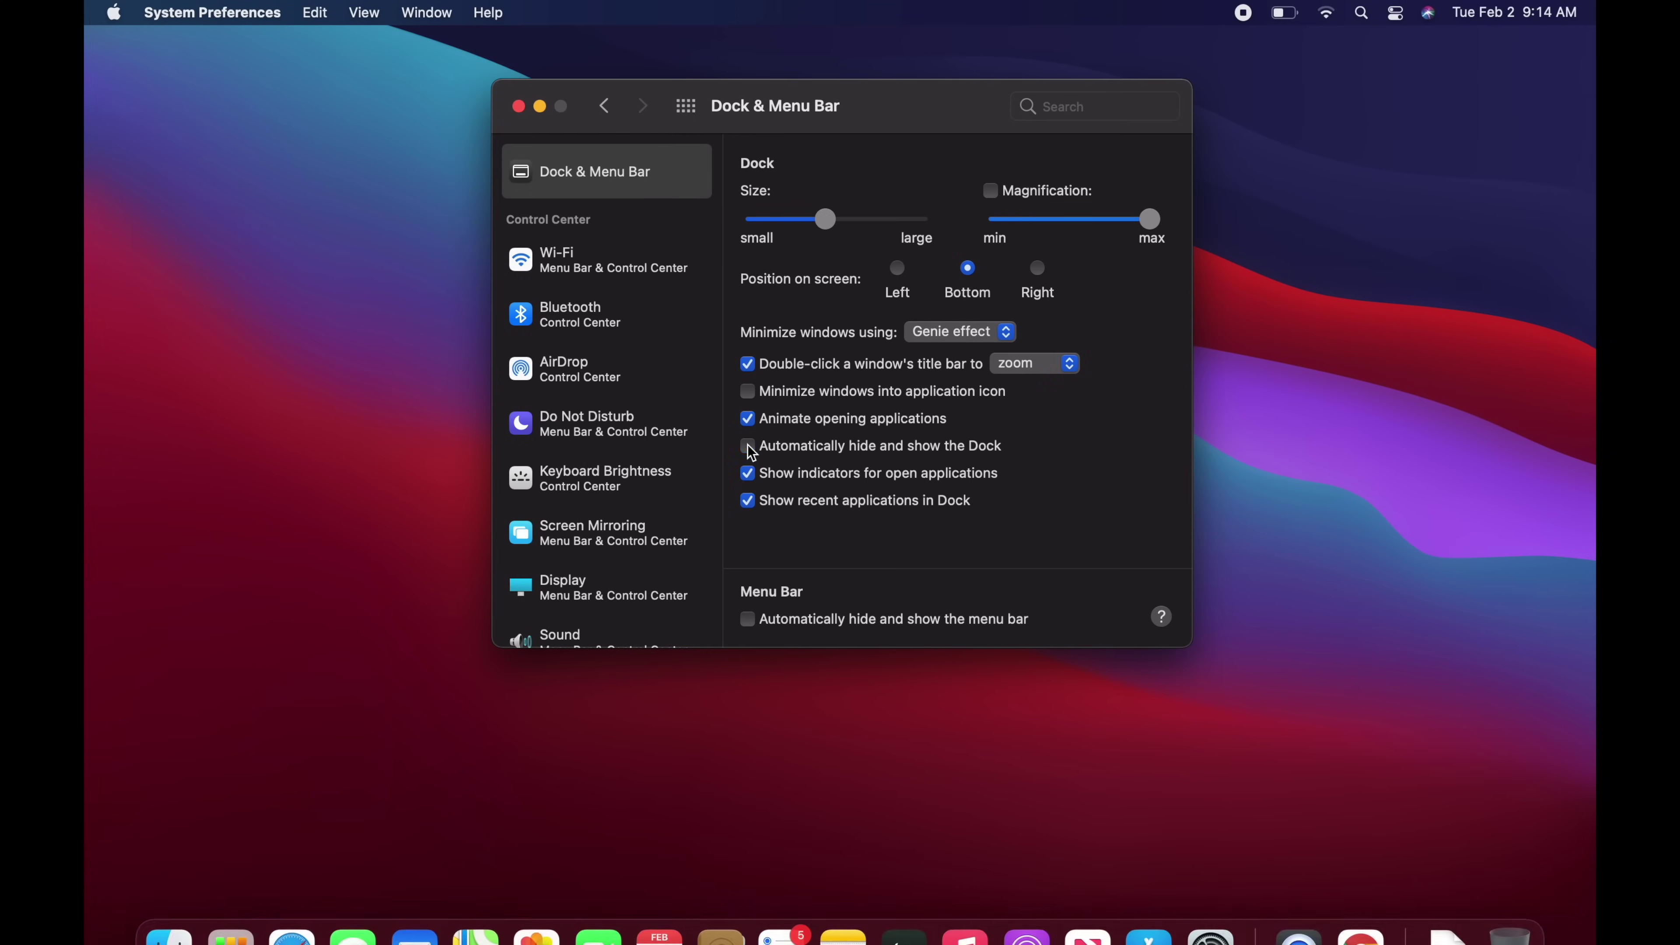
left_click(749, 449)
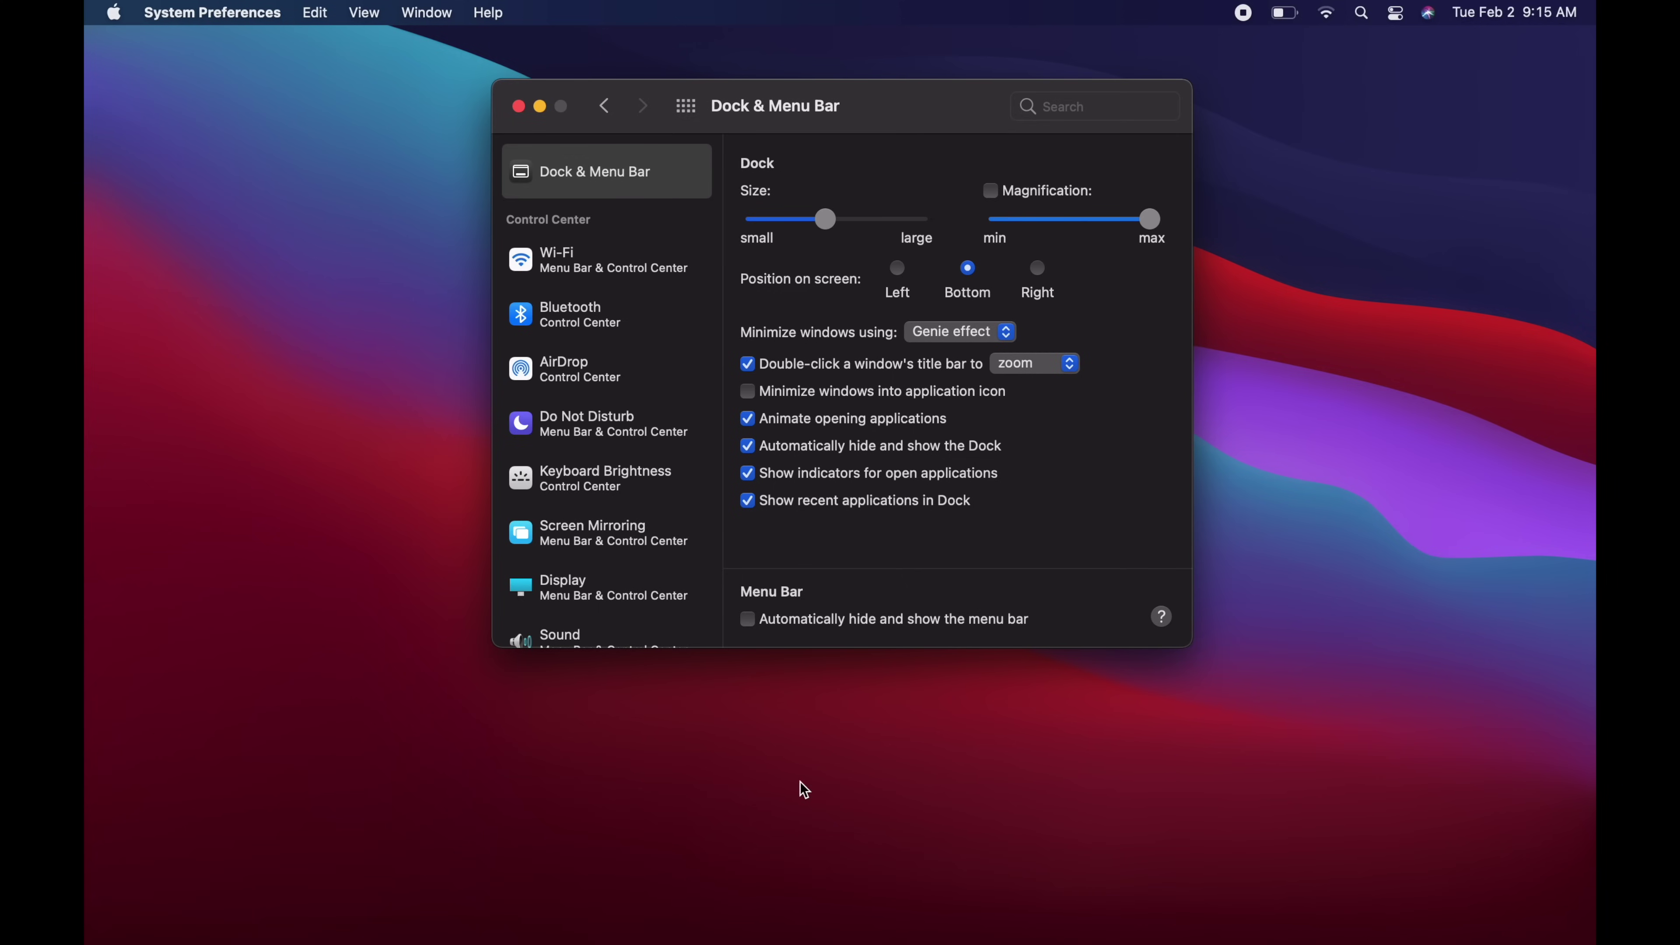
mouse_move(816, 942)
mouse_move(724, 933)
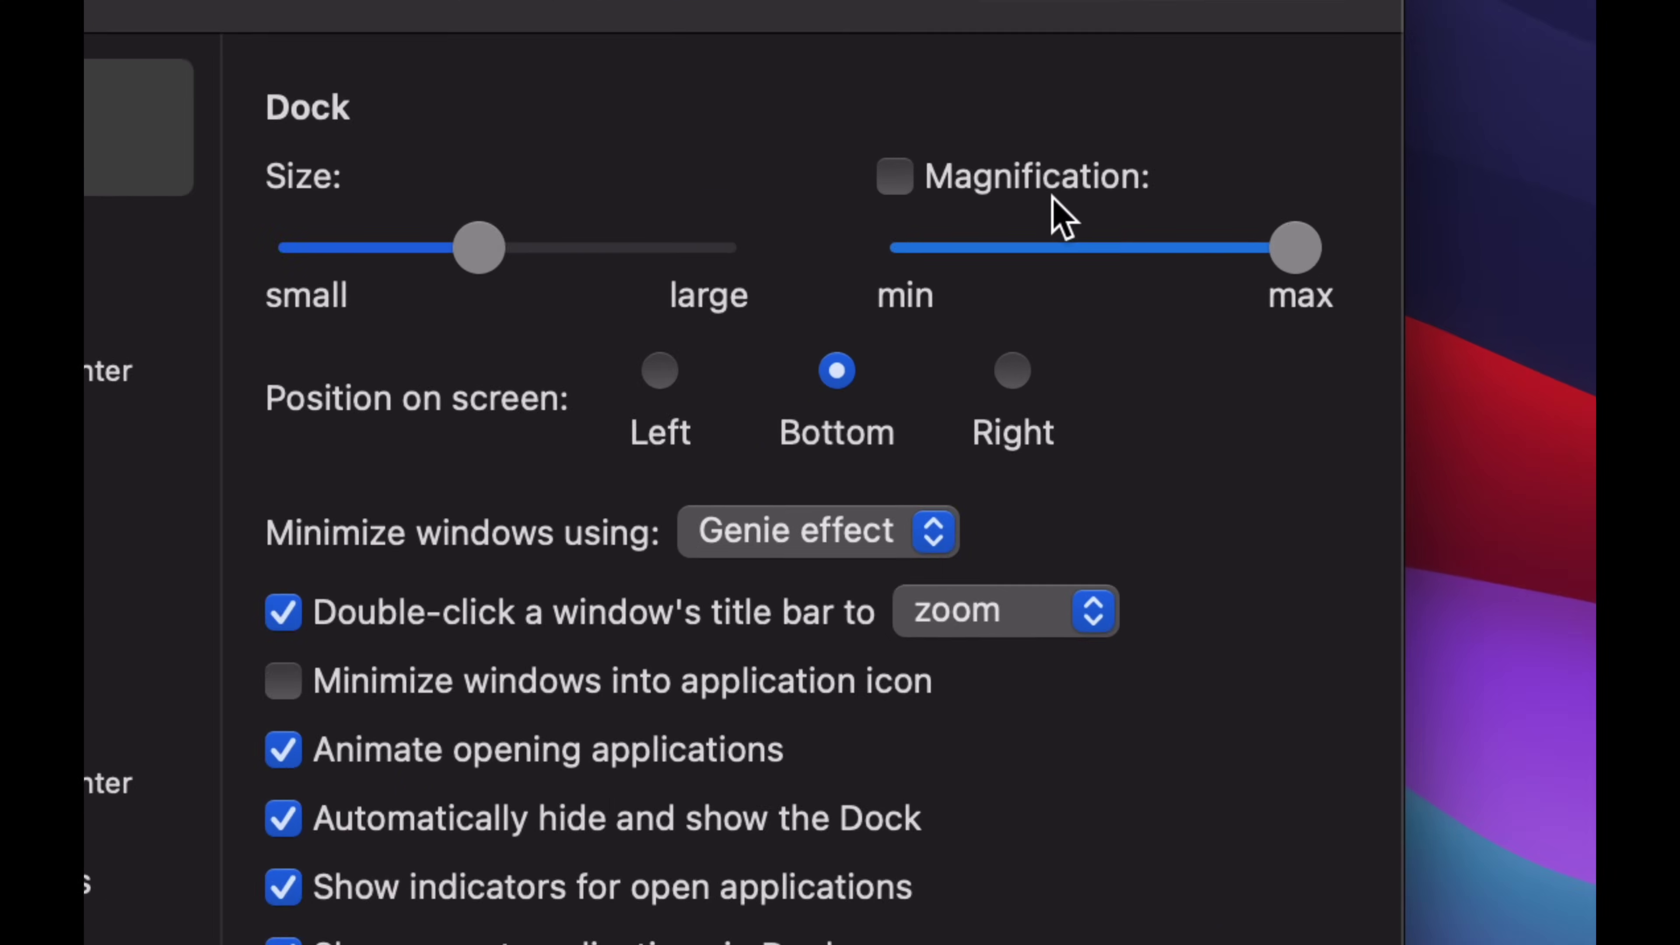
Step: Turn on Dock magnification, set its level slightly above the midpoint, and test it on the Dock icons
left_click(883, 186)
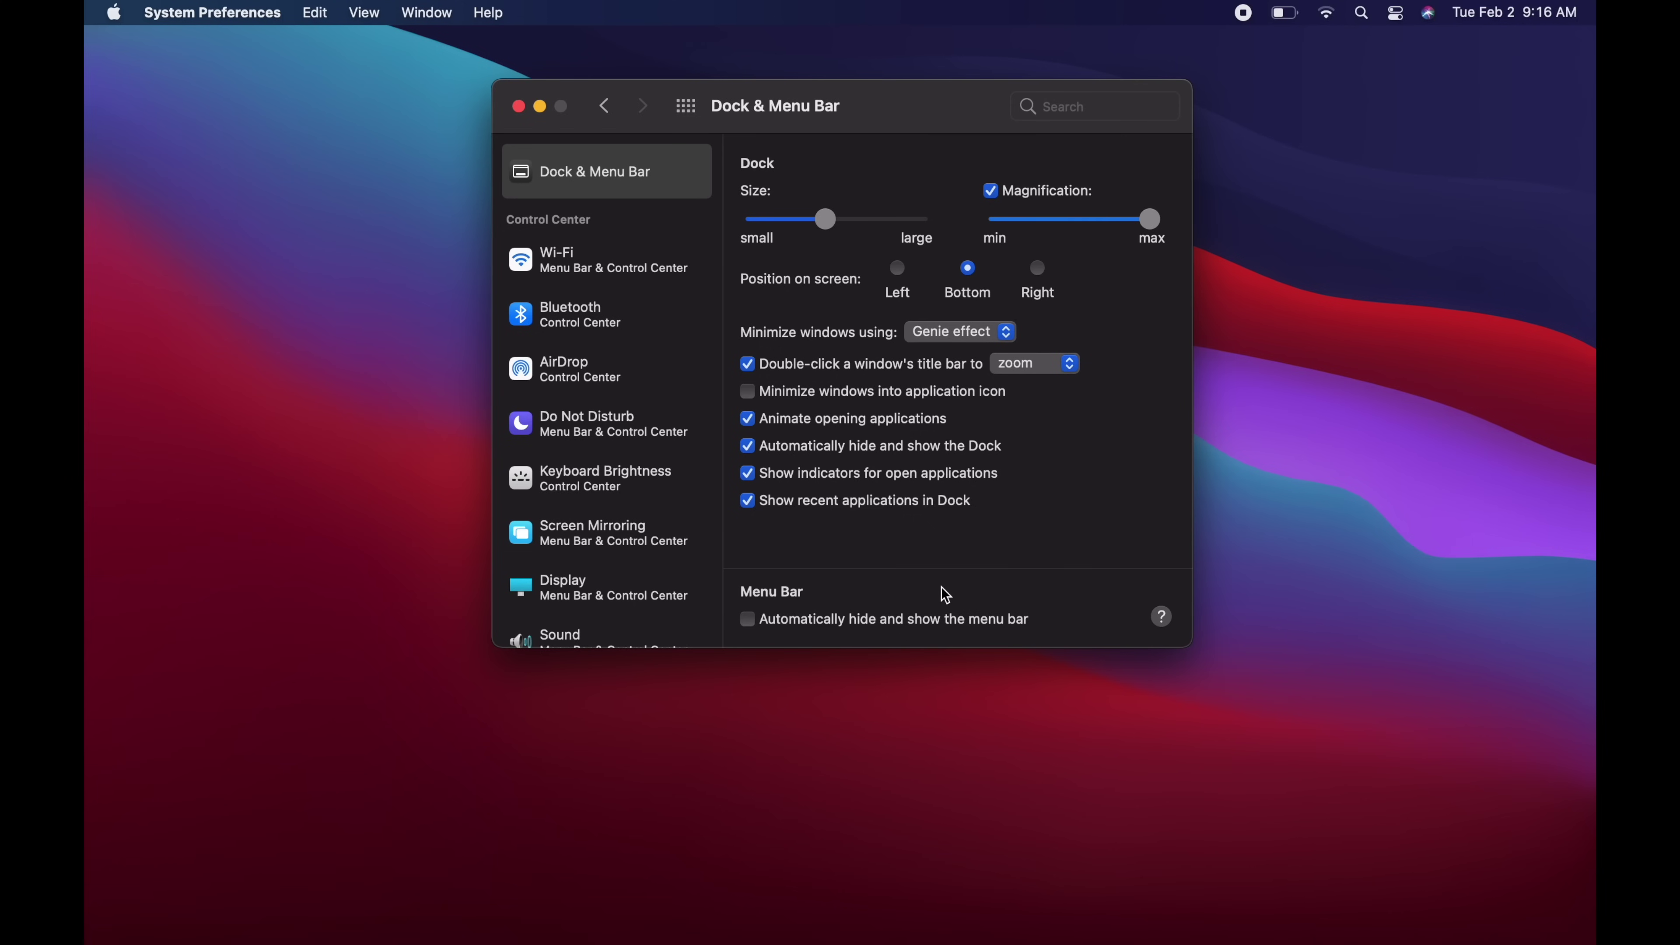
mouse_move(888, 942)
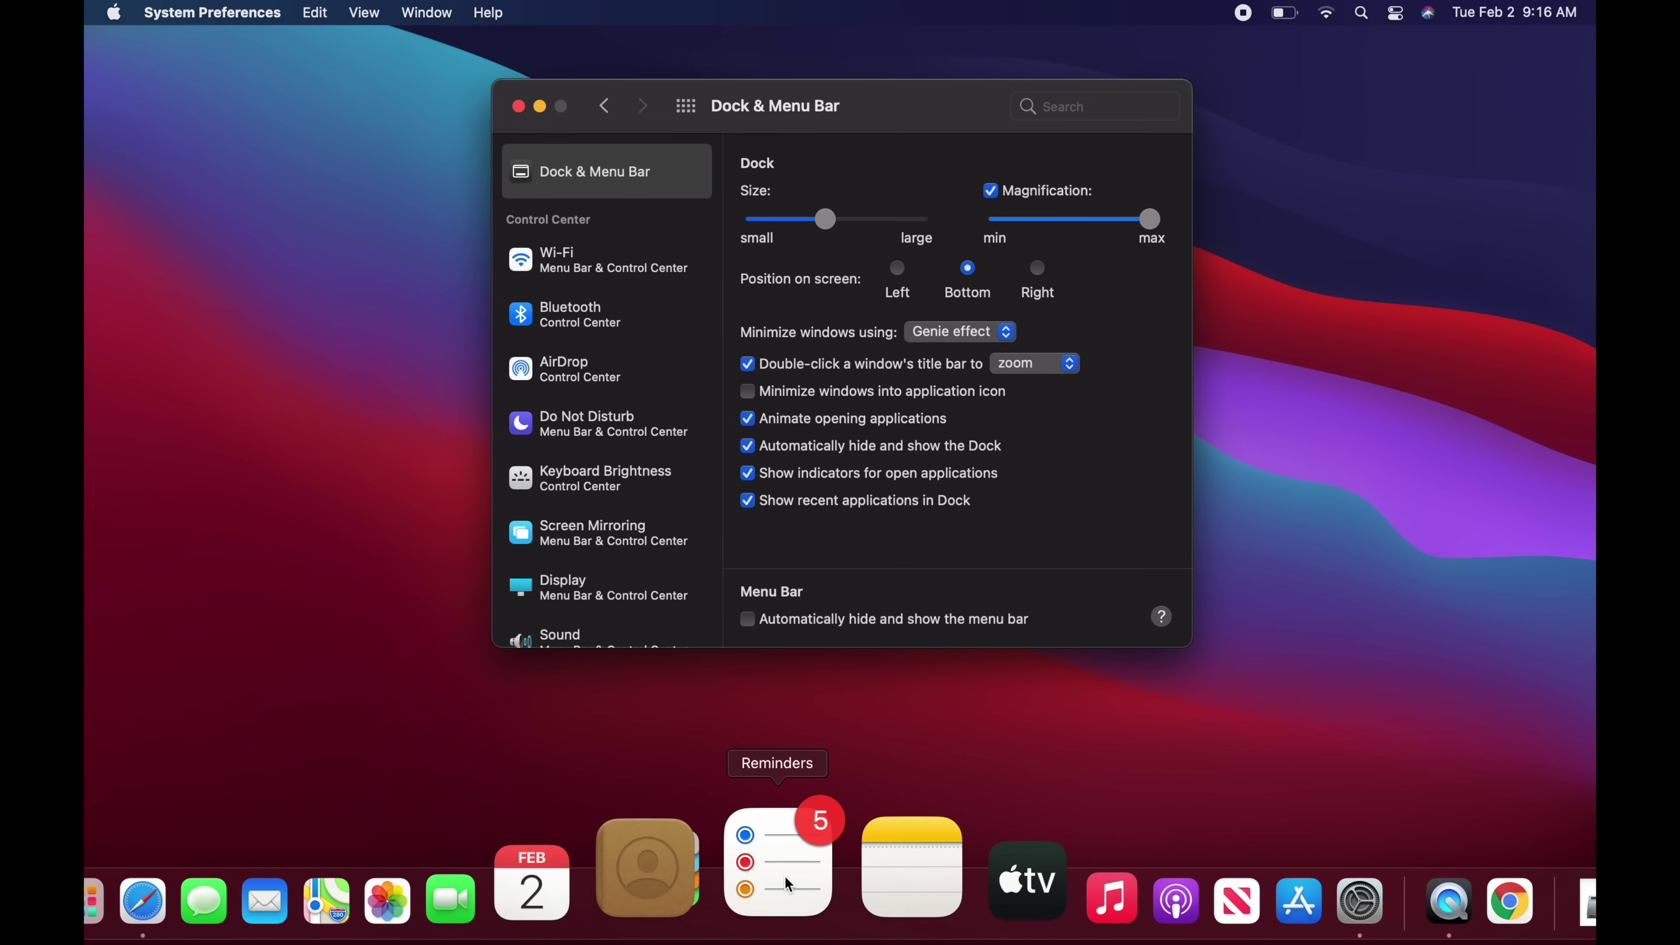
left_click_drag(1151, 218, 1070, 223)
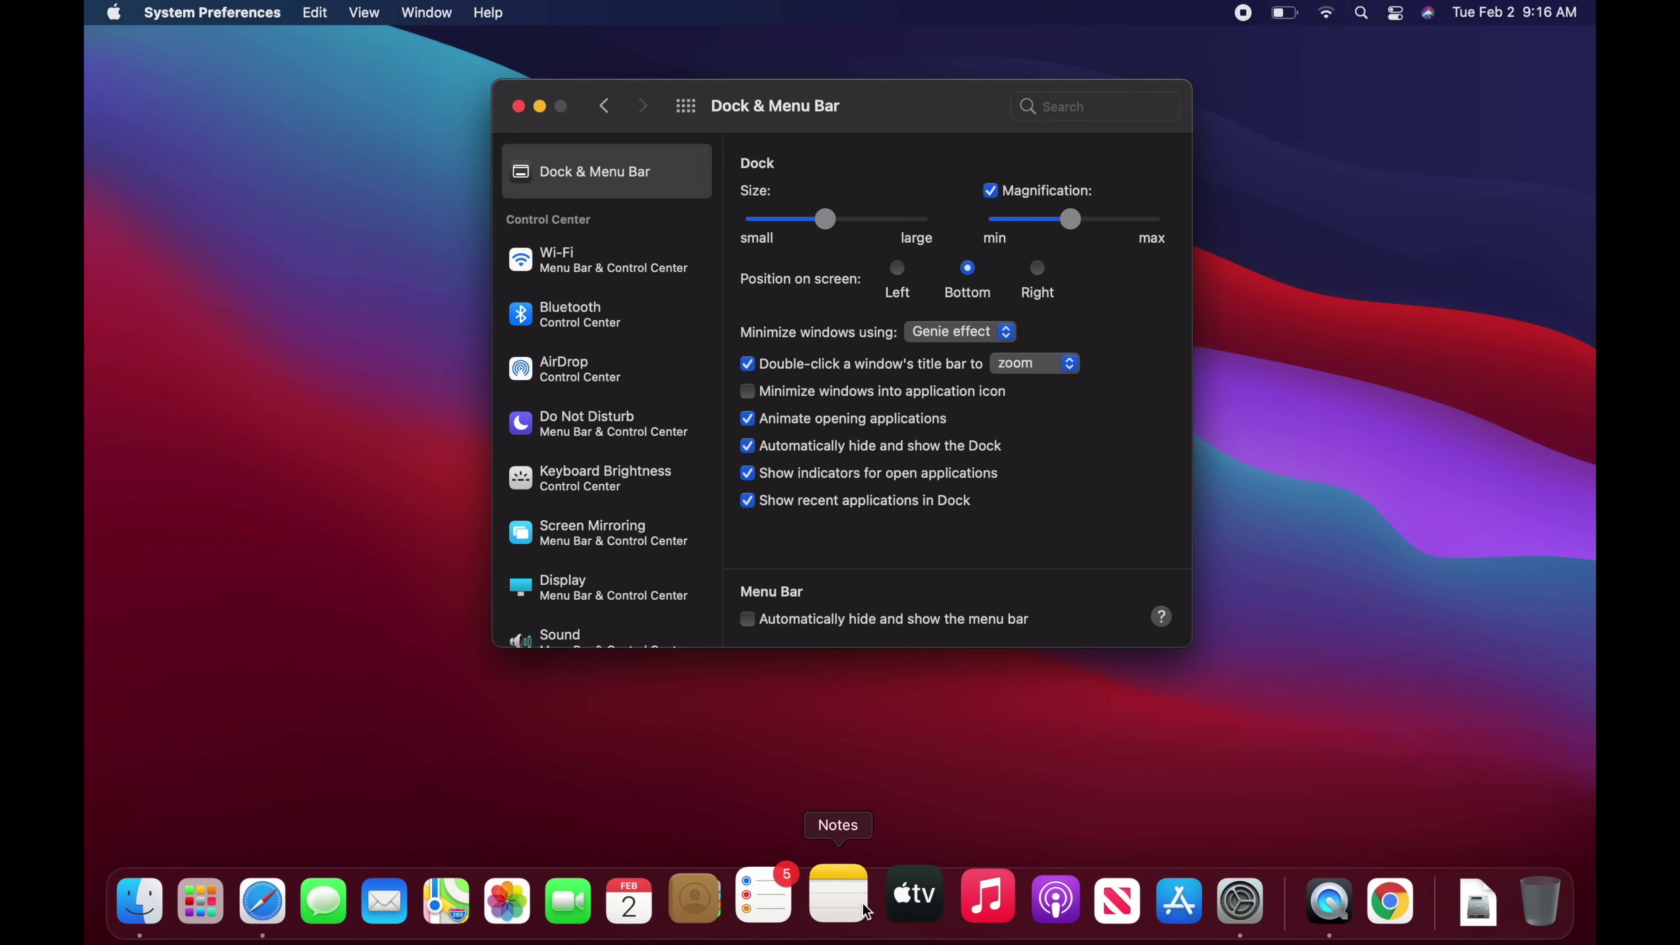
left_click_drag(1073, 221, 1102, 230)
mouse_move(959, 934)
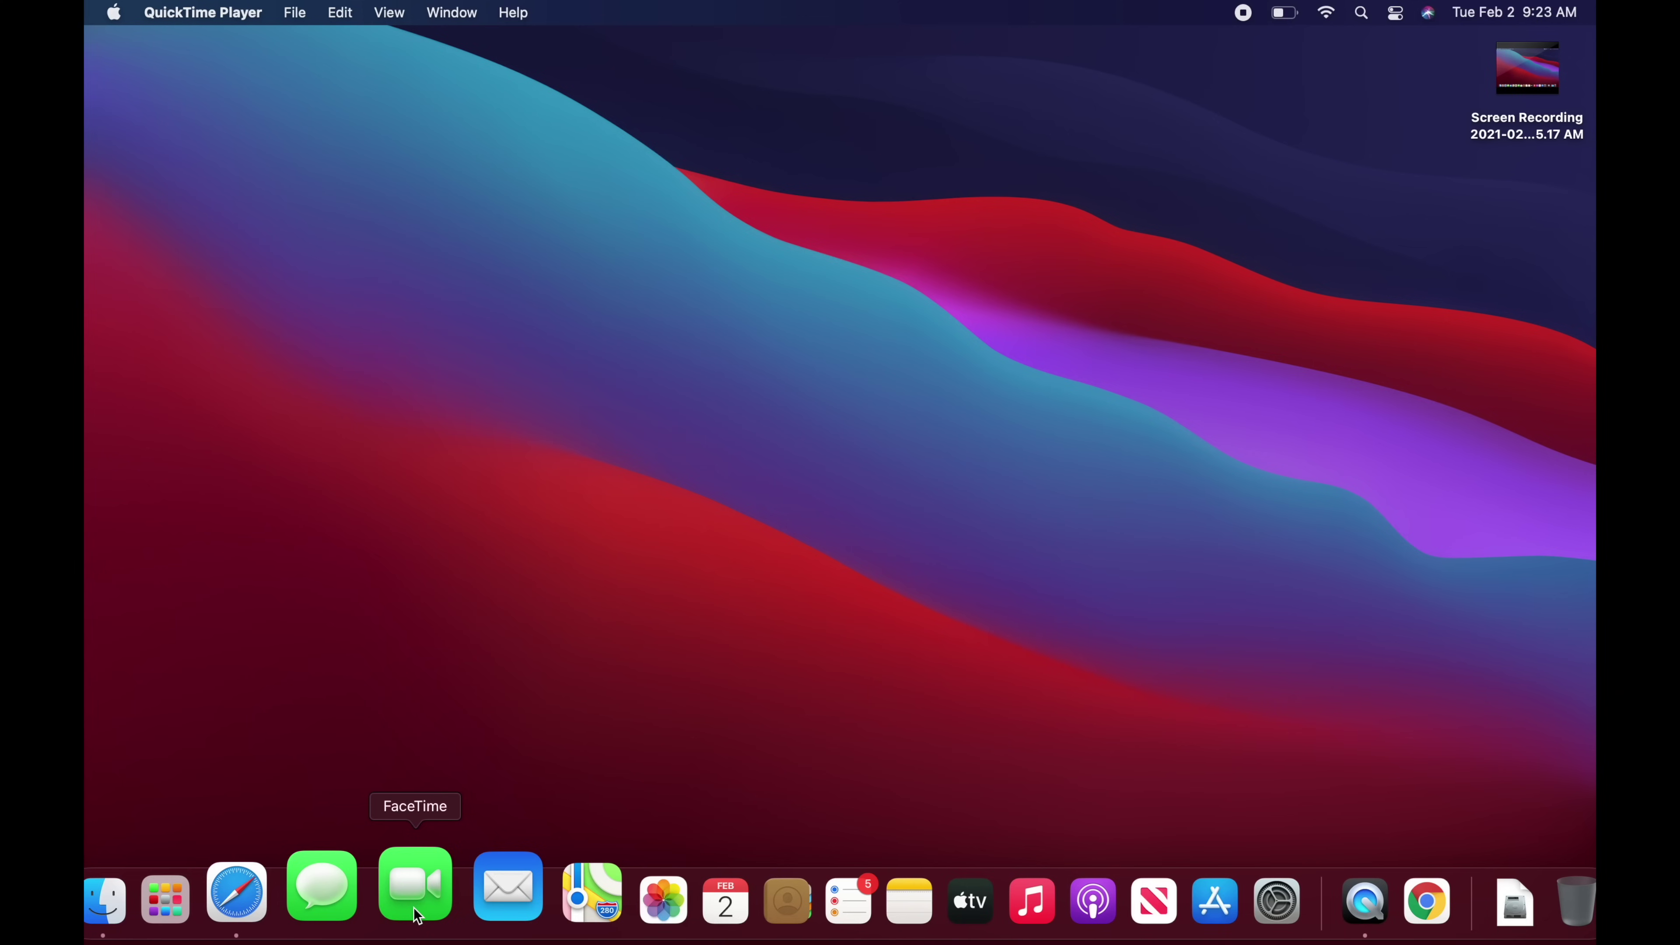
left_click(1425, 180)
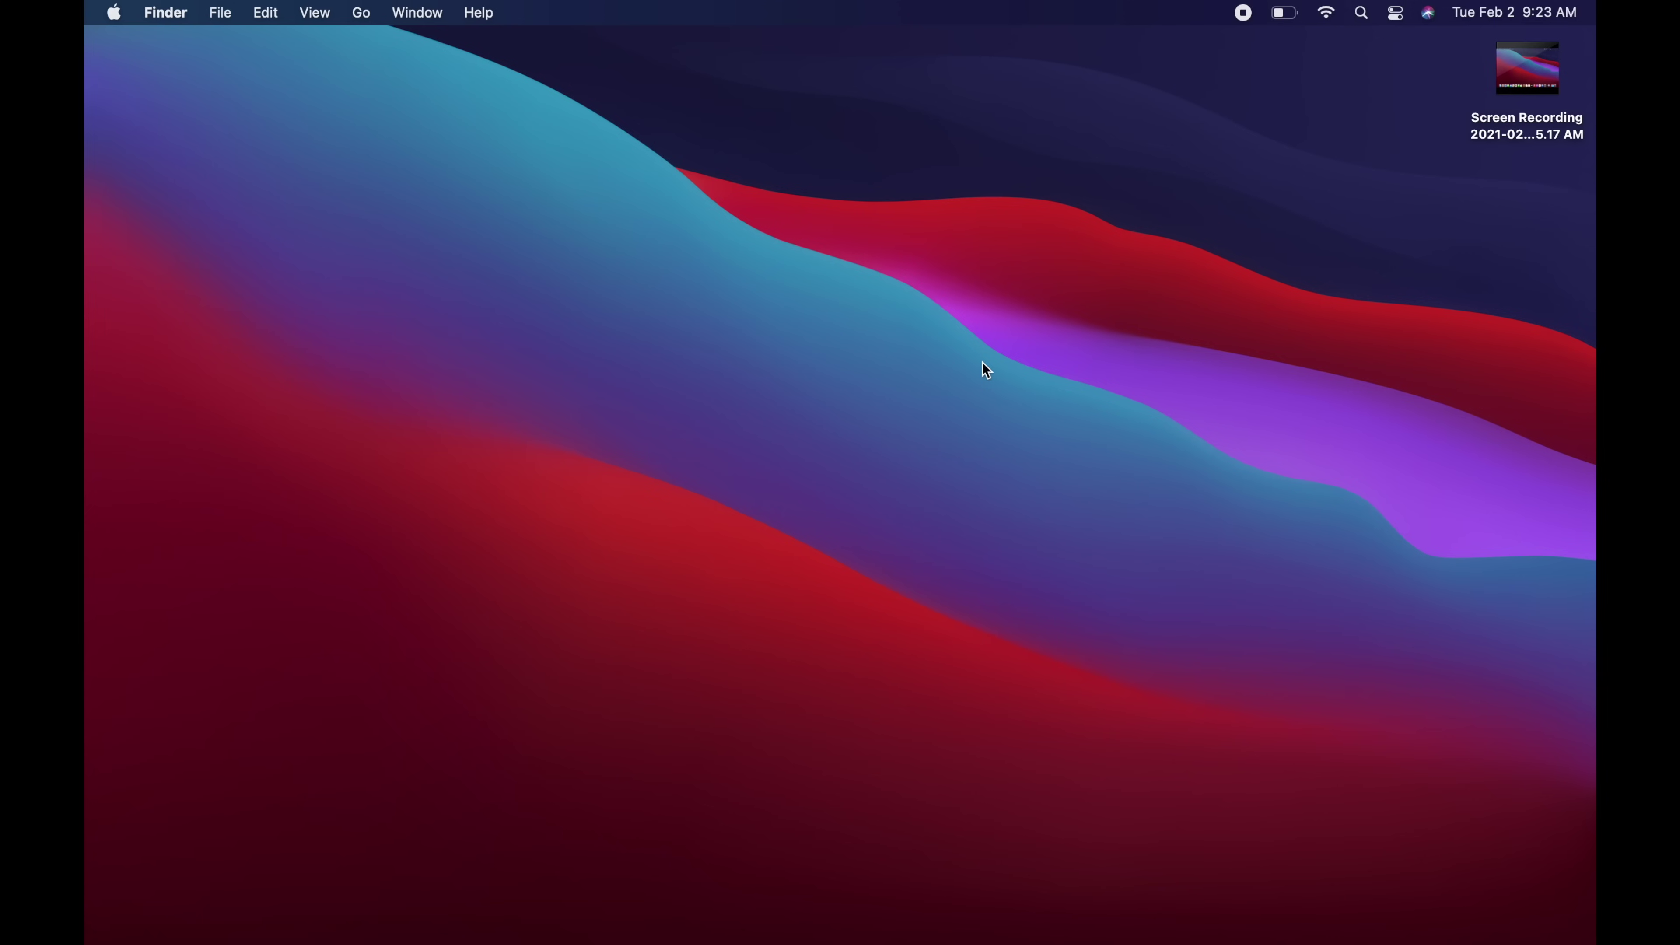
mouse_move(668, 933)
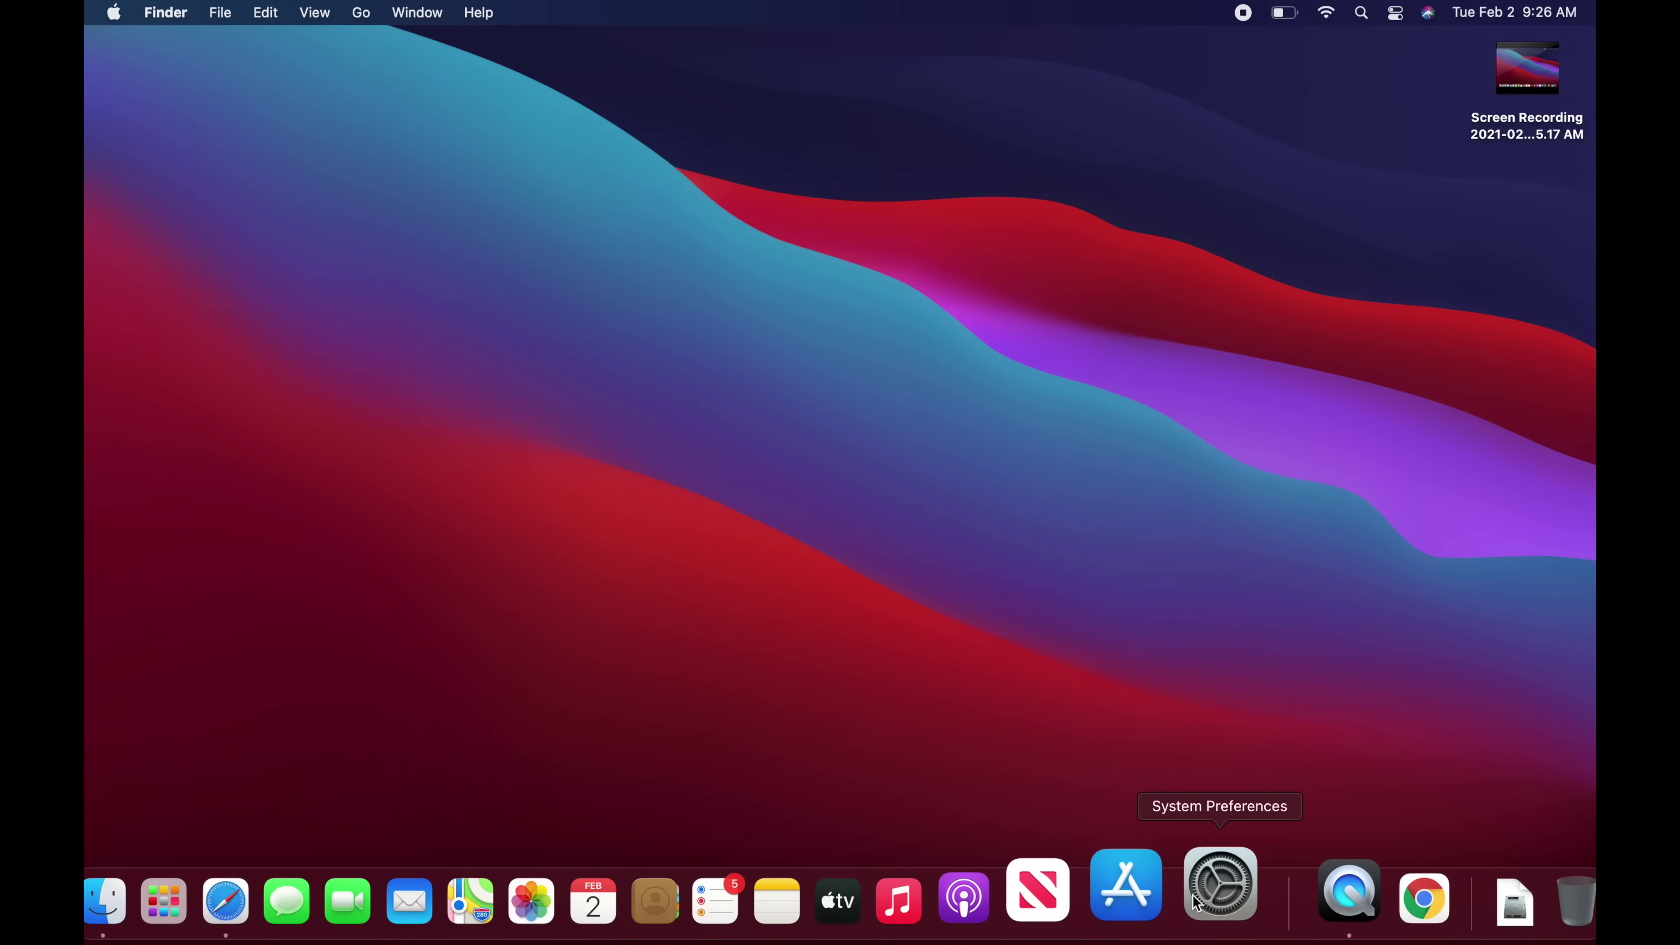
left_click(1220, 885)
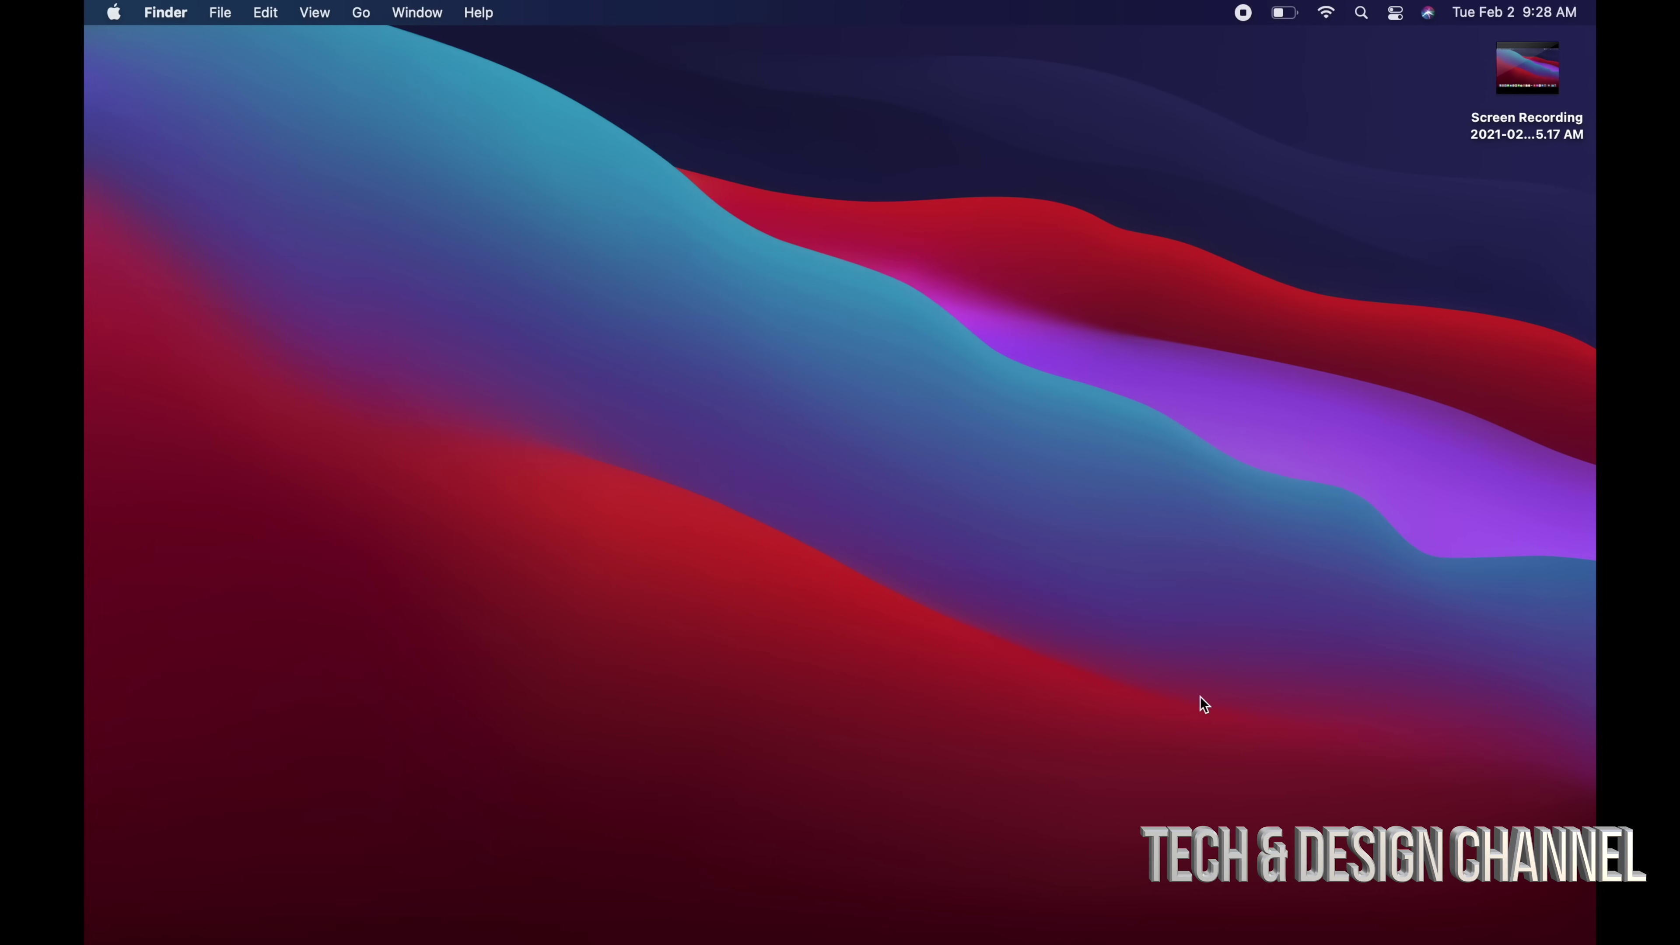
Step: Look up the Mac's Shut Down option and leave without choosing it
mouse_move(1024, 930)
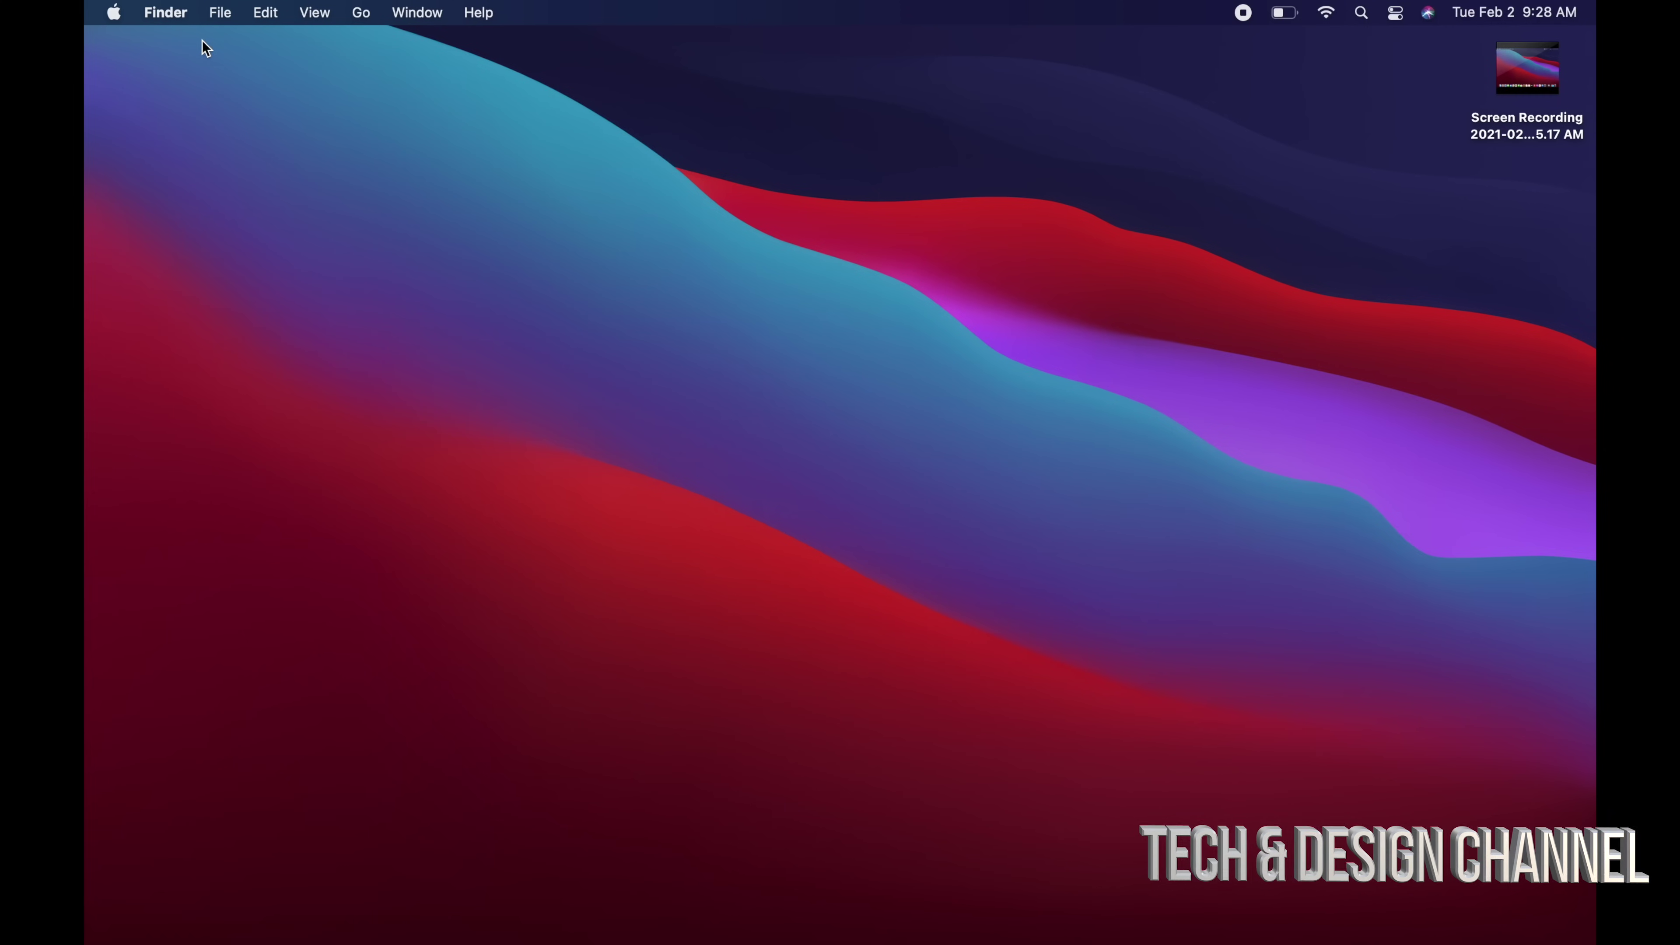
left_click(114, 13)
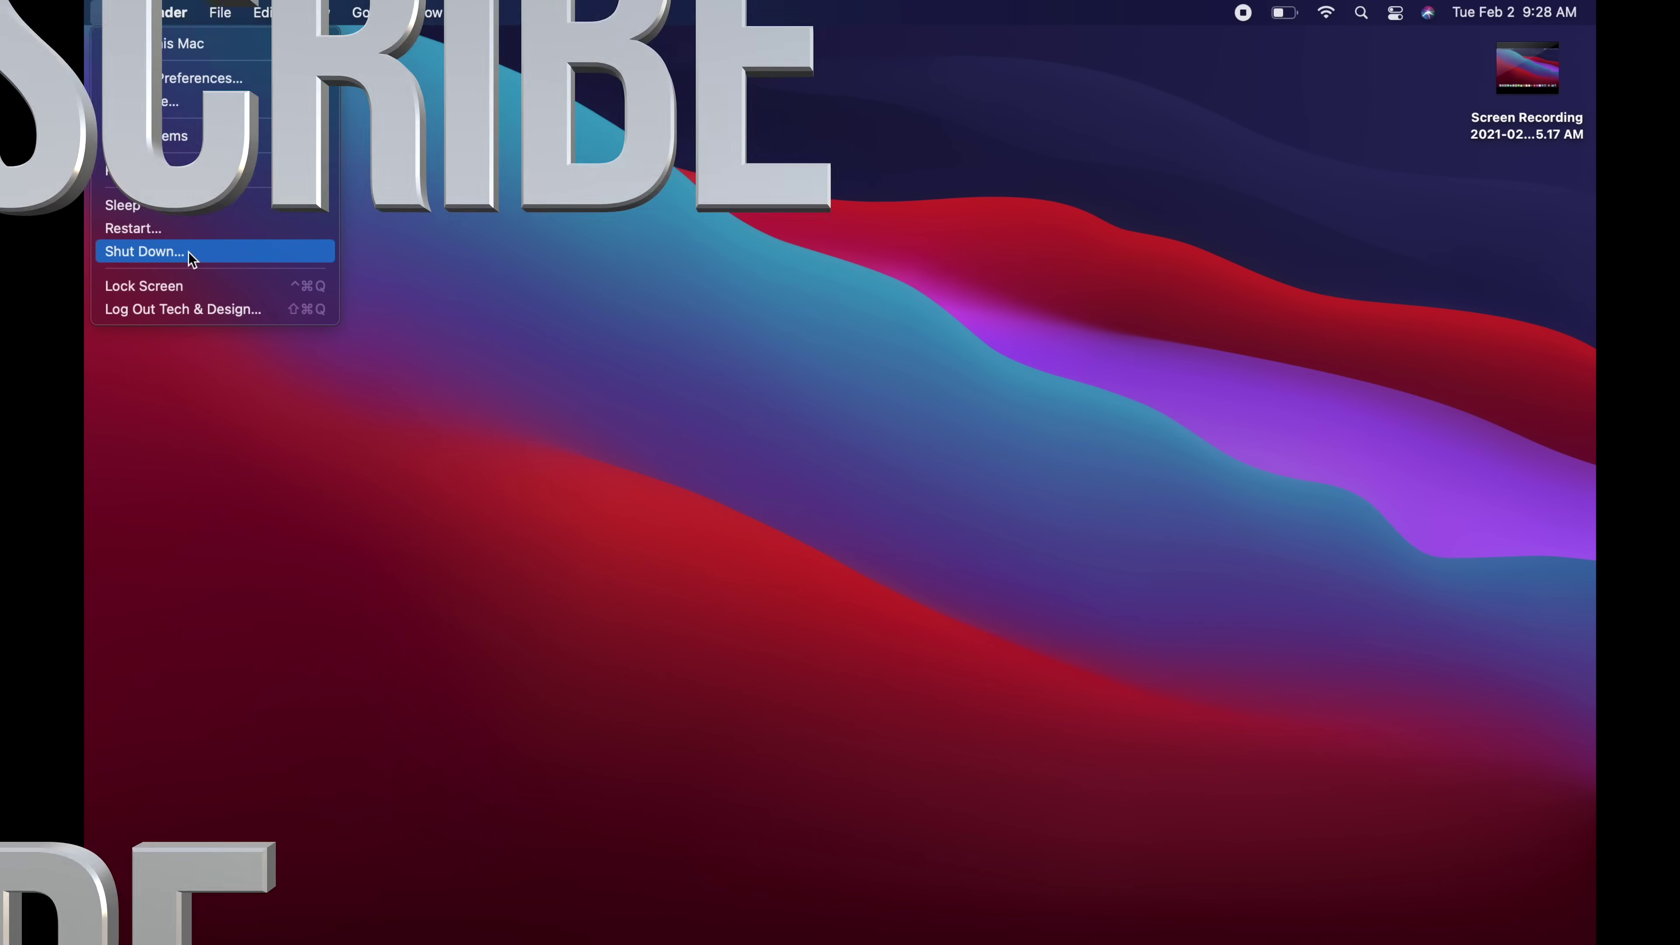
left_click(1117, 219)
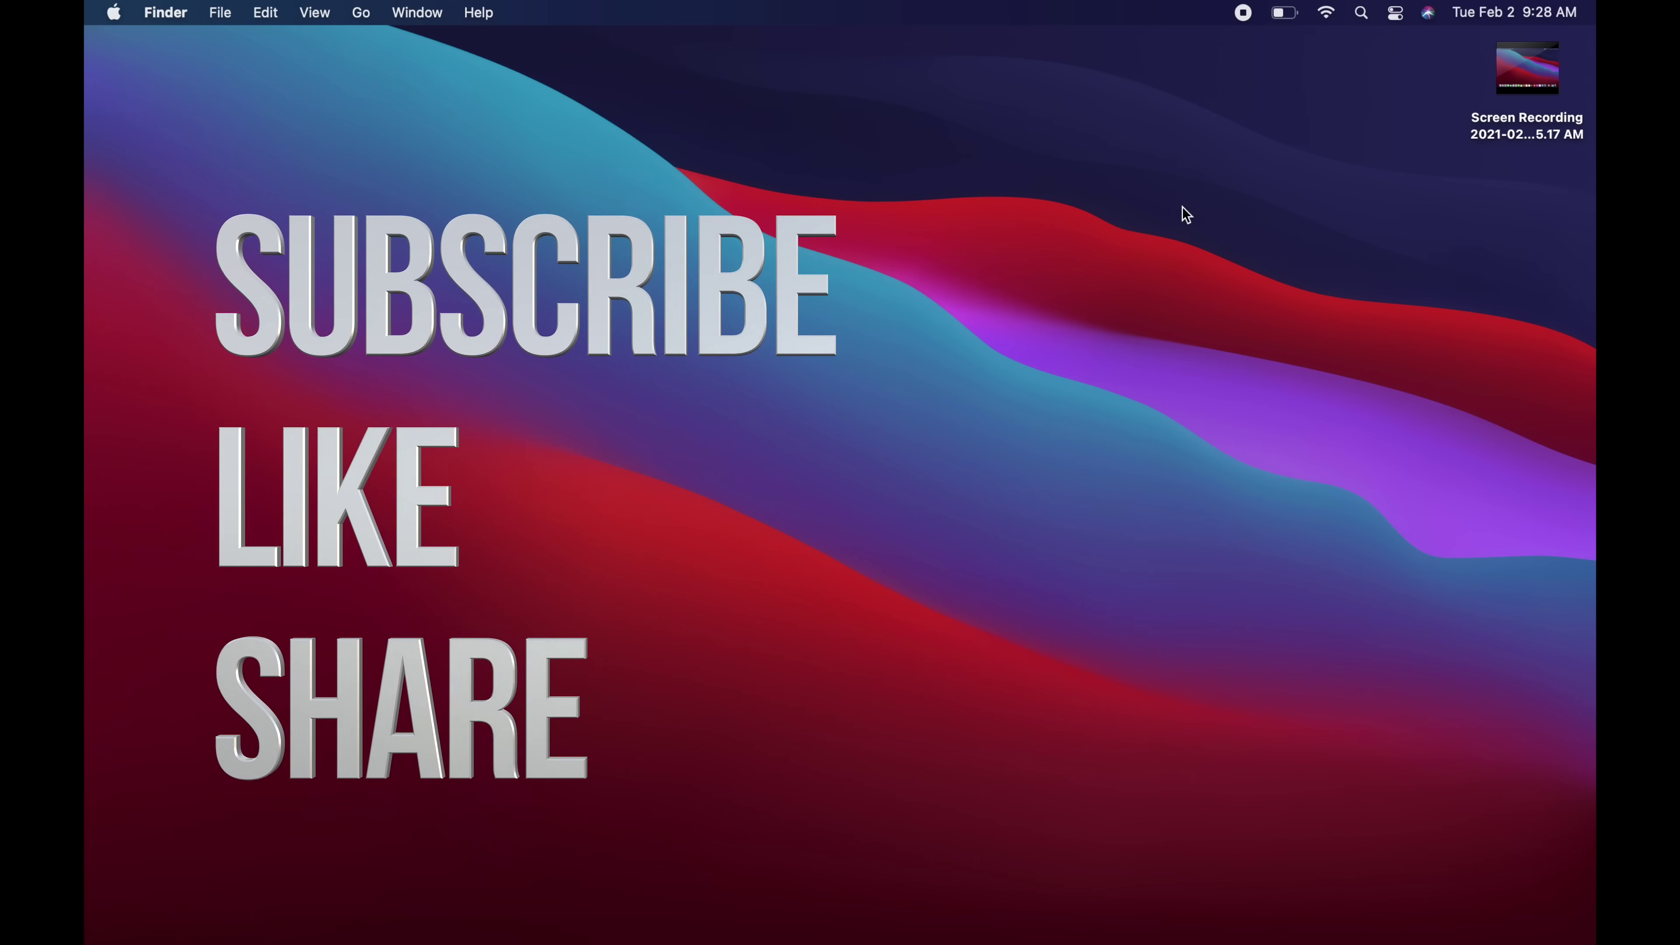